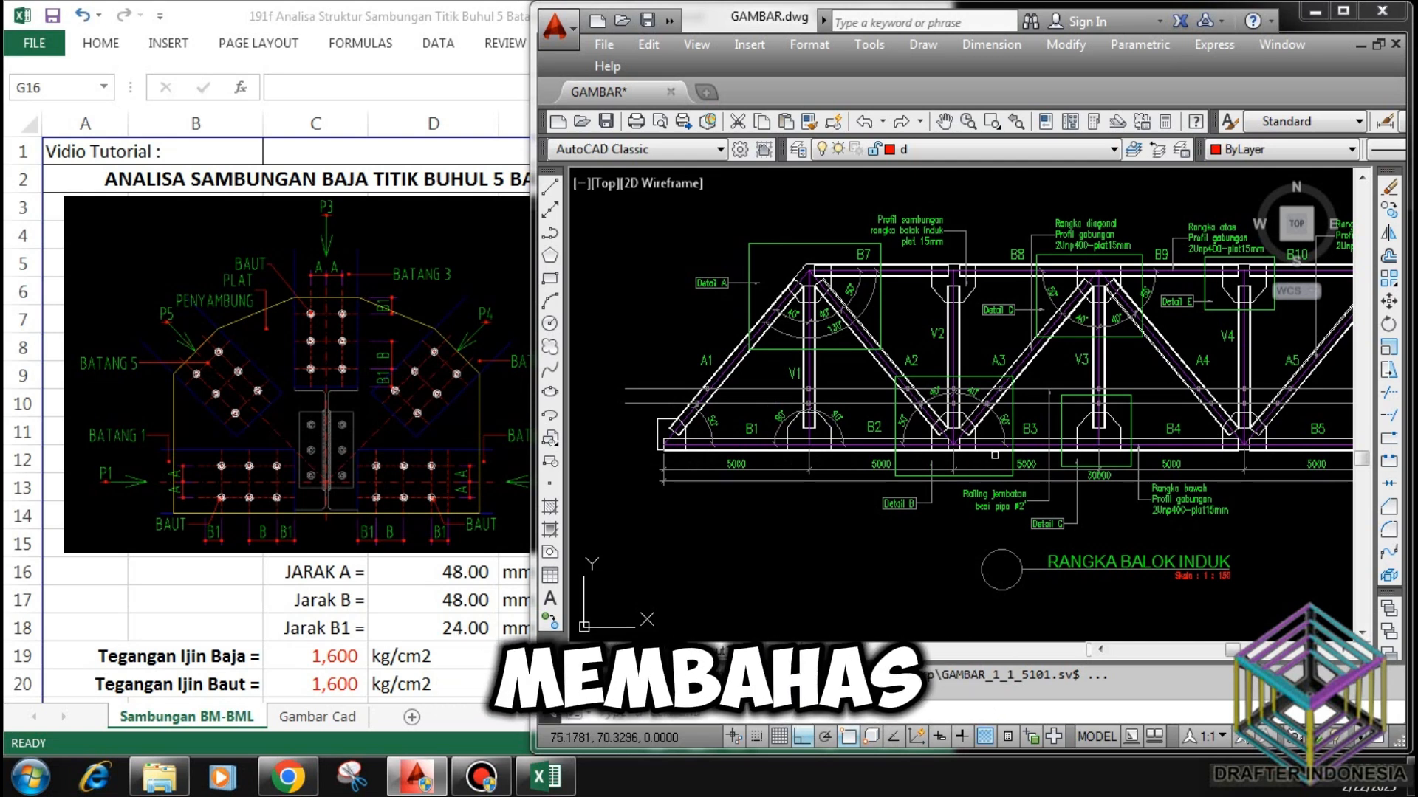
Switch to the Excel workbook and review the formulas for bolt spacings A, B and B1 and their adequacy checks.
click(413, 594)
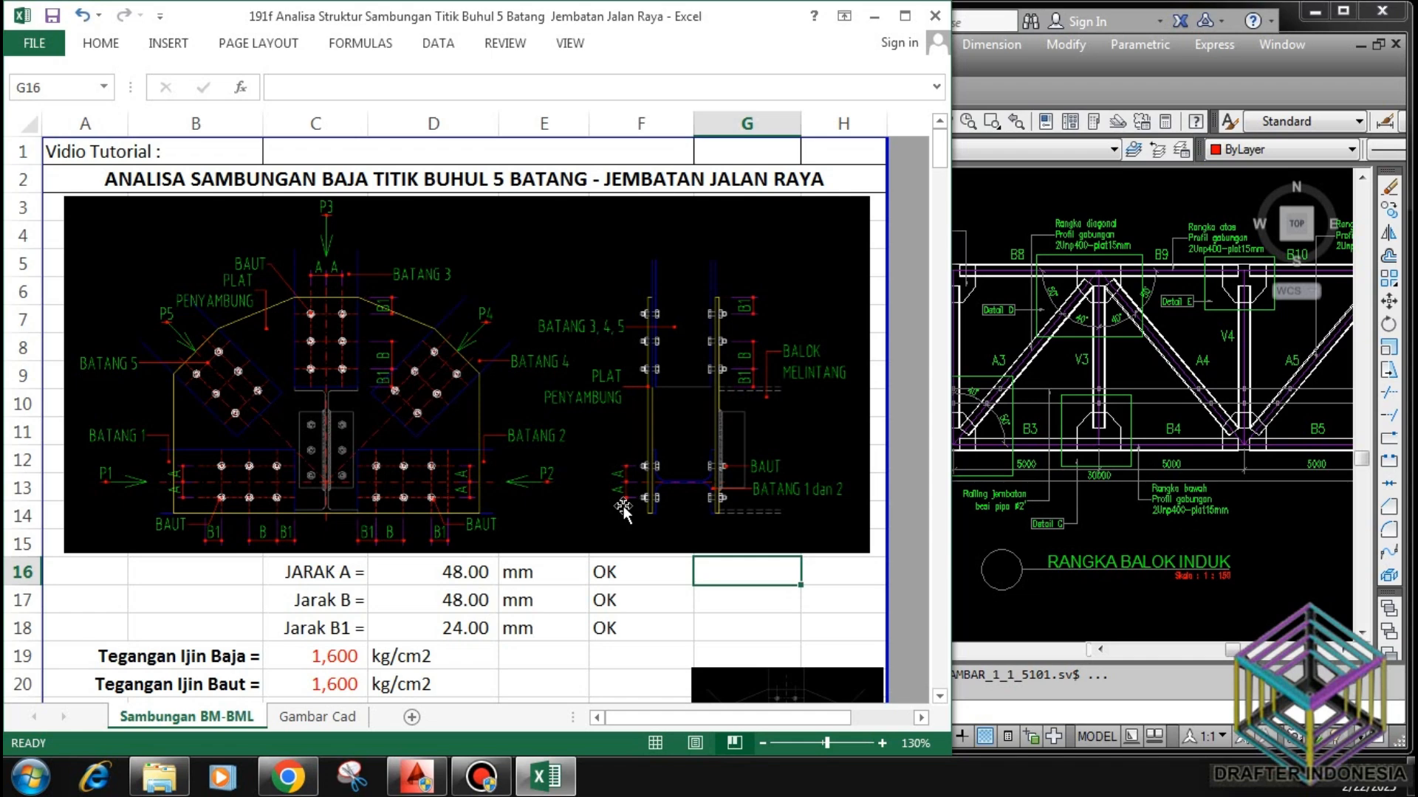
click(462, 576)
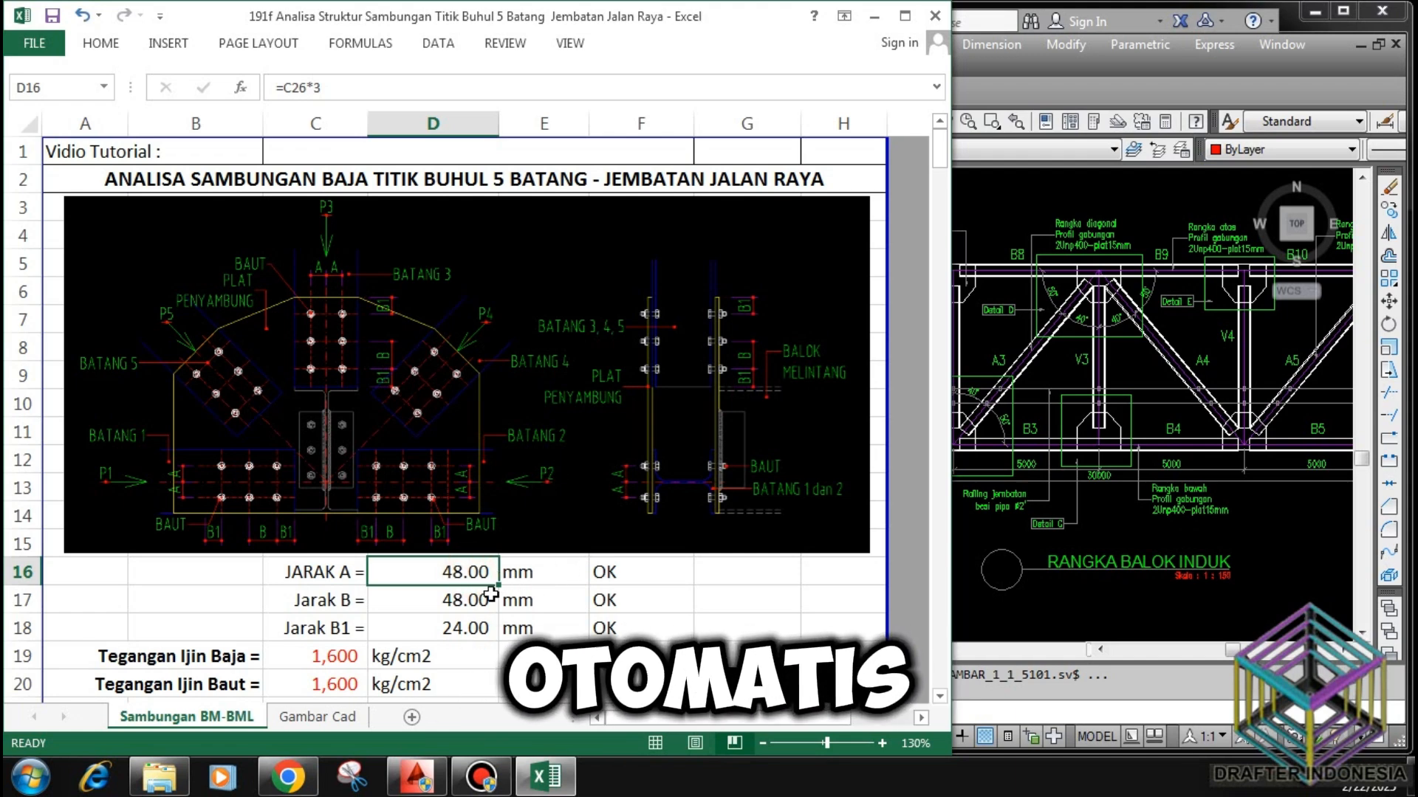
click(456, 600)
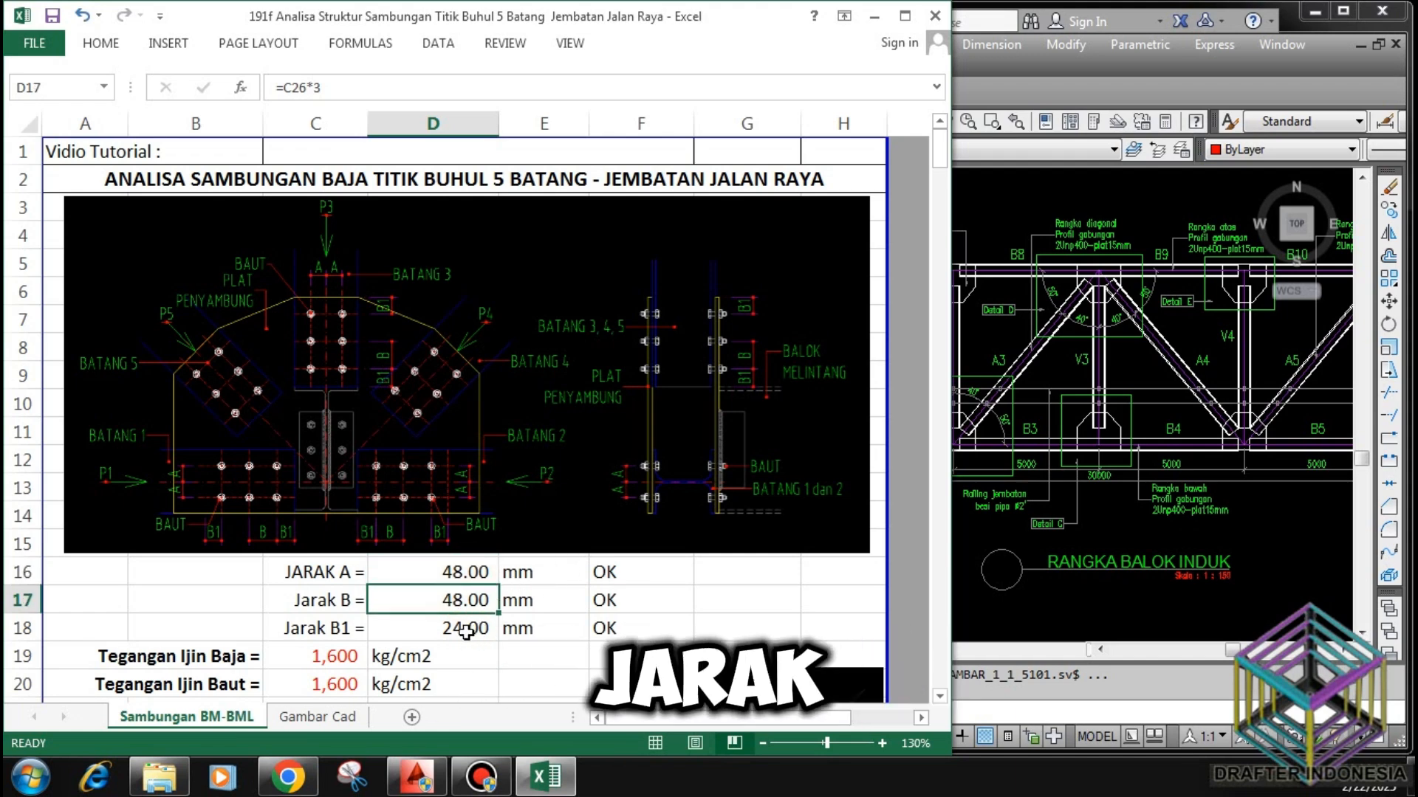
click(479, 627)
click(639, 571)
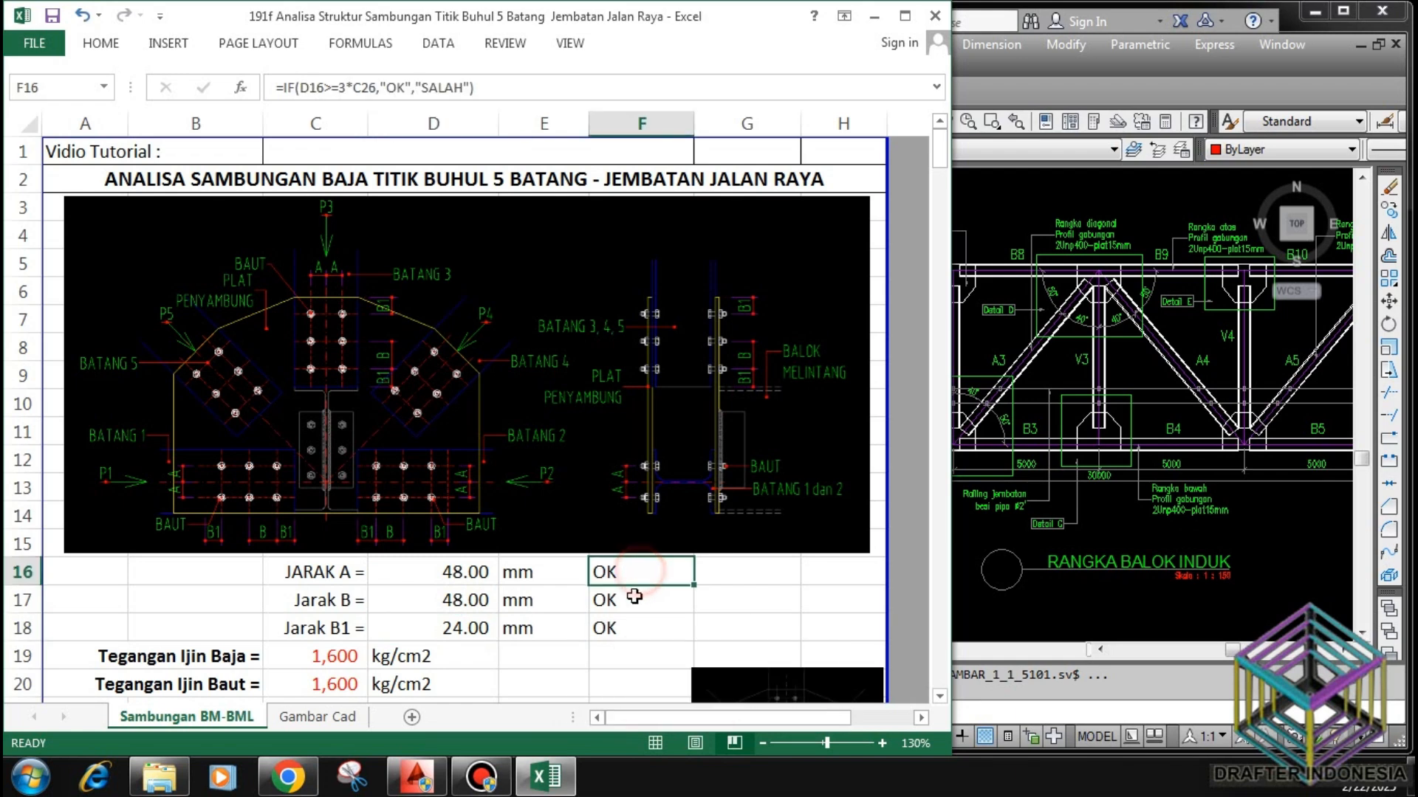
click(632, 599)
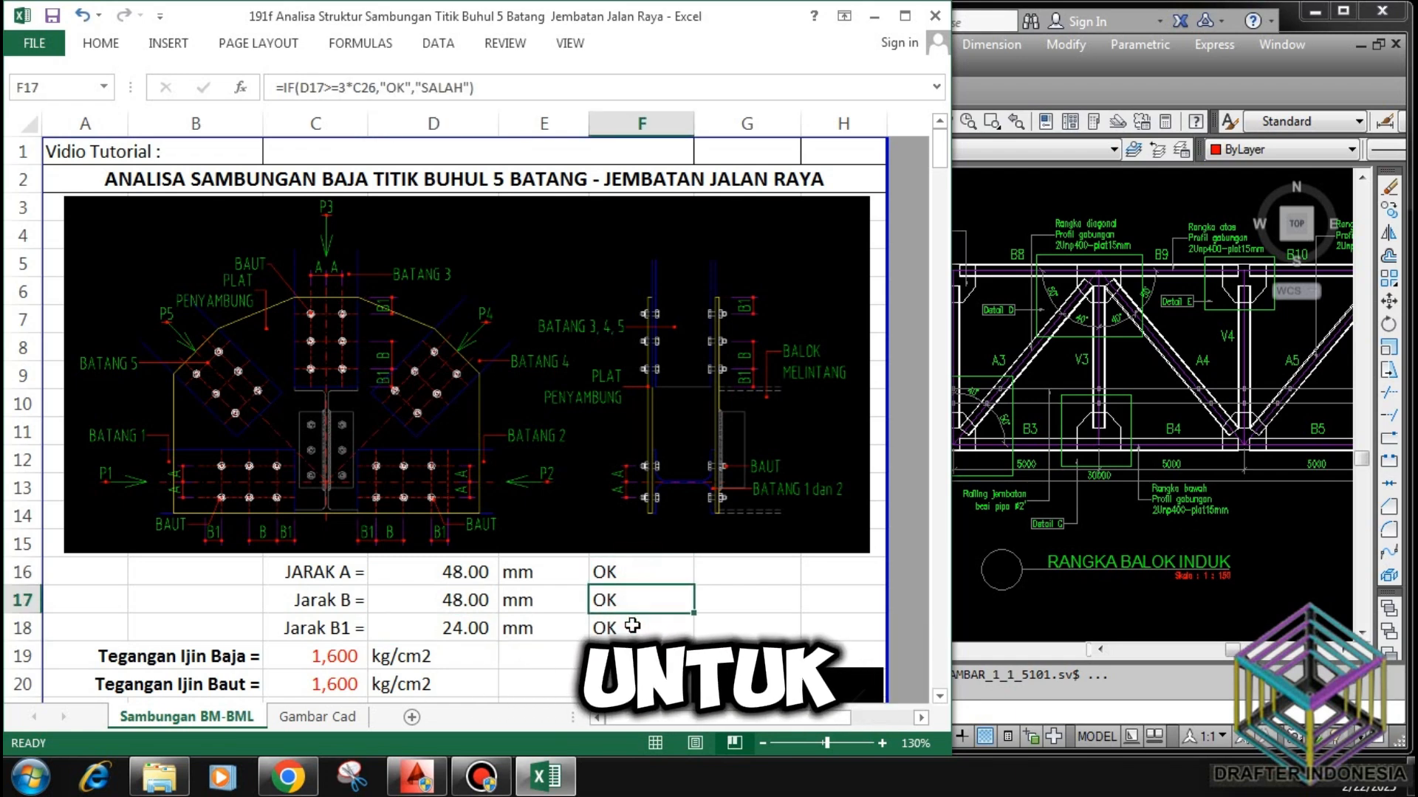
click(632, 626)
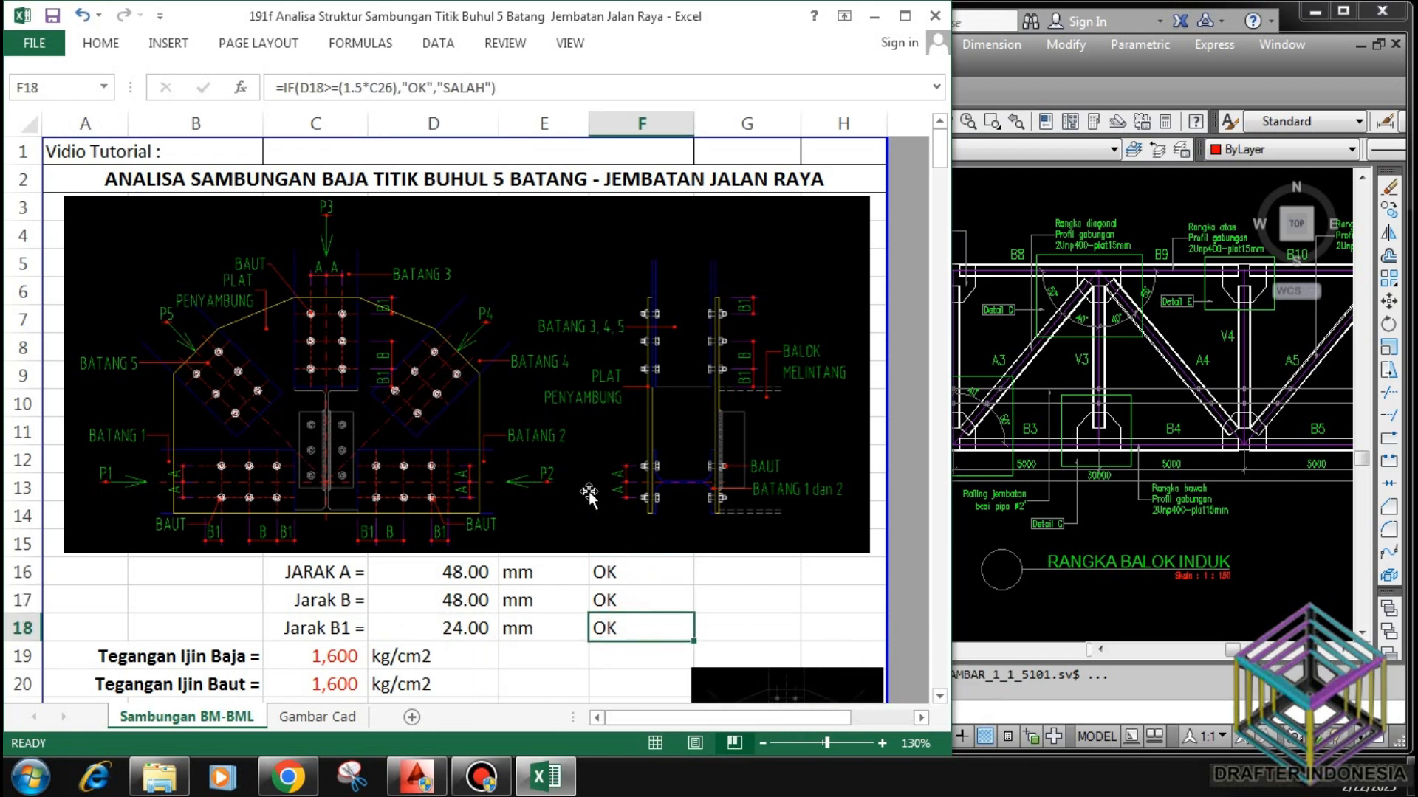
Set the allowable steel stress (Tegangan Ijin Baja) to 1600 kg/cm2.
scroll(369, 517, down, 2)
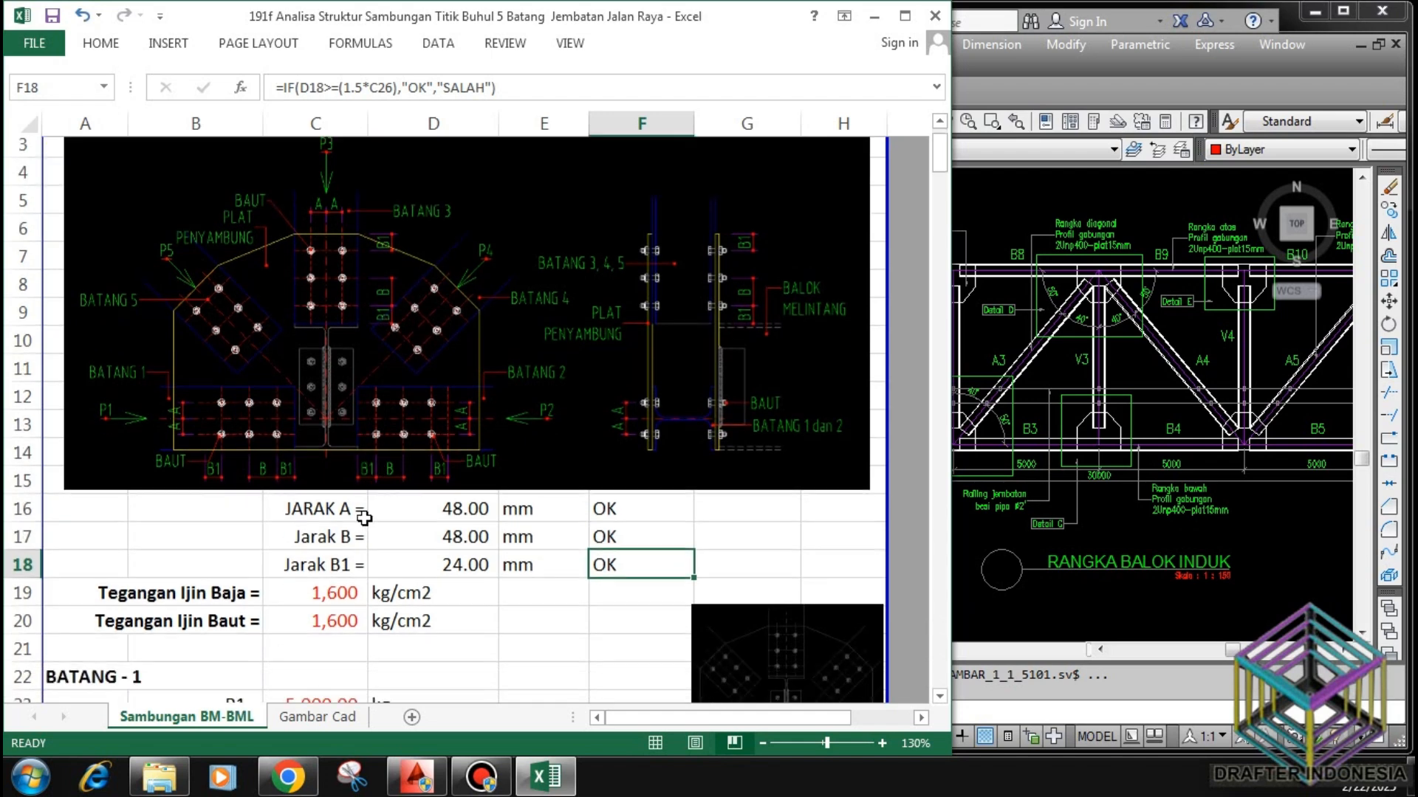
click(336, 492)
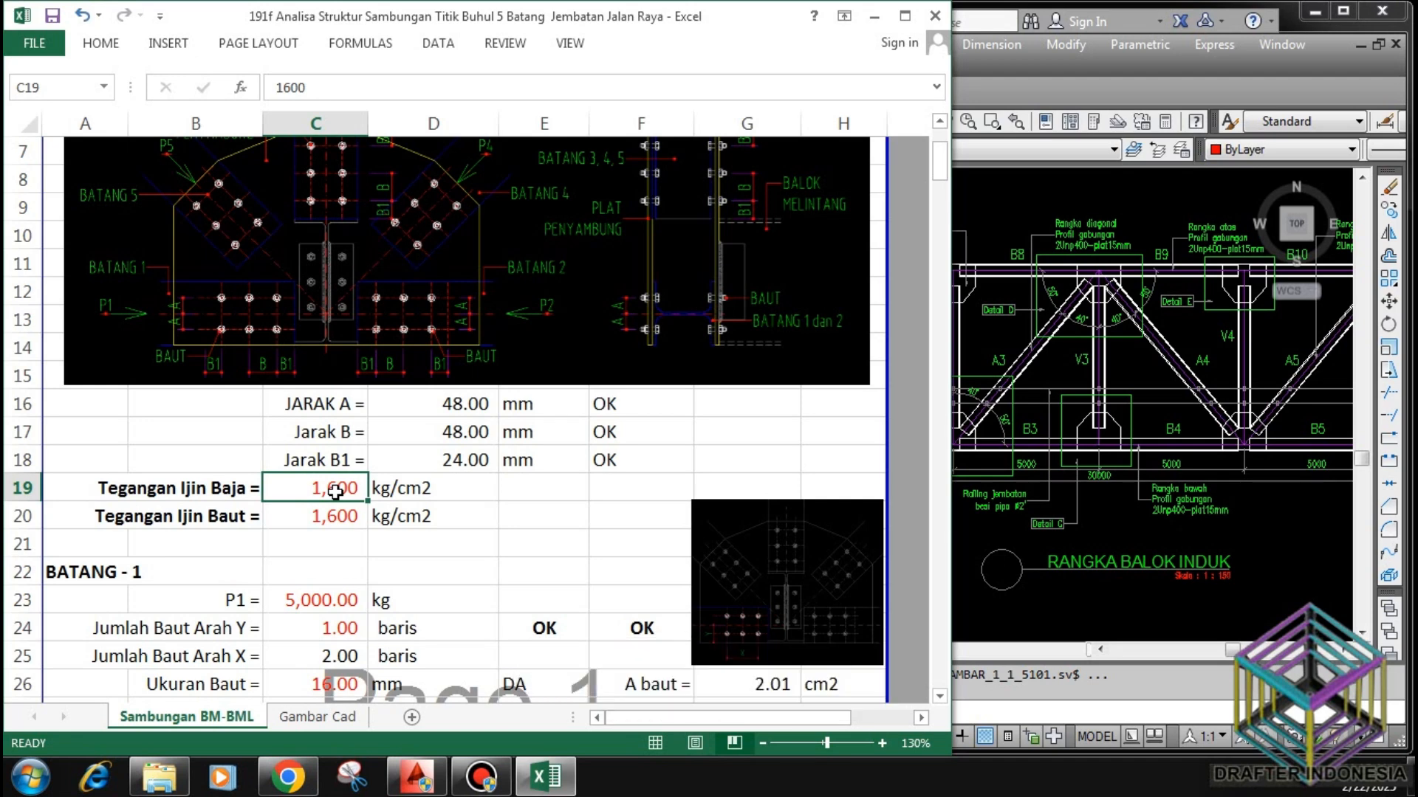
text(1600)
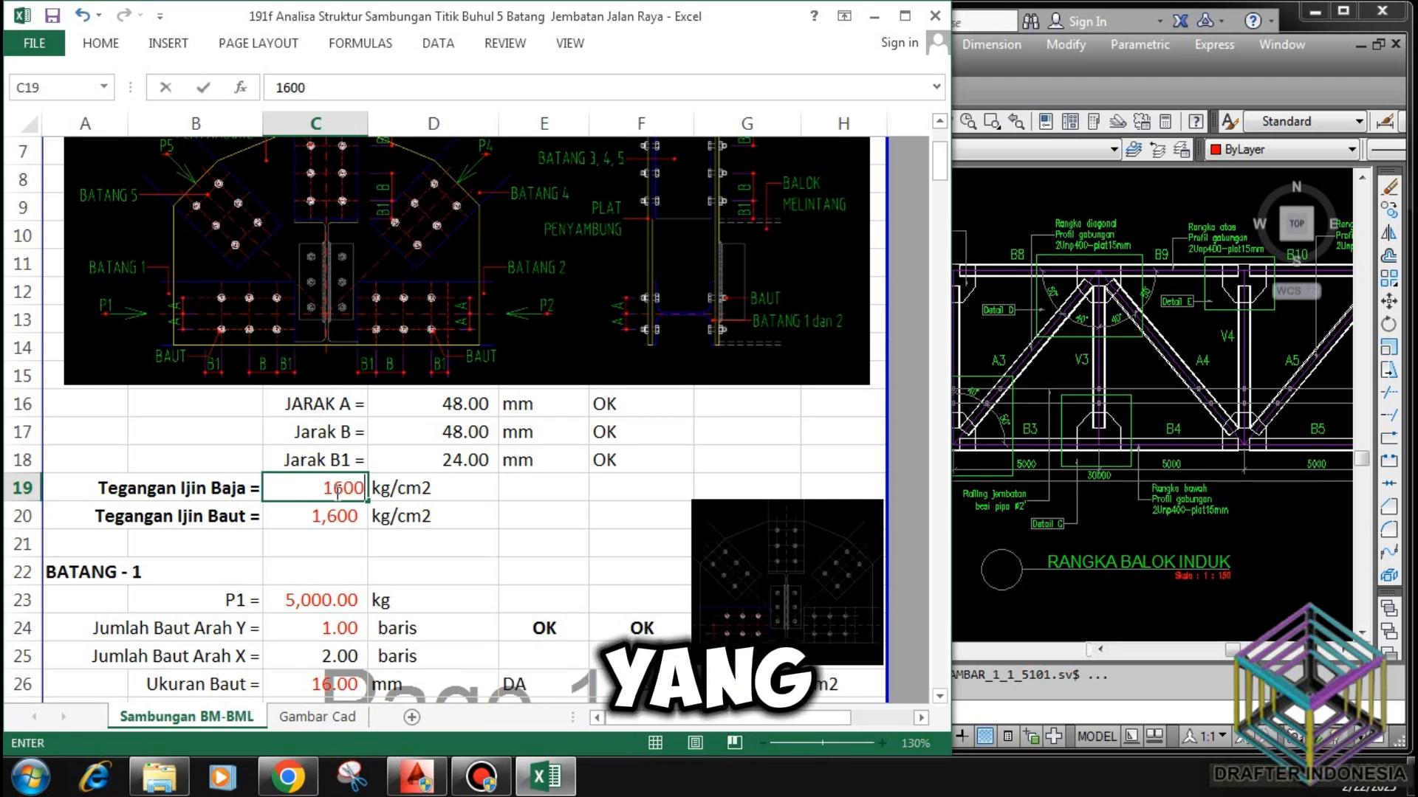
key(Return)
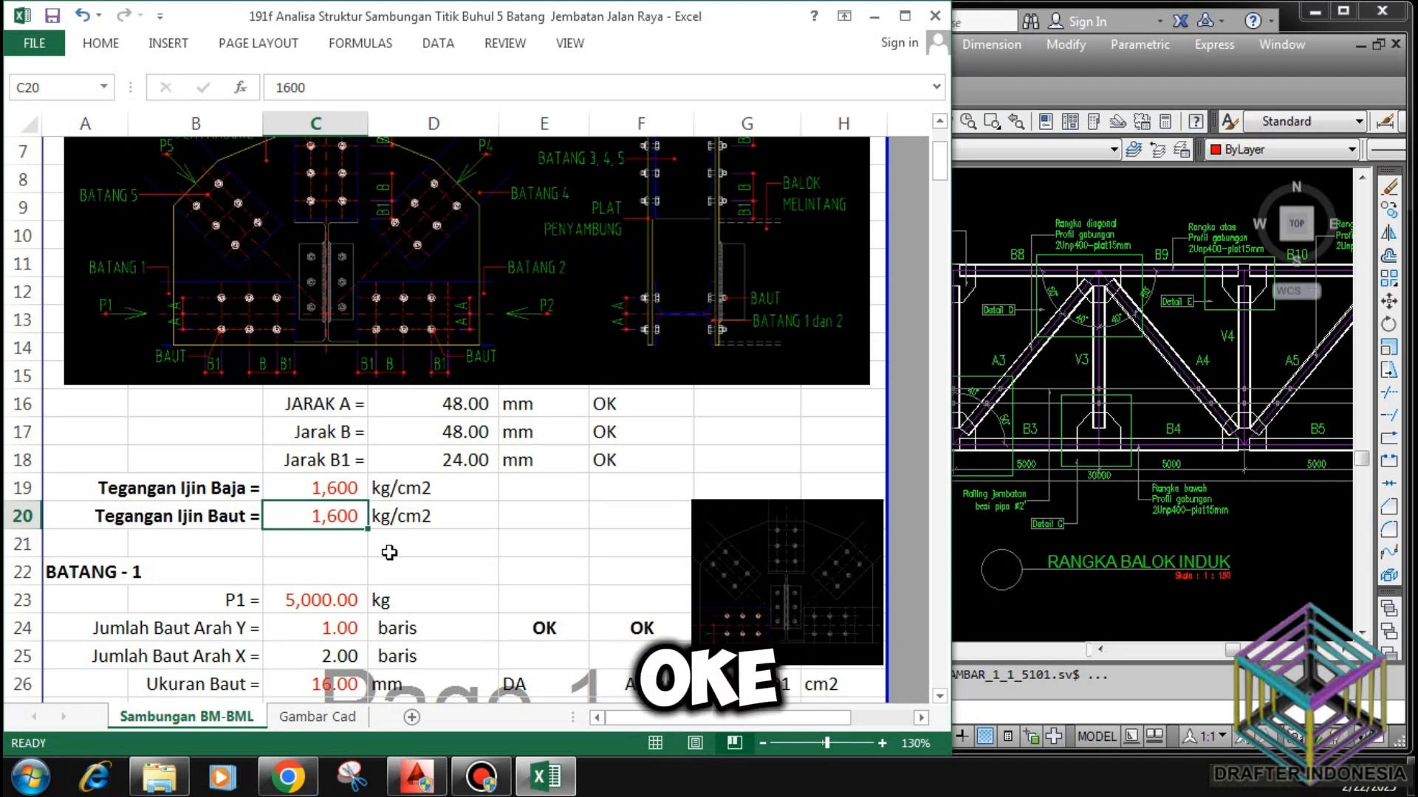
Consult the truss drawing in AutoCAD, return to the Excel sheet and set force P1 of Batang 1 to 5,000 kg.
click(346, 600)
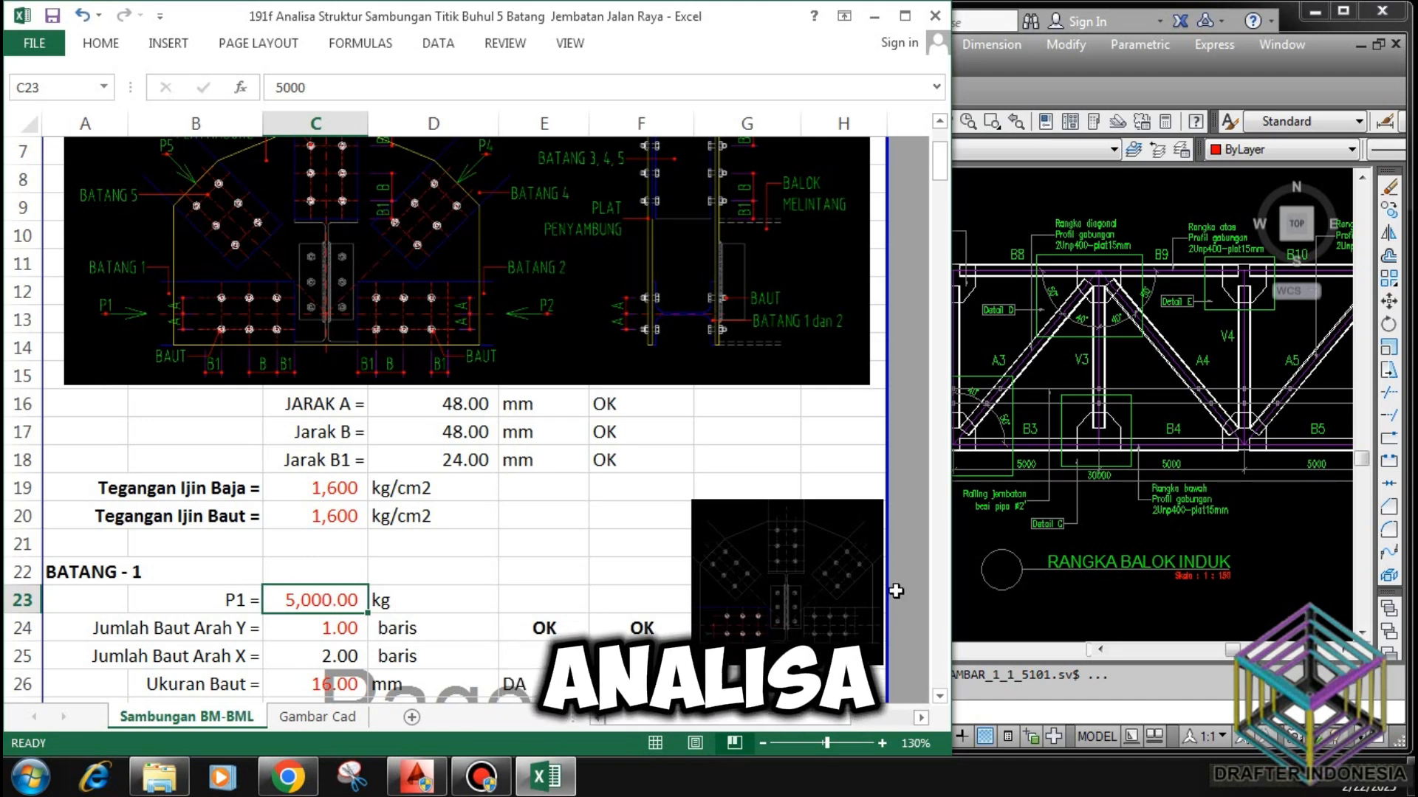
click(969, 592)
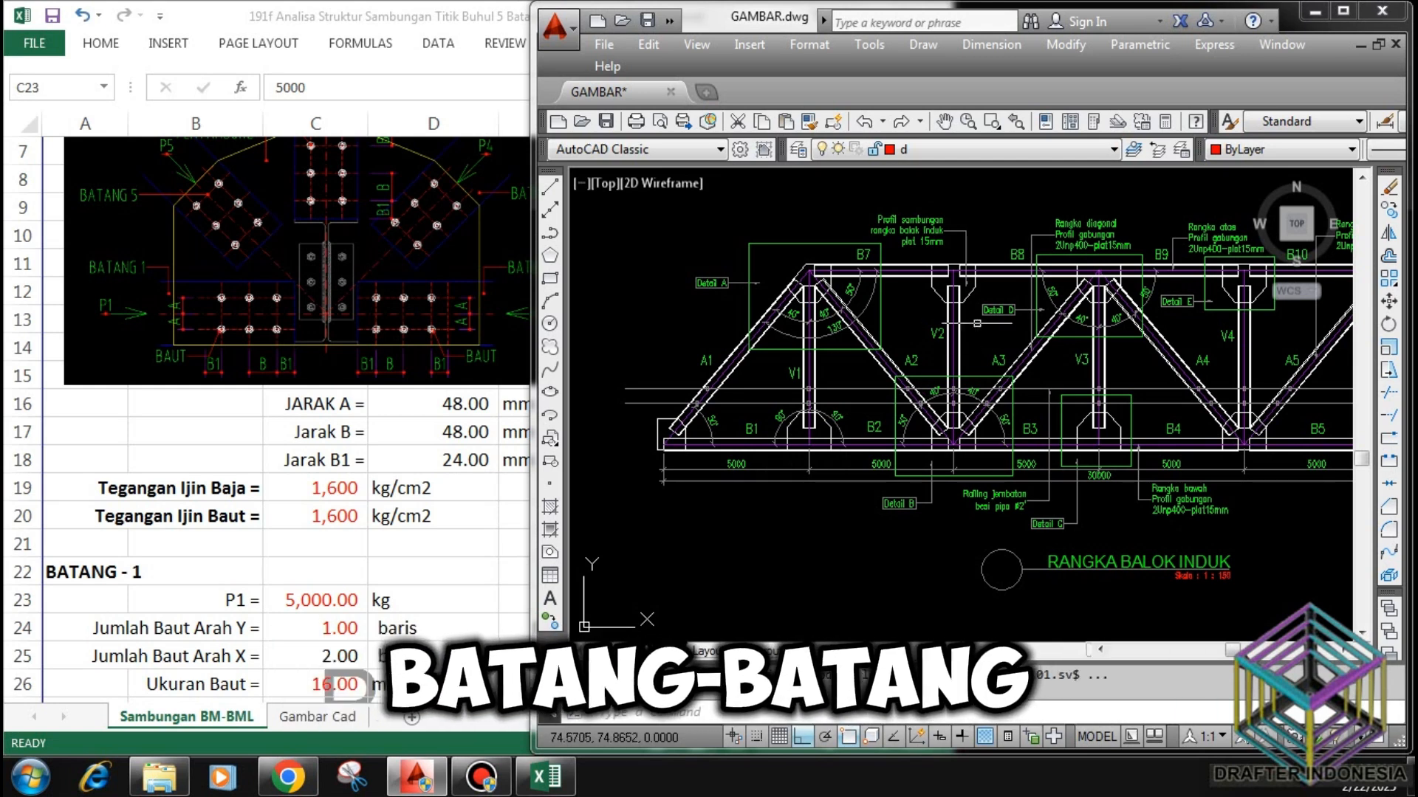
click(182, 434)
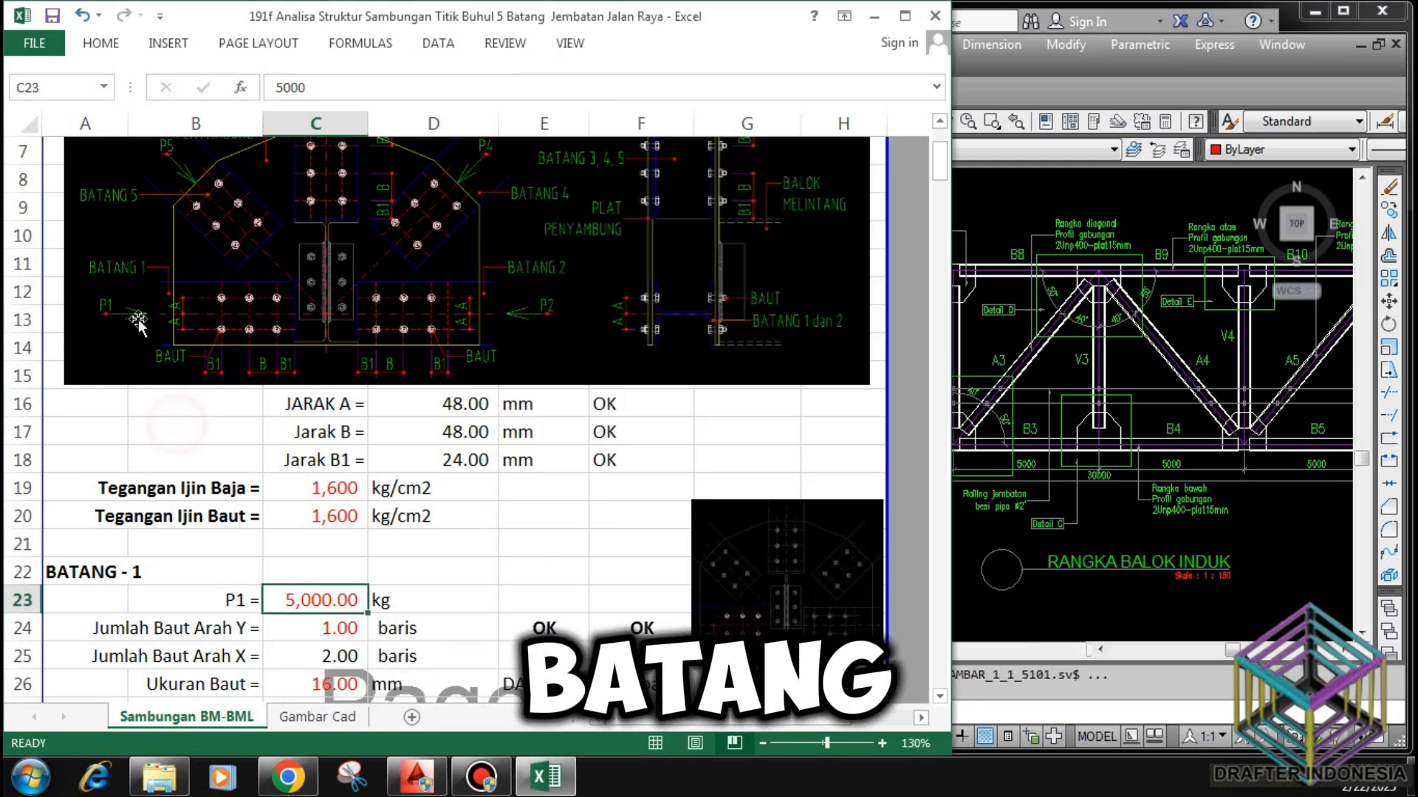
text(5,000)
key(Return)
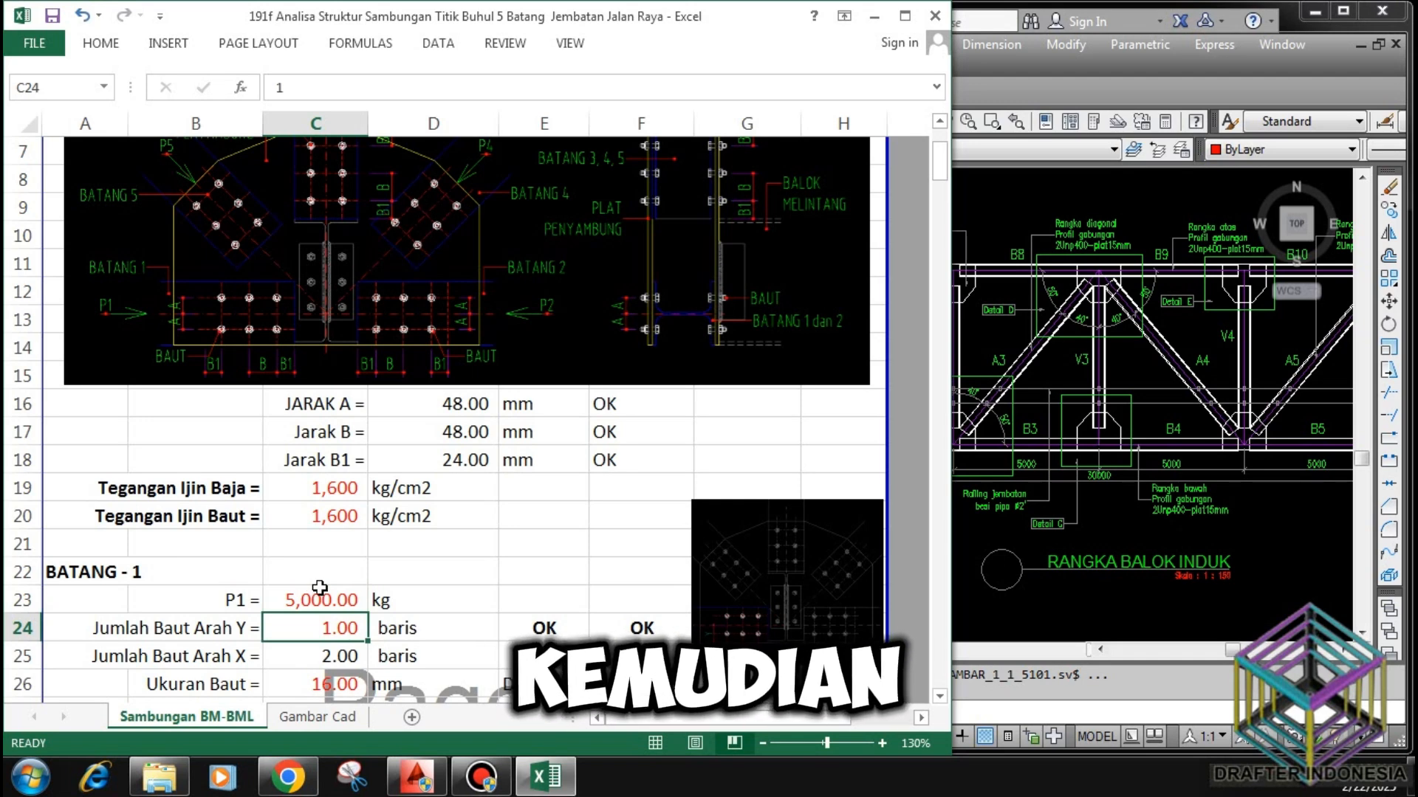
Set the Y-direction bolt rows of Batang 1 to 1 and inspect the two check formulas beside that value.
scroll(407, 593, down, 1)
text(1)
key(Return)
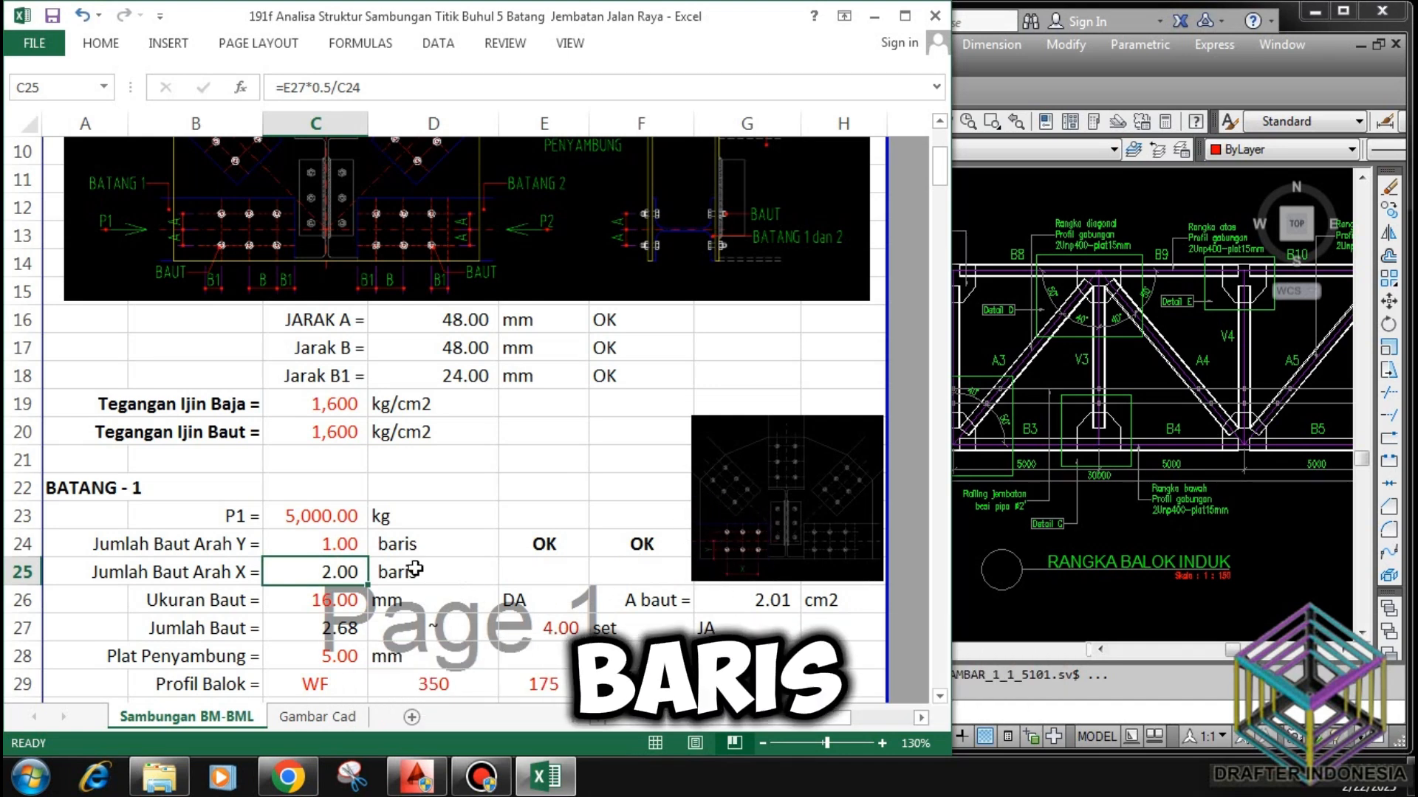
click(334, 542)
key(F2)
key(Return)
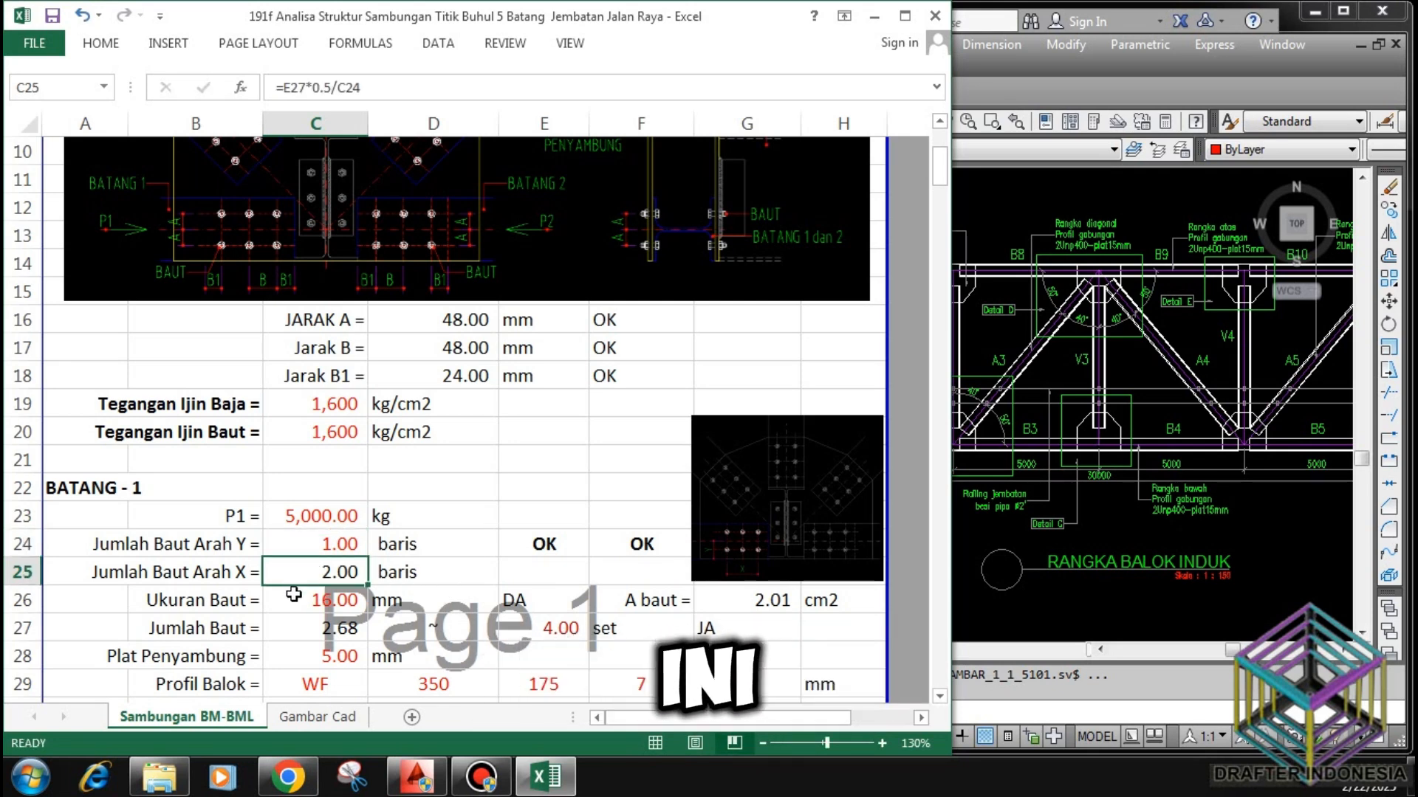
click(334, 543)
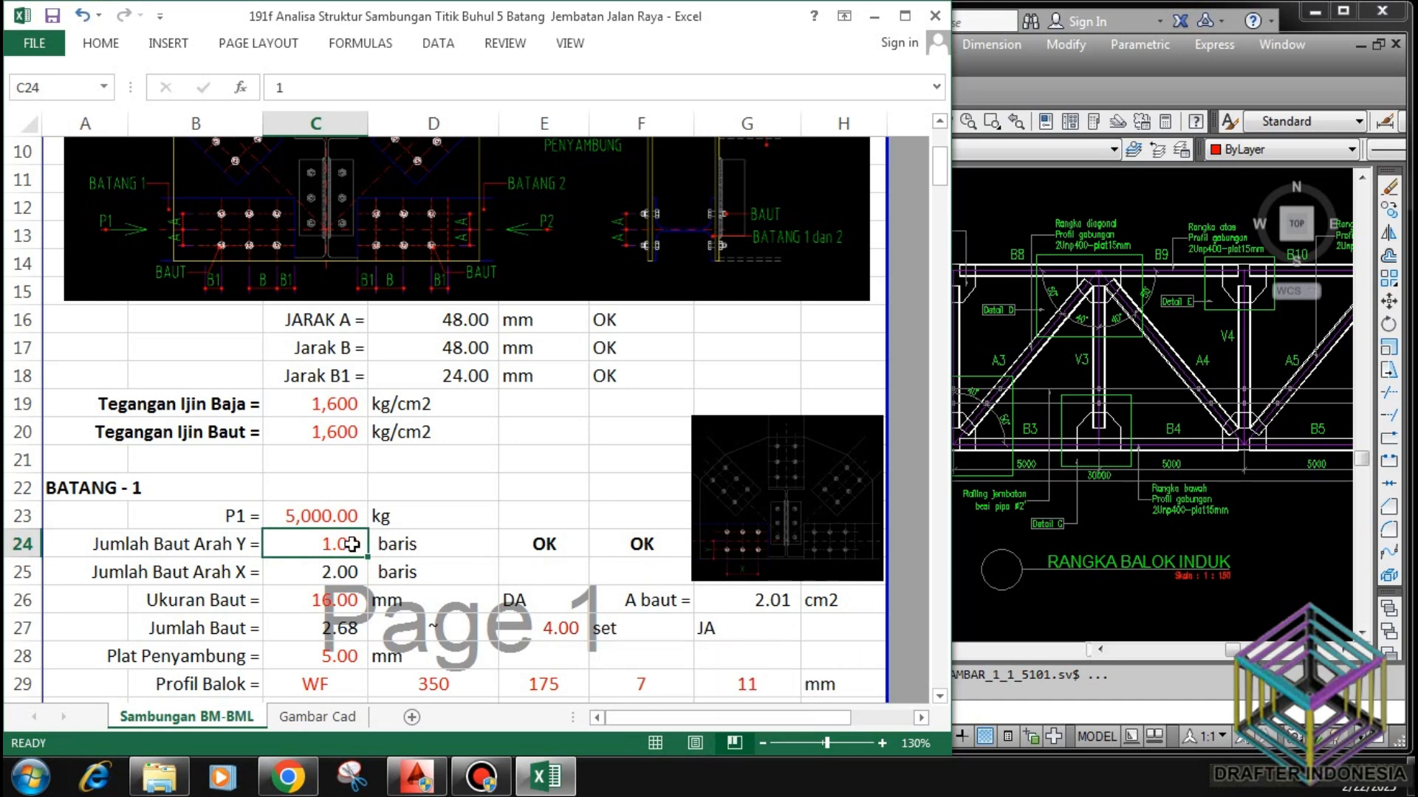
click(521, 544)
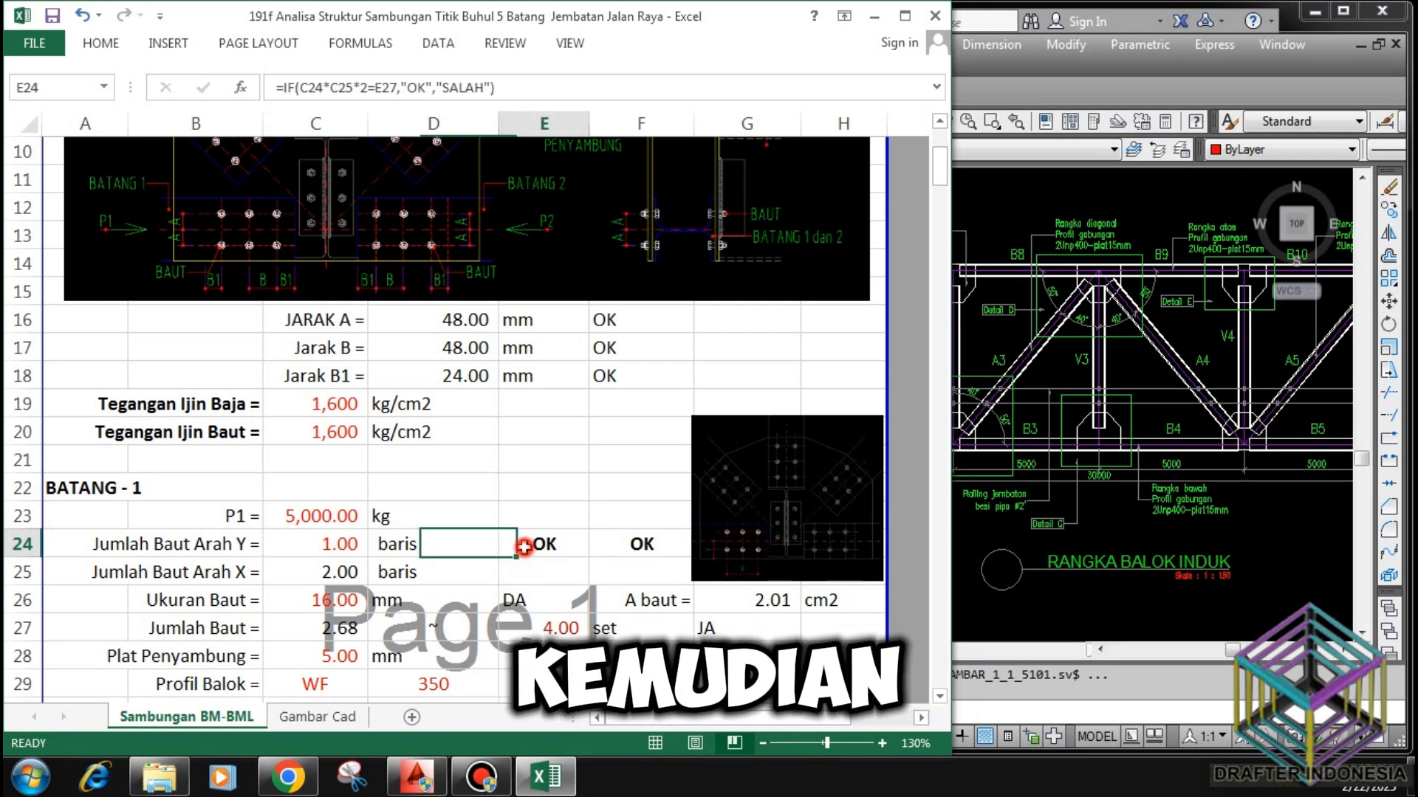
click(638, 545)
click(548, 547)
click(622, 544)
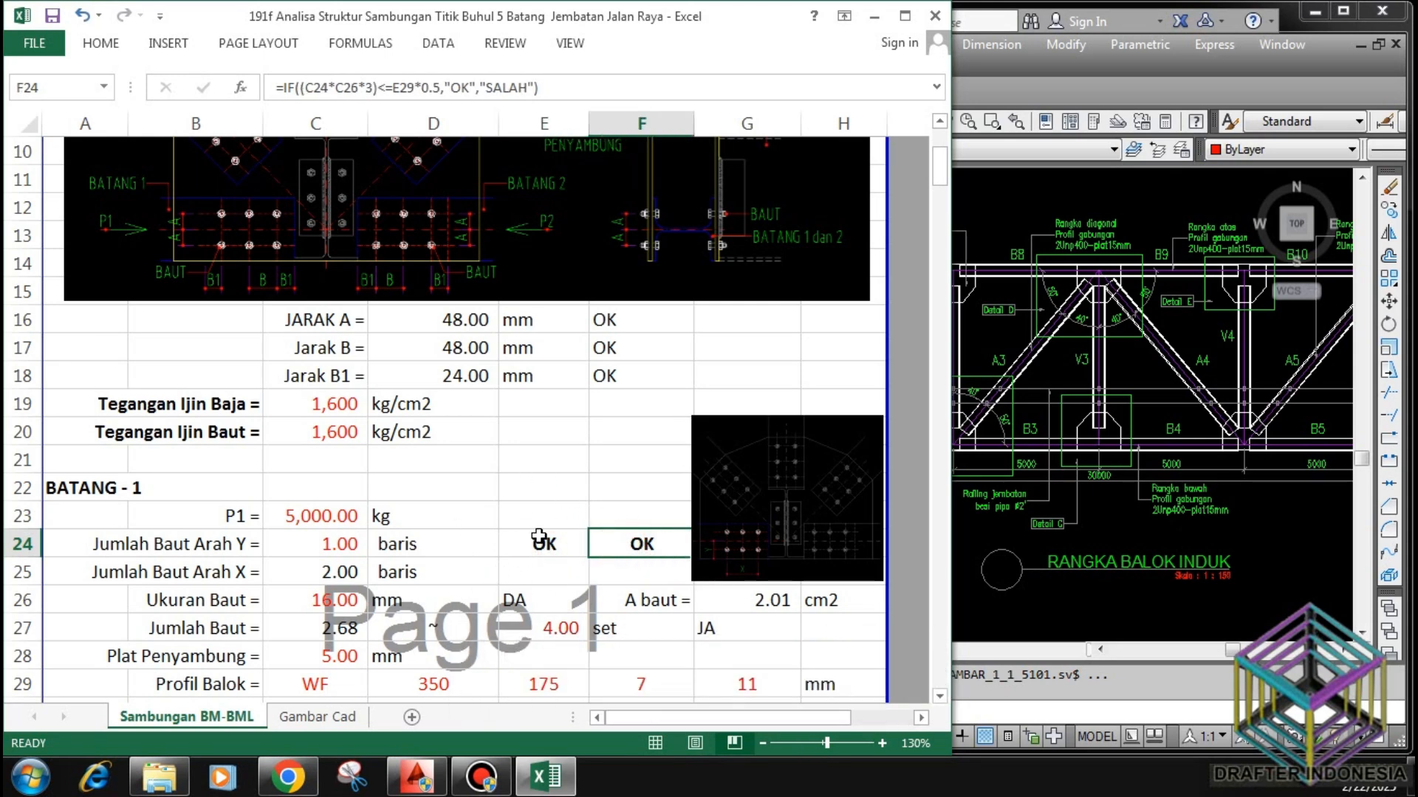
Set the bolt size (Ukuran Baut) of Batang 1 to 13 mm.
scroll(439, 588, down, 1)
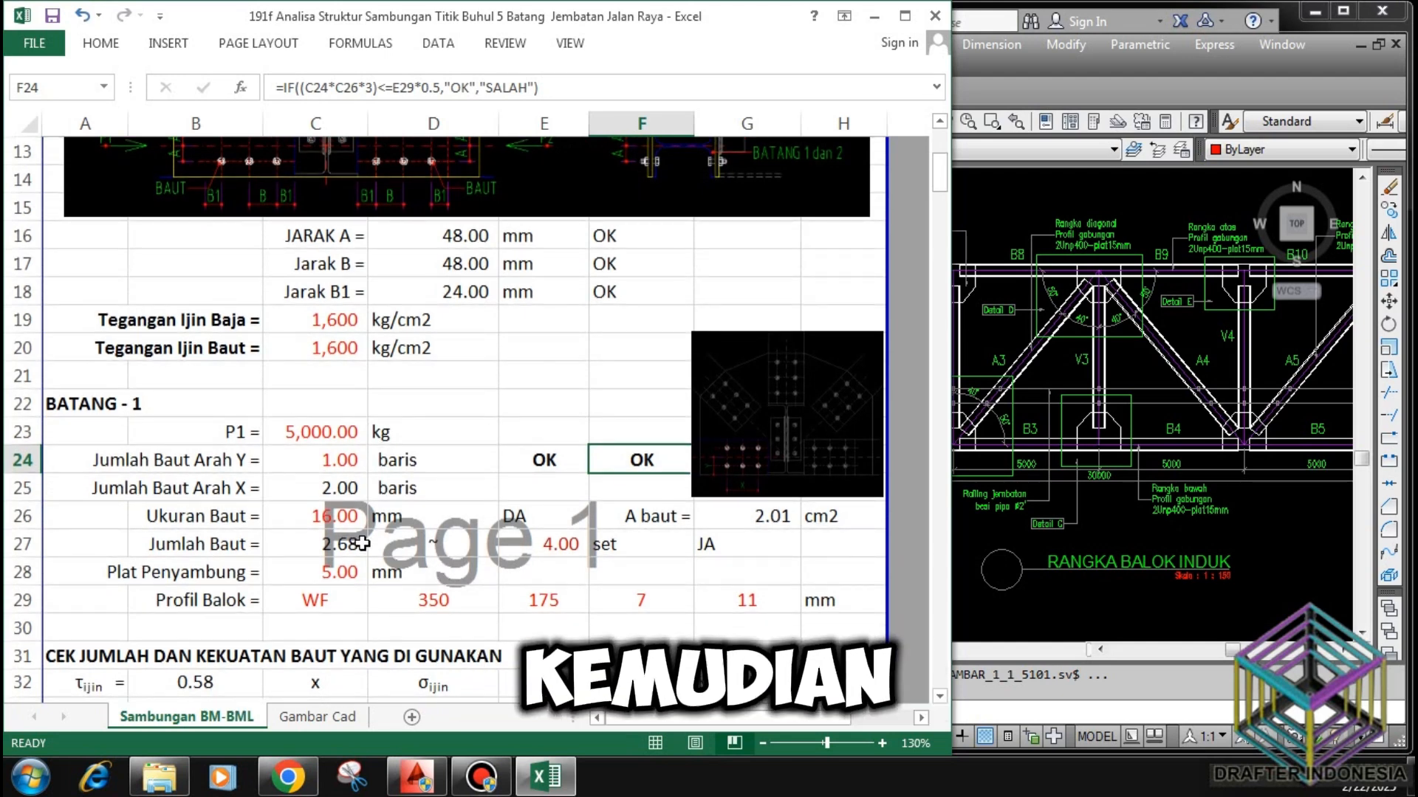
click(334, 526)
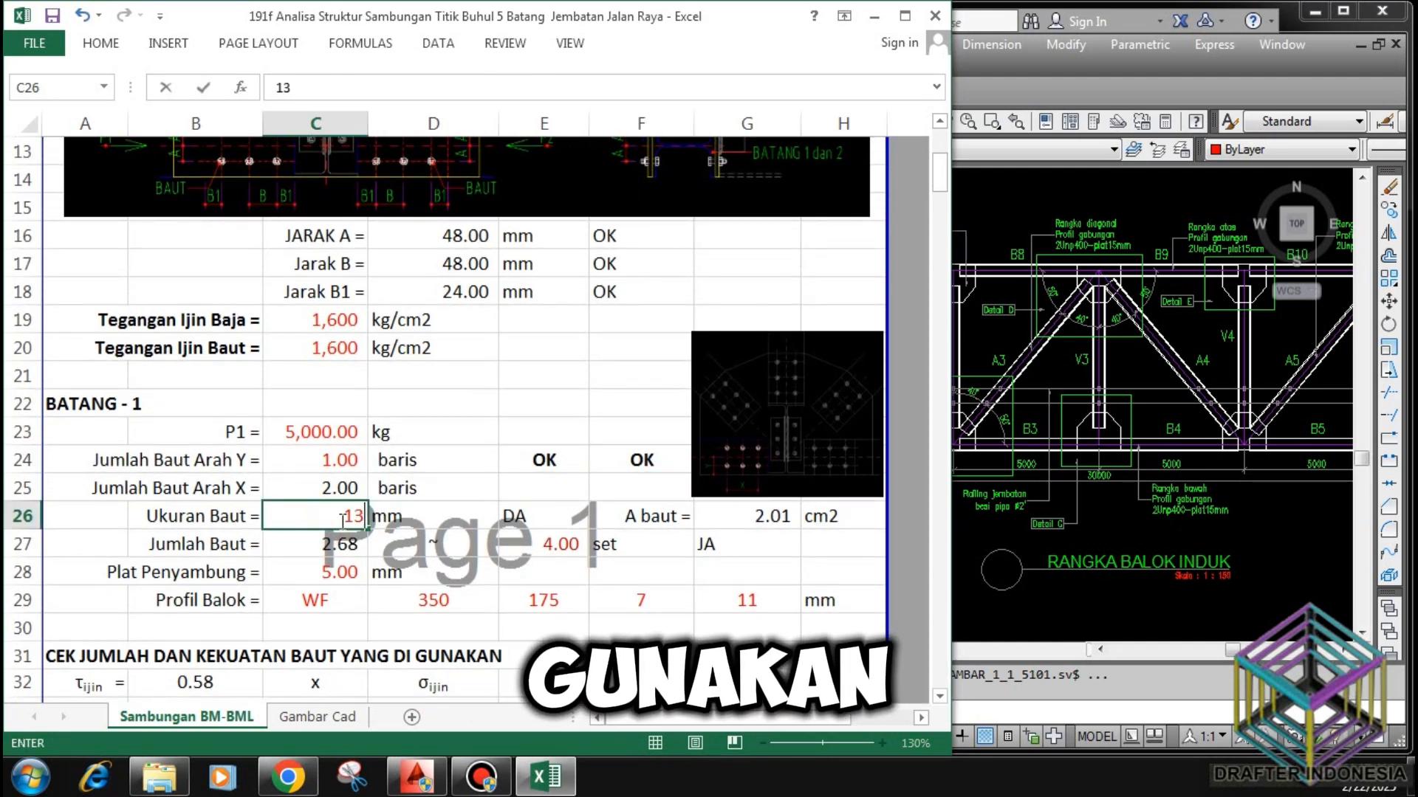
text(13)
key(Return)
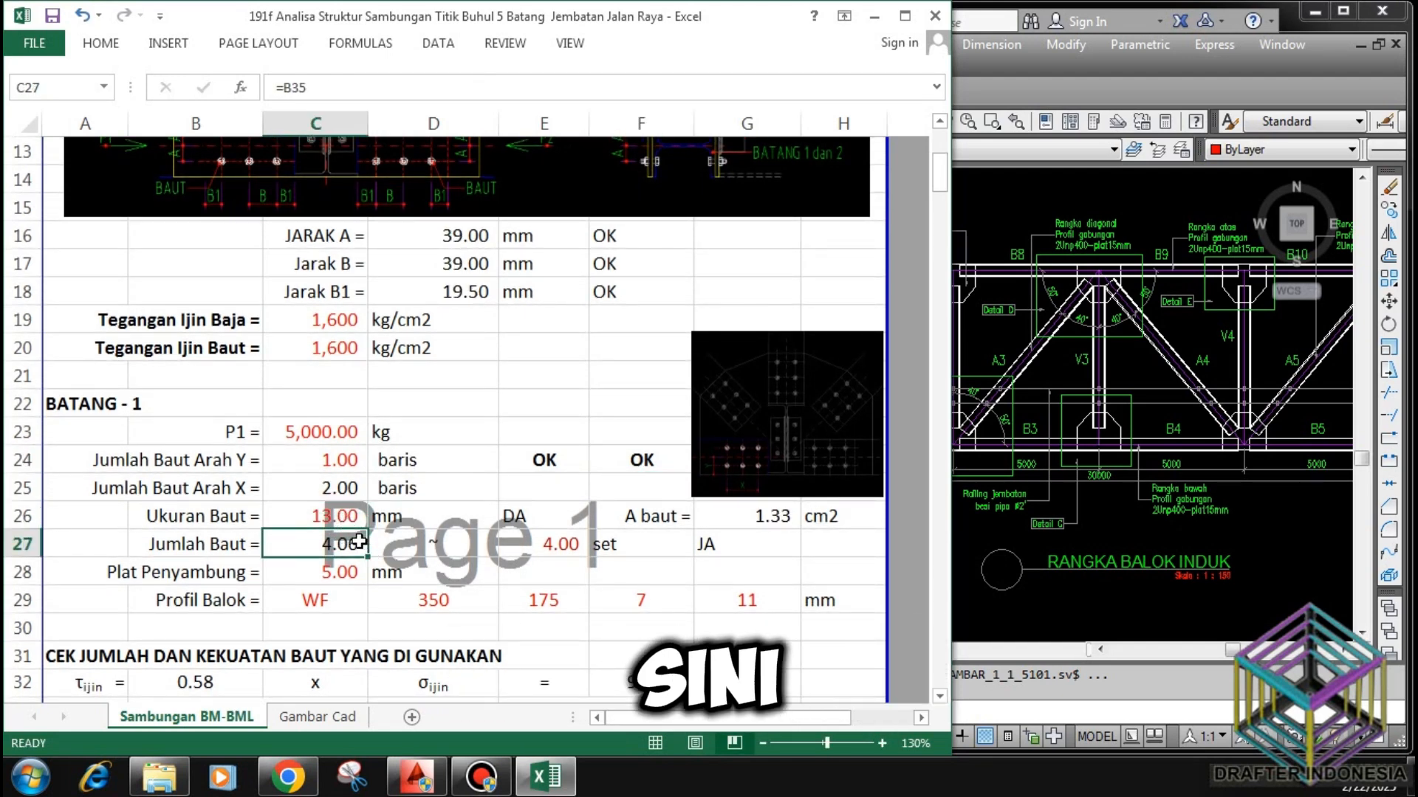
Review the bolt area and required bolt count of Batang 1, and set the number of bolts used to 5 sets.
click(753, 523)
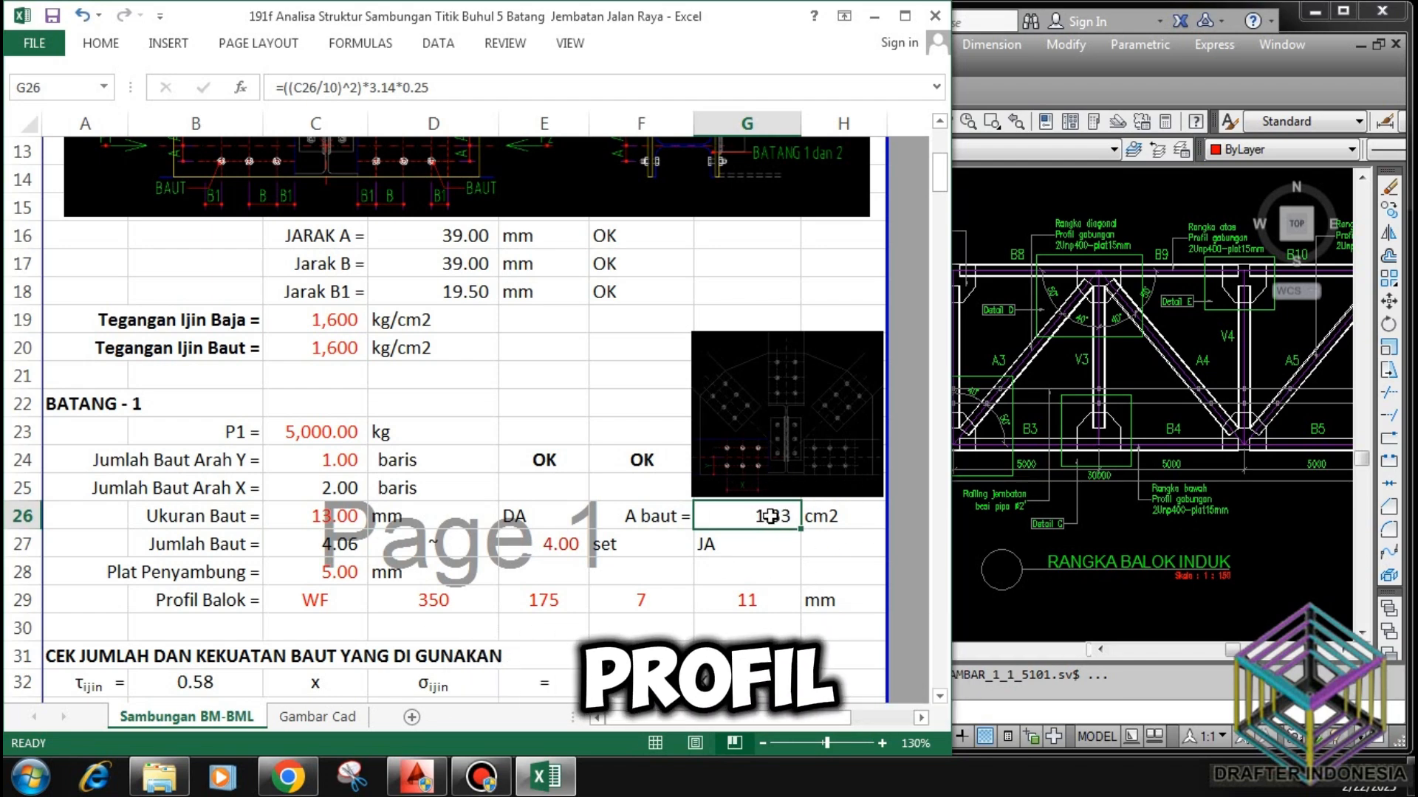
click(336, 548)
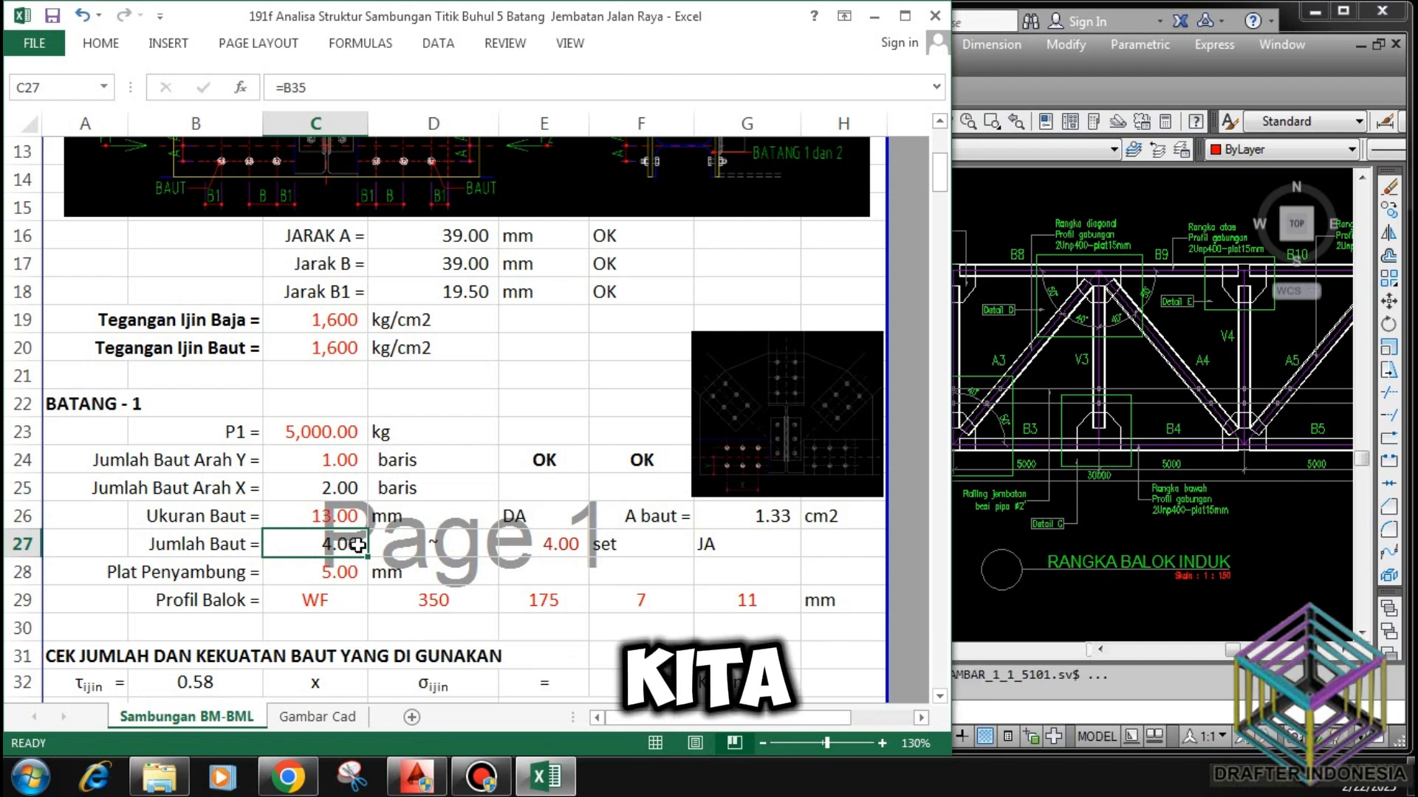
click(558, 550)
text(5)
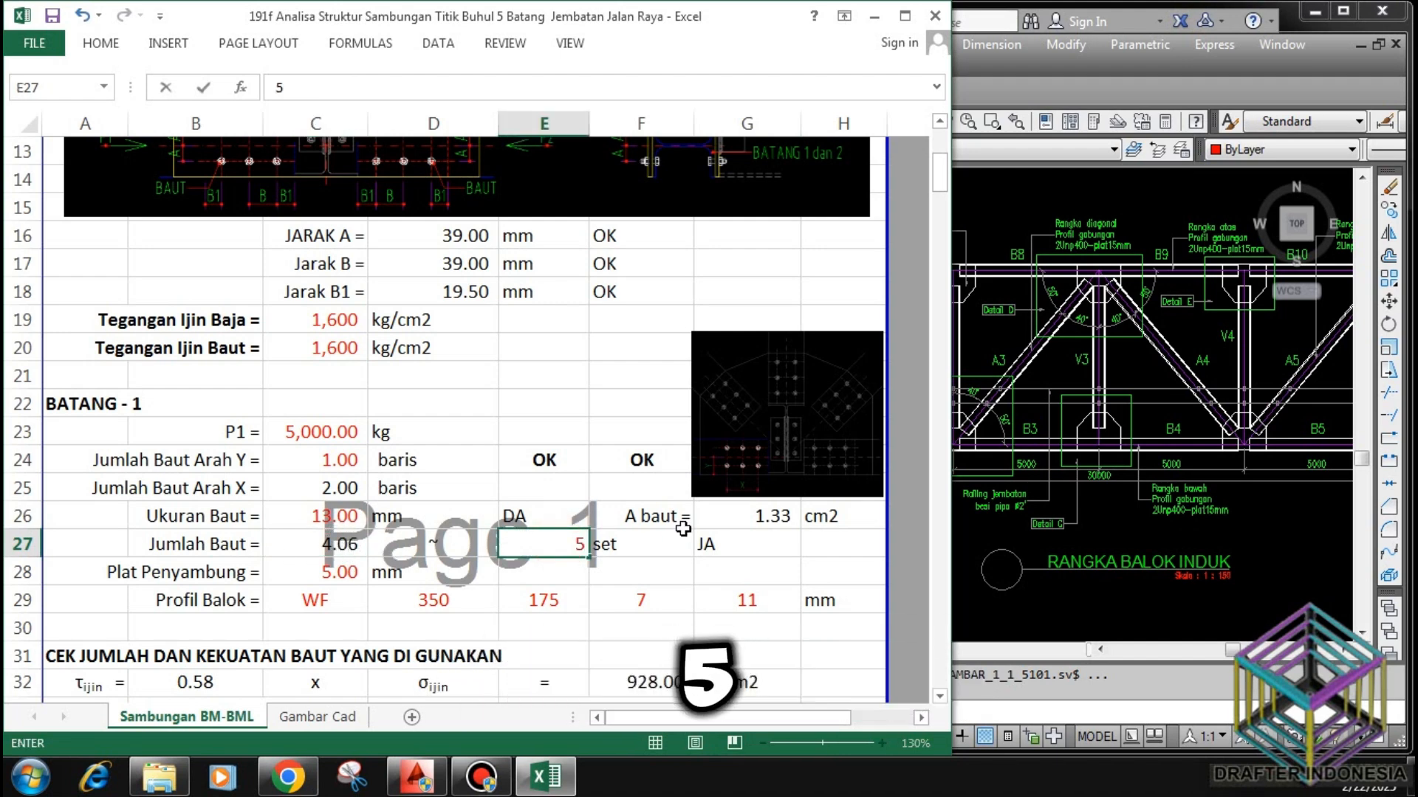
key(Return)
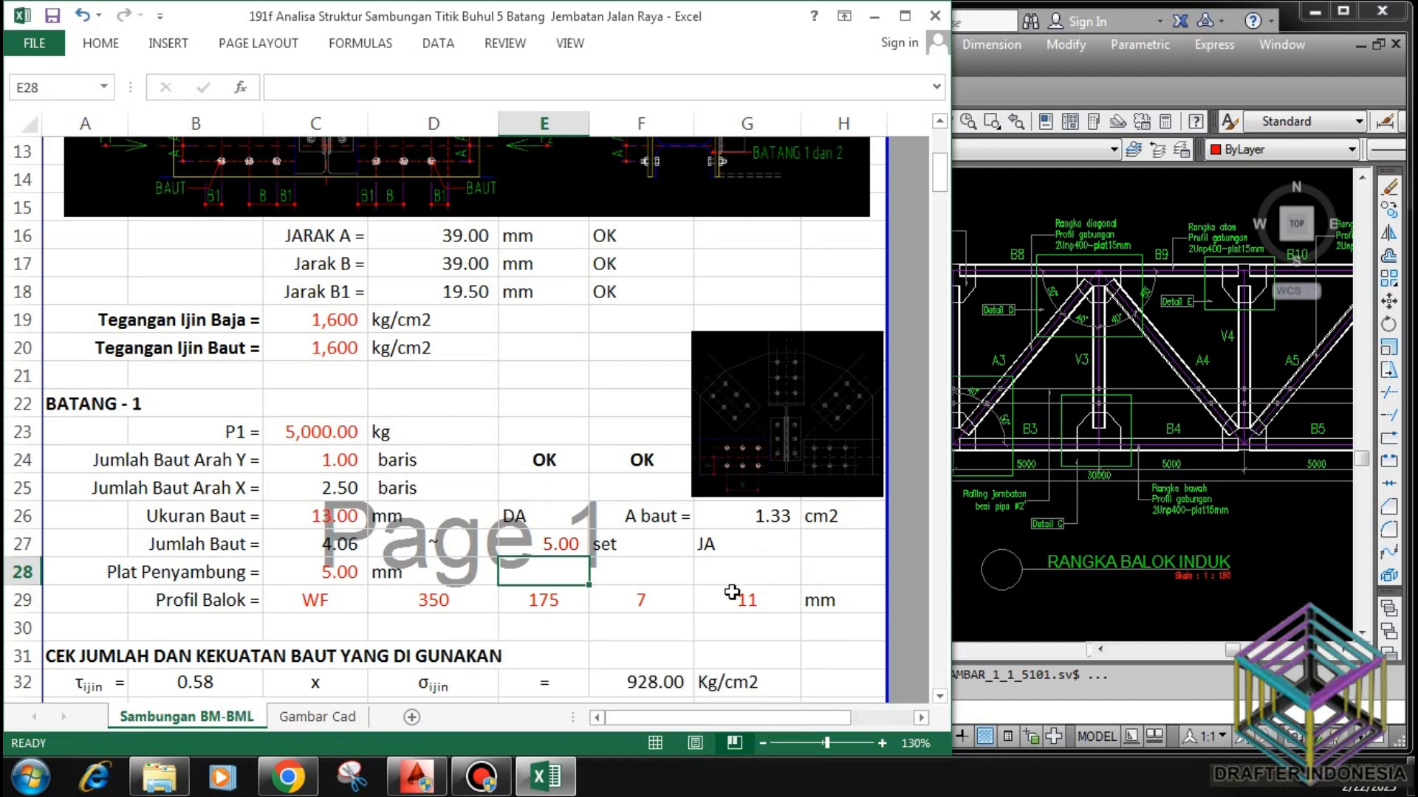
Set the number of bolts used for Batang 1 to 6 sets.
click(563, 544)
text(6)
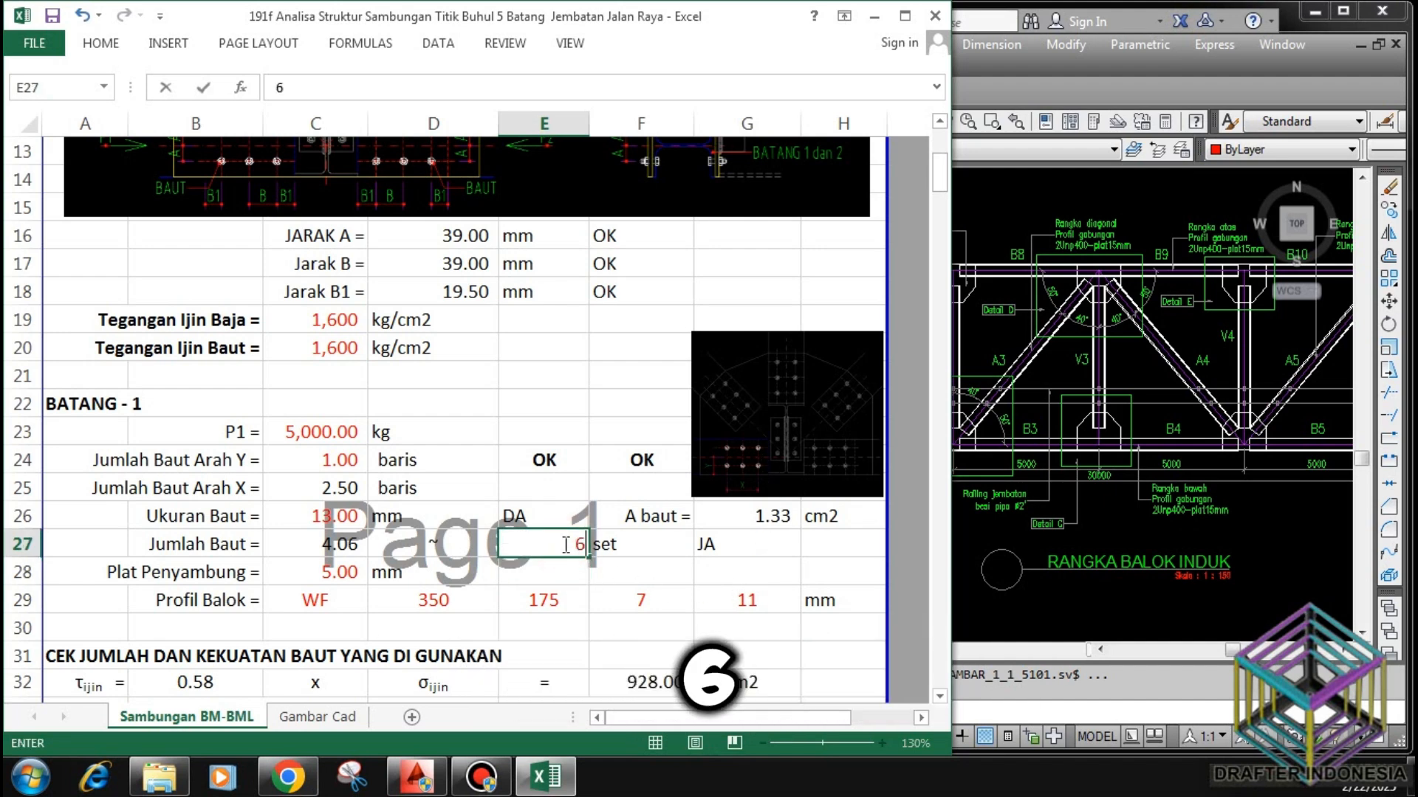
key(Return)
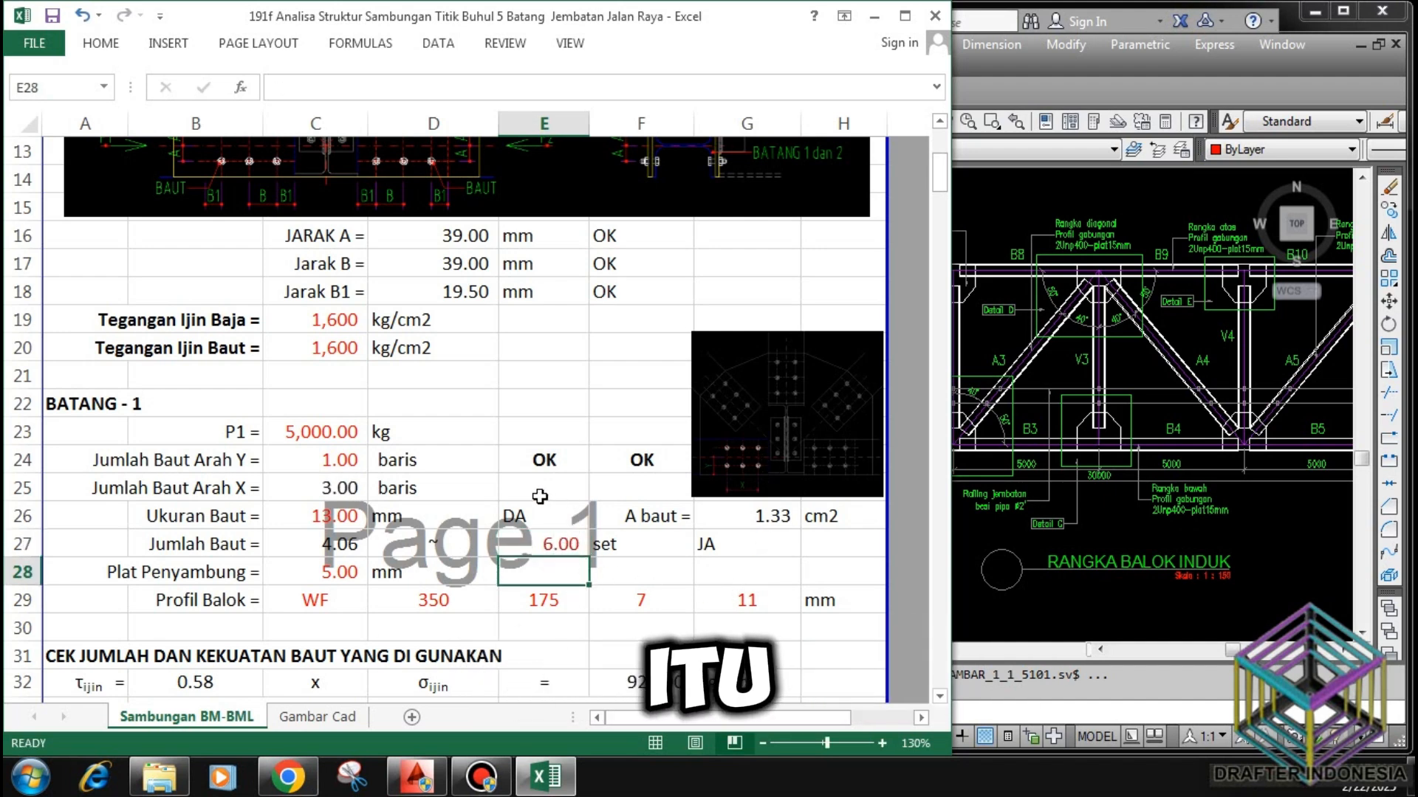
Set the connecting plate (Plat Penyambung) thickness of Batang 1 to 1 mm.
click(341, 572)
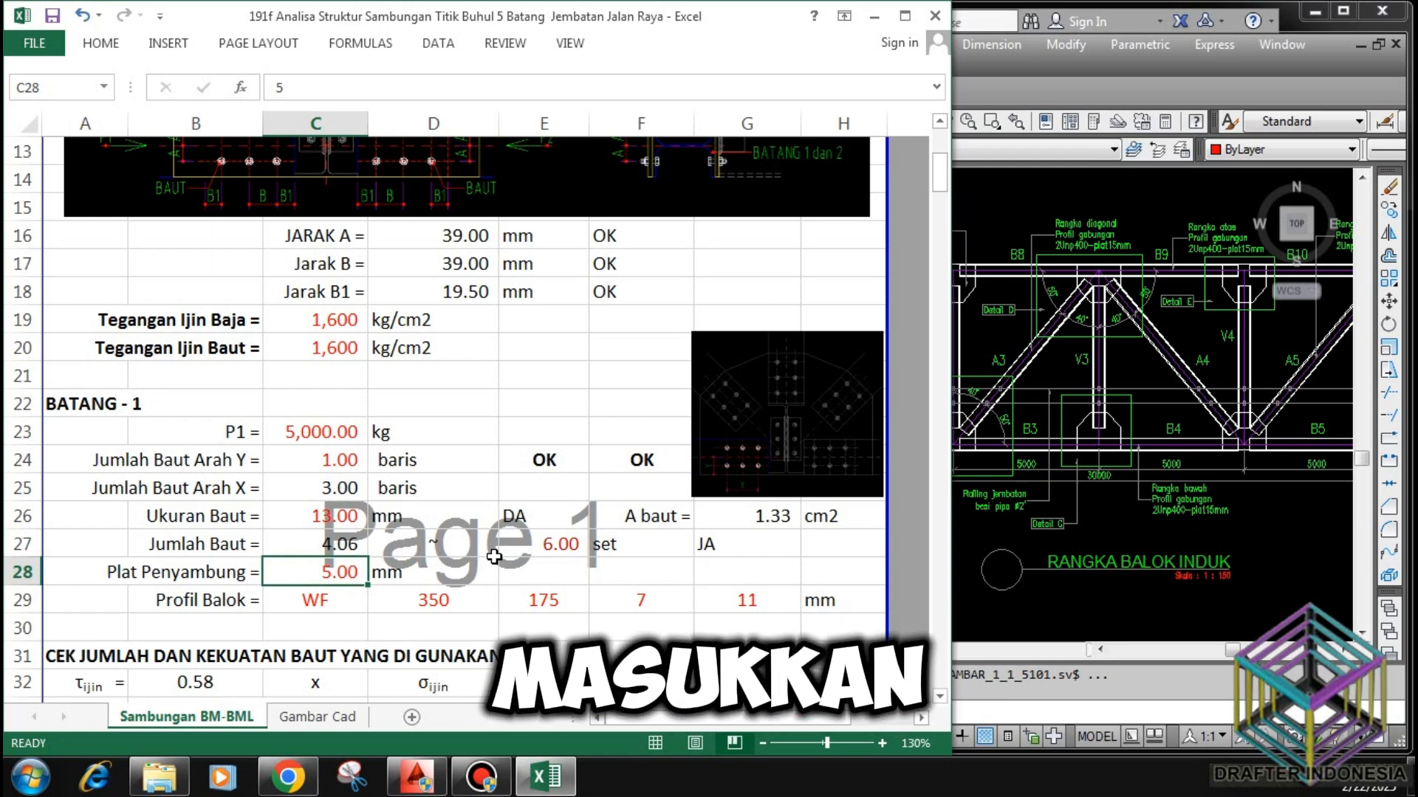
text(5)
key(Return)
key(Up)
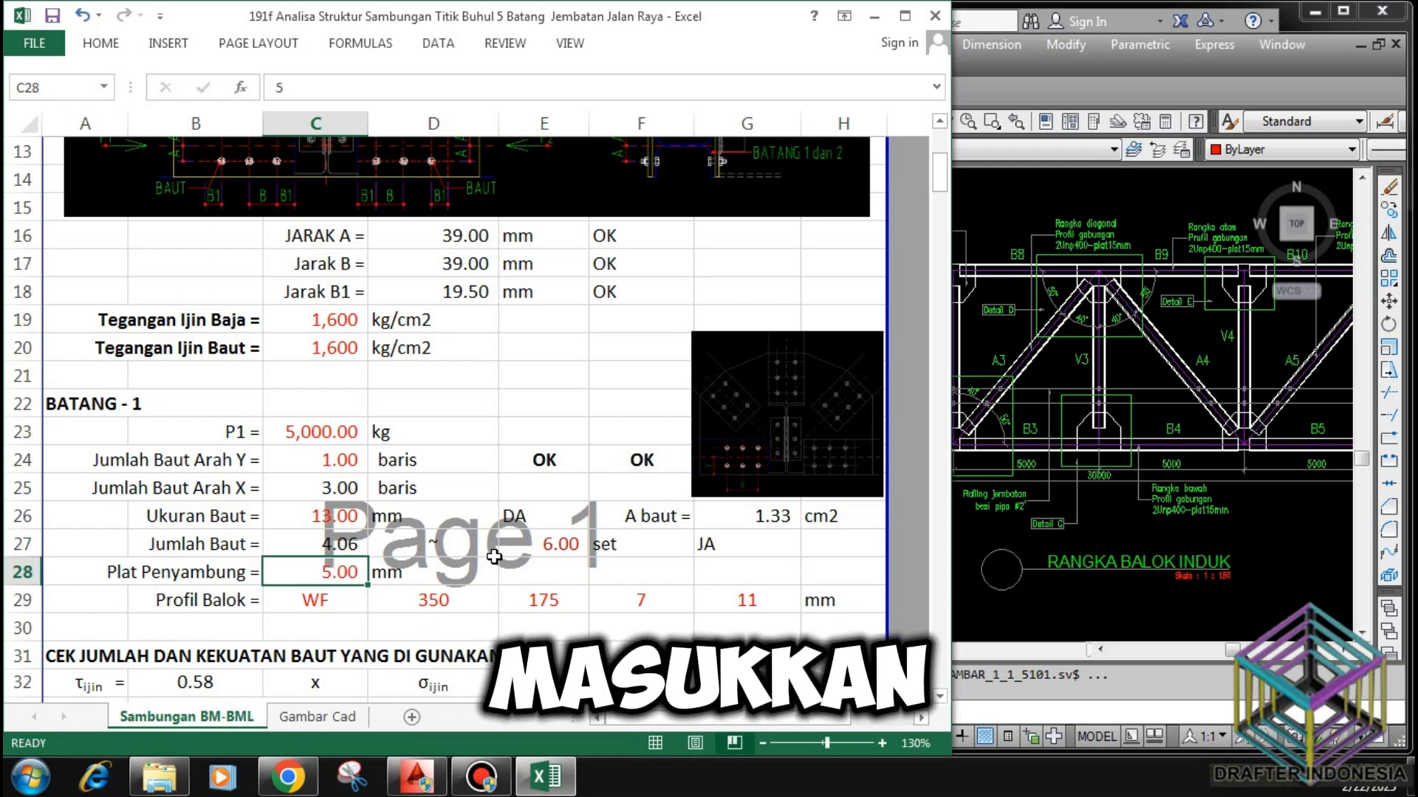
text(1)
key(ctrl+Return)
key(Return)
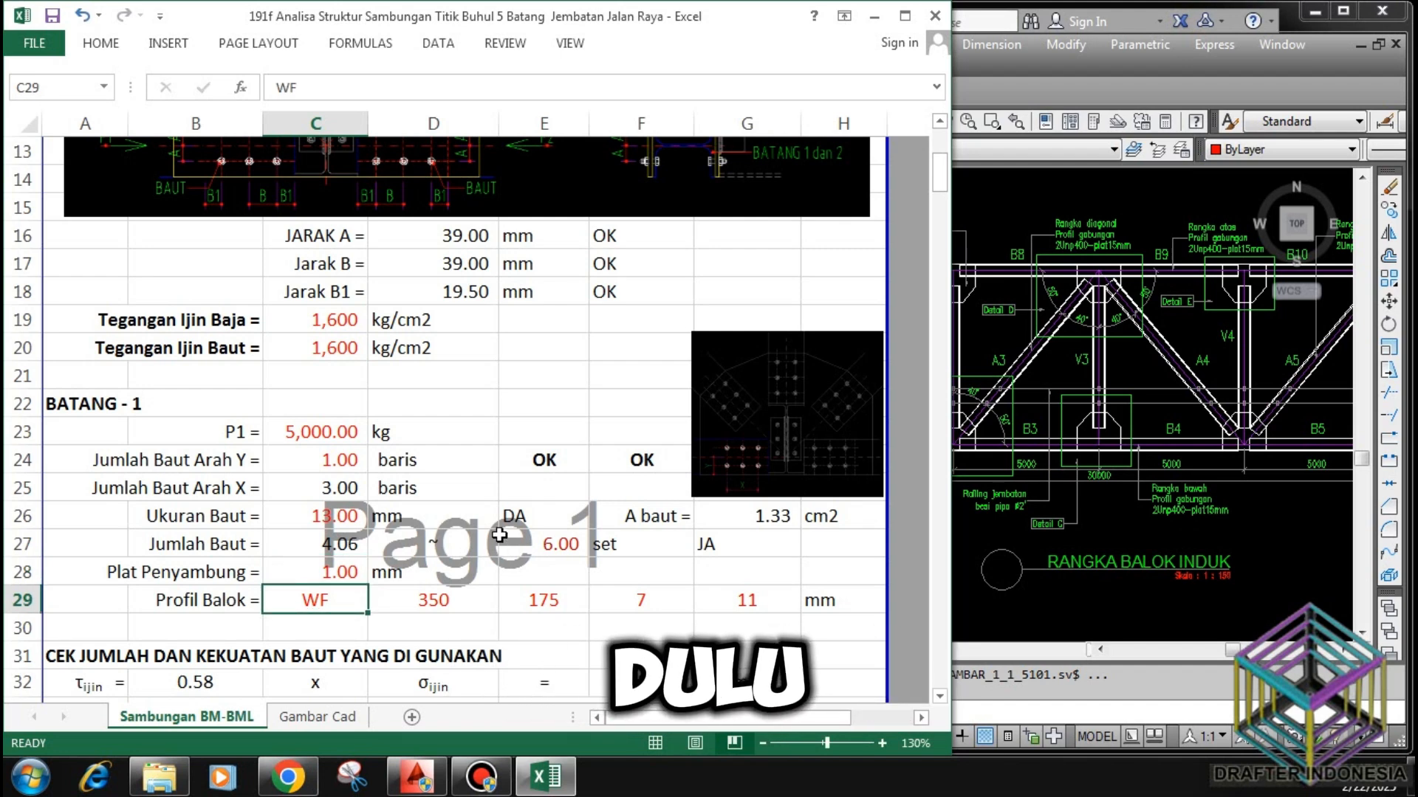
Review the four WF beam profile dimensions in the Profil Balok row of Batang 1.
click(440, 599)
click(547, 600)
click(636, 603)
click(747, 600)
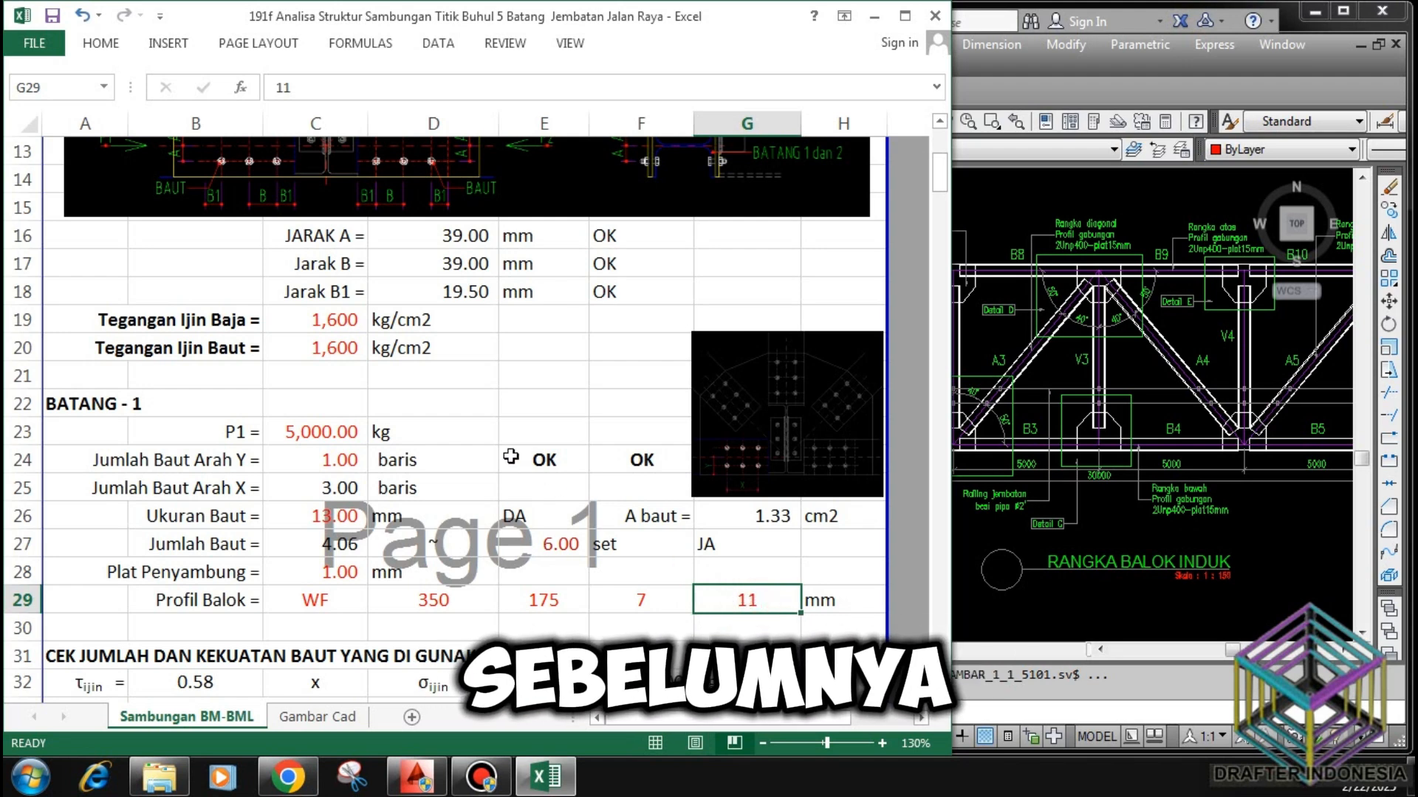
Examine the allowable shear stress calculation in the Batang 1 bolt count and strength check, including its 0.58 factor.
scroll(234, 434, down, 1)
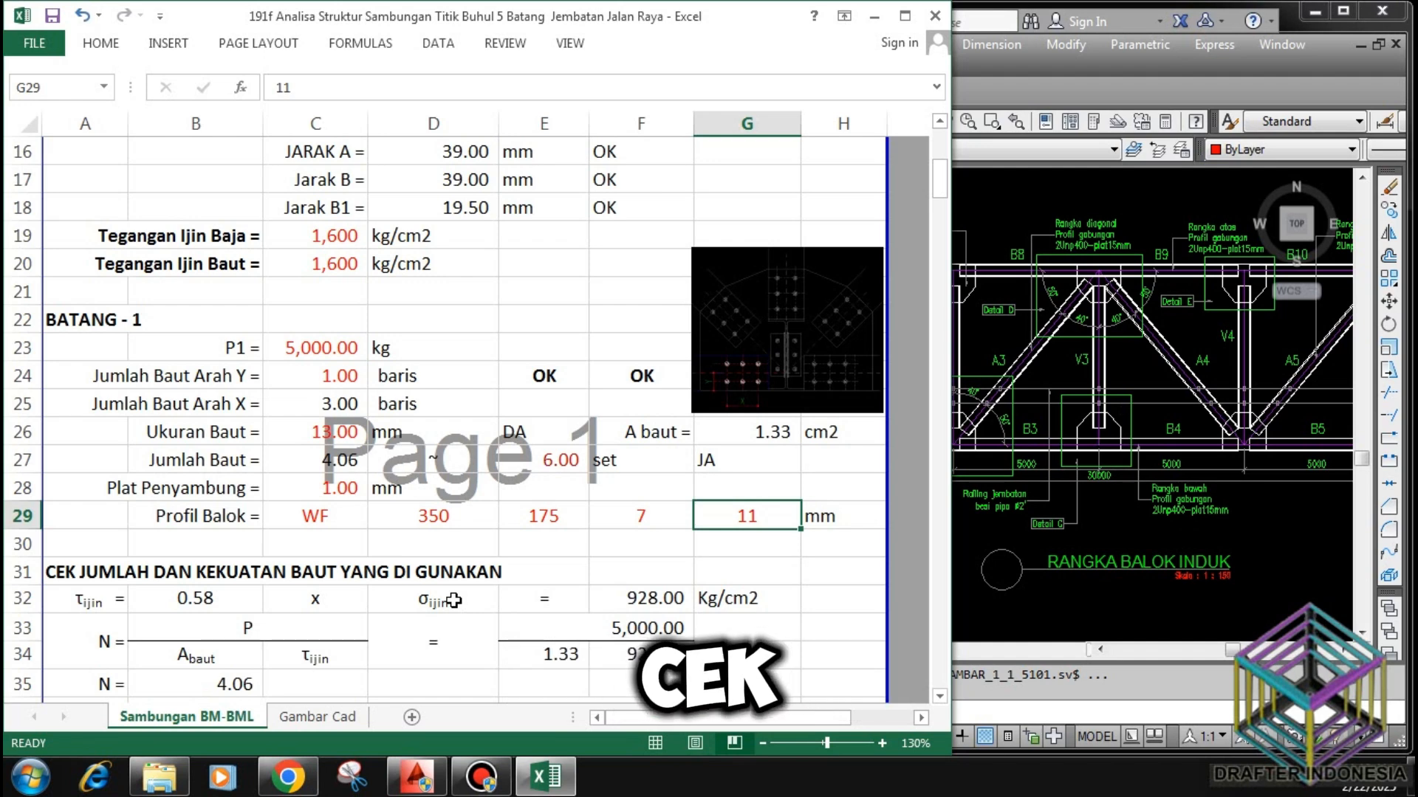
scroll(453, 600, down, 1)
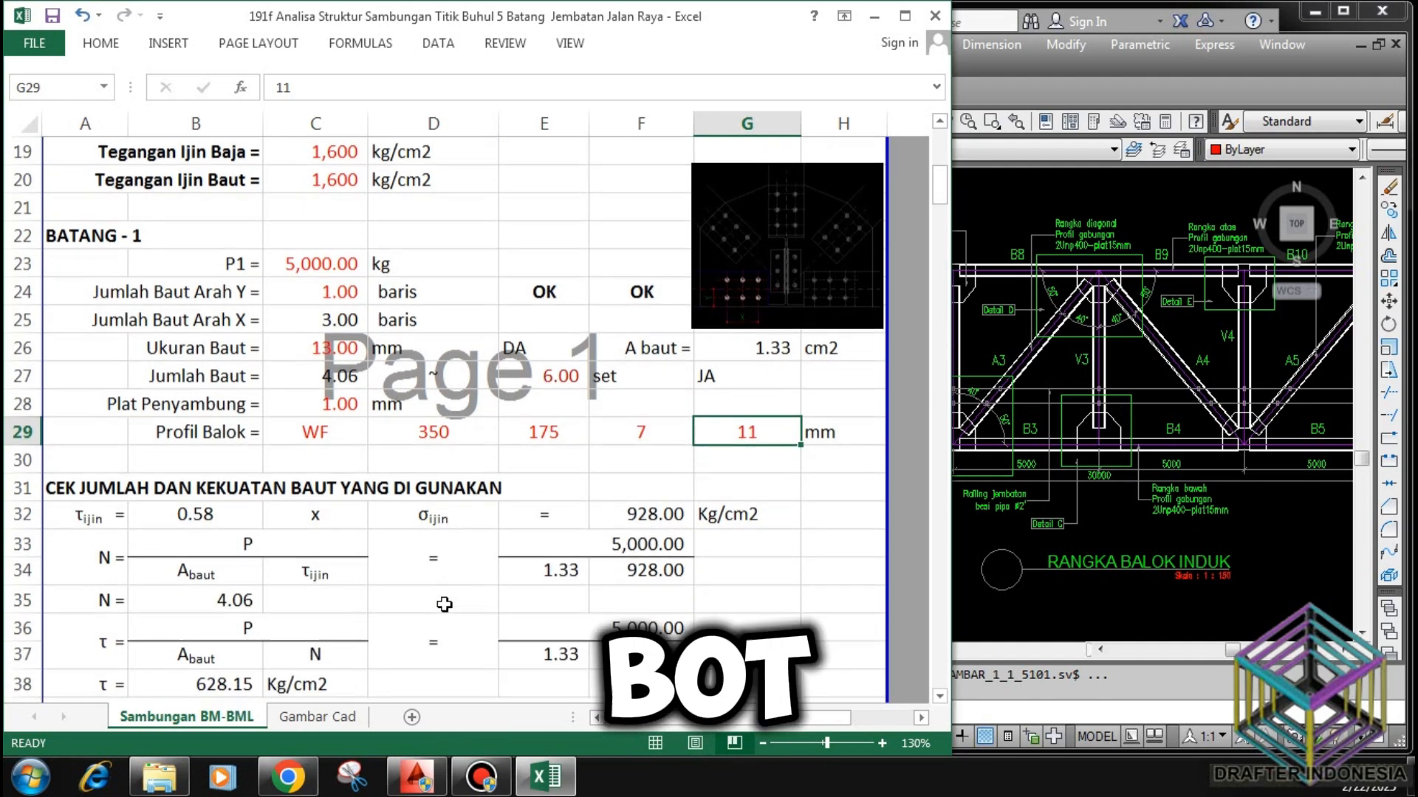
click(92, 516)
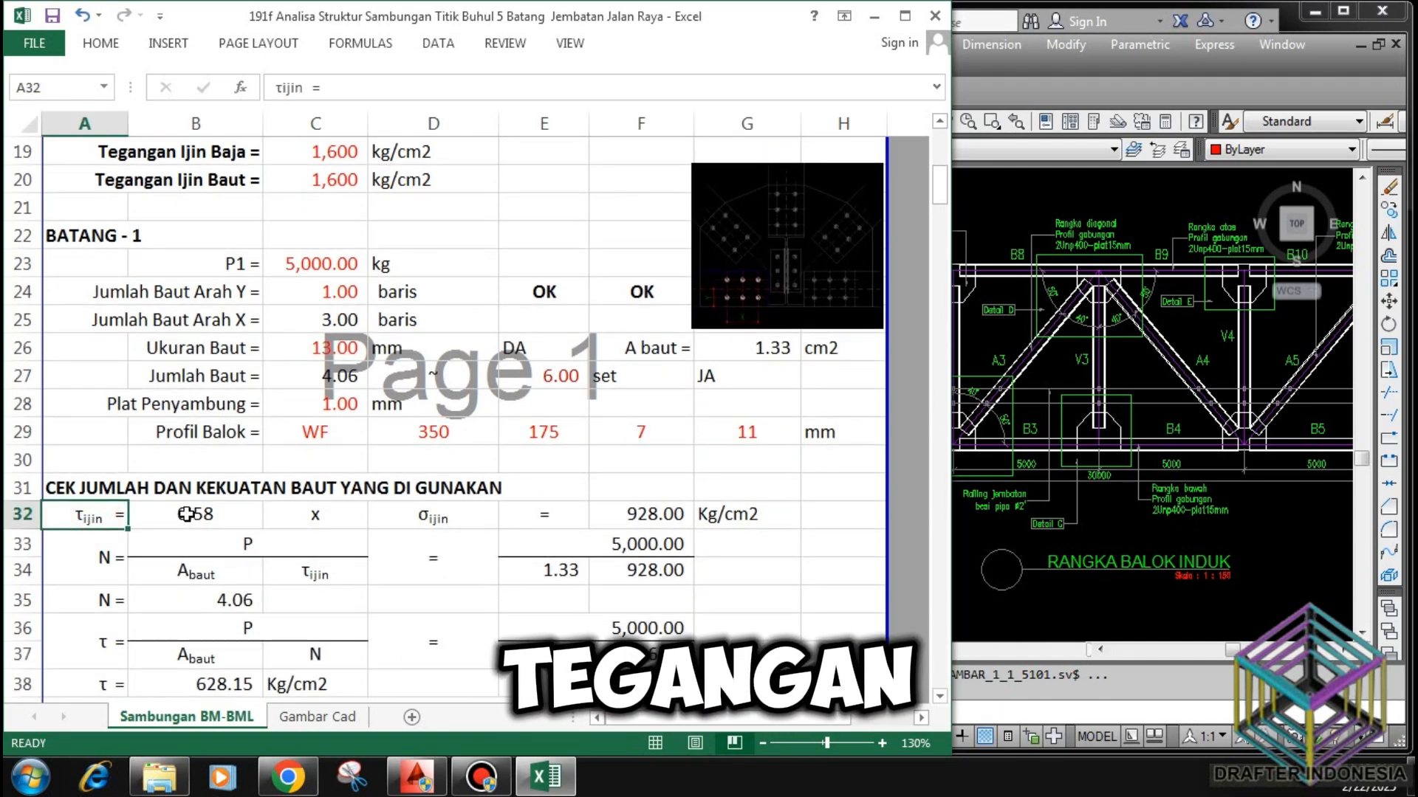
click(181, 517)
click(418, 517)
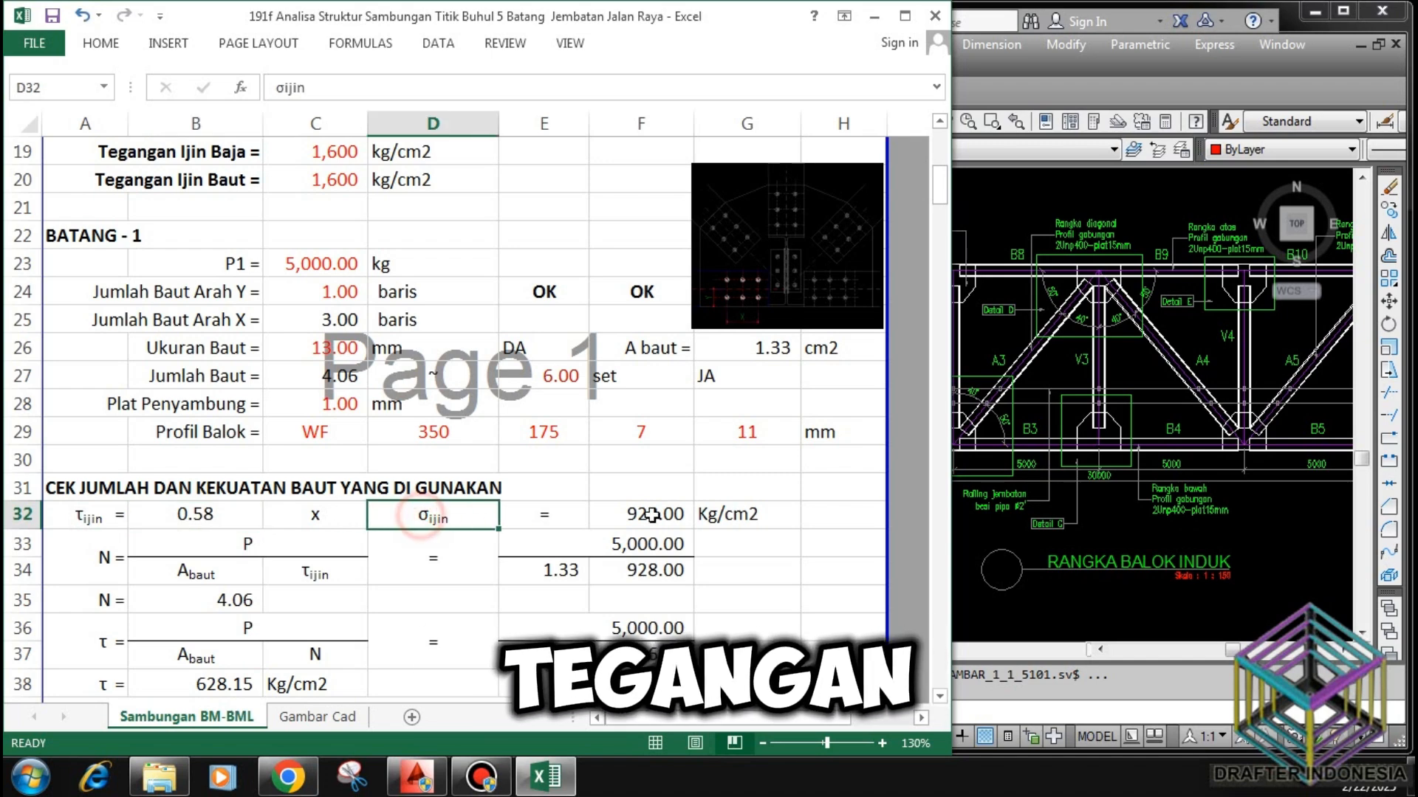
click(649, 513)
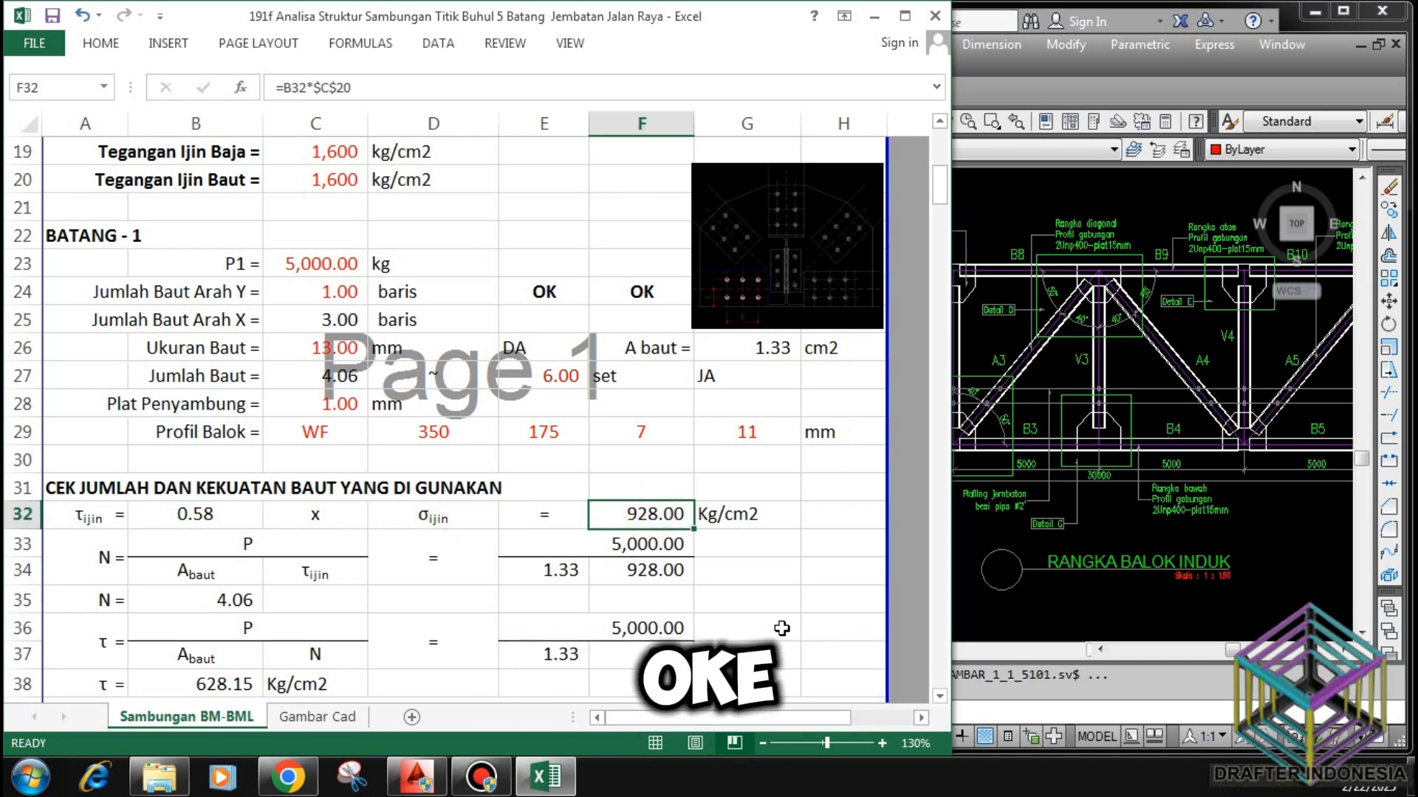
Examine the required bolt count formula N of Batang 1, from load P, bolt area and allowable shear stress.
click(104, 567)
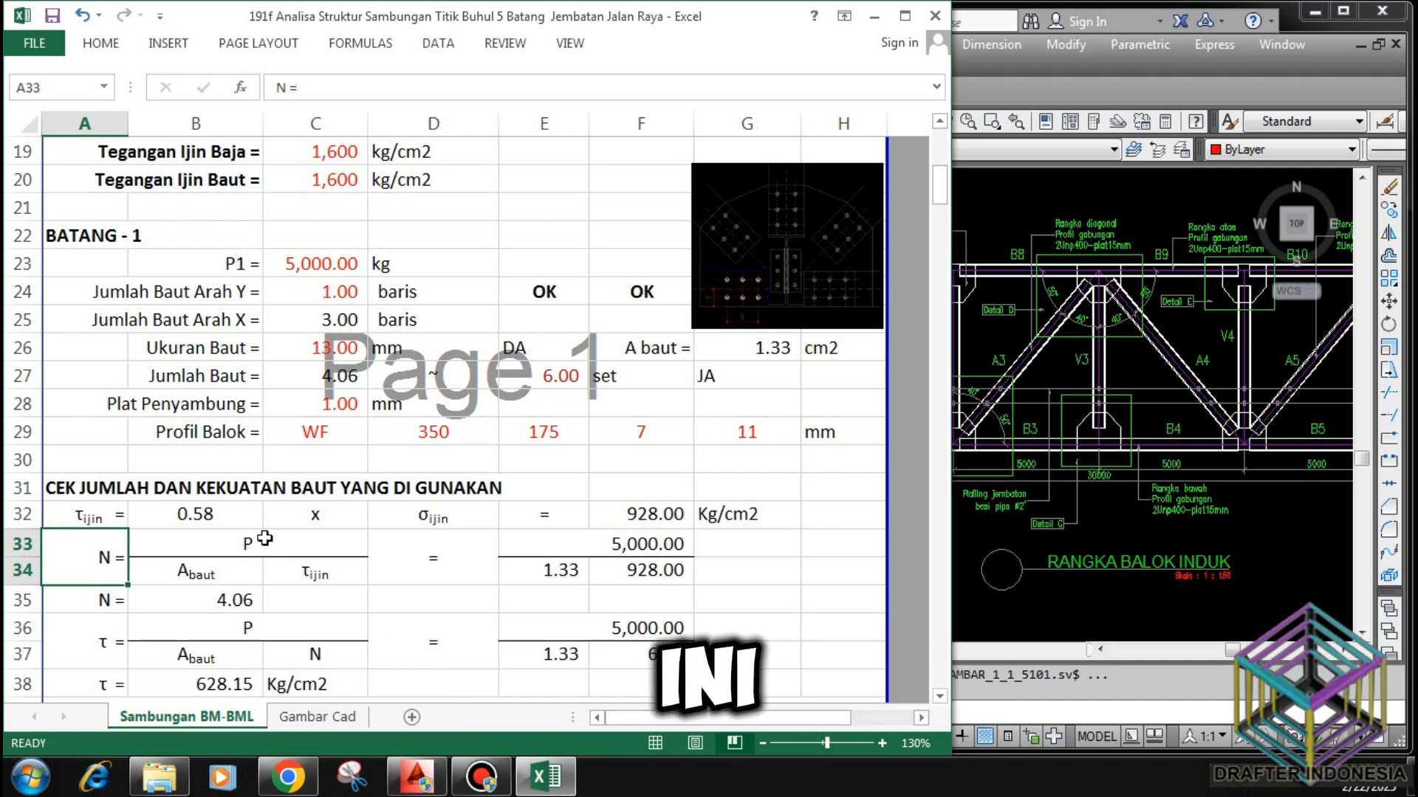
click(244, 541)
click(211, 569)
click(288, 569)
click(554, 569)
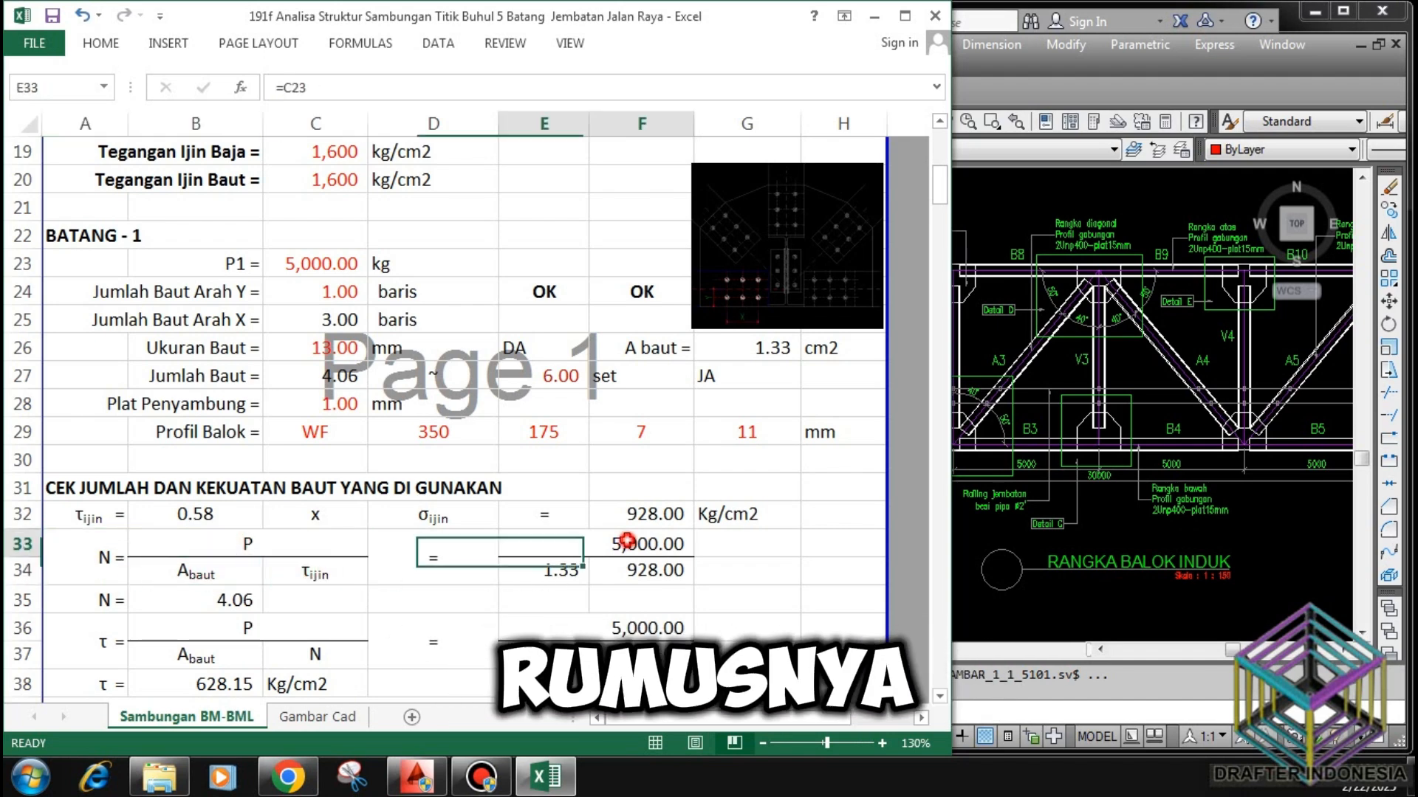
click(621, 569)
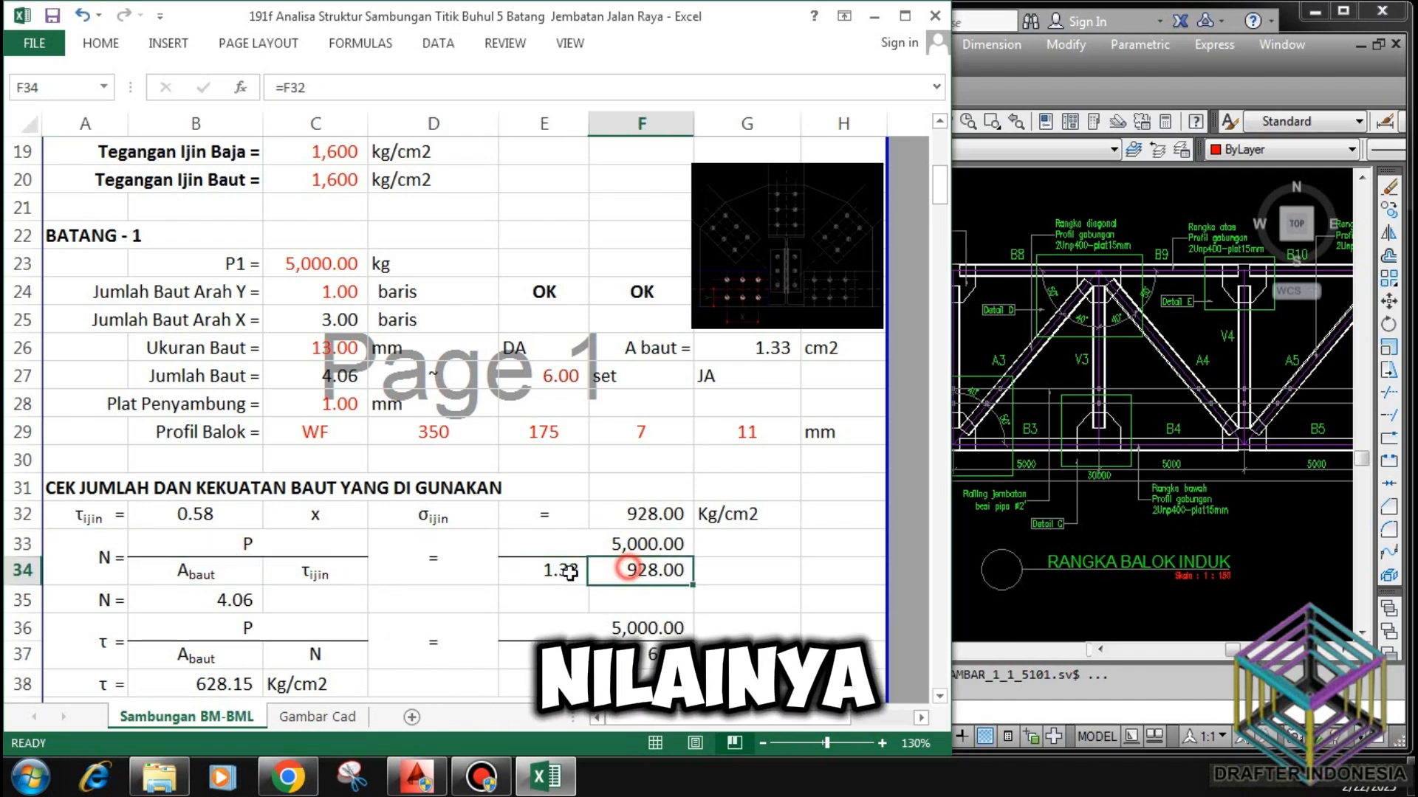
click(231, 598)
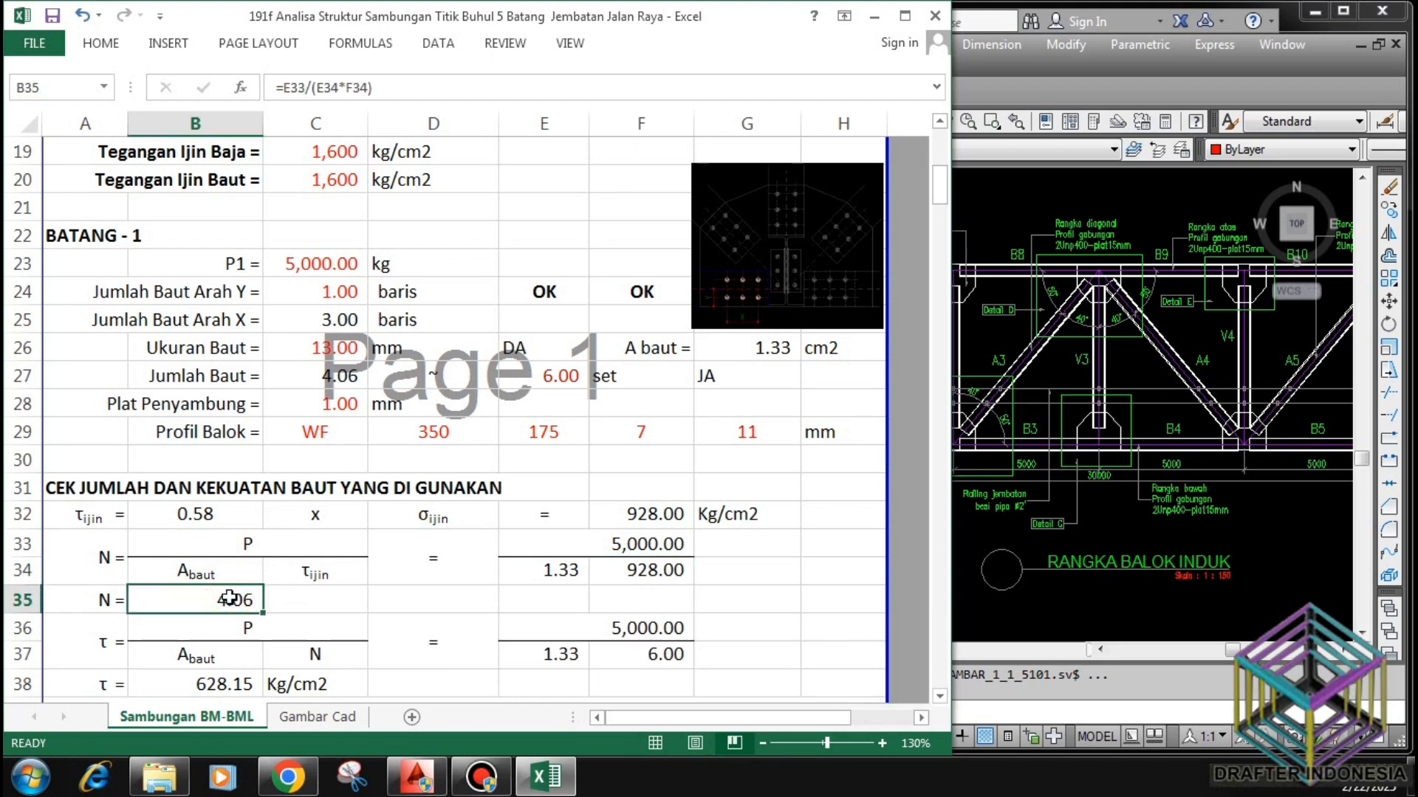
Review the actual bolt shear stress calculation of Batang 1 and the formula behind its safety verdict.
scroll(356, 572, down, 2)
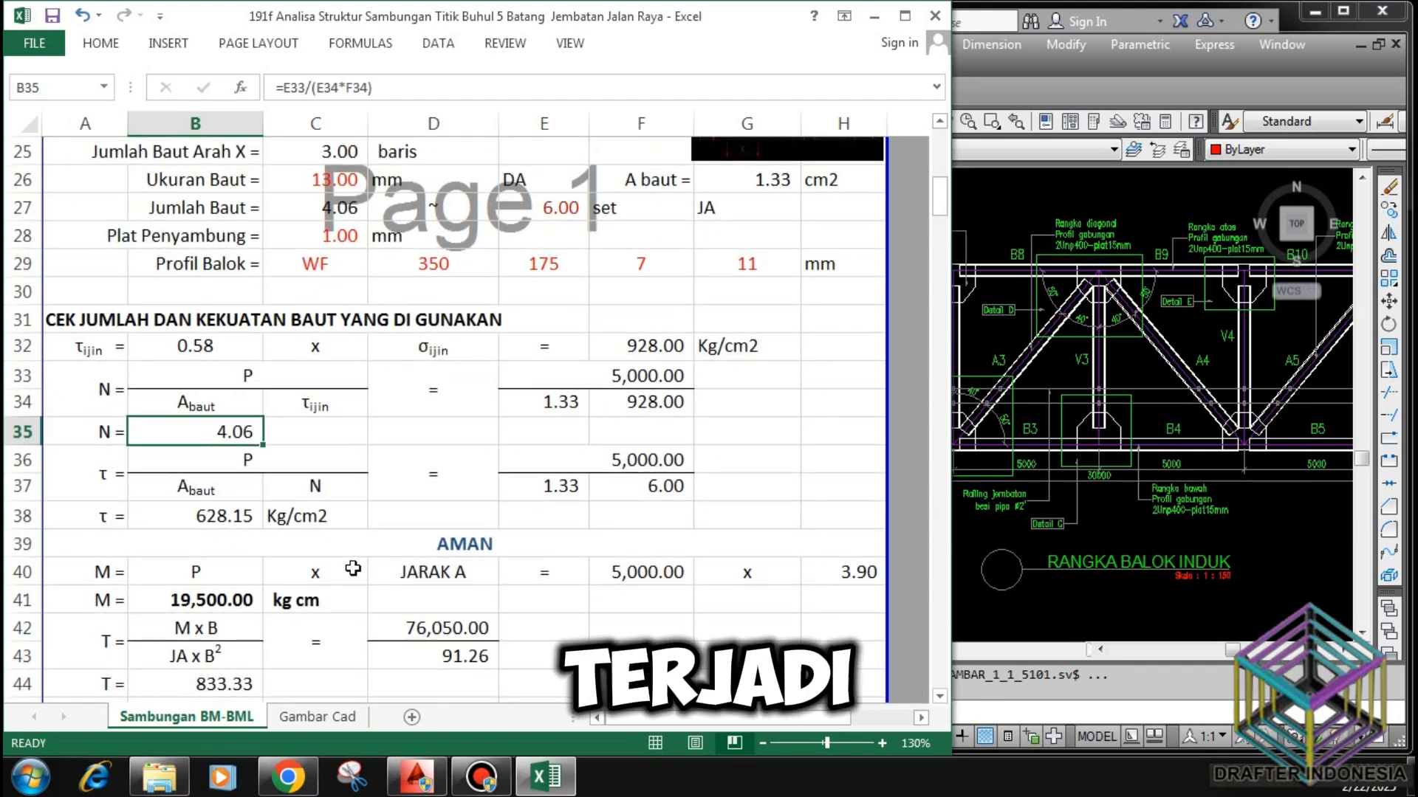
click(244, 458)
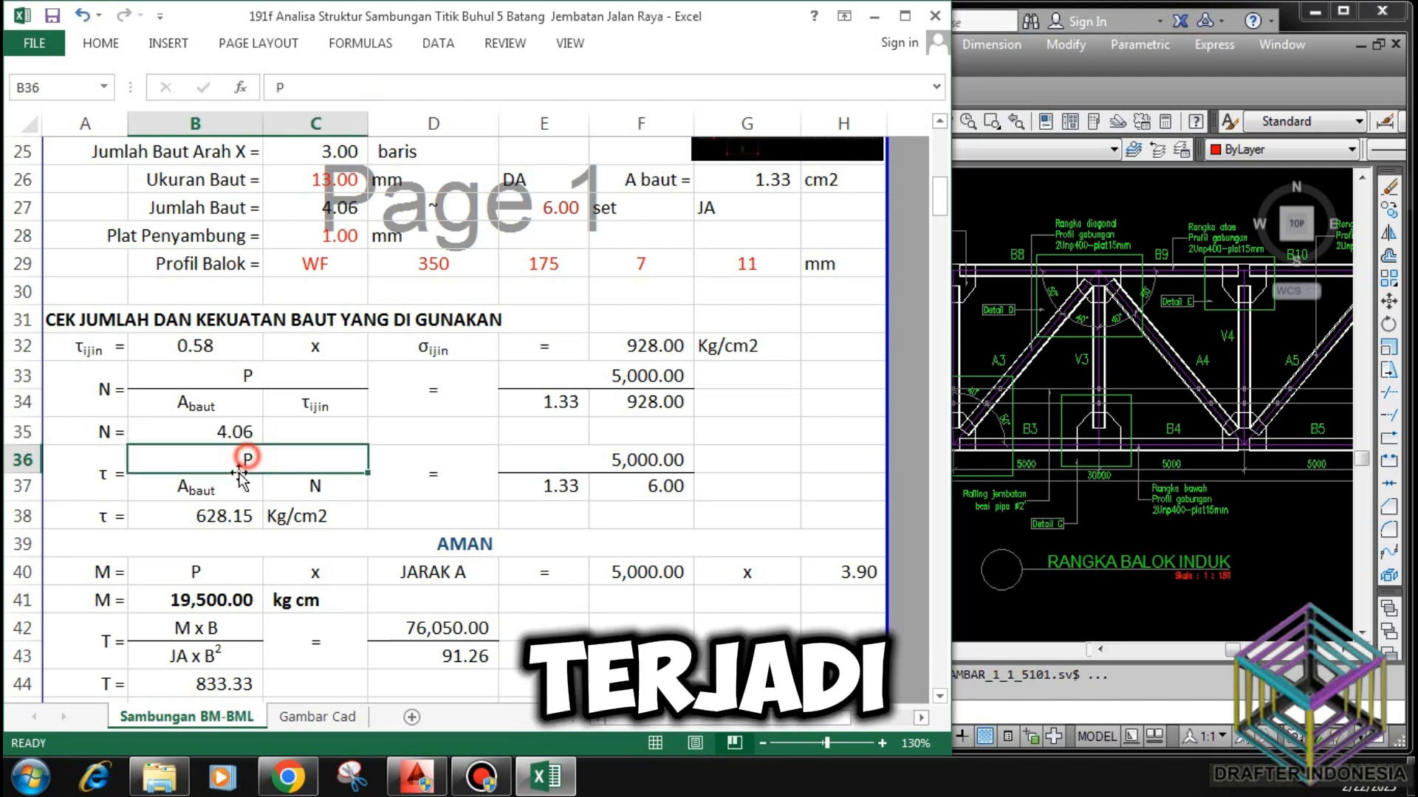
click(204, 488)
click(292, 486)
click(633, 459)
click(562, 485)
click(649, 486)
click(230, 516)
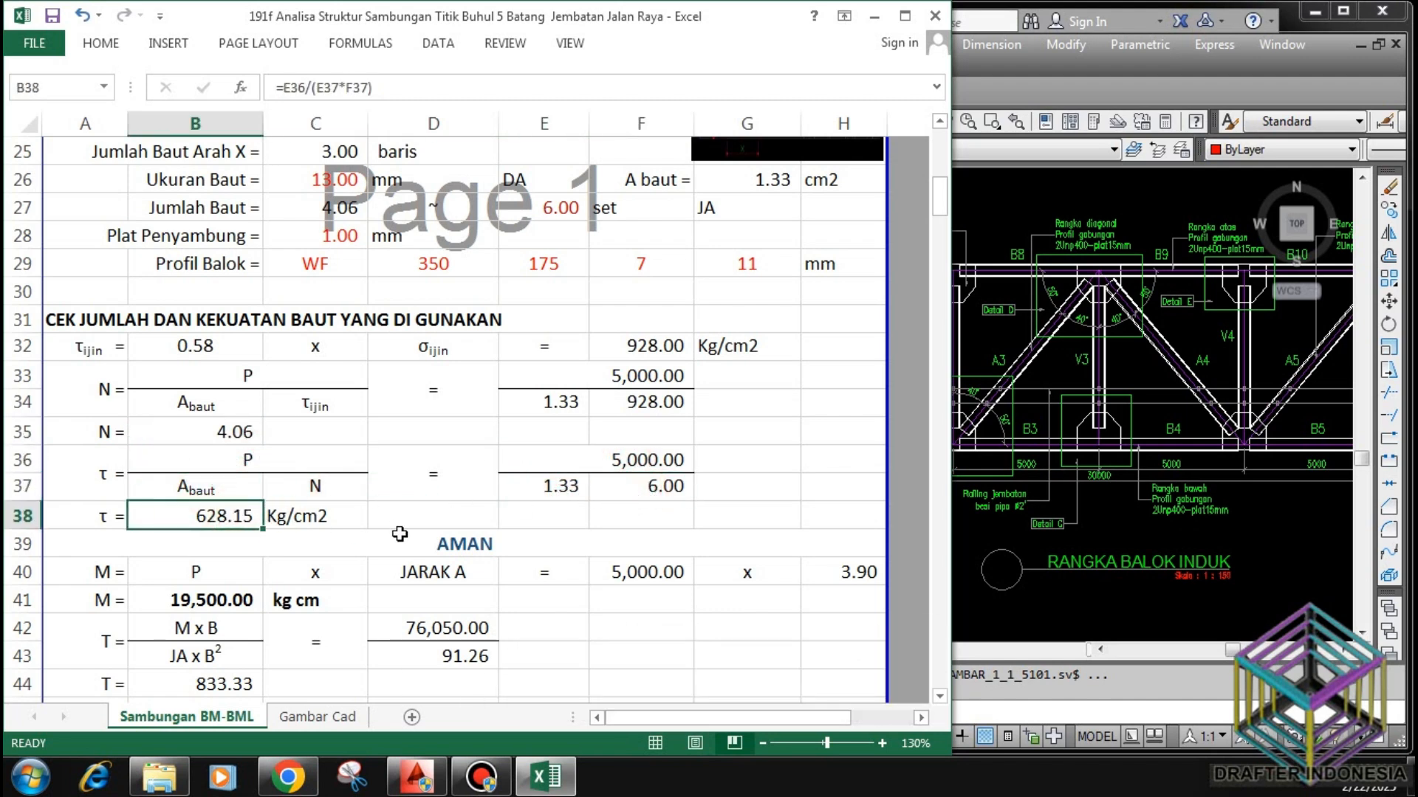
click(457, 543)
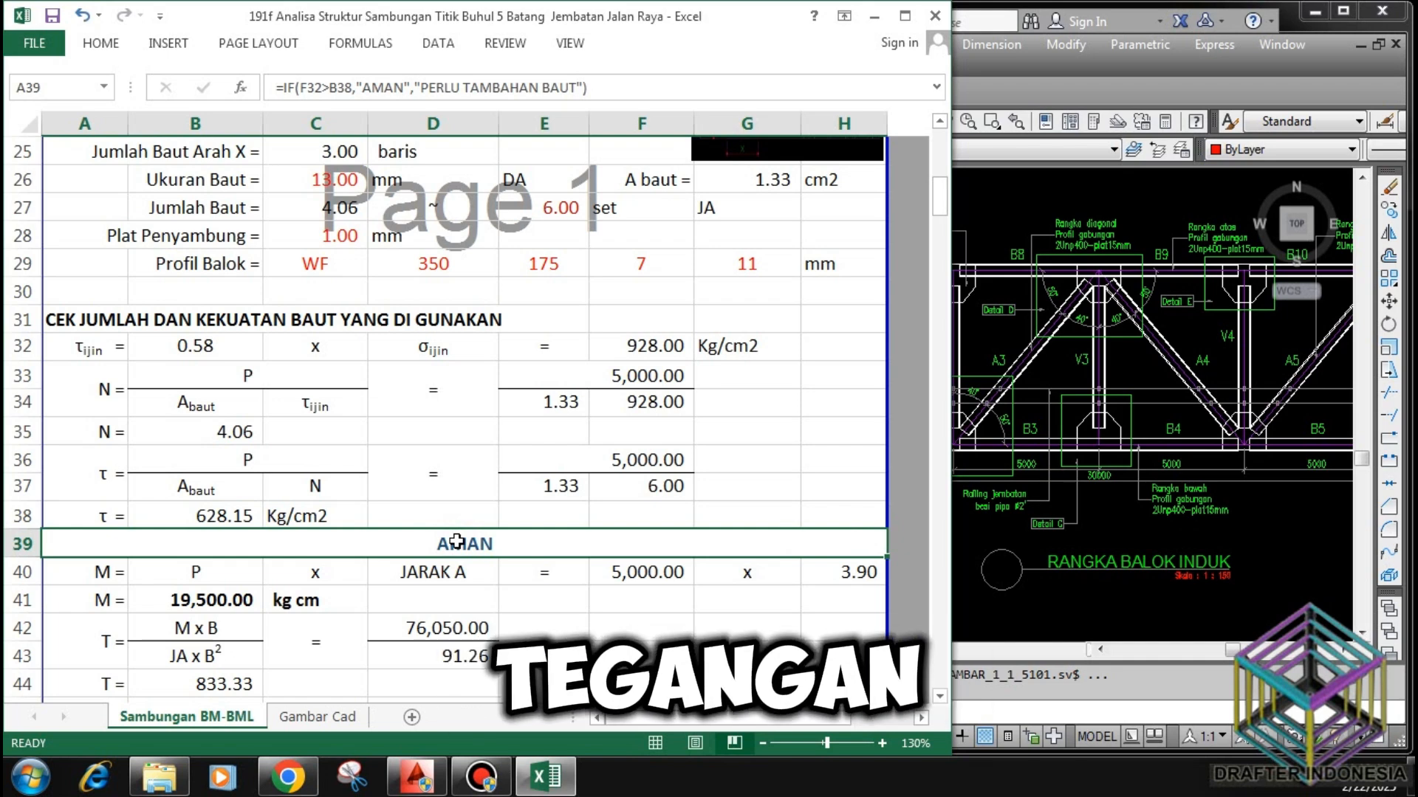
click(222, 516)
Examine the moment M calculation from P and JARAK A, and the bolt tension T derived from it for Batang 1.
scroll(393, 588, down, 2)
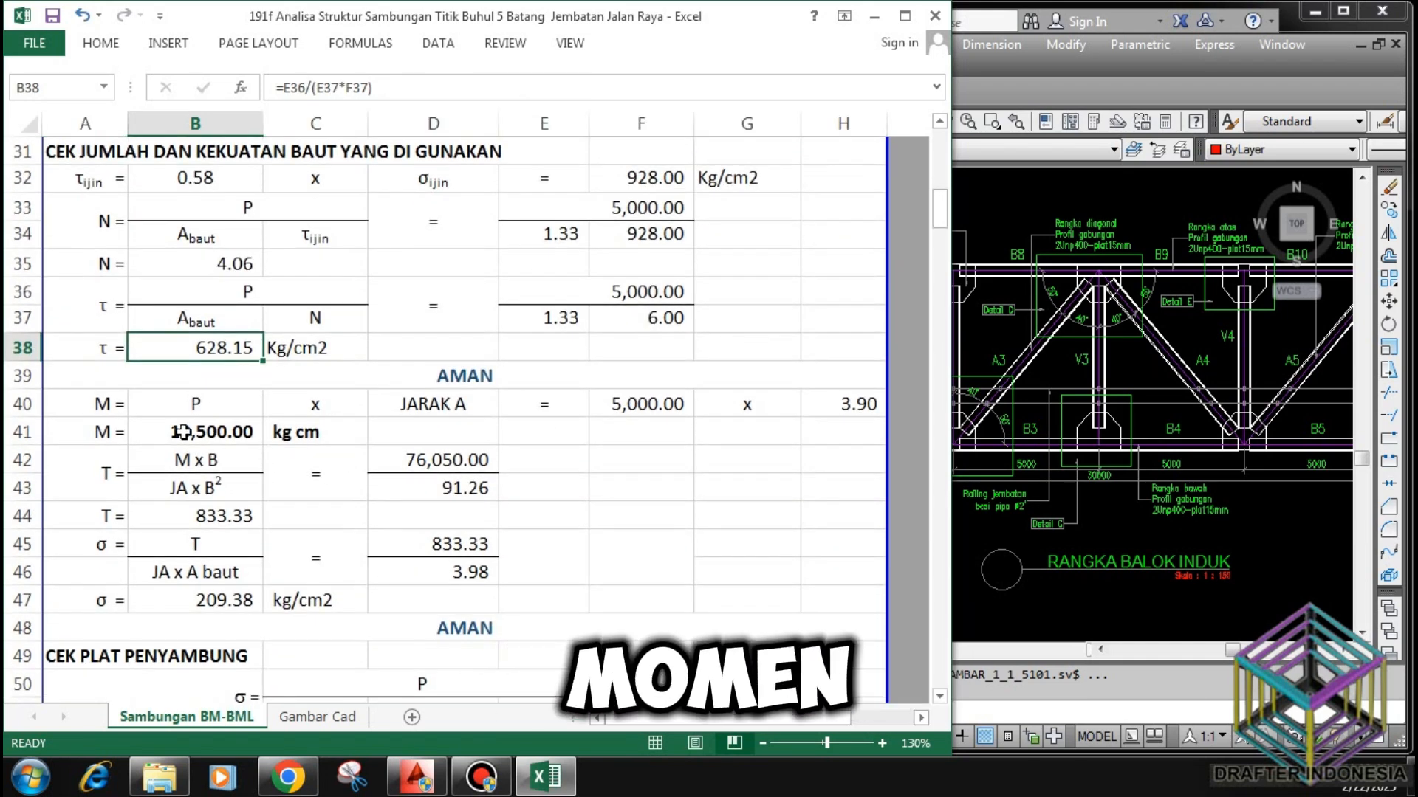
click(118, 404)
click(185, 404)
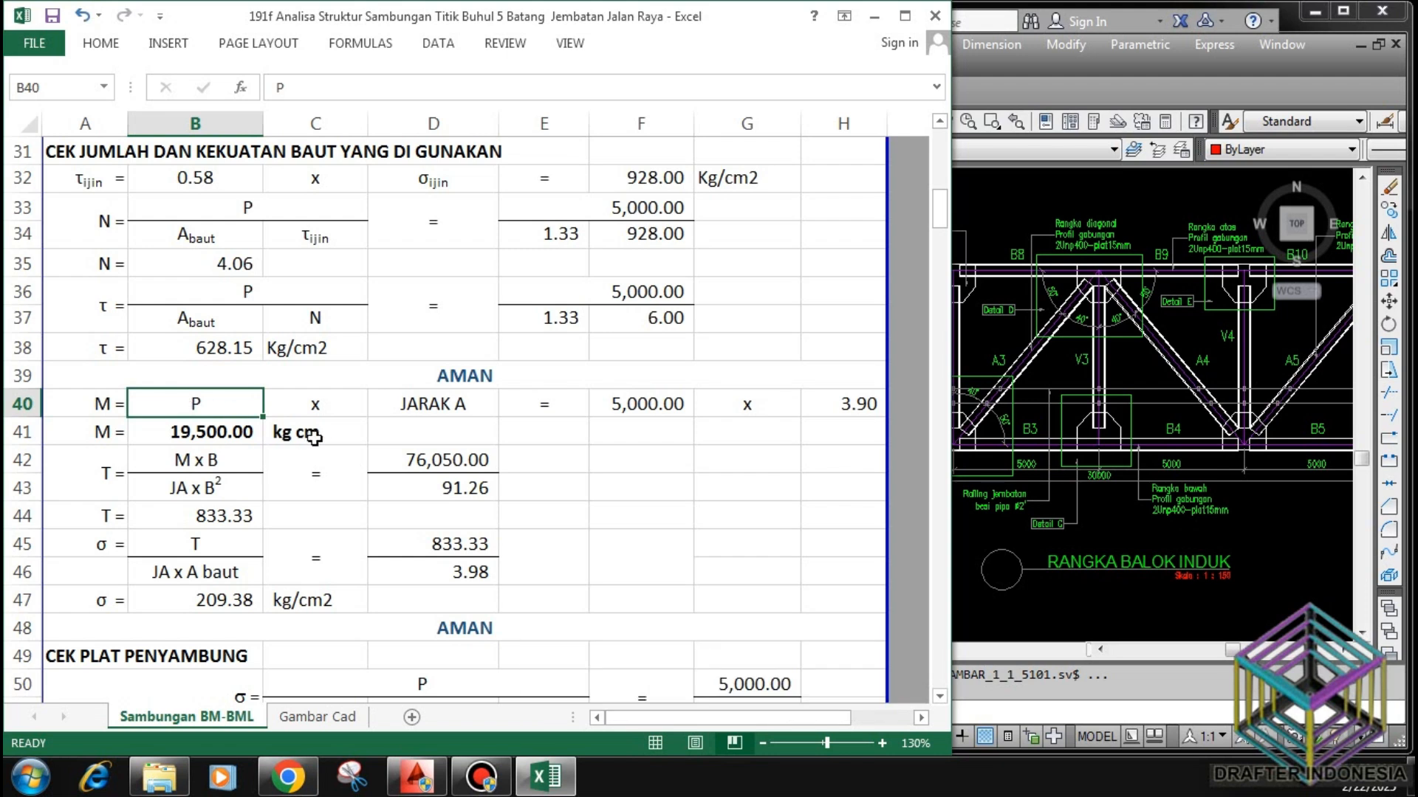
click(434, 402)
click(620, 402)
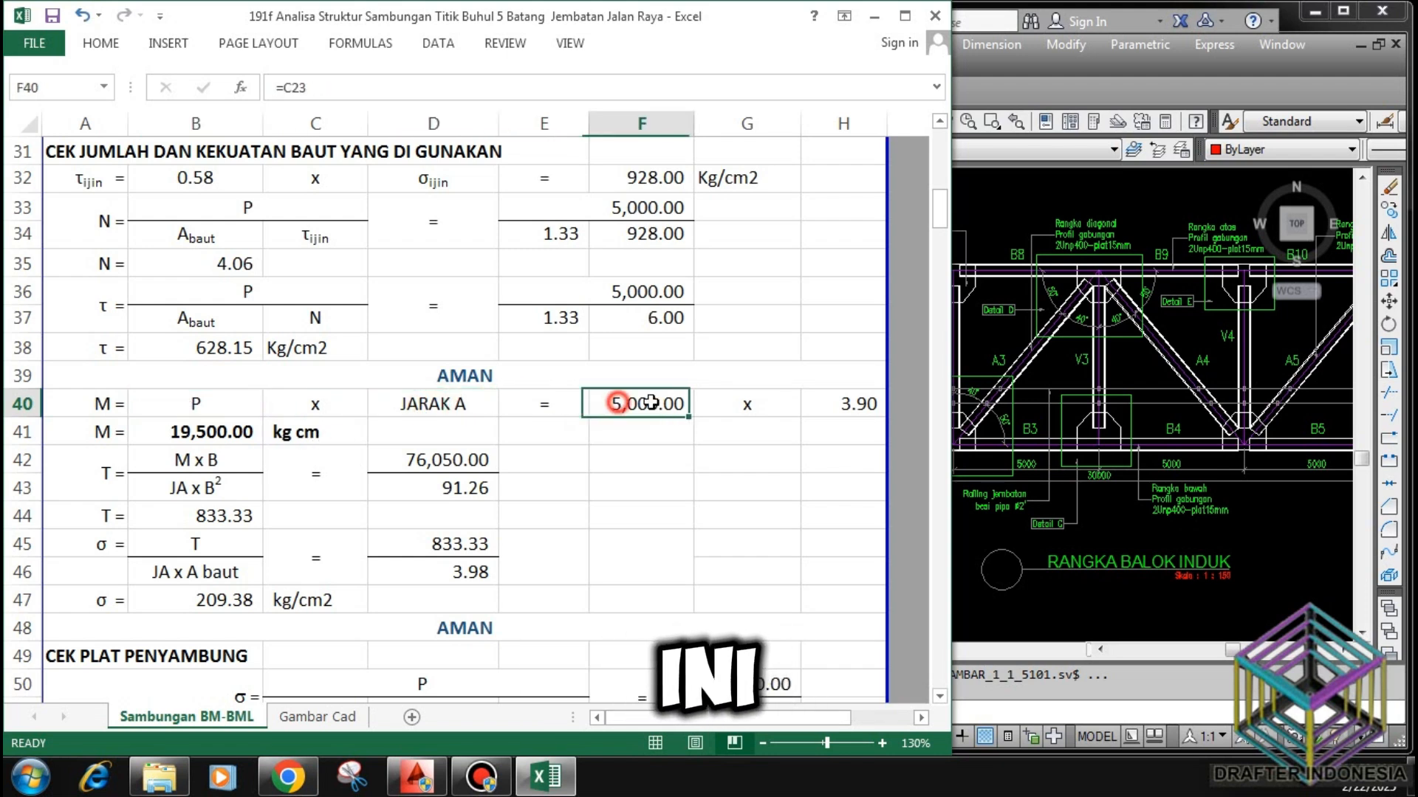
click(835, 402)
click(221, 432)
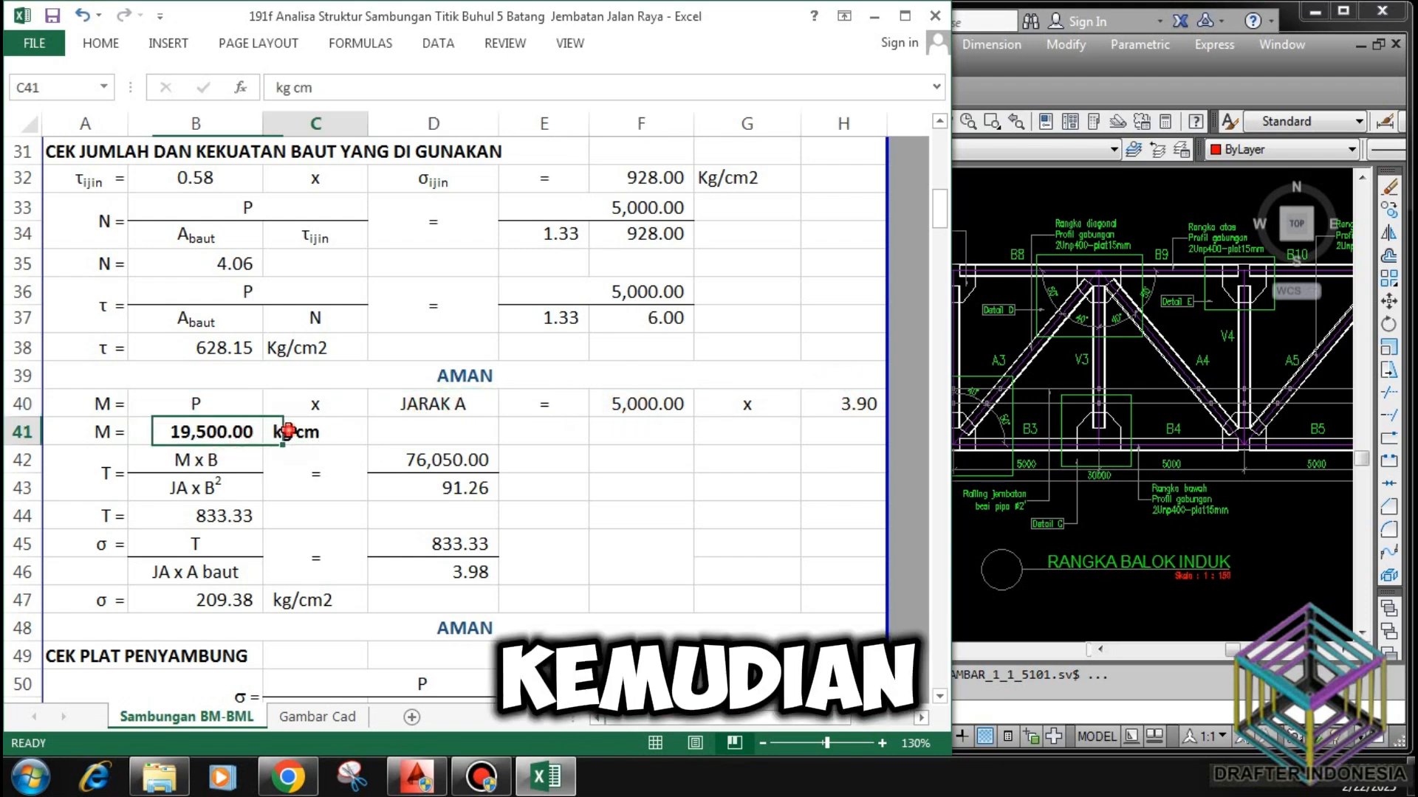
click(223, 459)
click(197, 489)
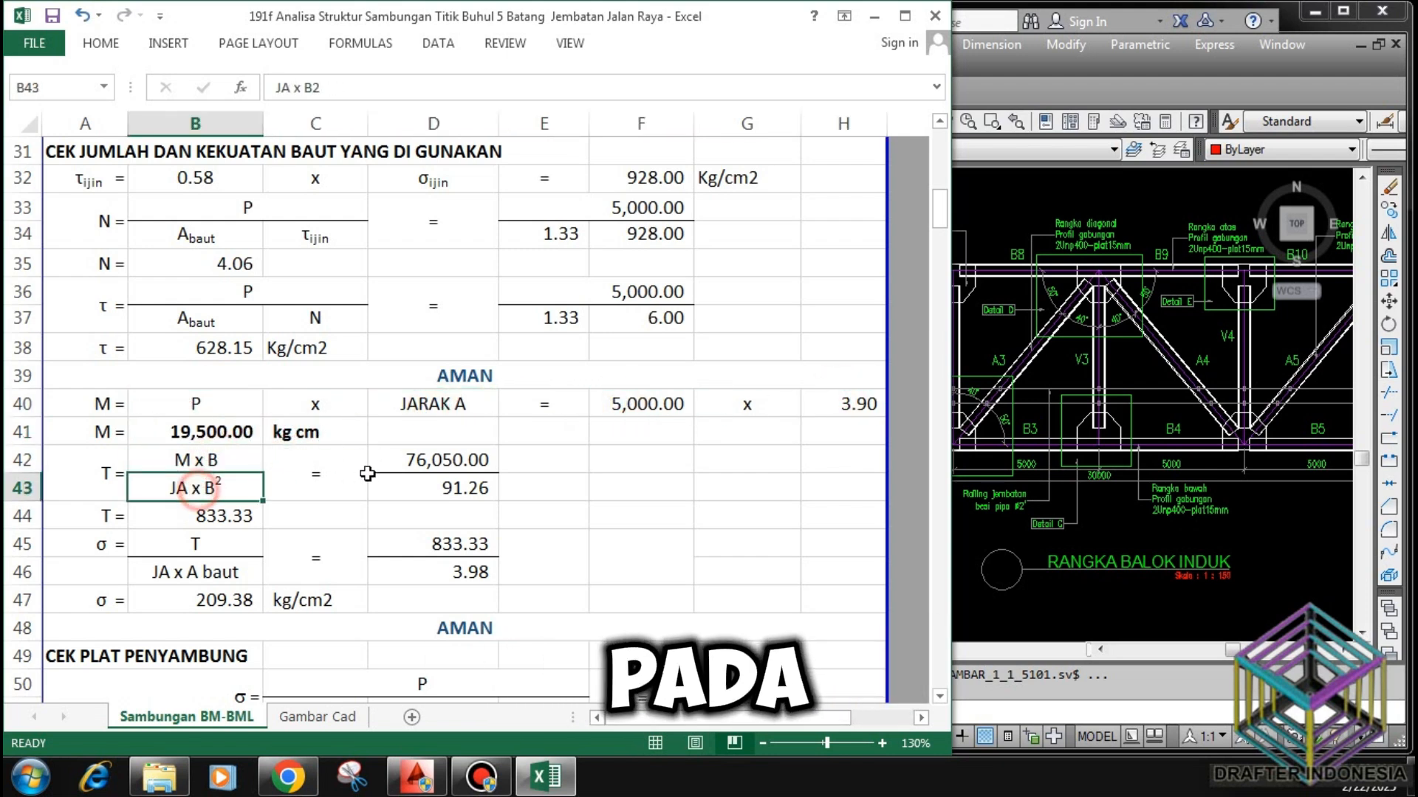
click(425, 458)
click(437, 485)
click(235, 516)
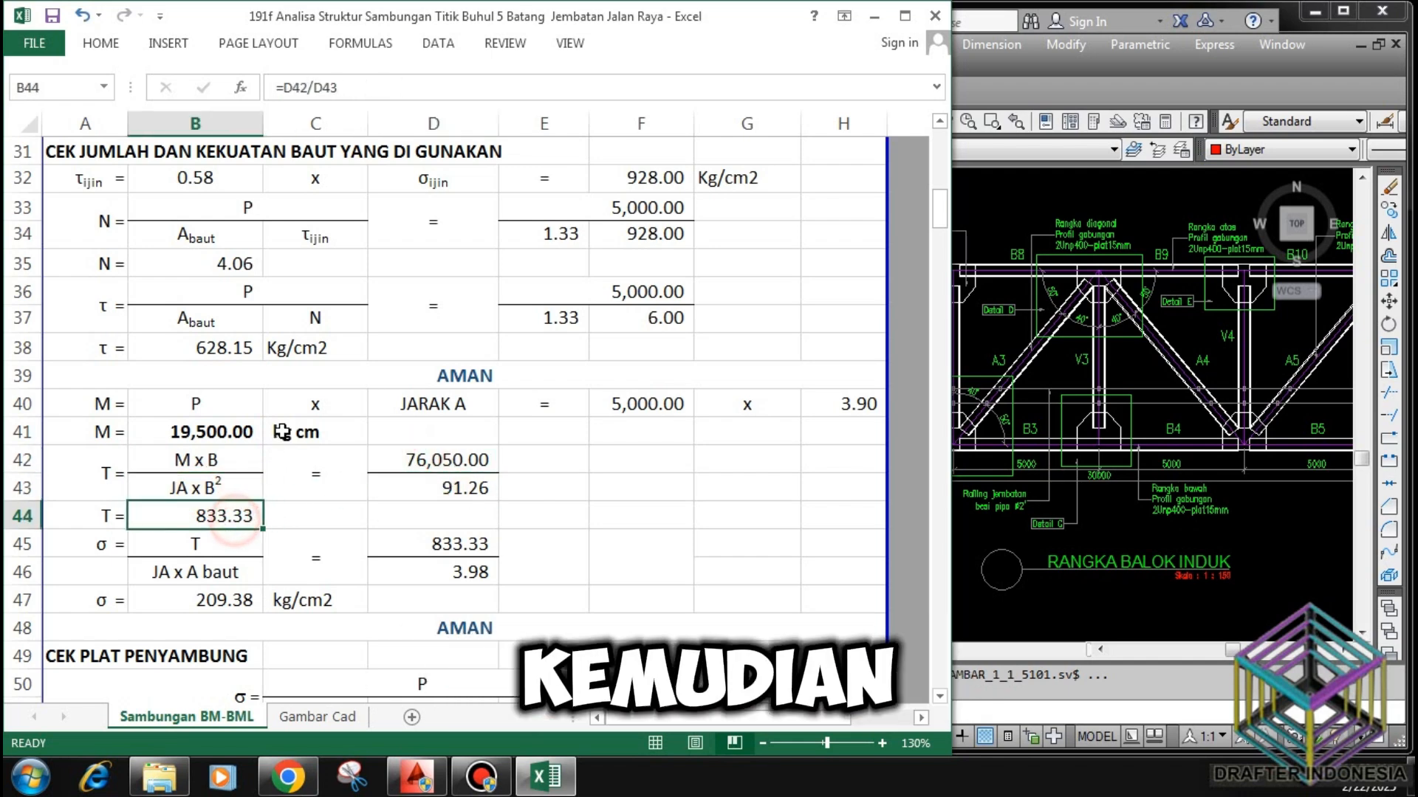
Review the bolt tensile stress calculation from T and total bolt area, and its safety verdict for Batang 1.
scroll(244, 510, down, 1)
click(216, 458)
click(215, 488)
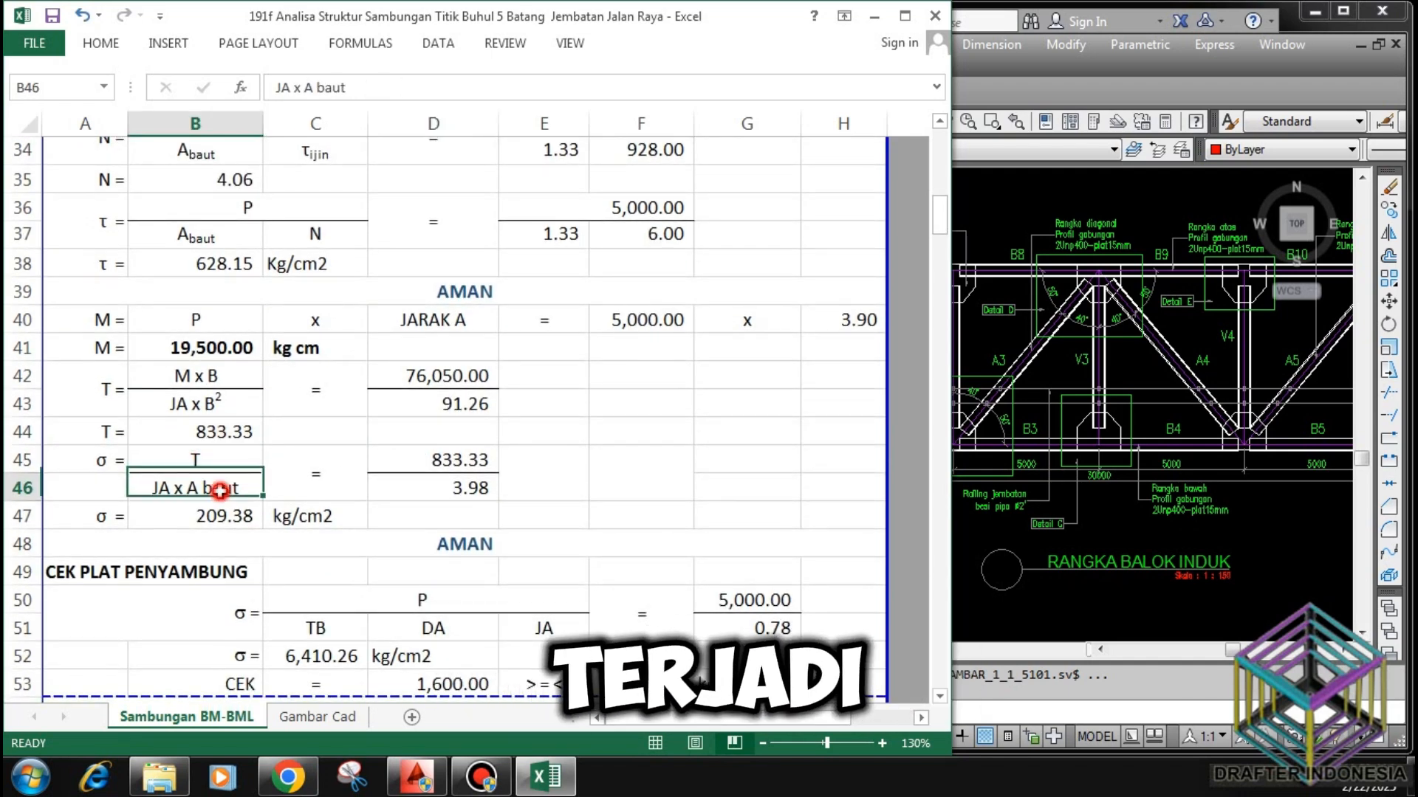
click(457, 460)
click(468, 487)
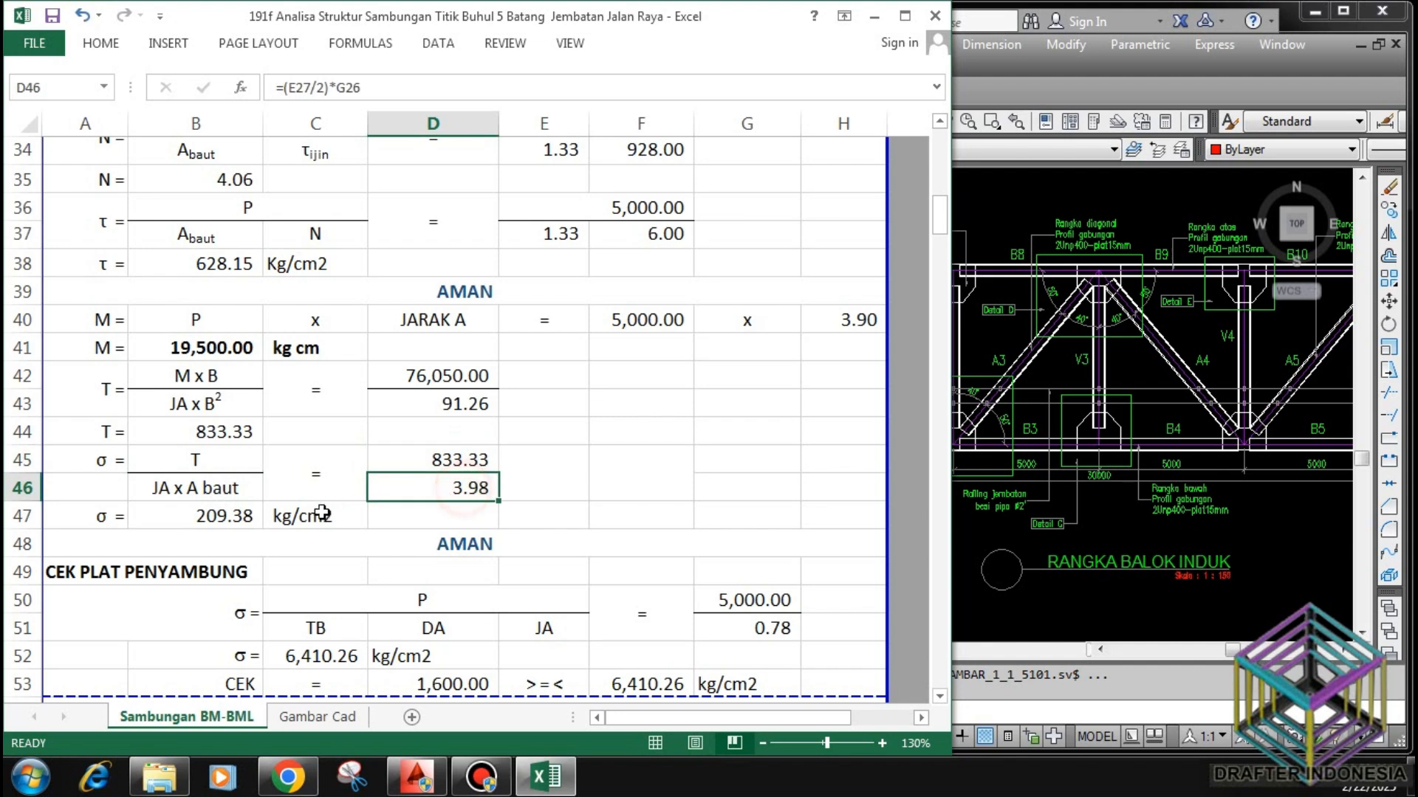
click(226, 516)
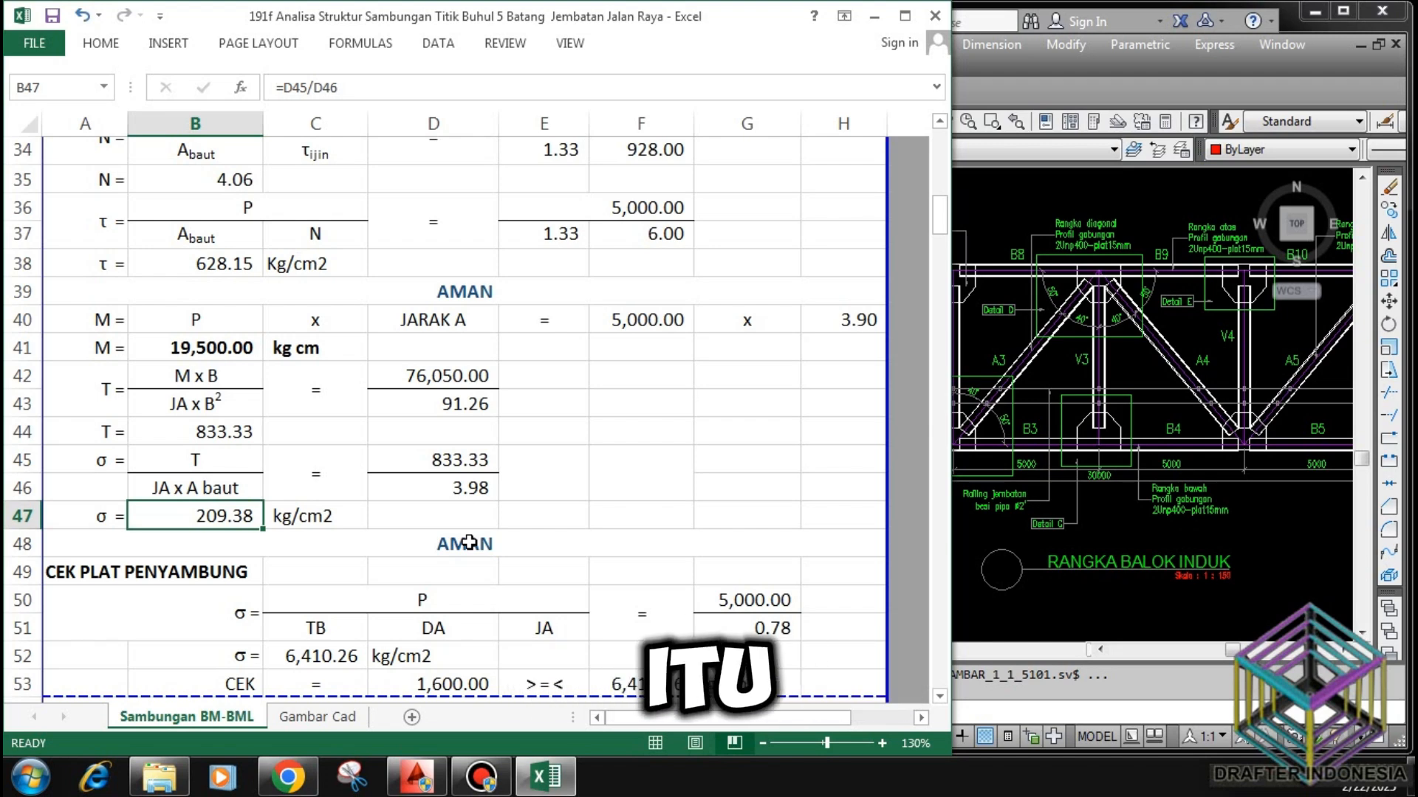
click(468, 544)
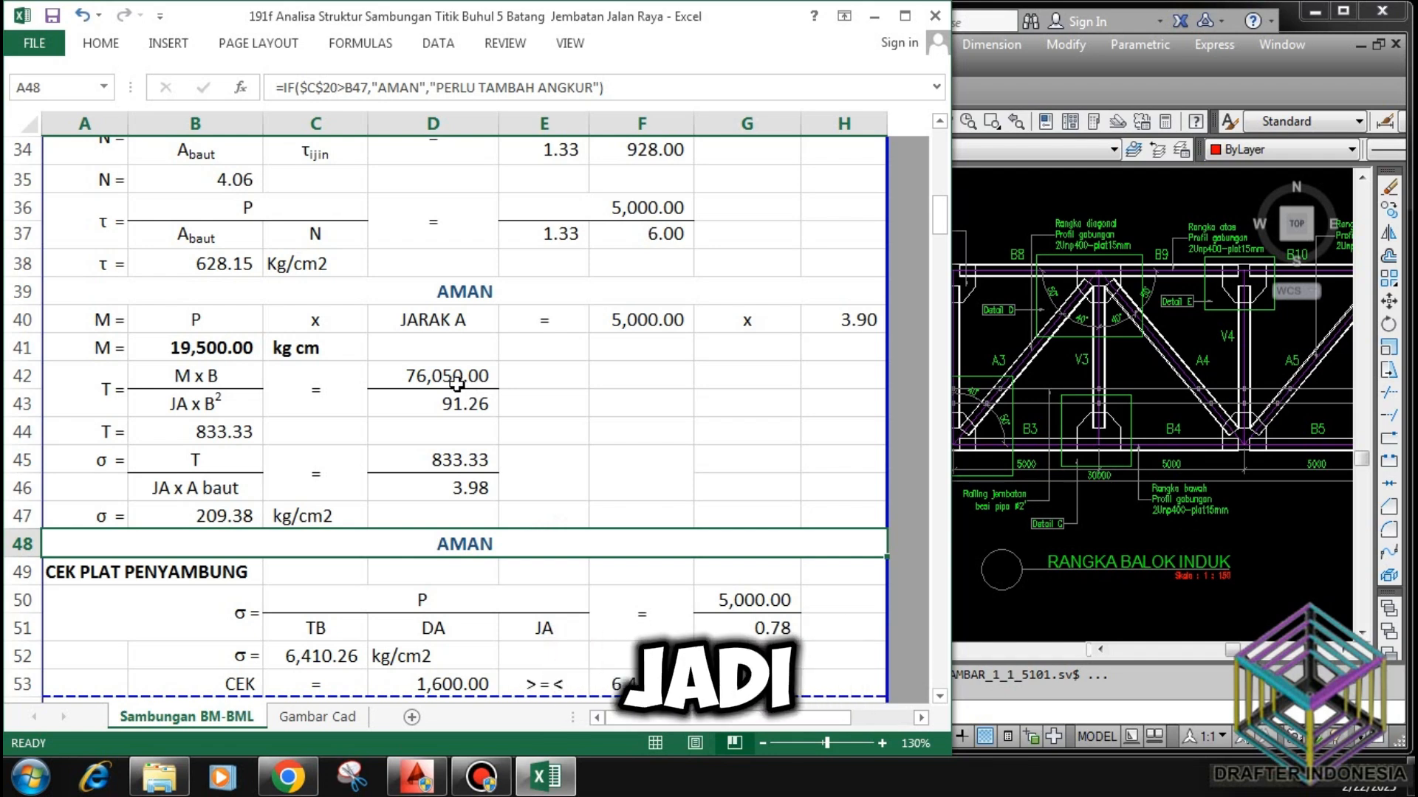
Examine the stress formula under CEK PLAT PENYAMBUNG for Batang 1, with its P, TB, DA and JA terms and result.
scroll(457, 384, down, 3)
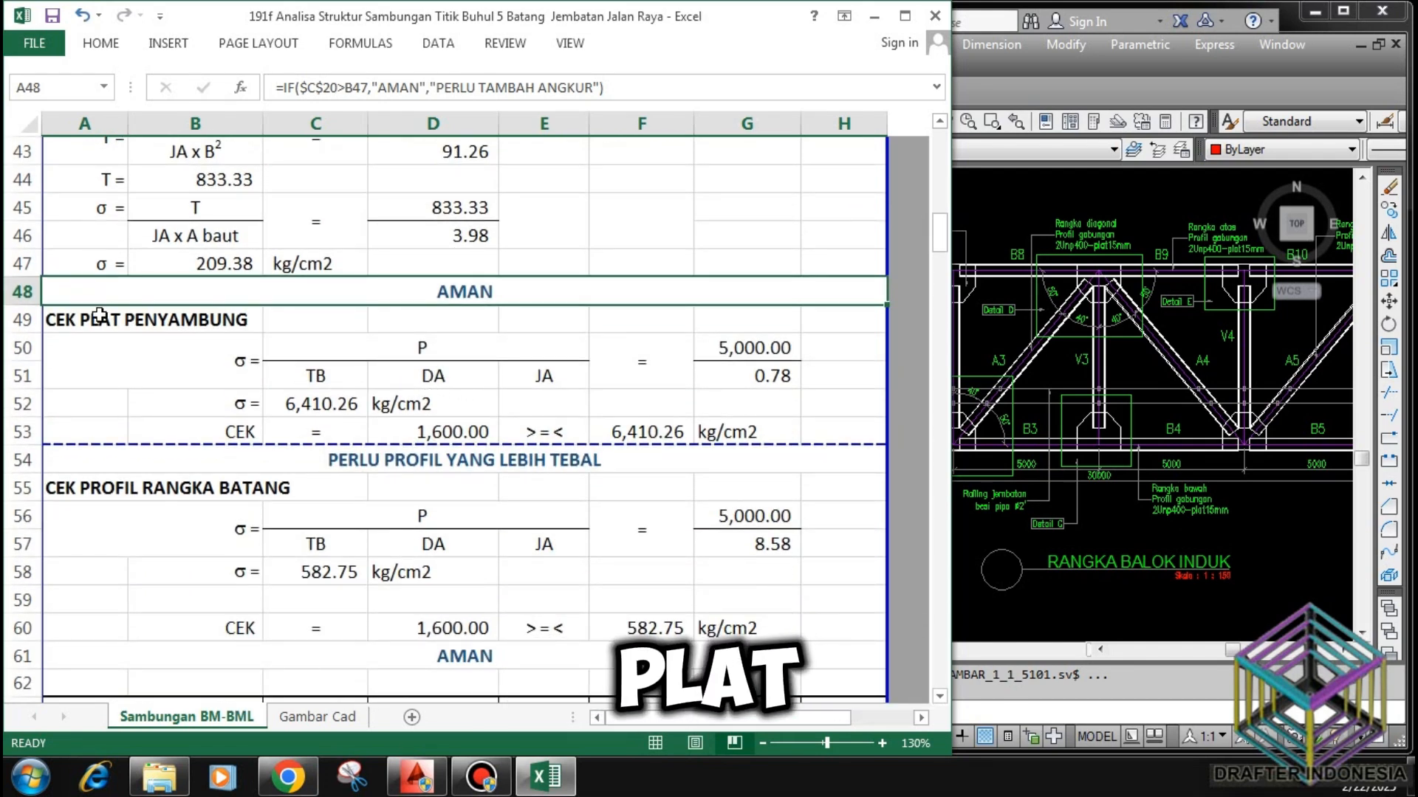
click(100, 316)
click(227, 358)
click(415, 348)
click(333, 383)
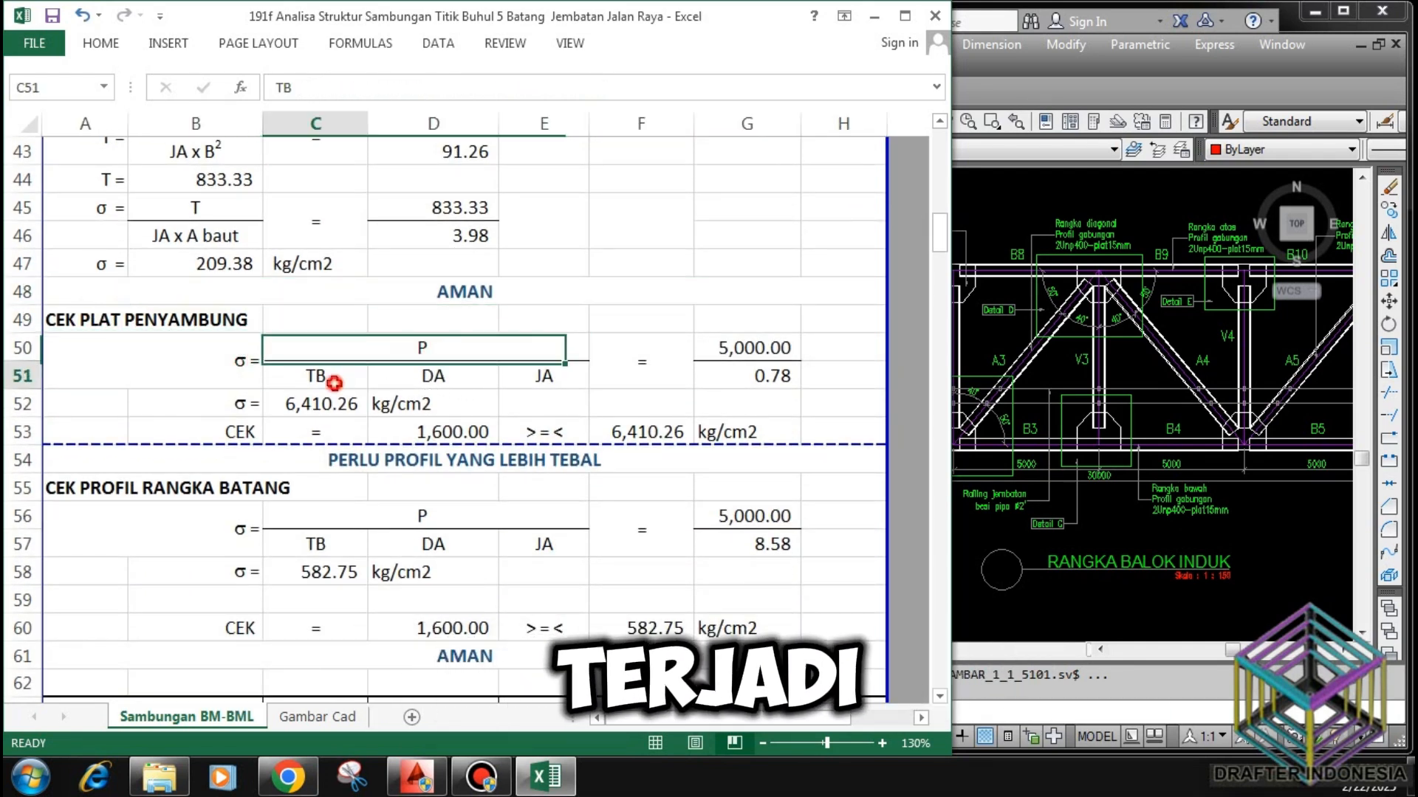
click(411, 374)
click(536, 374)
click(756, 345)
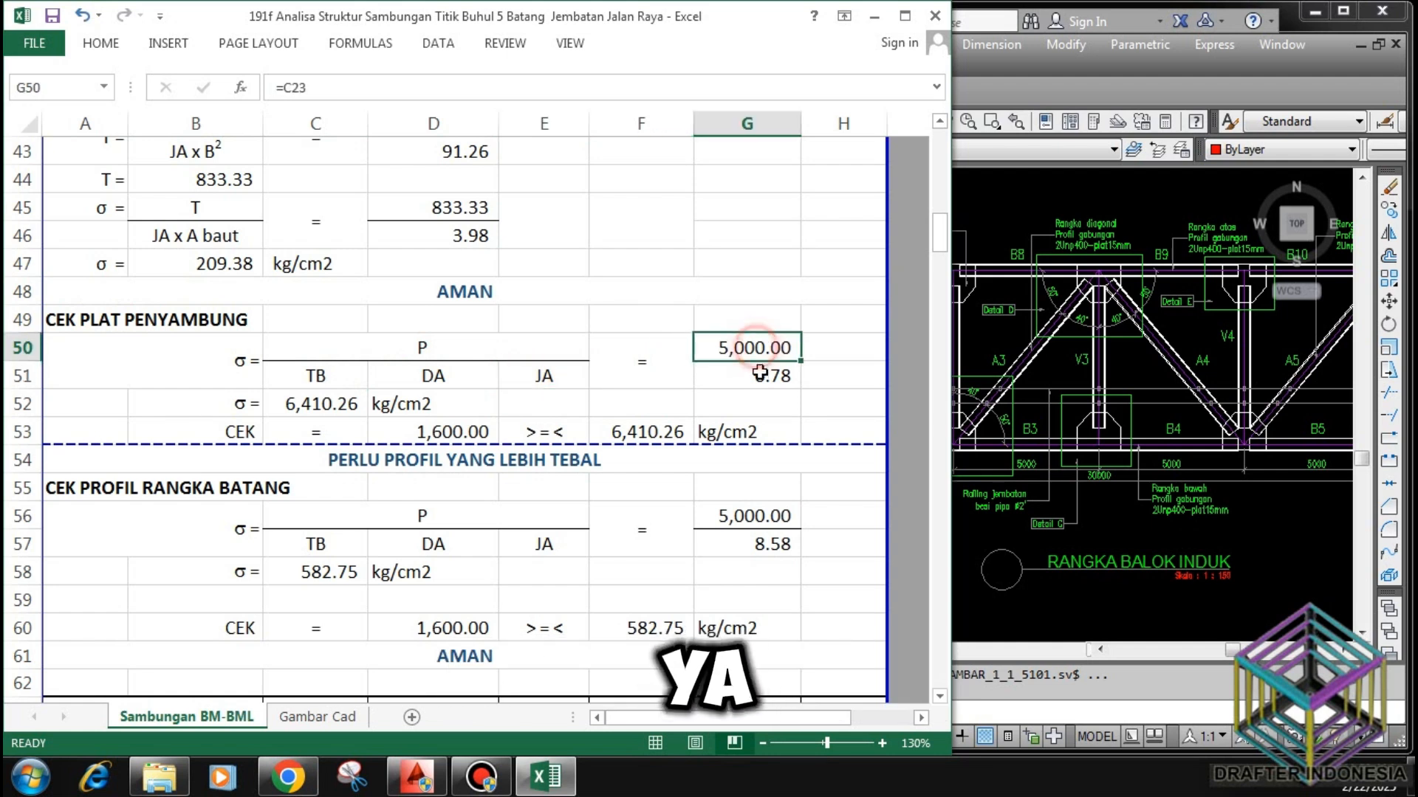
click(760, 374)
click(321, 400)
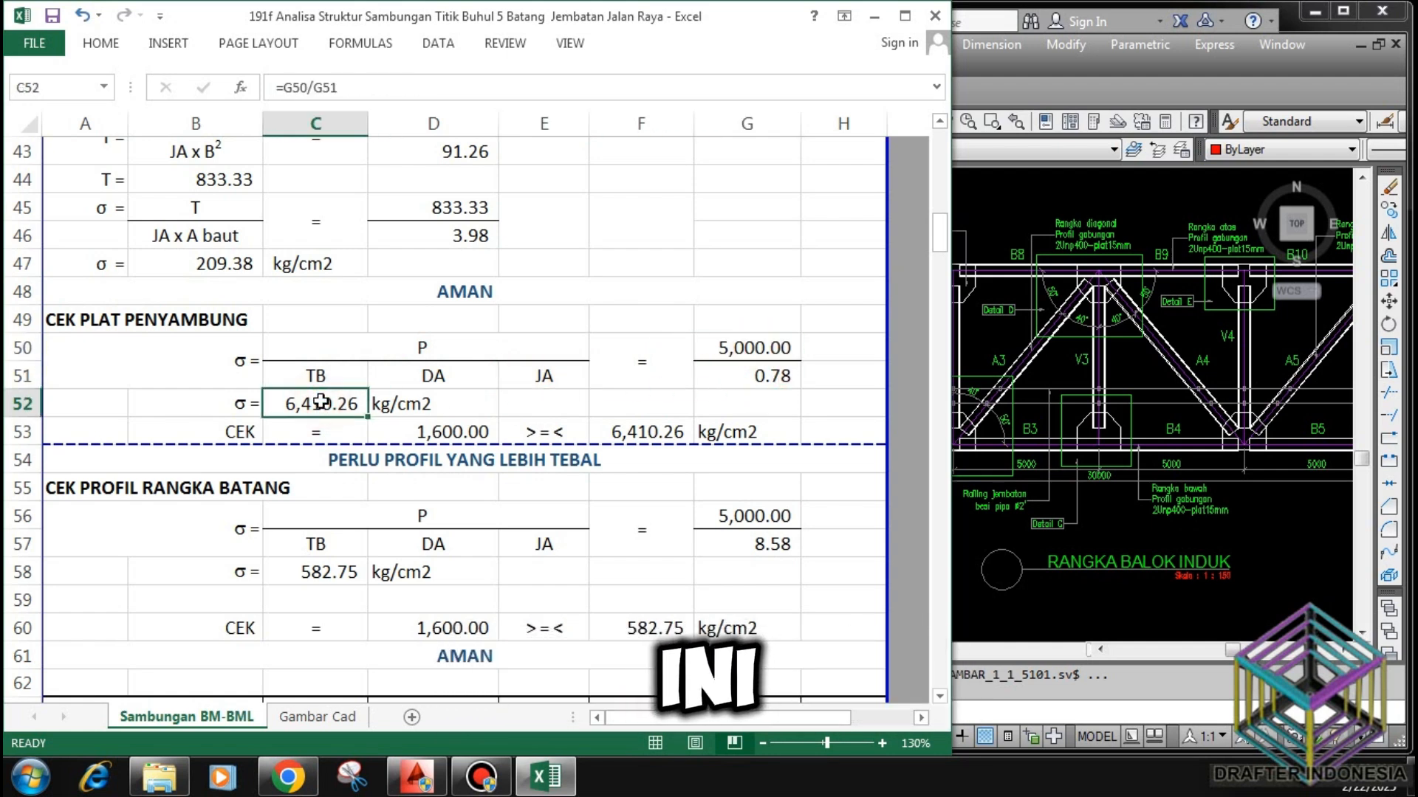
Compare the allowable steel stress with the connecting plate stress of Batang 1 and inspect the verdict formula.
click(435, 433)
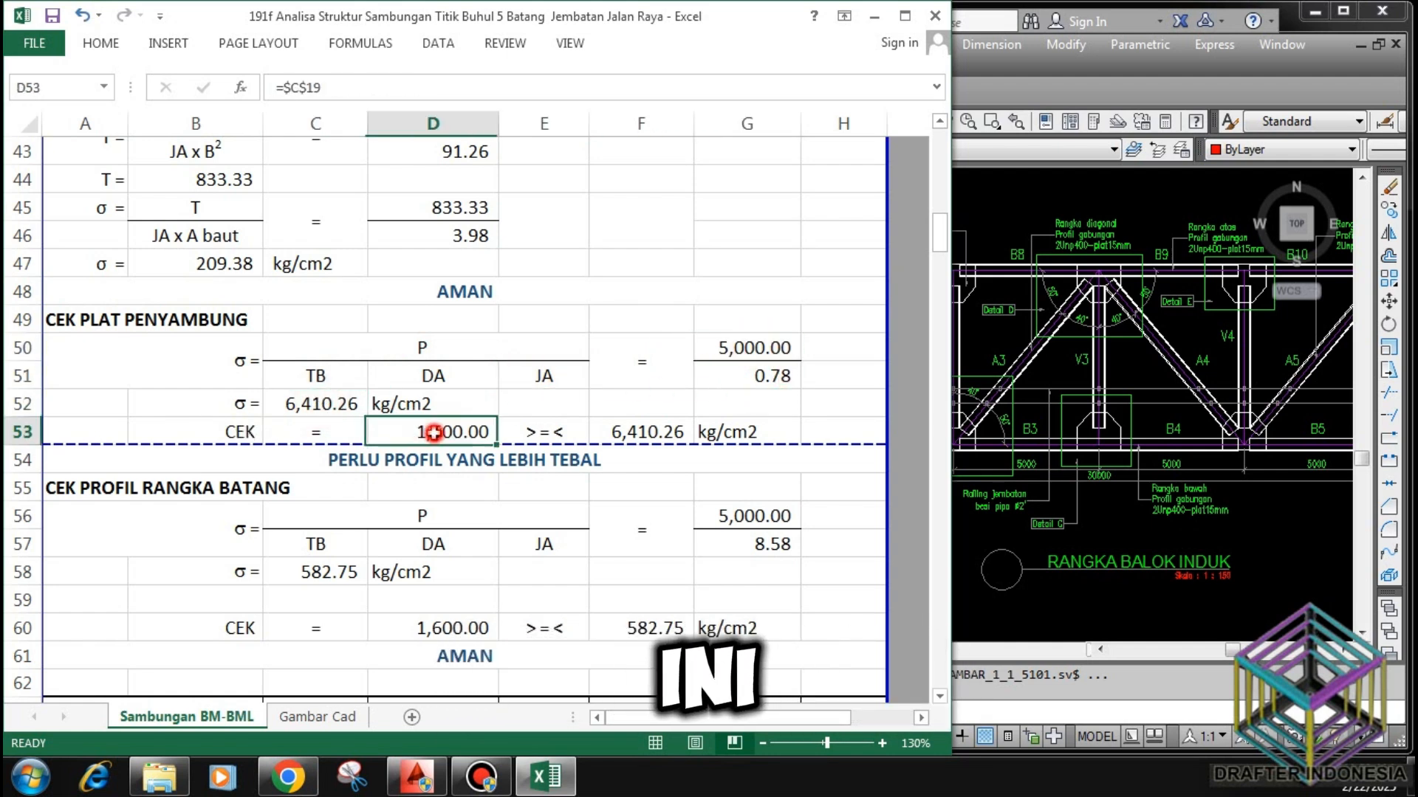
click(650, 428)
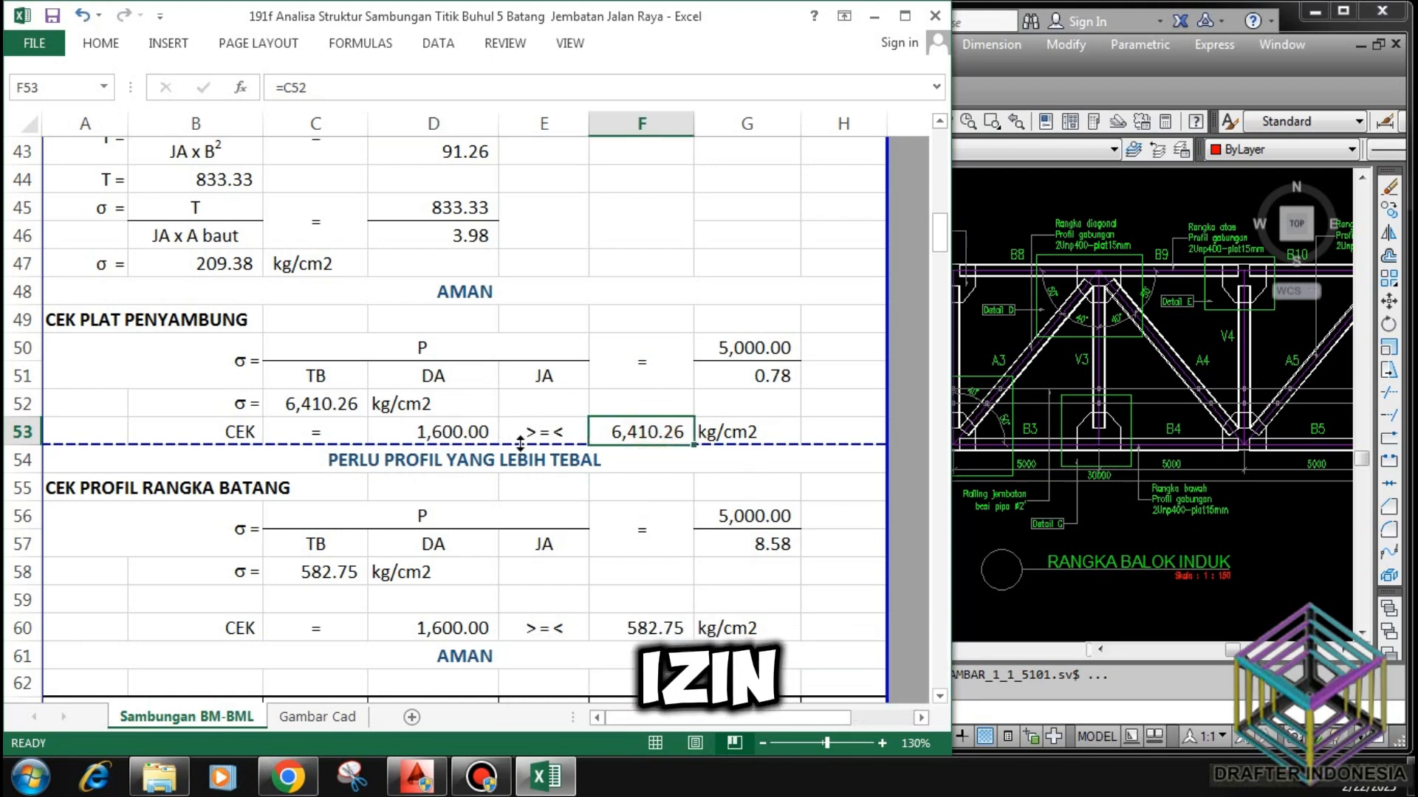
click(499, 461)
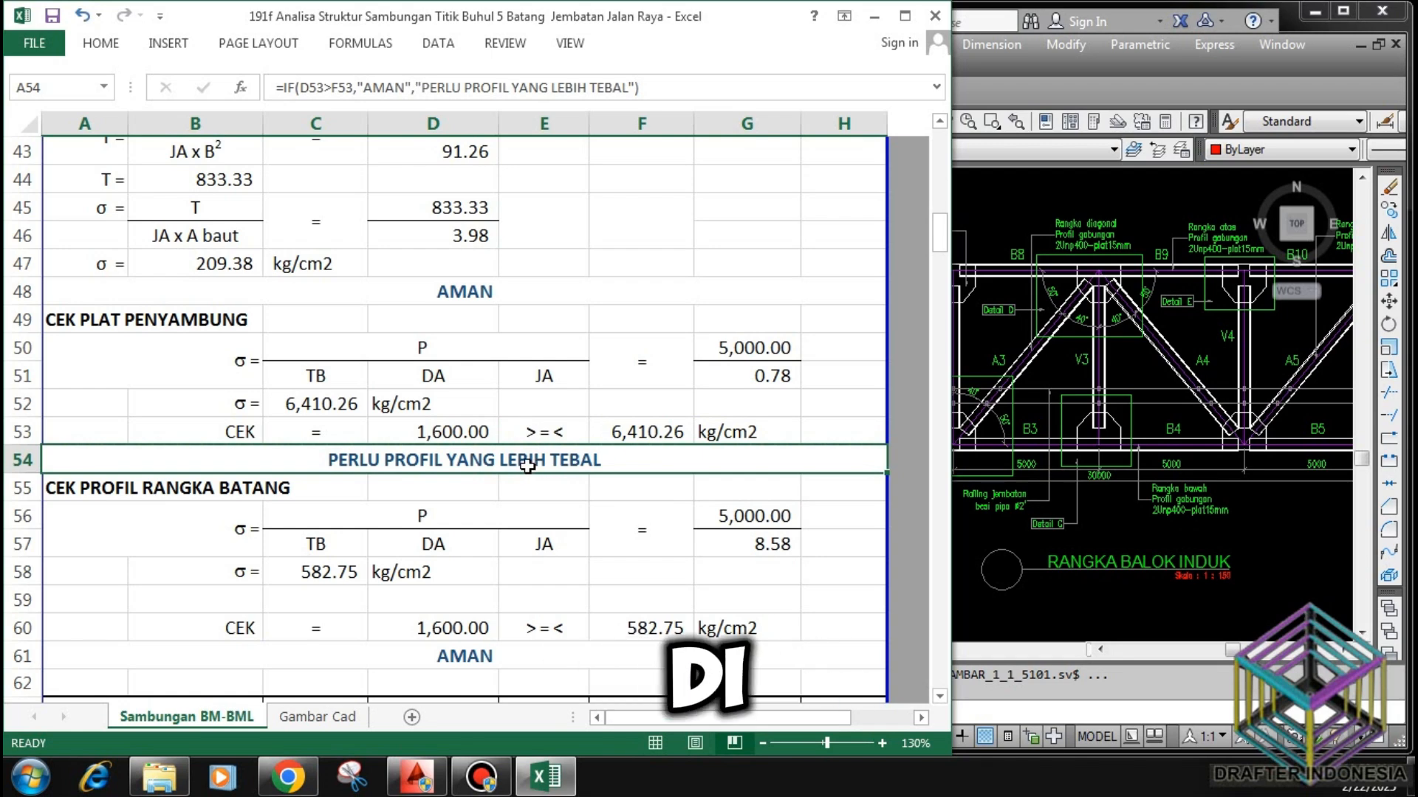
Set the connecting plate (Plat Penyambung) thickness of Batang 1 to 2 mm and recheck the plate stress verdict.
scroll(443, 413, up, 8)
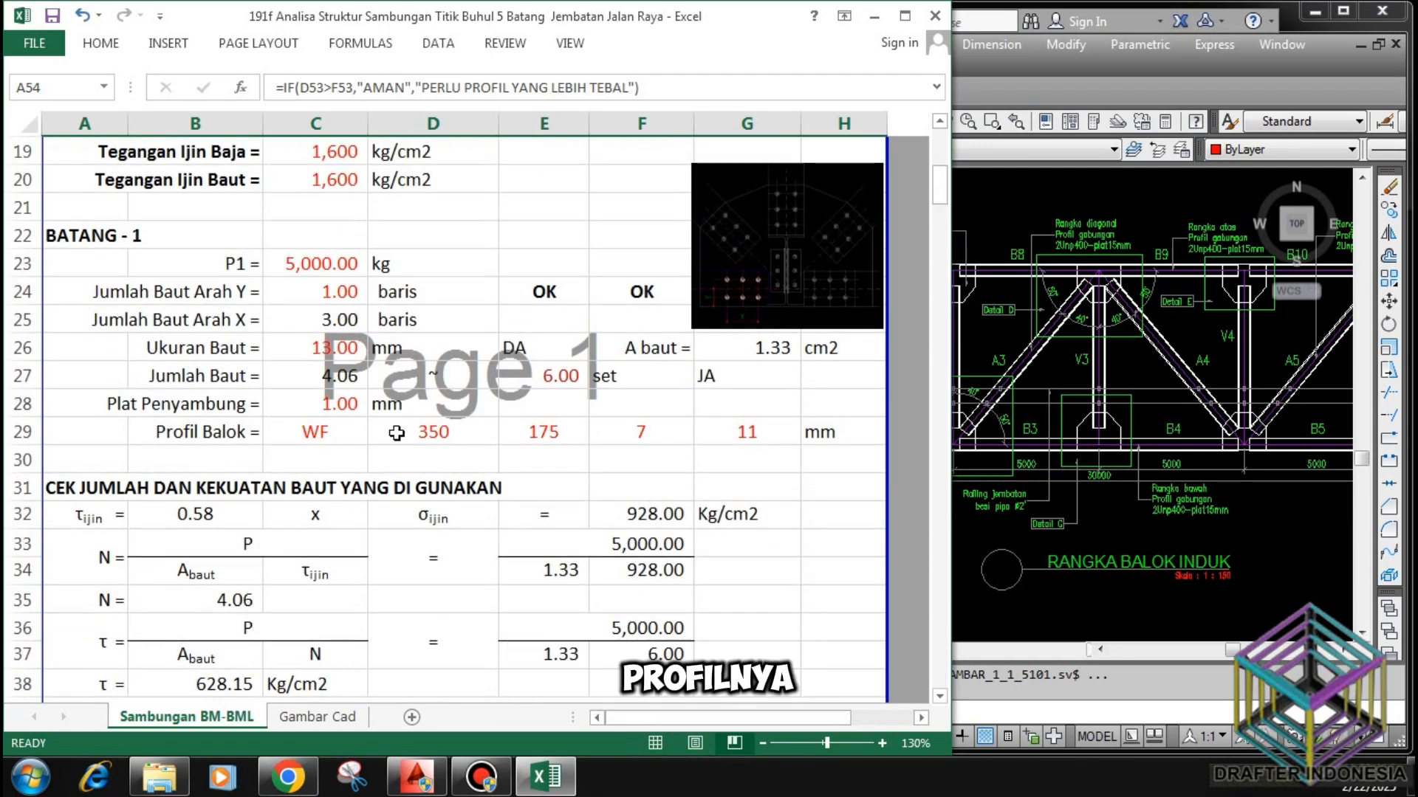
click(345, 408)
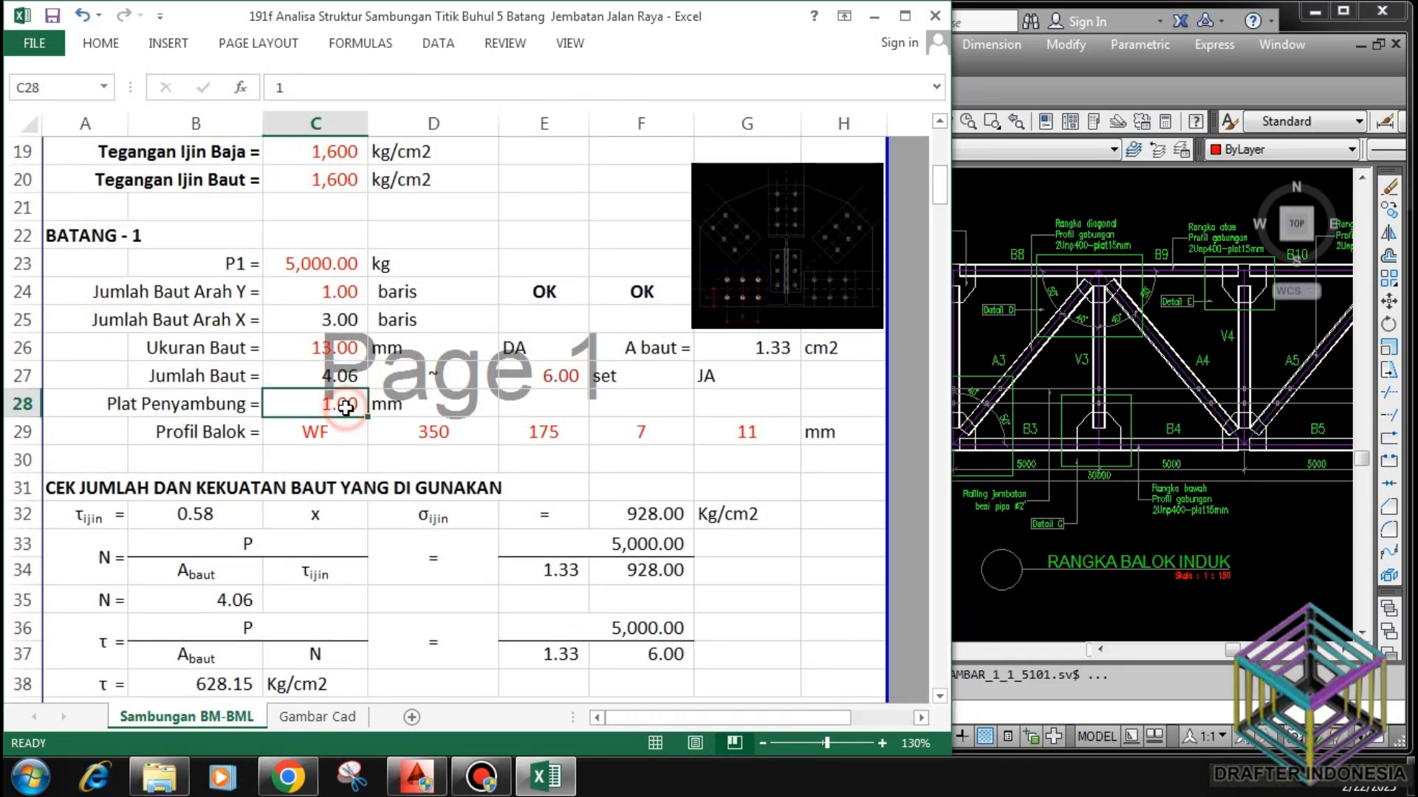
text(2)
key(Return)
scroll(384, 406, down, 8)
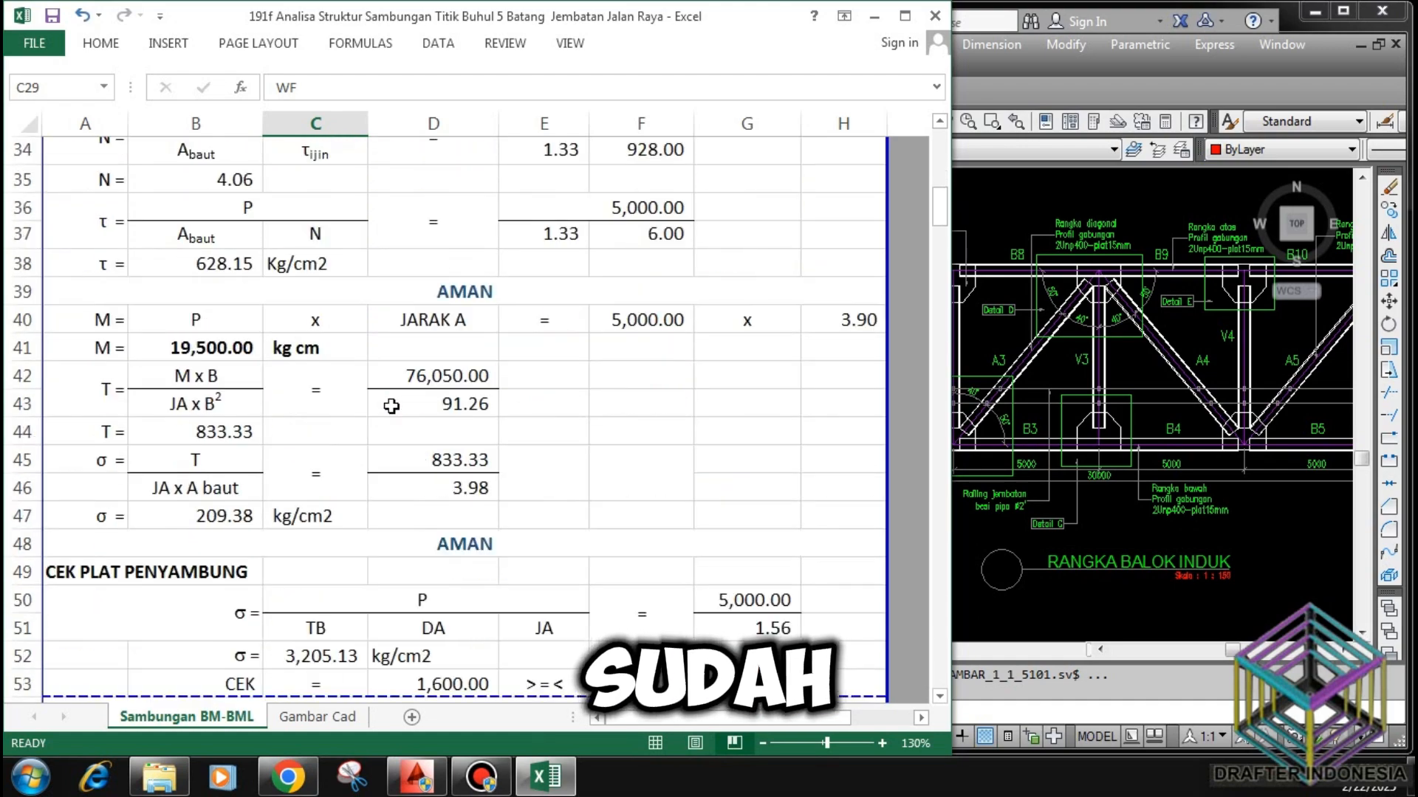
scroll(434, 408, down, 1)
Increase the connecting plate (Plat Penyambung) thickness of Batang 1 to 3 mm and review the plate check again.
scroll(428, 402, up, 8)
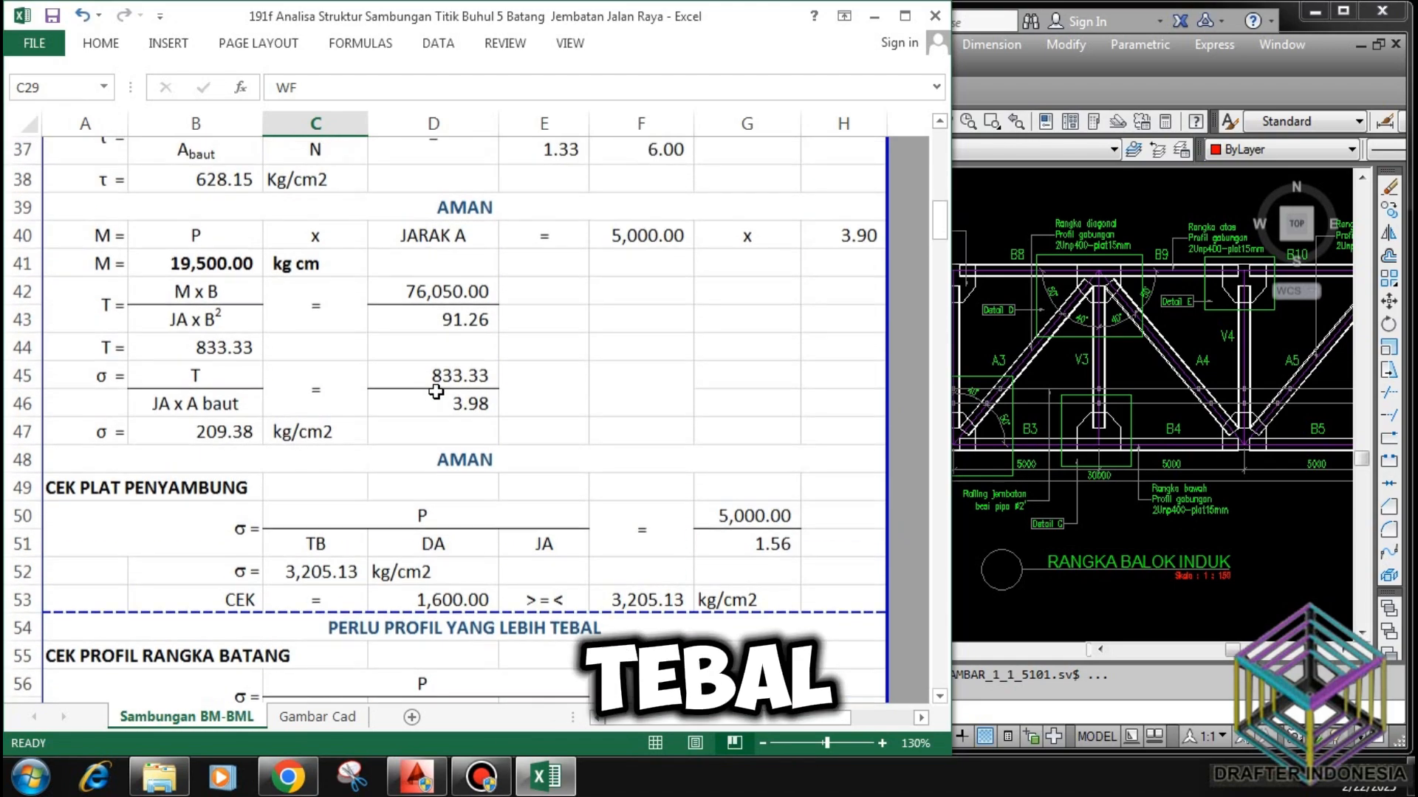
key(Return)
scroll(330, 392, down, 6)
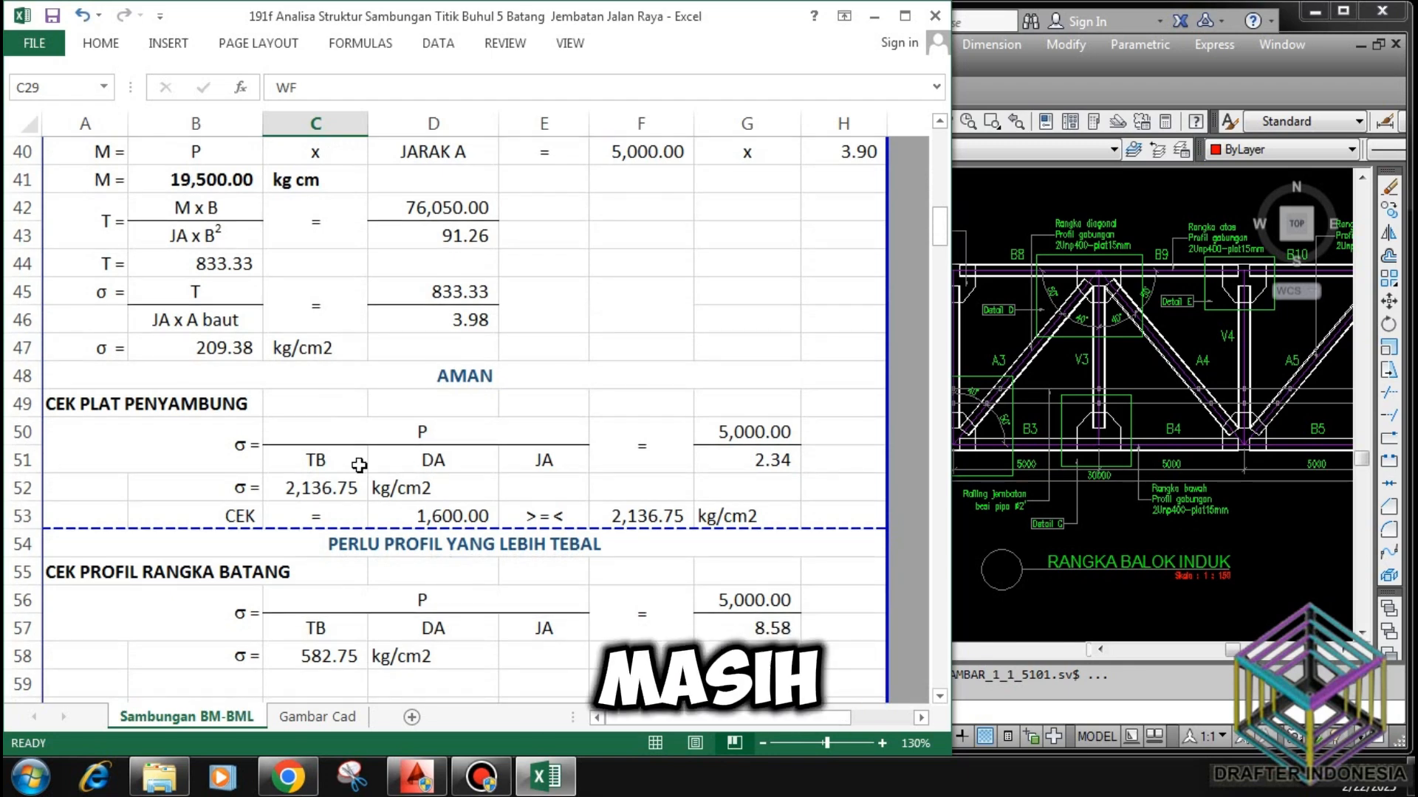
Try a connecting plate (Plat Penyambung) thickness of 4 mm for Batang 1 and recheck the plate stress verdict.
scroll(388, 549, up, 7)
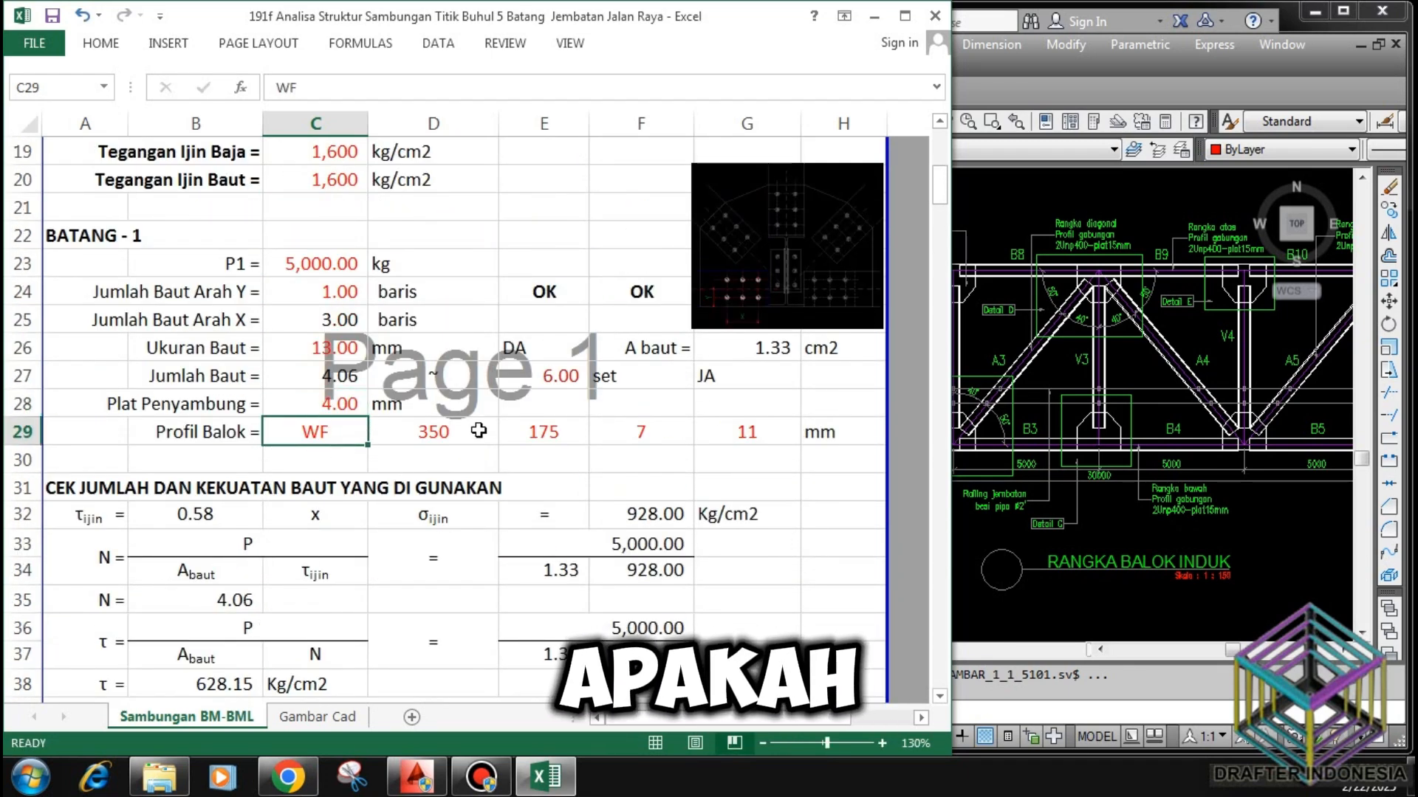
scroll(472, 427, down, 6)
scroll(493, 422, down, 1)
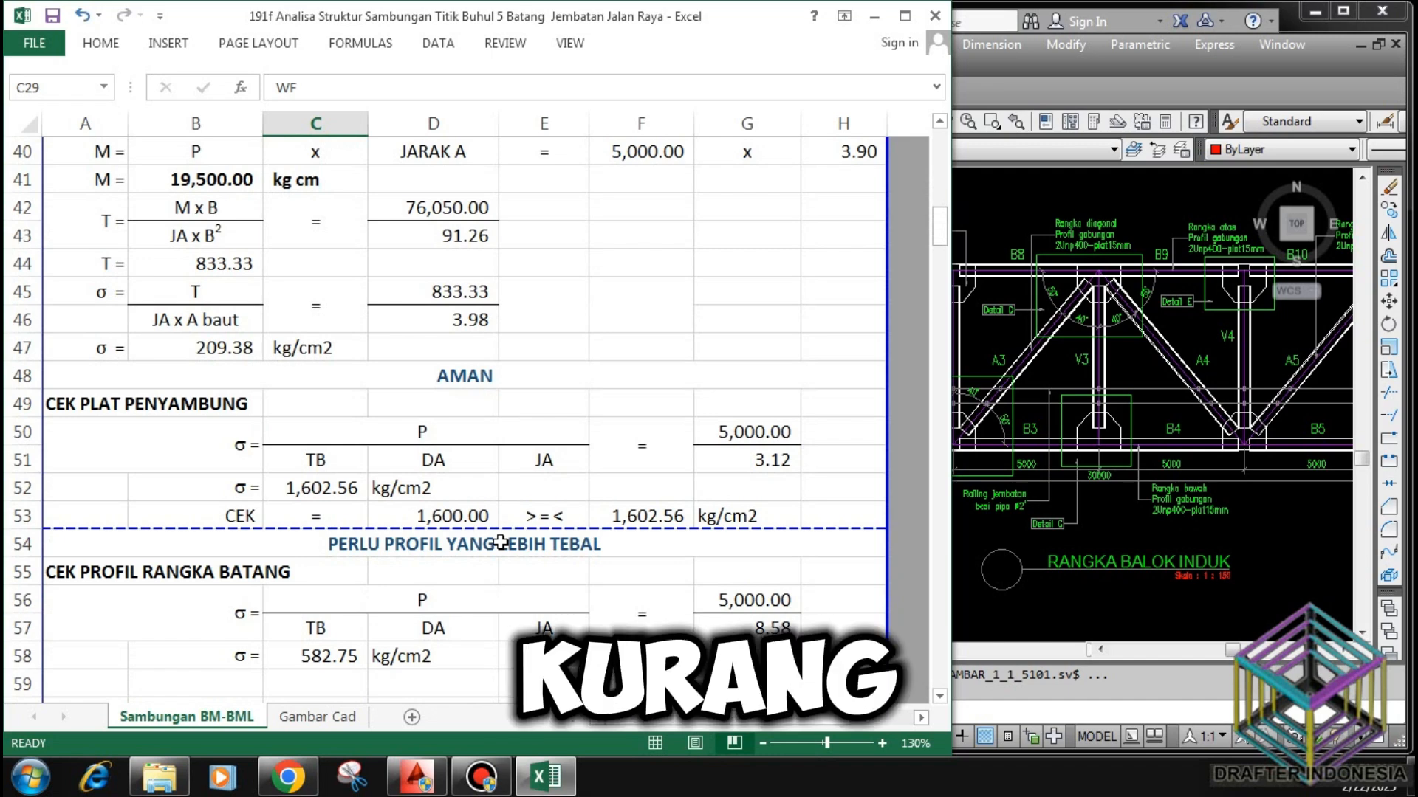
Set the connecting plate (Plat Penyambung) thickness of Batang 1 to 5 mm and inspect the plate verdict formula.
scroll(501, 542, up, 6)
click(344, 316)
text(5)
key(Return)
scroll(475, 303, down, 3)
scroll(476, 302, down, 5)
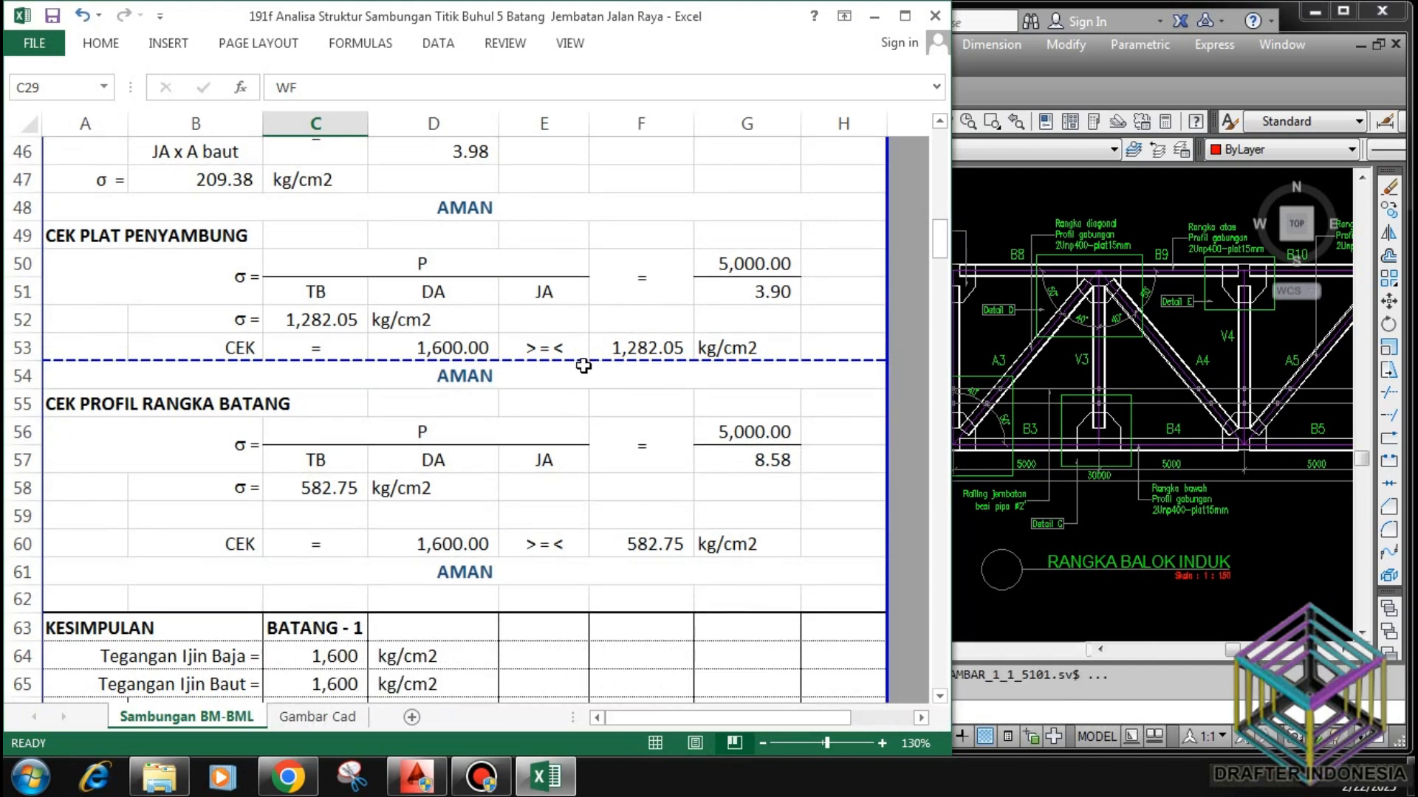
click(451, 372)
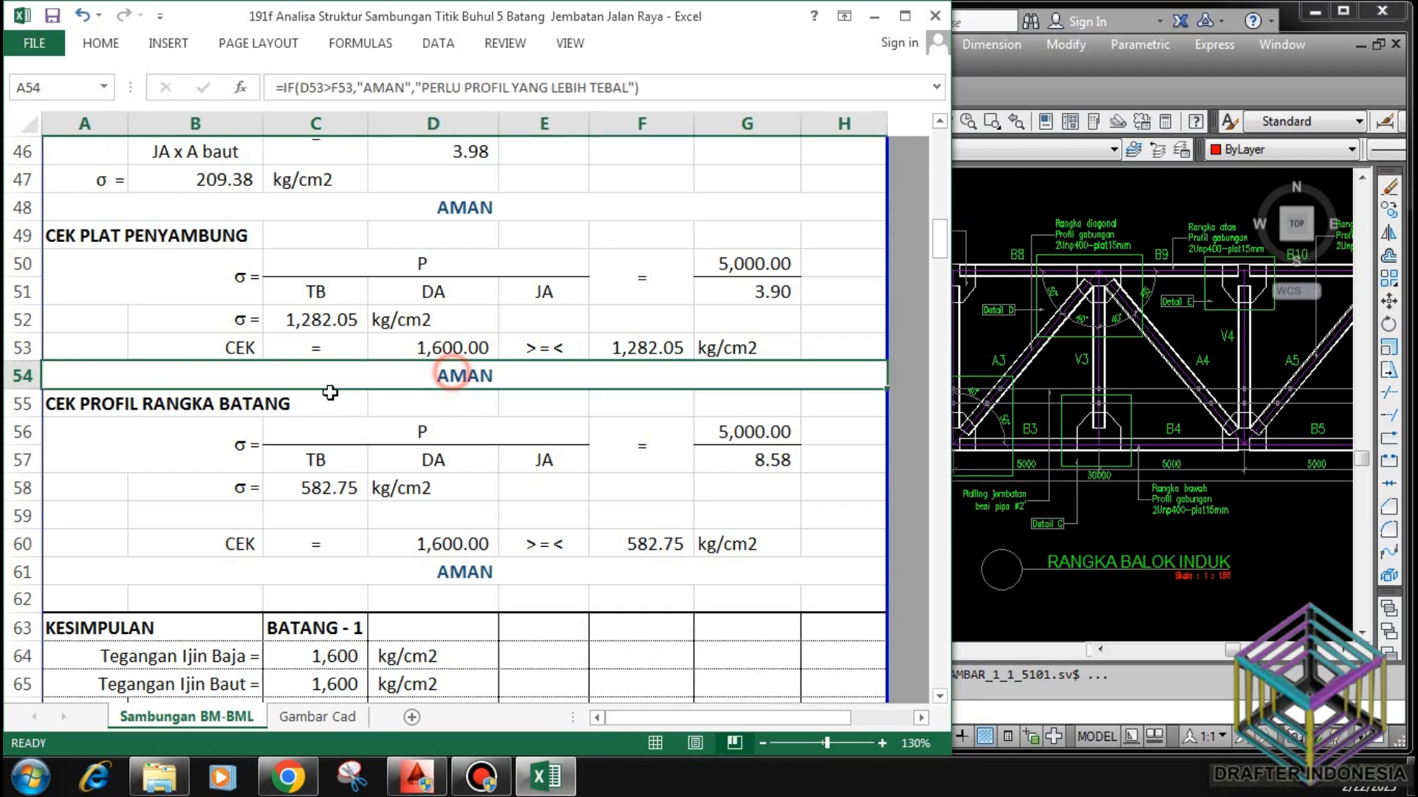
key(ctrl+c)
Examine the stress formula under CEK PROFIL RANGKA BATANG for Batang 1, with its P, TB, DA and JA terms and result.
click(91, 403)
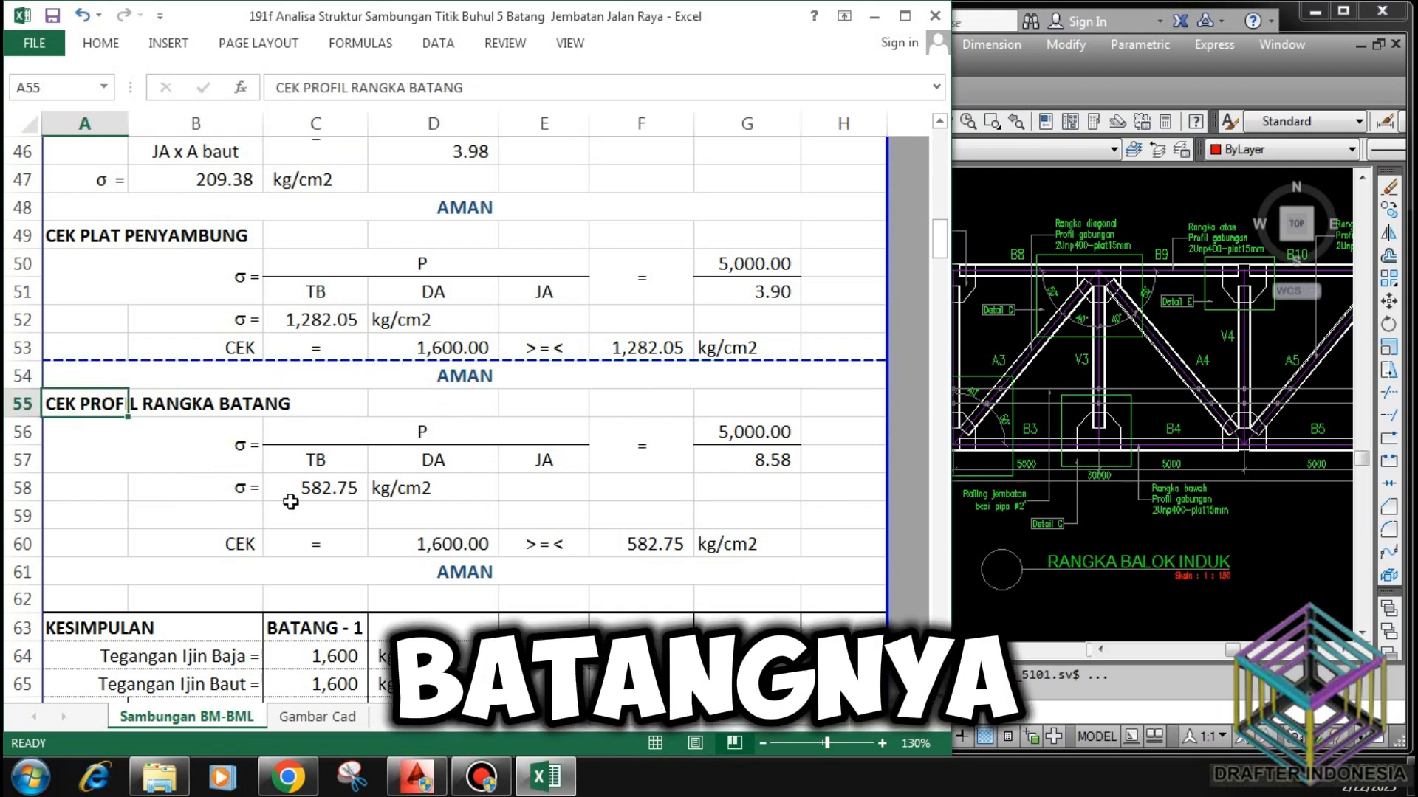
click(421, 431)
click(332, 463)
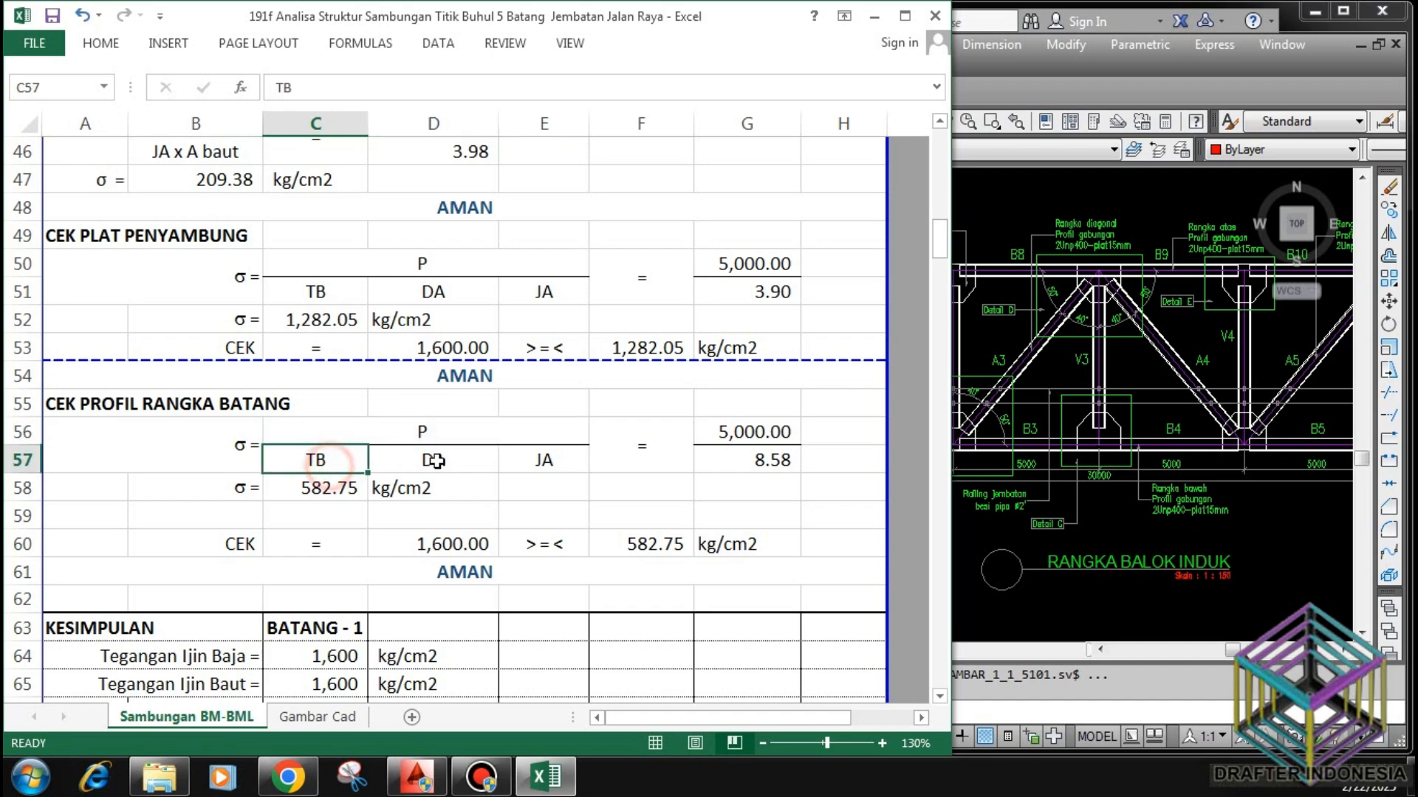
click(434, 461)
click(525, 464)
click(728, 436)
click(771, 457)
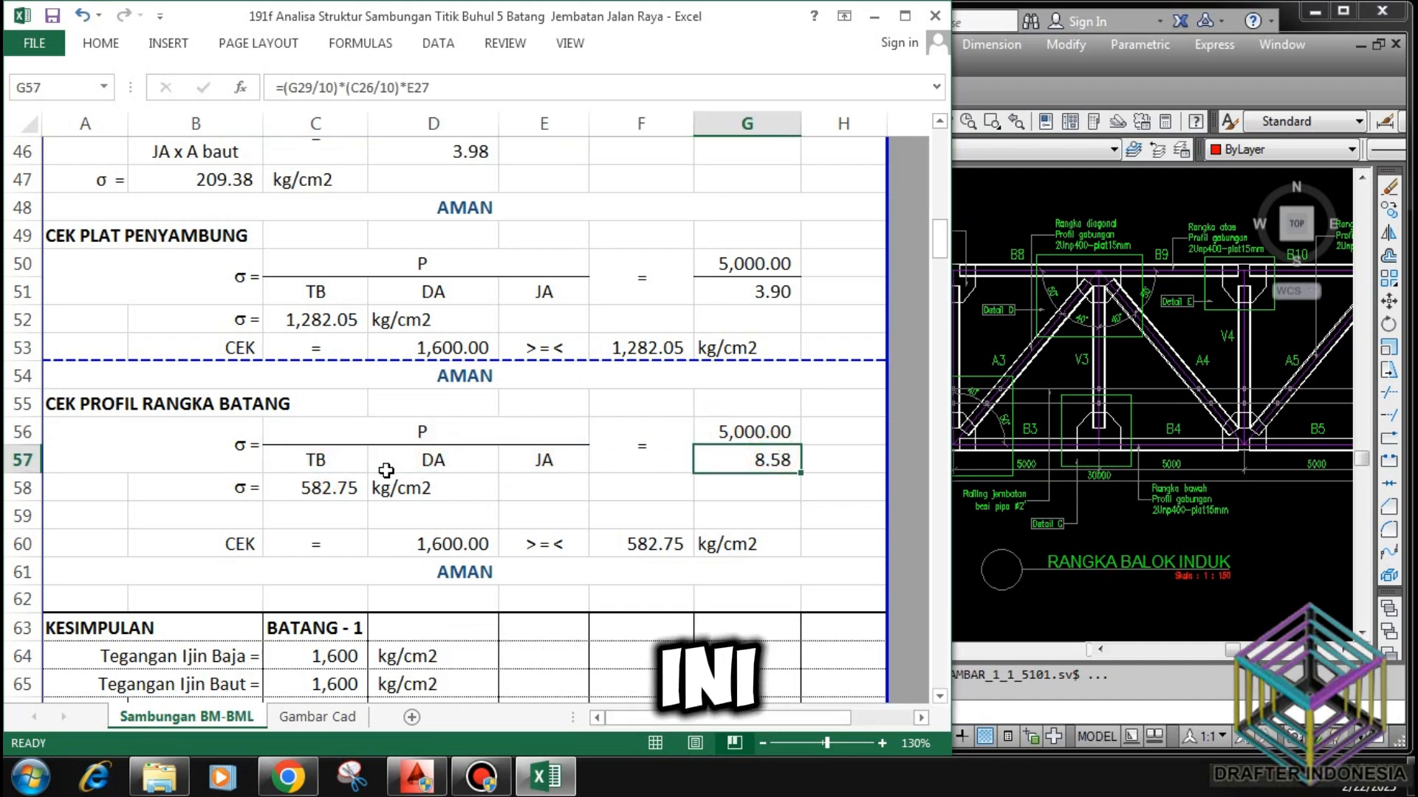
click(334, 488)
click(435, 487)
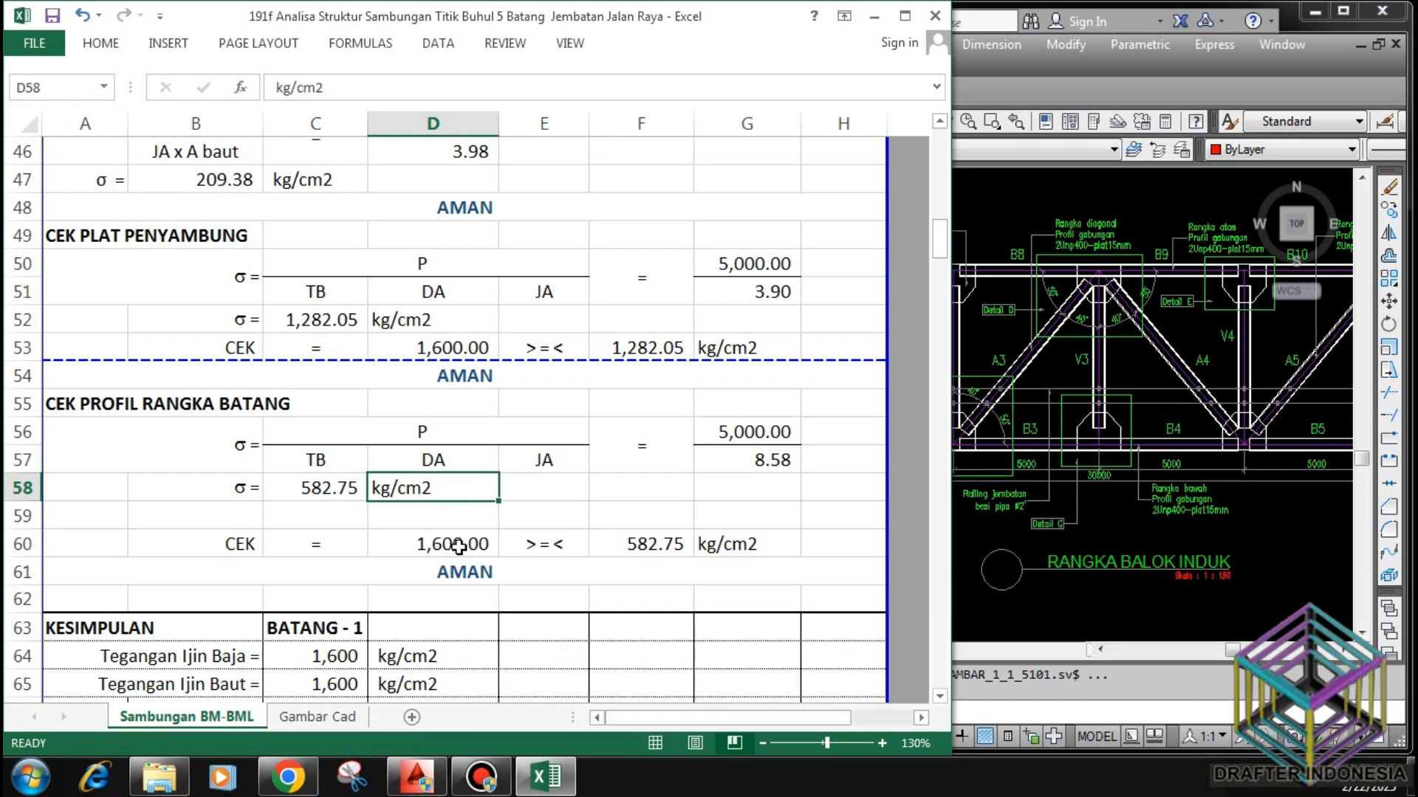
Compare the allowable steel stress with the member profile stress of Batang 1 and inspect the verdict formula.
click(457, 546)
click(631, 544)
click(573, 569)
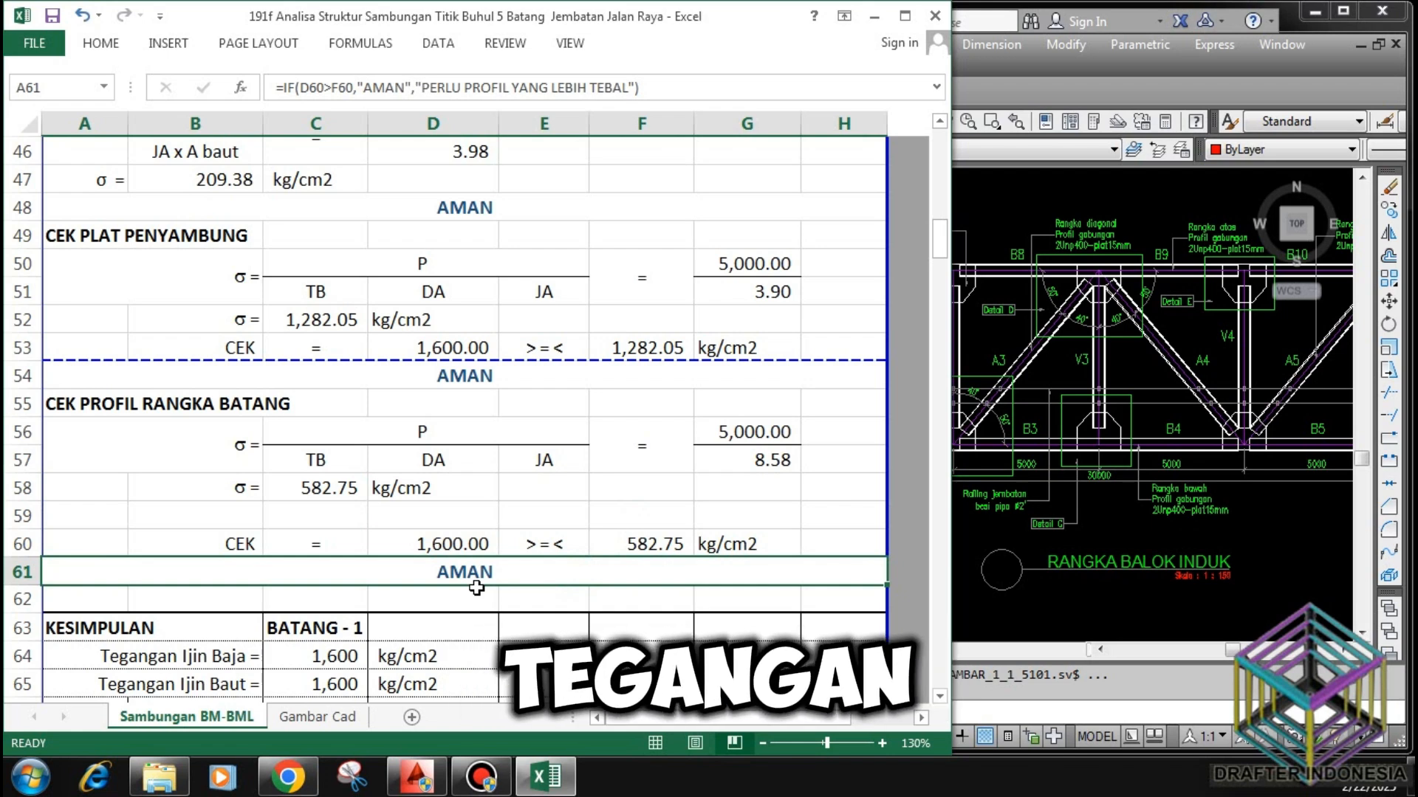
Review the allowable steel and bolt stresses, bolt size and bolt count in the KESIMPULAN summary of Batang 1.
scroll(488, 542, down, 3)
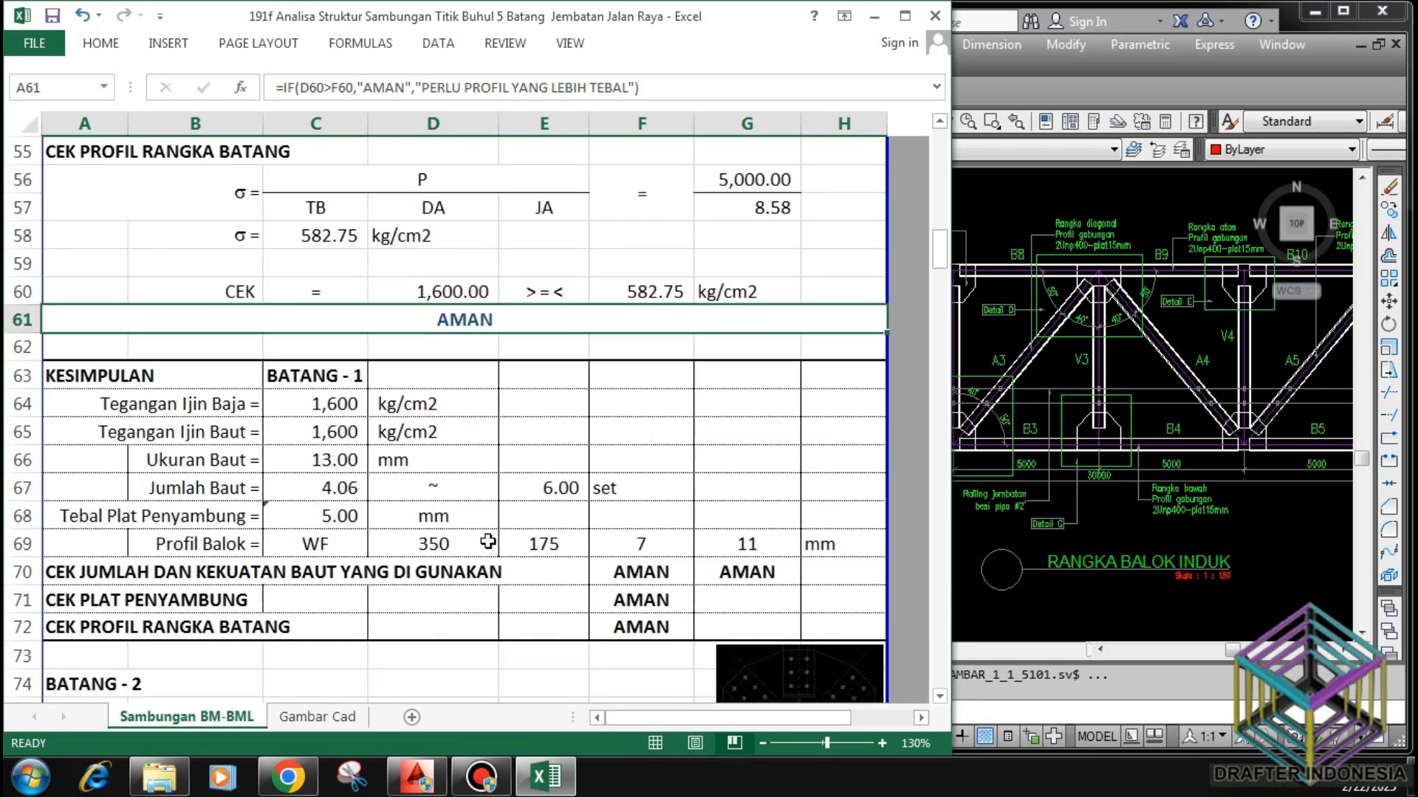
click(350, 377)
click(338, 403)
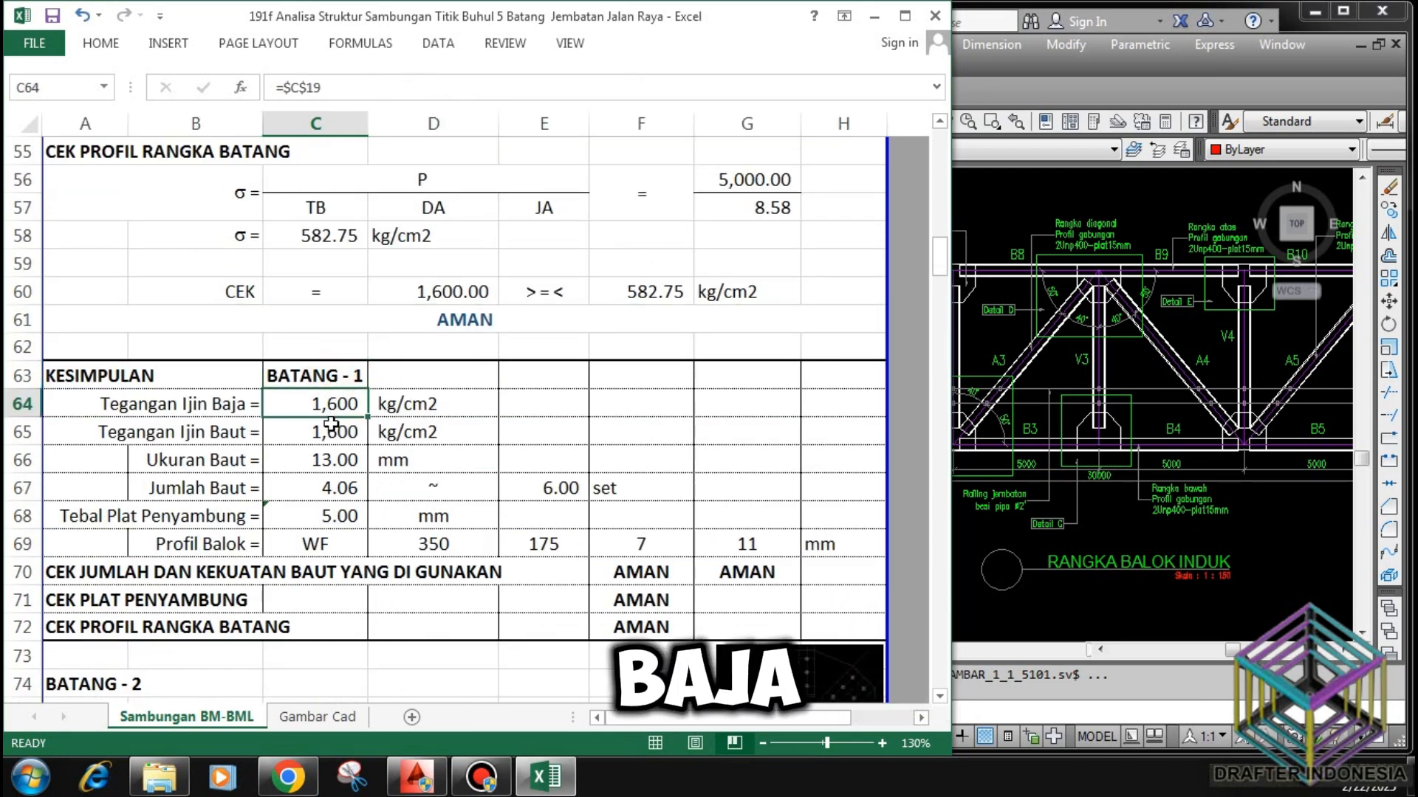
click(330, 431)
click(338, 459)
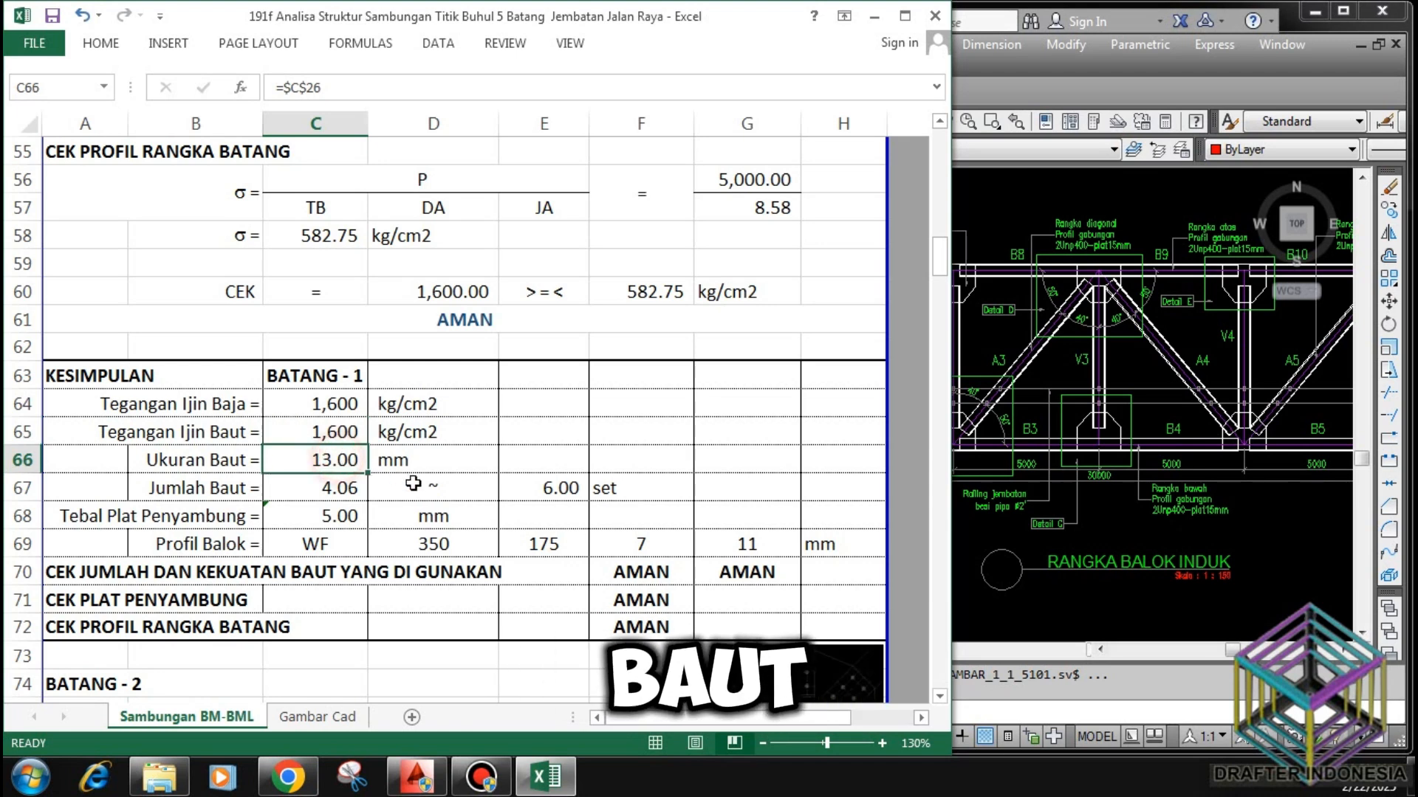
click(347, 488)
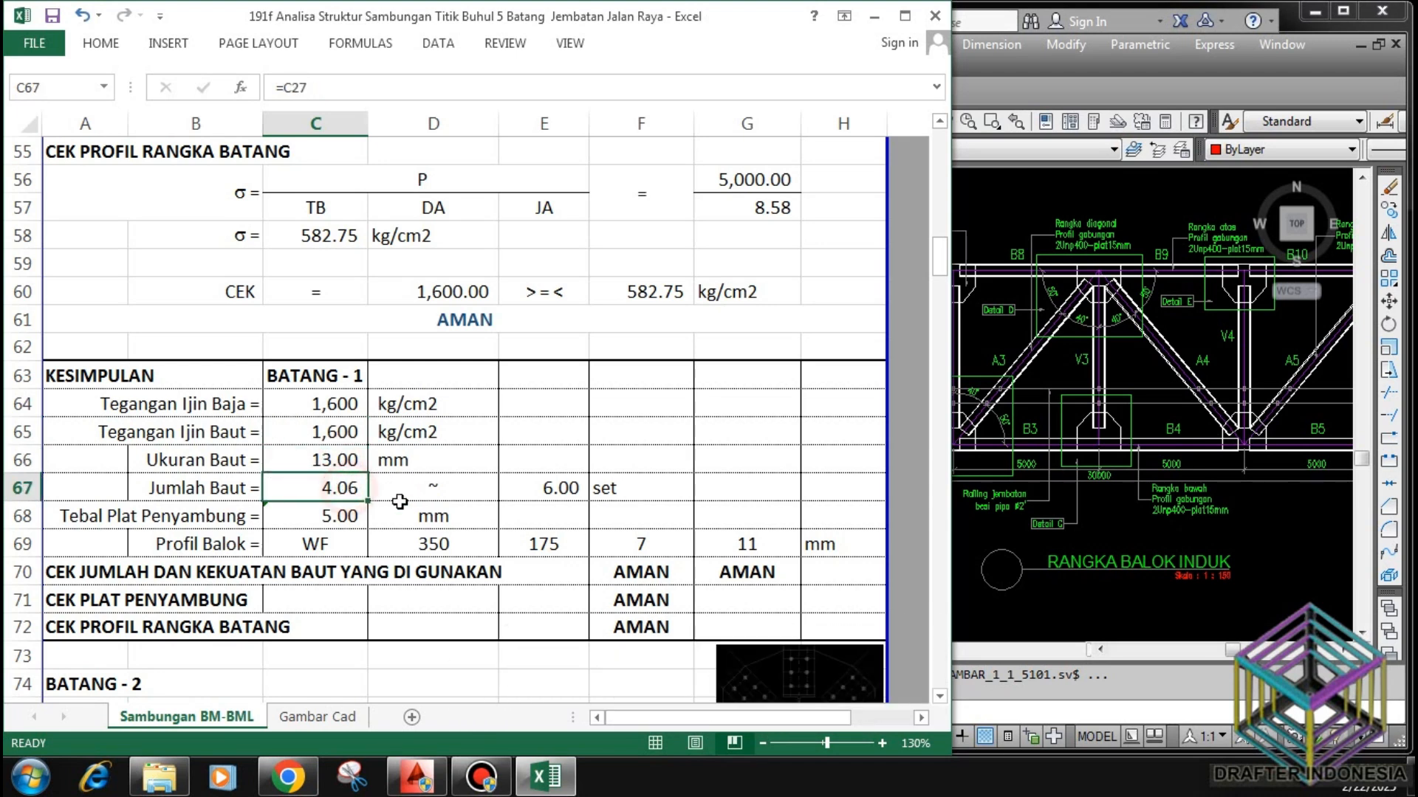
click(567, 486)
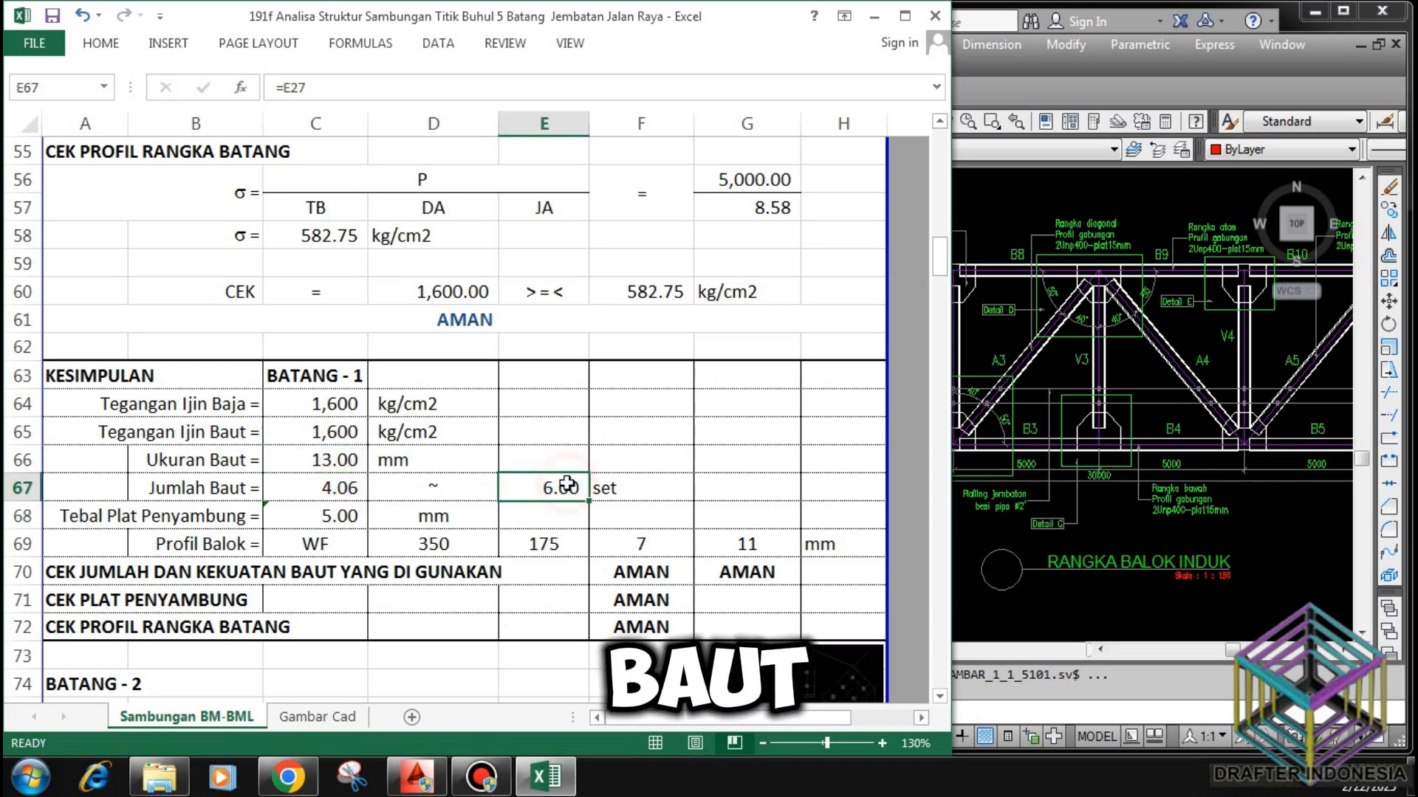
Review the connecting plate thickness and the WF beam profile dimensions in the Batang 1 summary.
click(341, 516)
click(314, 550)
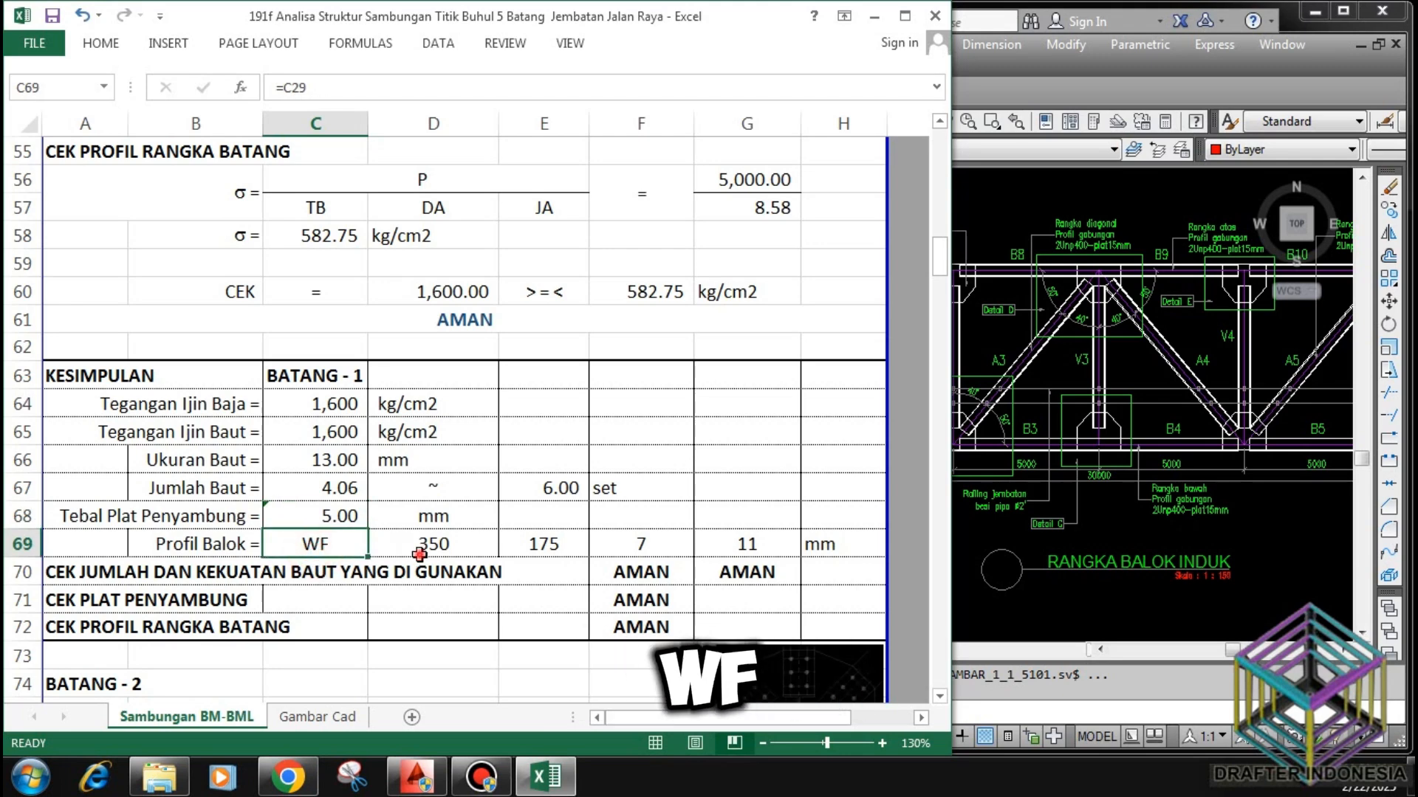
click(413, 555)
click(532, 552)
click(640, 546)
click(738, 546)
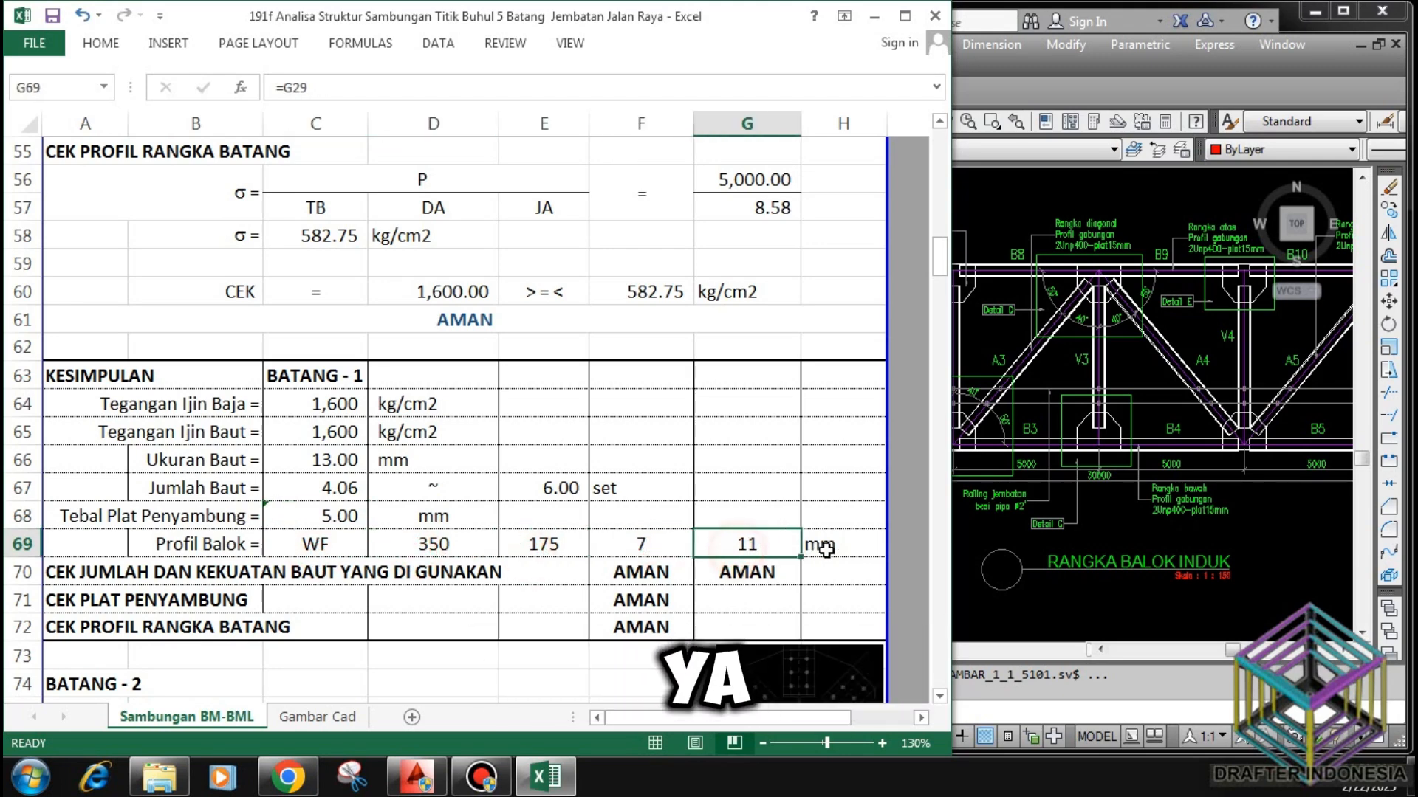
click(825, 550)
Check the bolt, connecting plate and member profile verdicts at the end of the Batang 1 summary.
scroll(665, 503, up, 9)
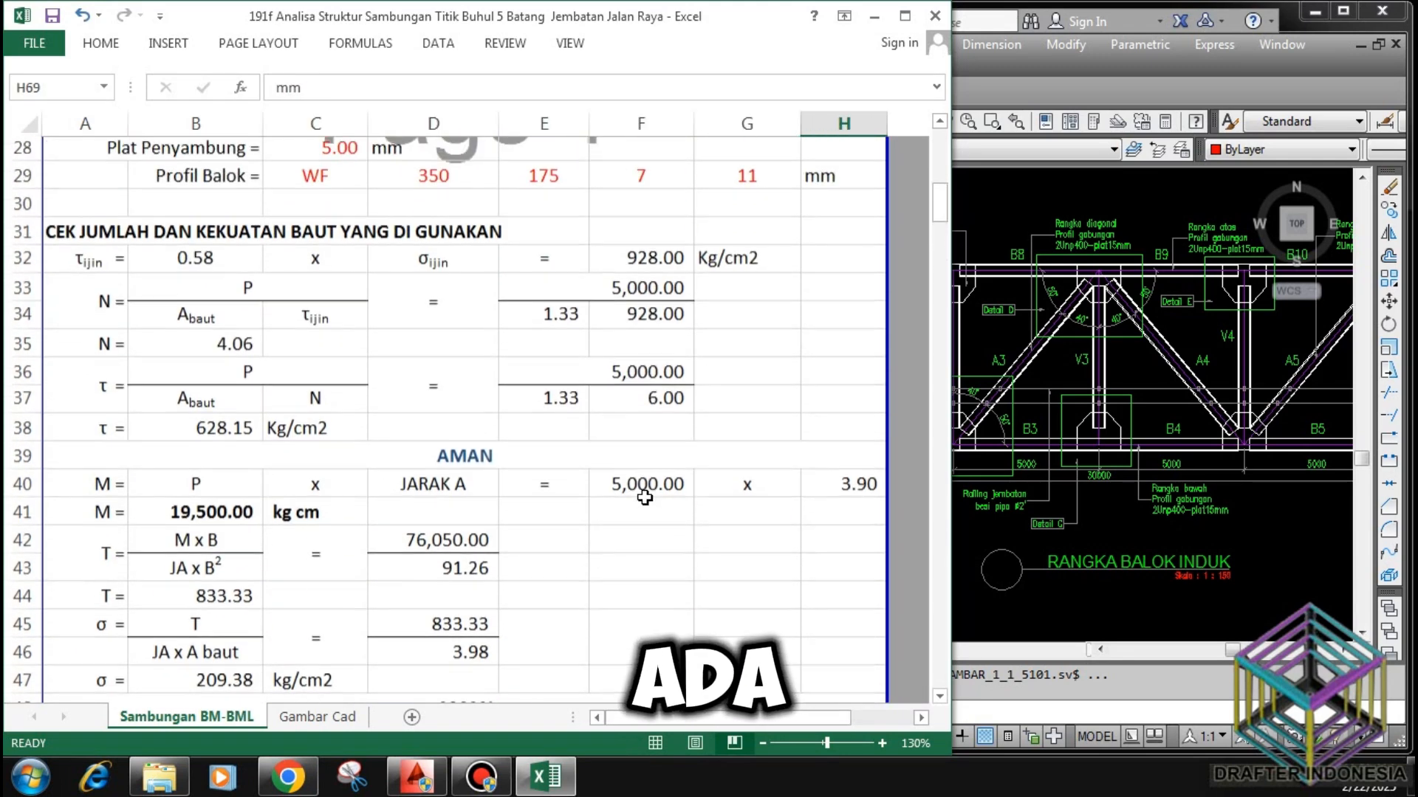
scroll(644, 498, down, 10)
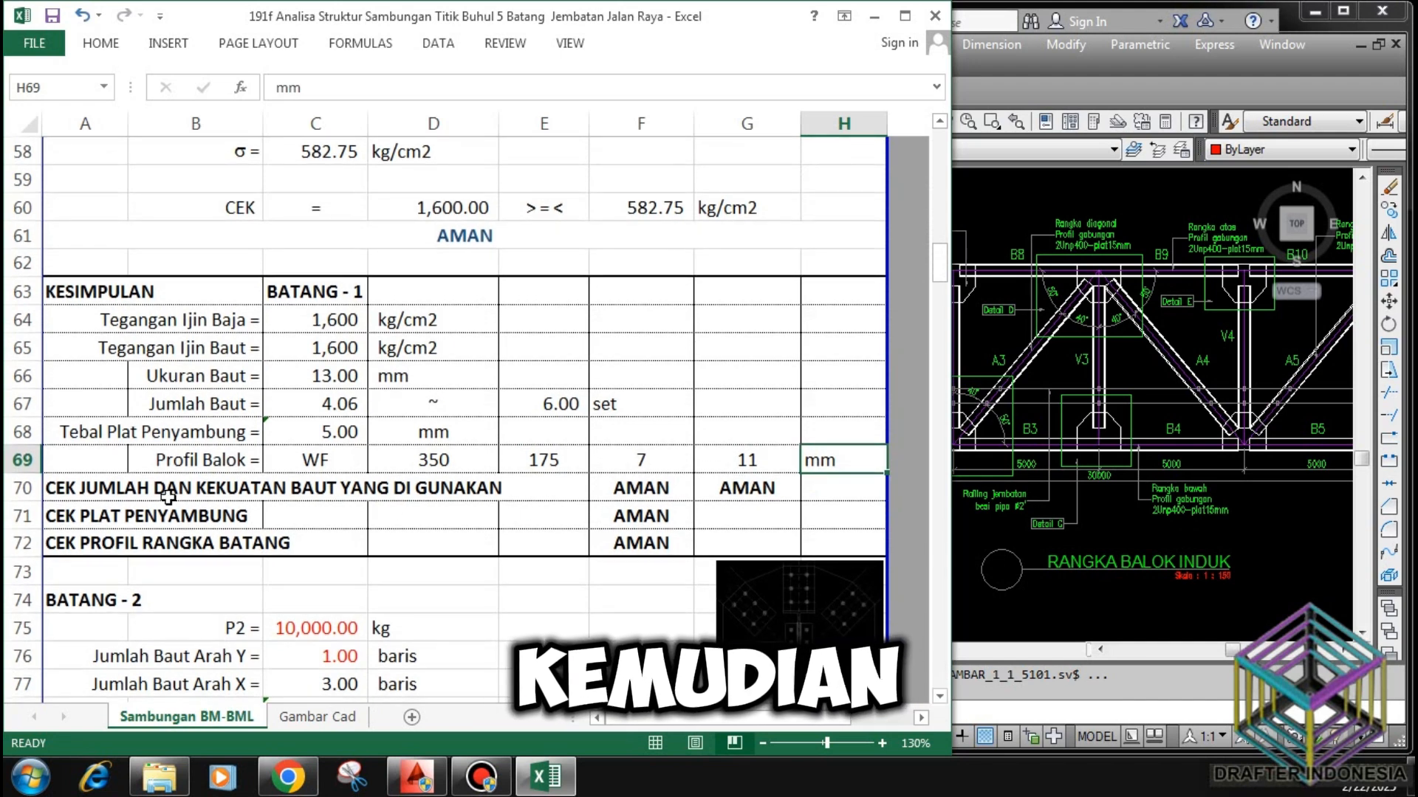
click(68, 486)
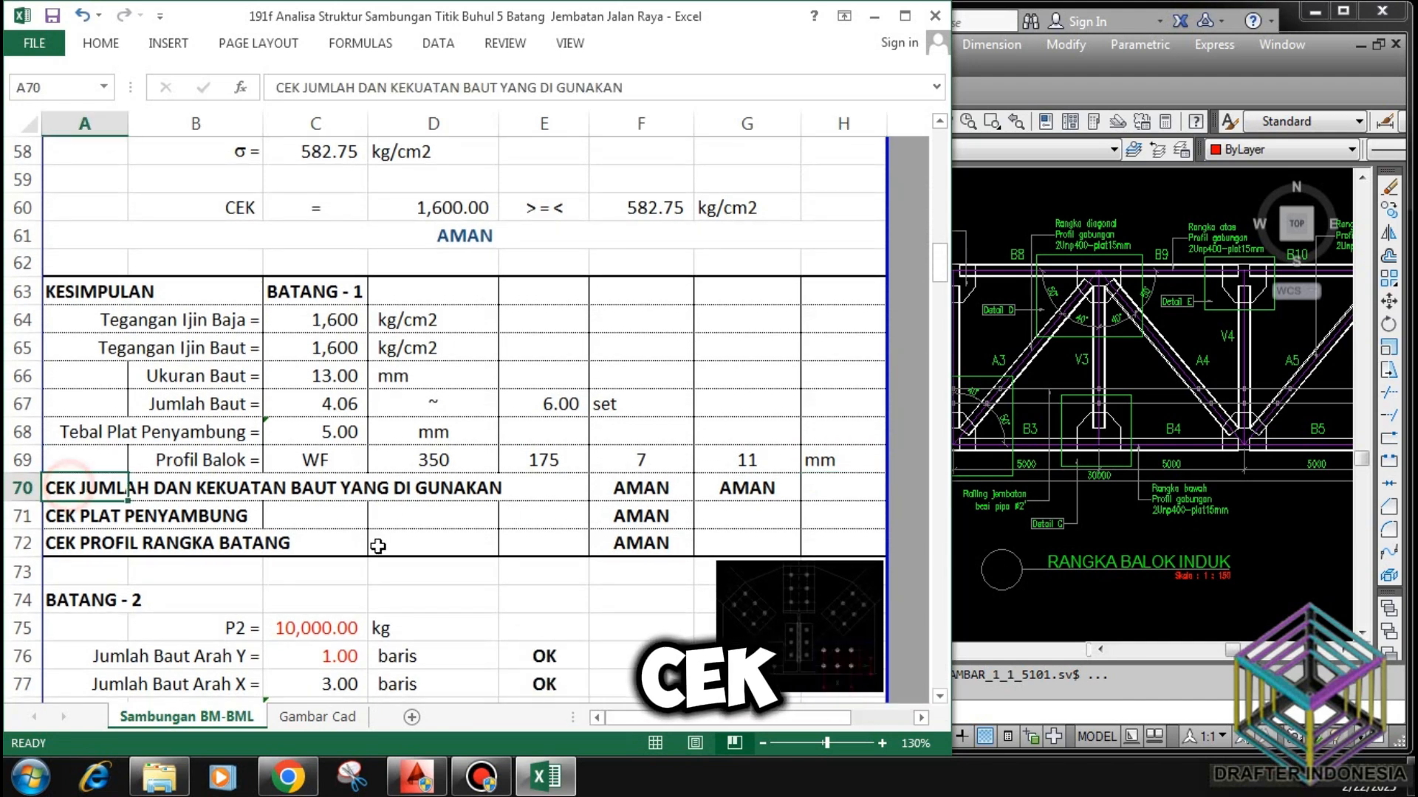
click(636, 491)
click(748, 490)
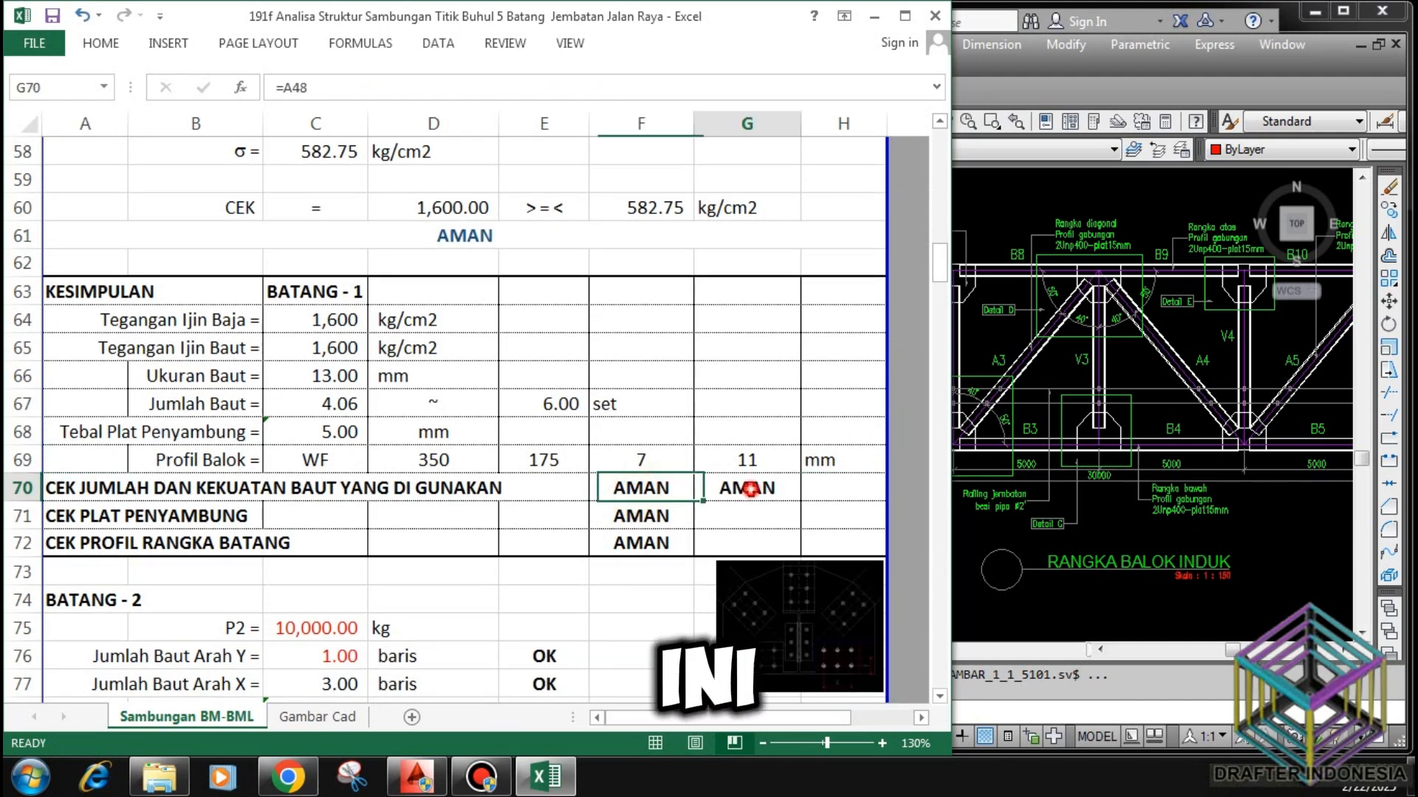
click(648, 519)
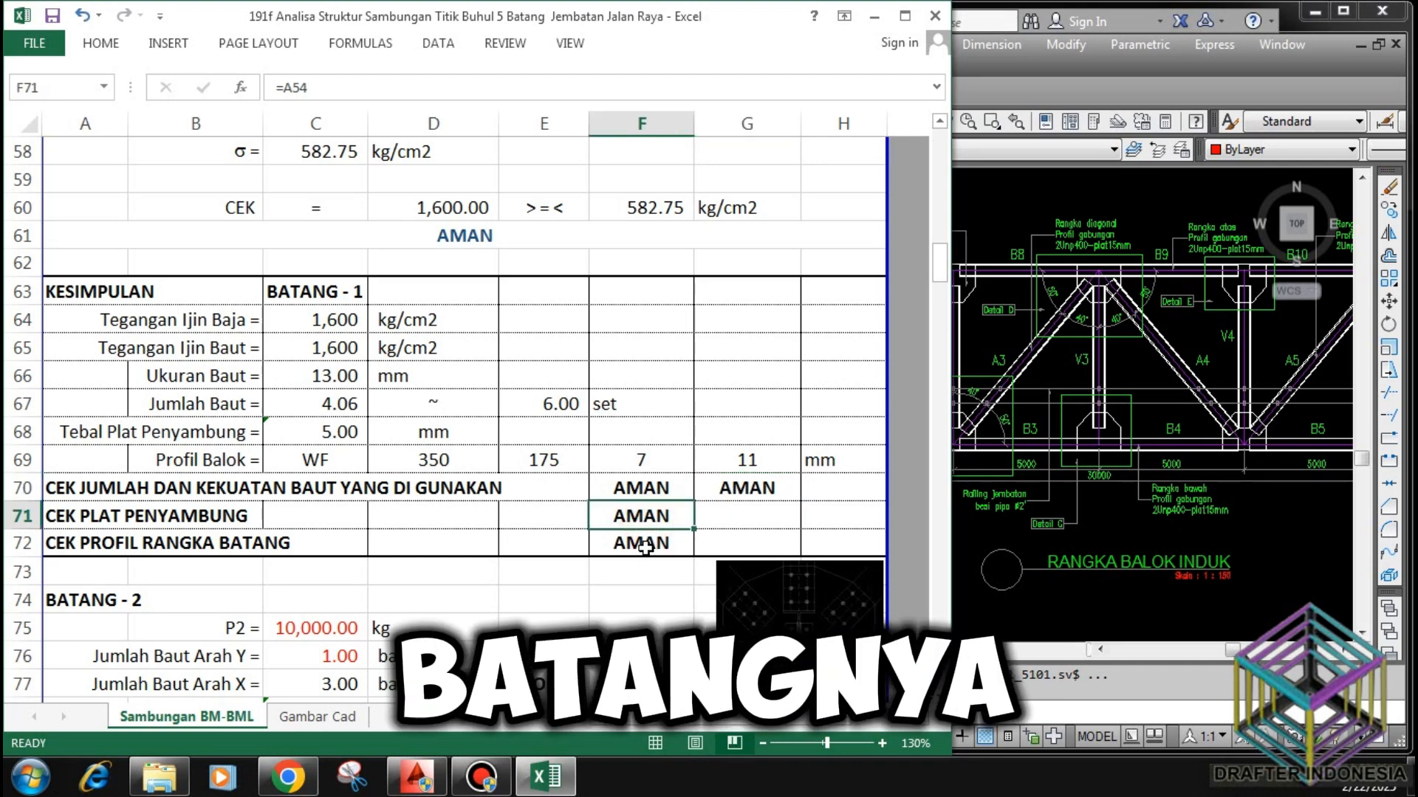
click(645, 547)
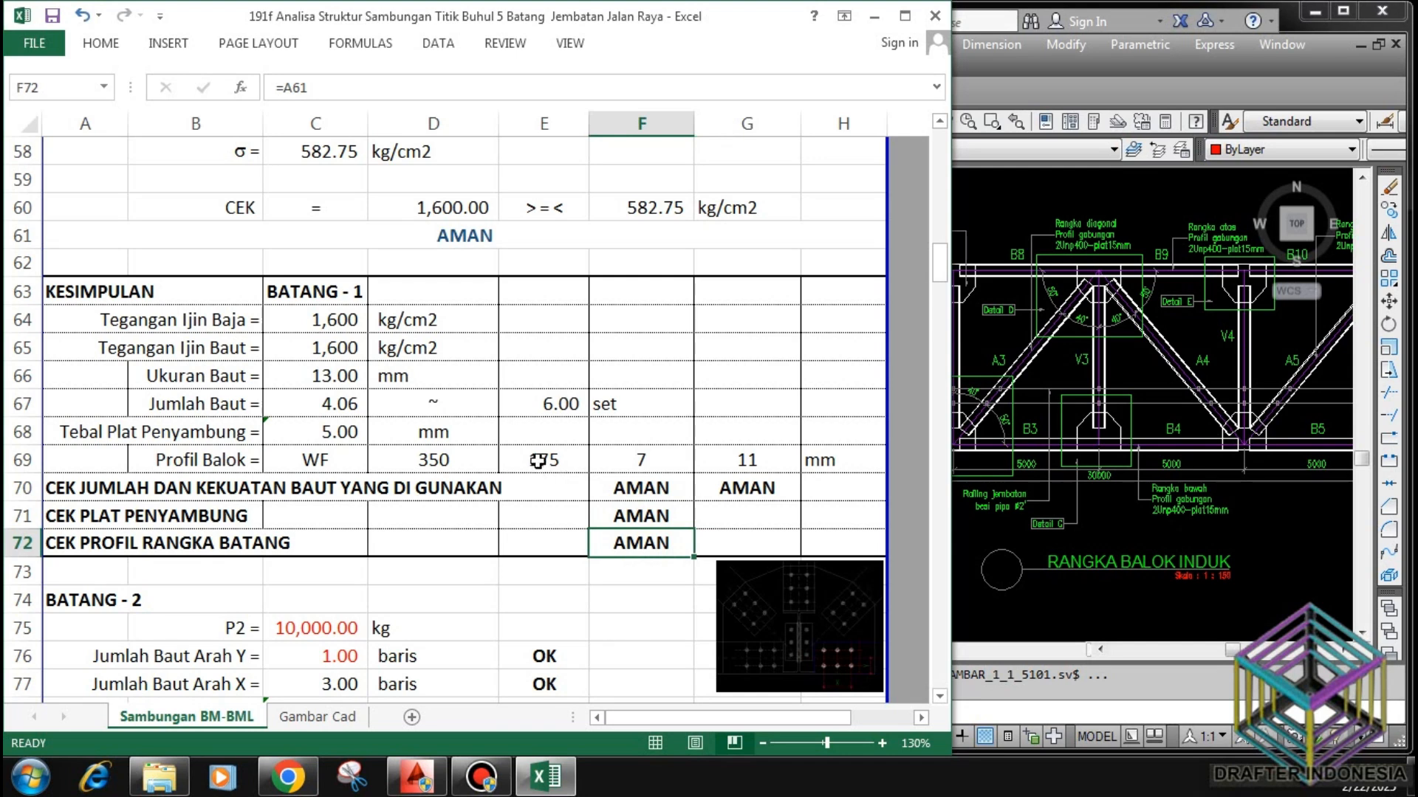
Set the Batang 2 load P2 to 6,000 kg and its Jumlah Baut Arah Y to 1 row.
scroll(554, 519, down, 4)
click(76, 257)
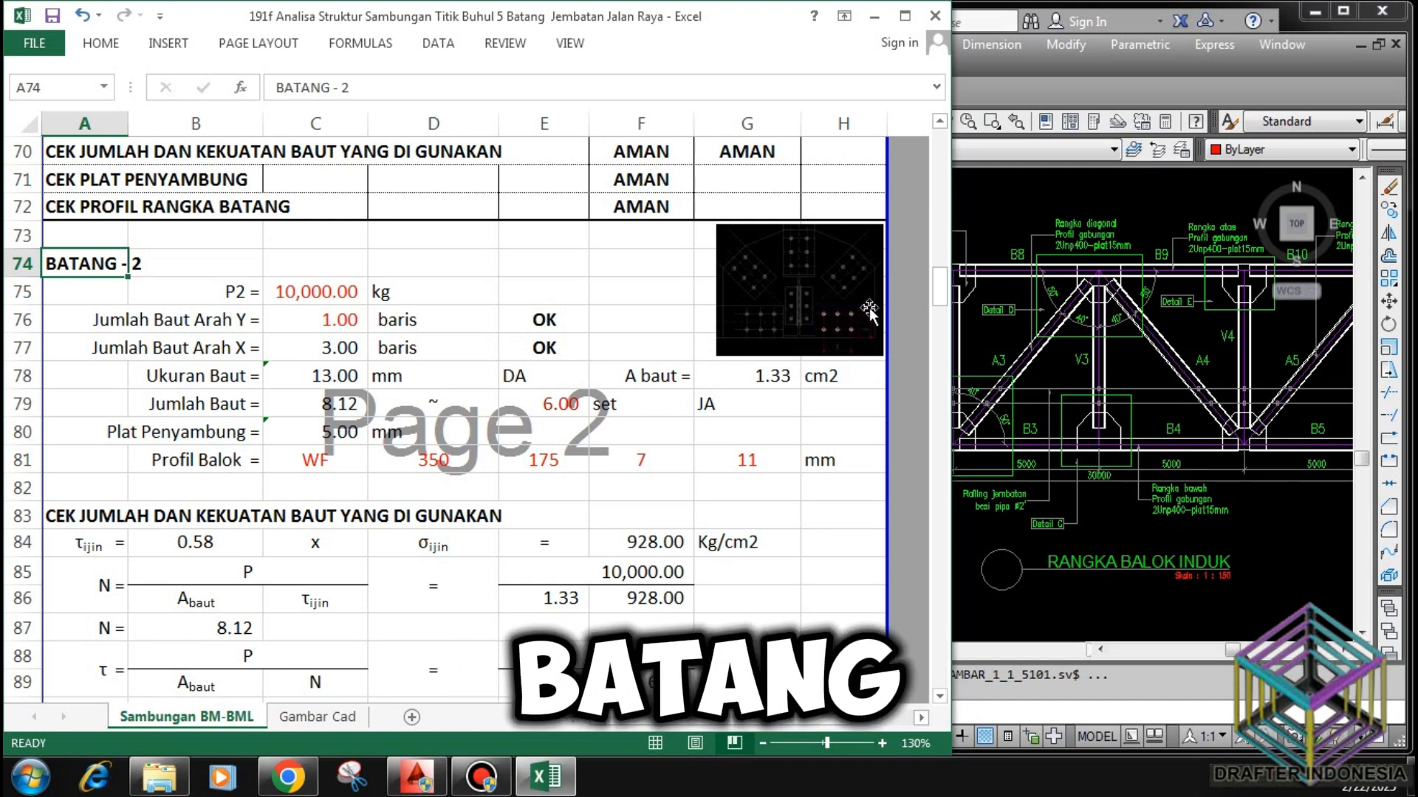
click(334, 295)
text(6,)
text(000)
key(Return)
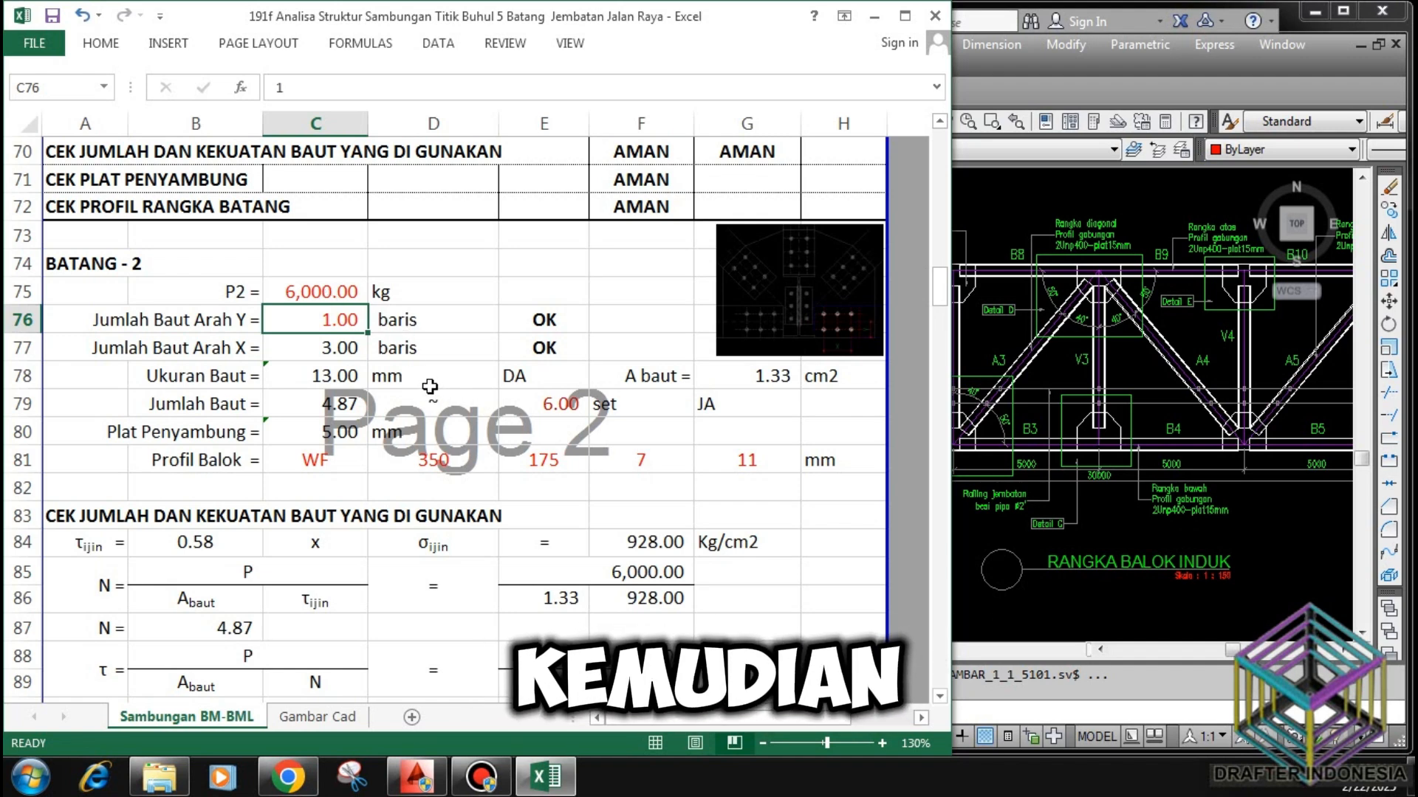
text(1)
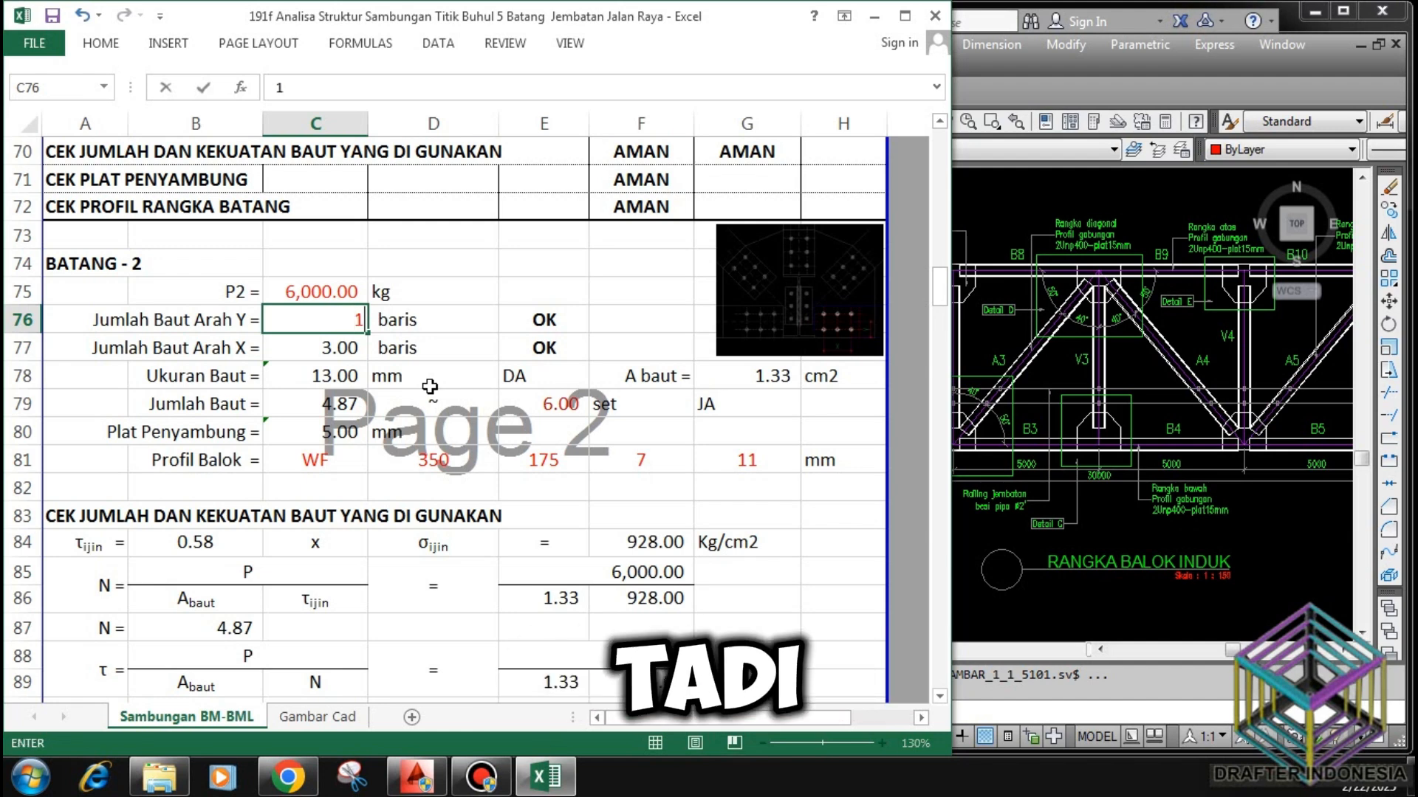
key(Return)
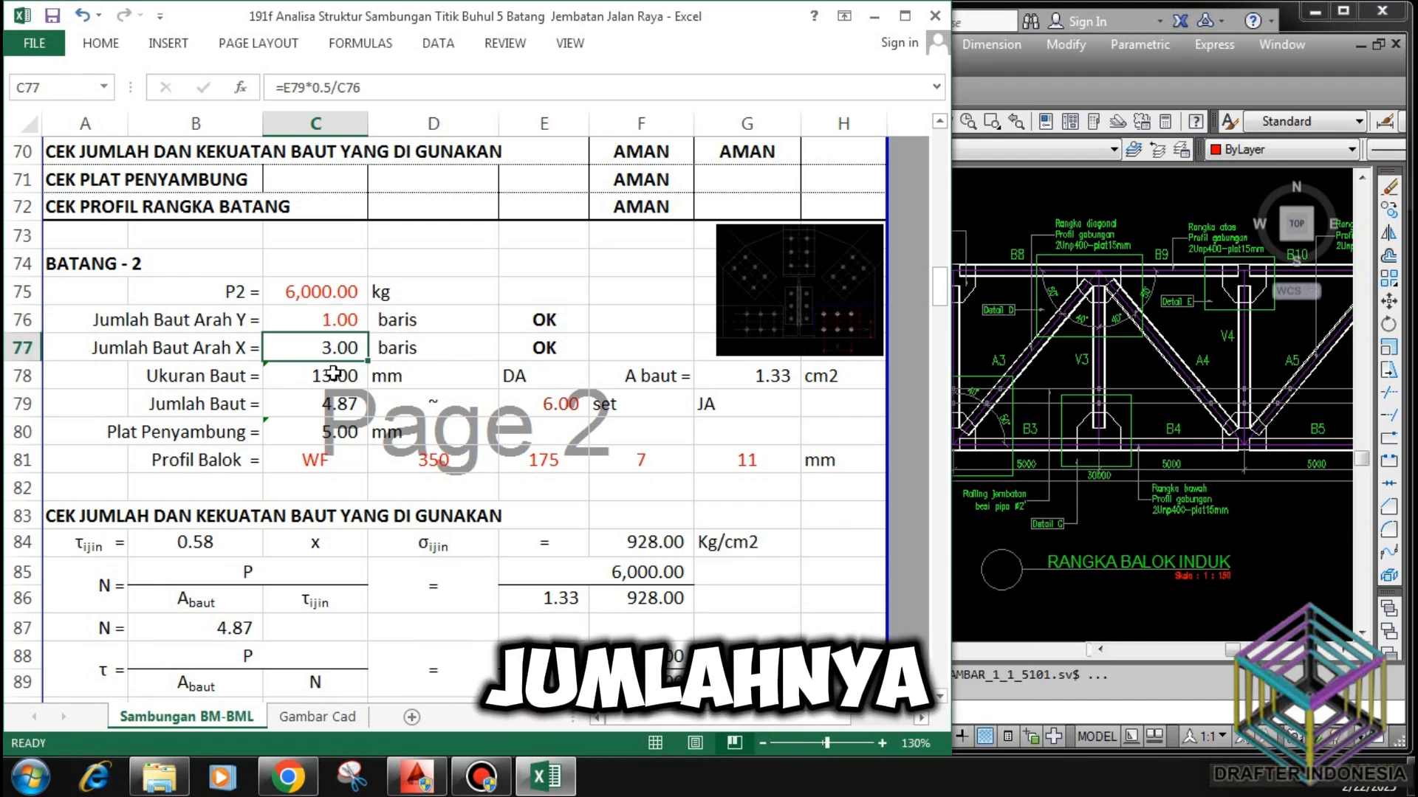
Inspect the bolt size, bolt area formula and required bolt count of Batang 2.
click(332, 376)
click(779, 375)
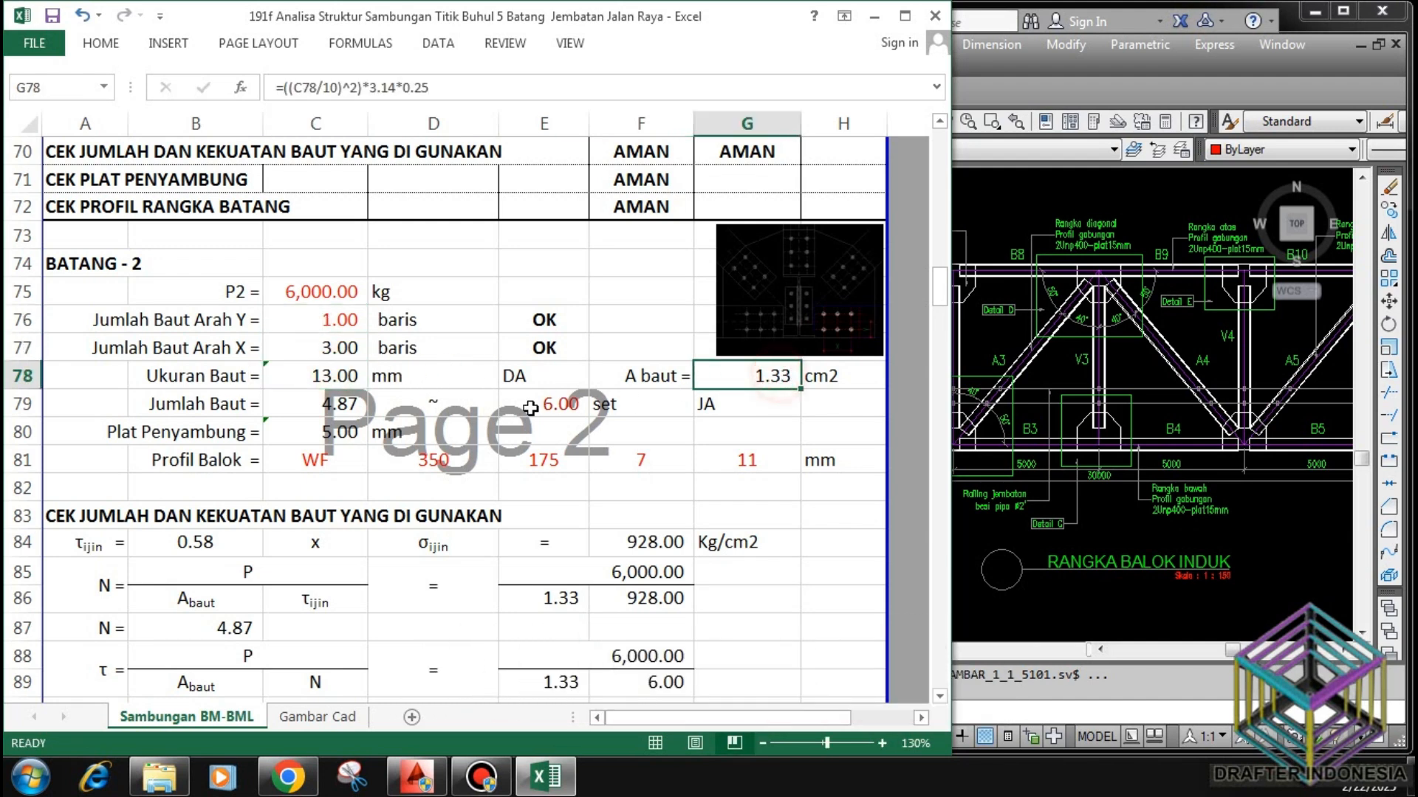
click(328, 403)
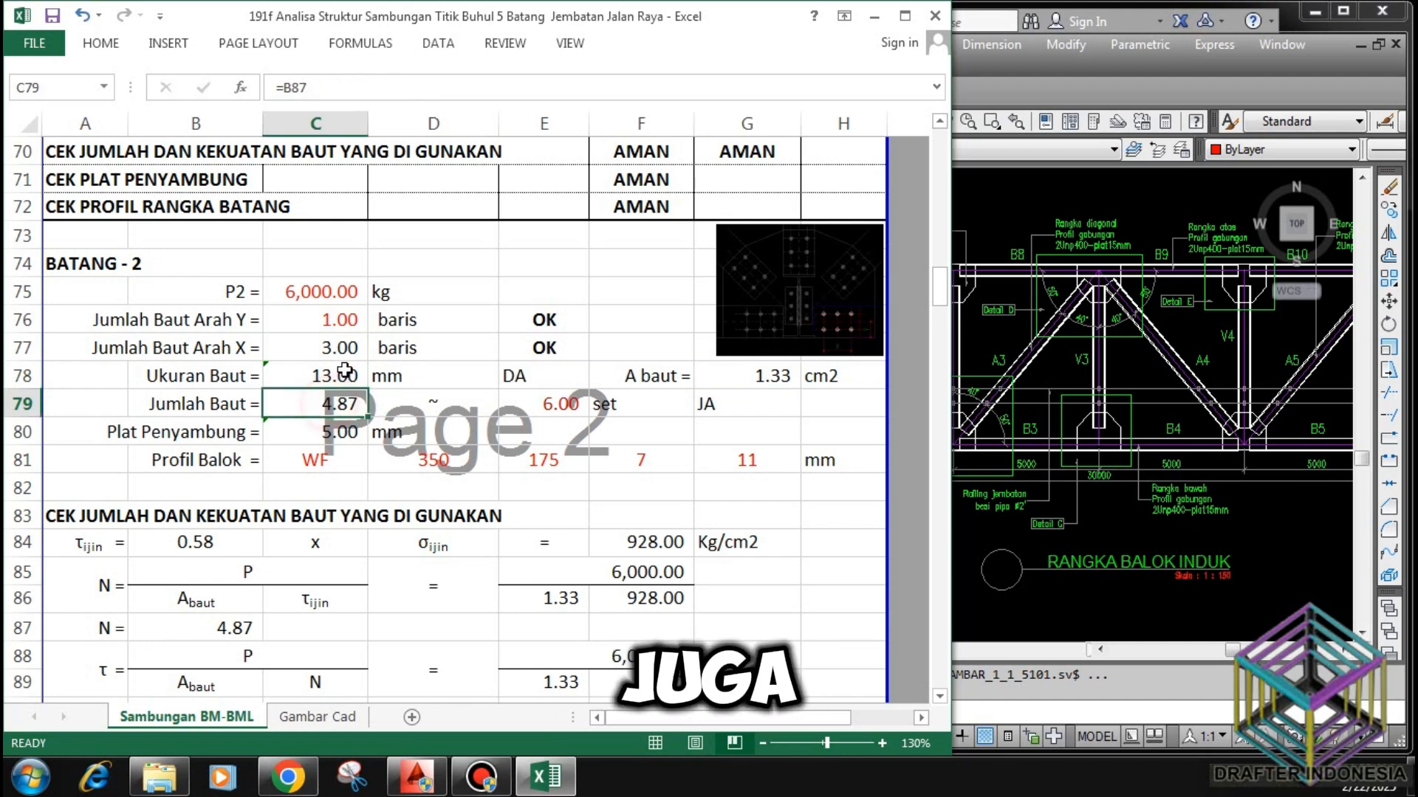
Try a bolt count of 5 sets for Batang 2, and restore it to 6 sets.
click(565, 404)
text(5)
key(Return)
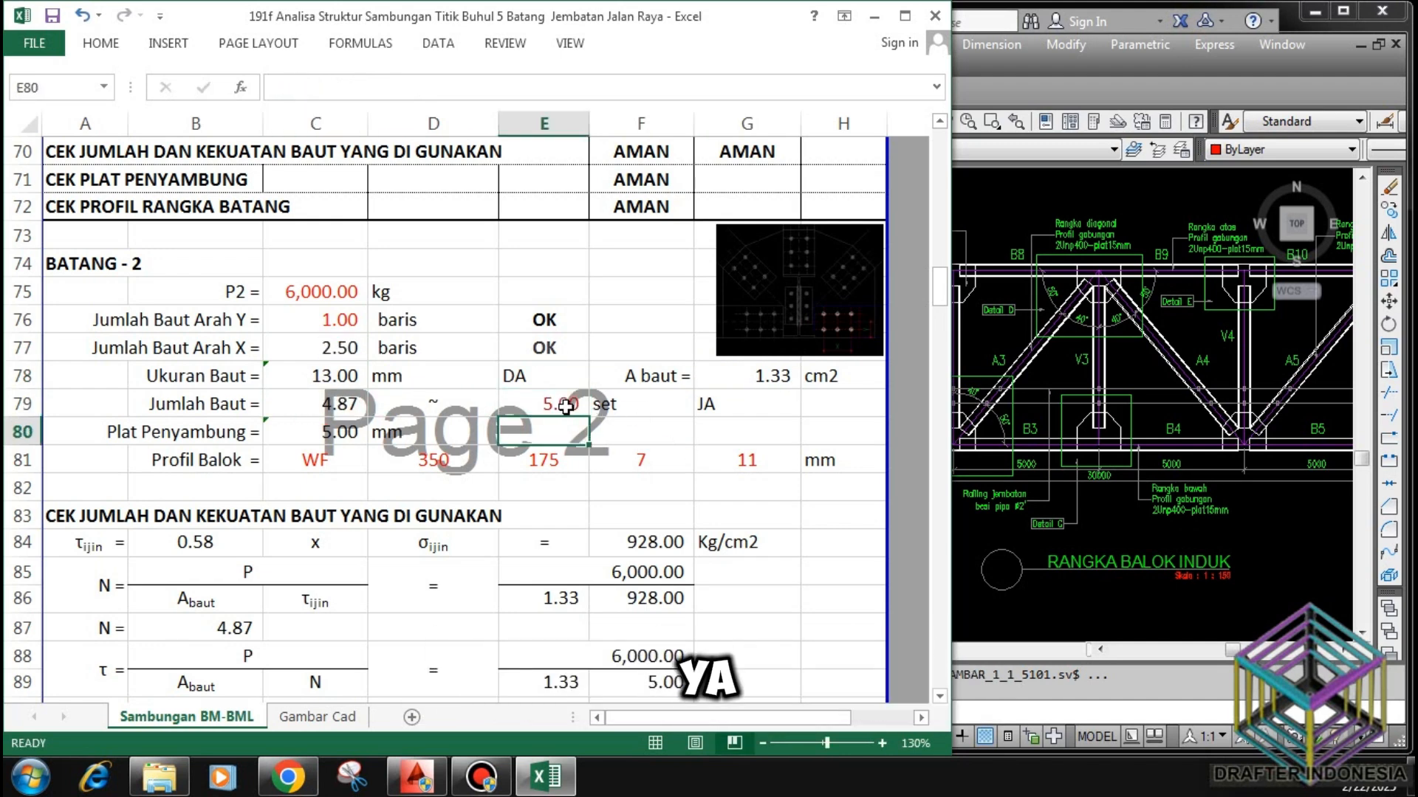
click(553, 404)
text(6)
key(ctrl+Return)
key(Return)
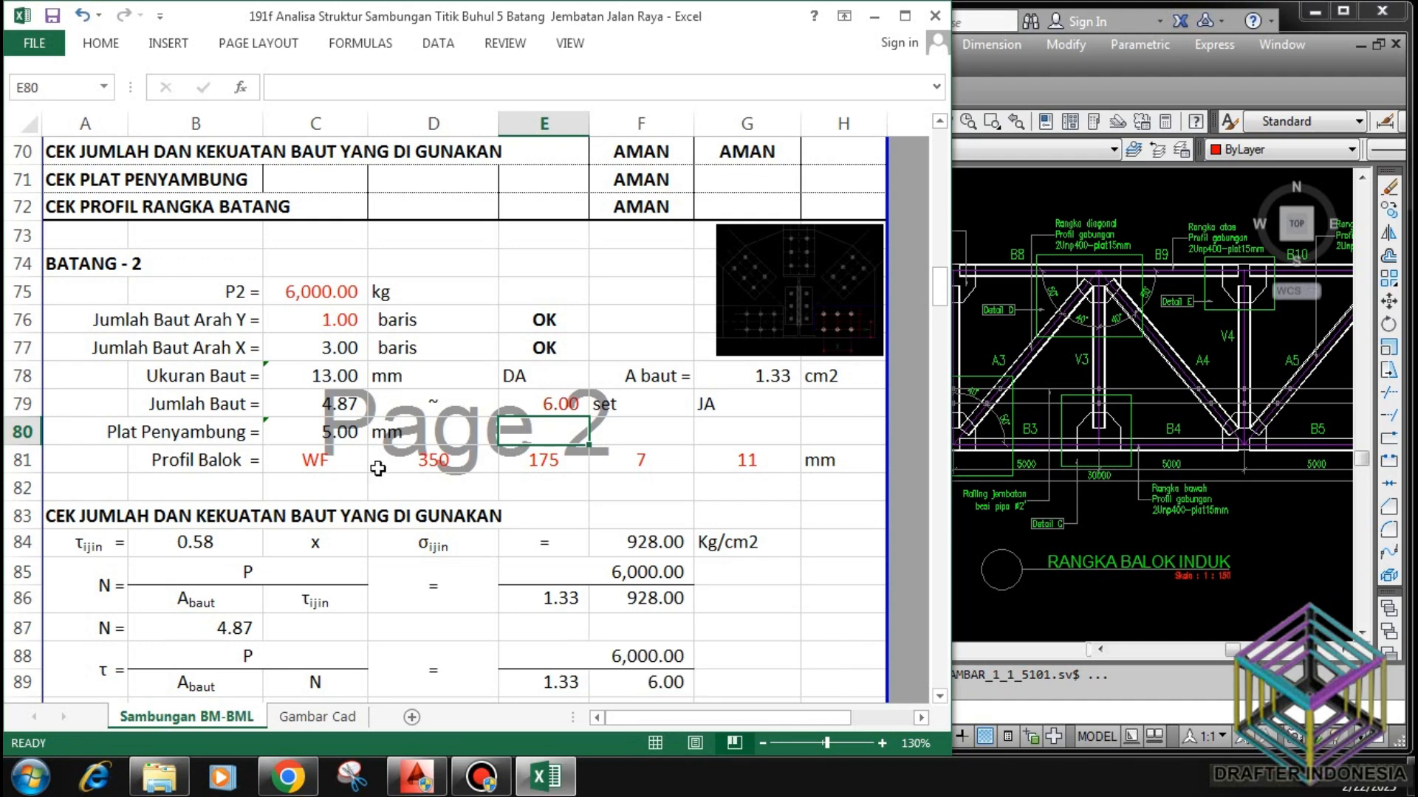
Review the linked connecting plate thickness and the WF beam profile dimensions among the Batang 2 inputs.
click(336, 432)
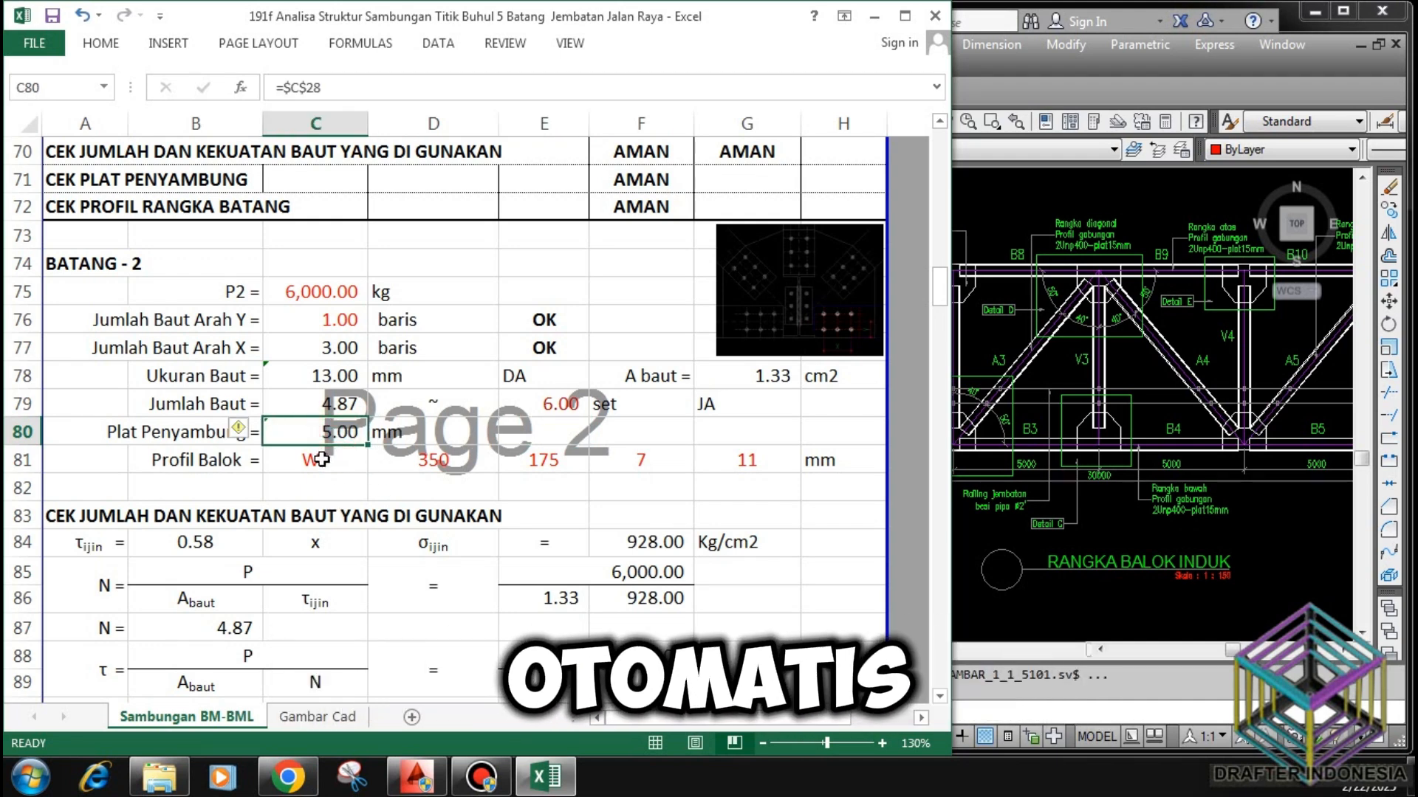
click(321, 462)
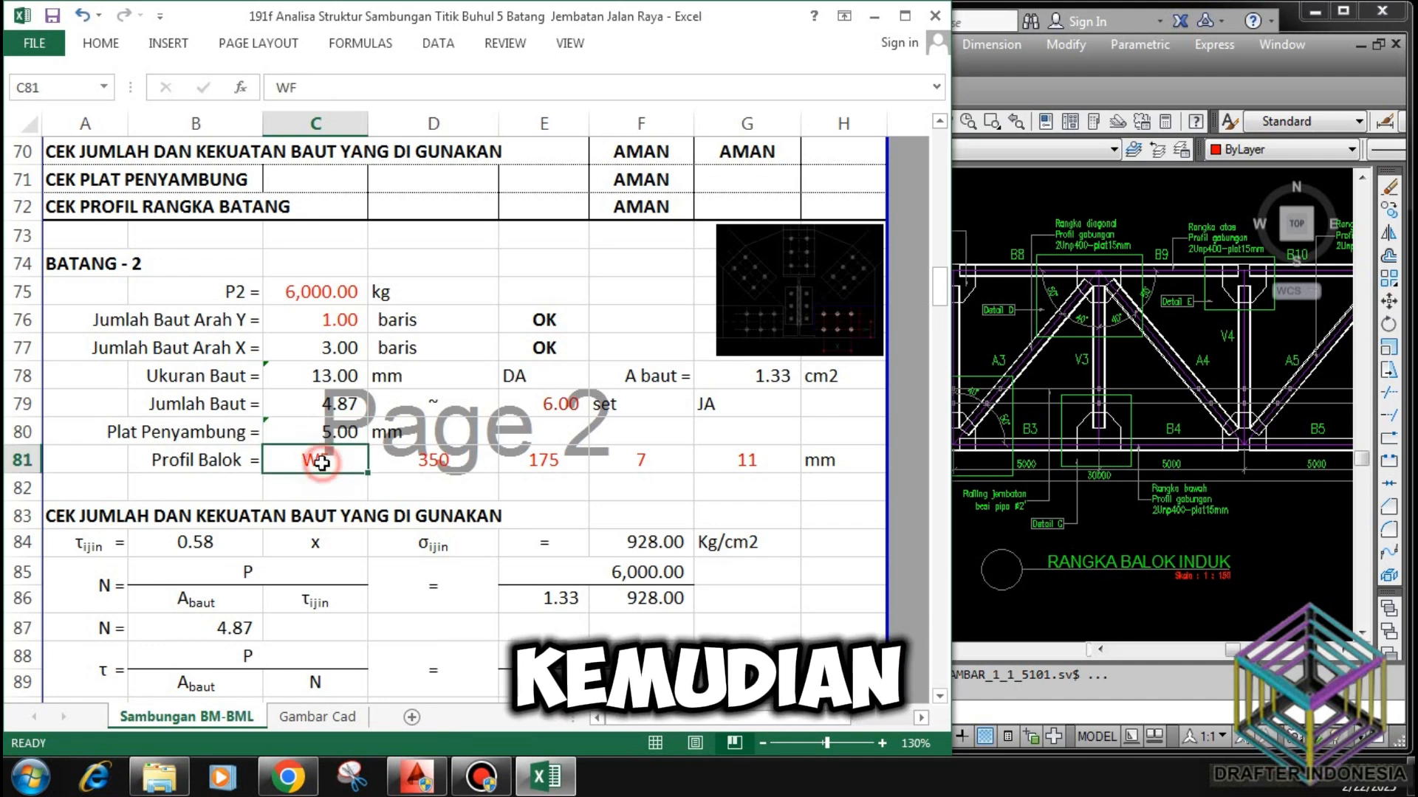
click(434, 463)
click(553, 465)
click(635, 461)
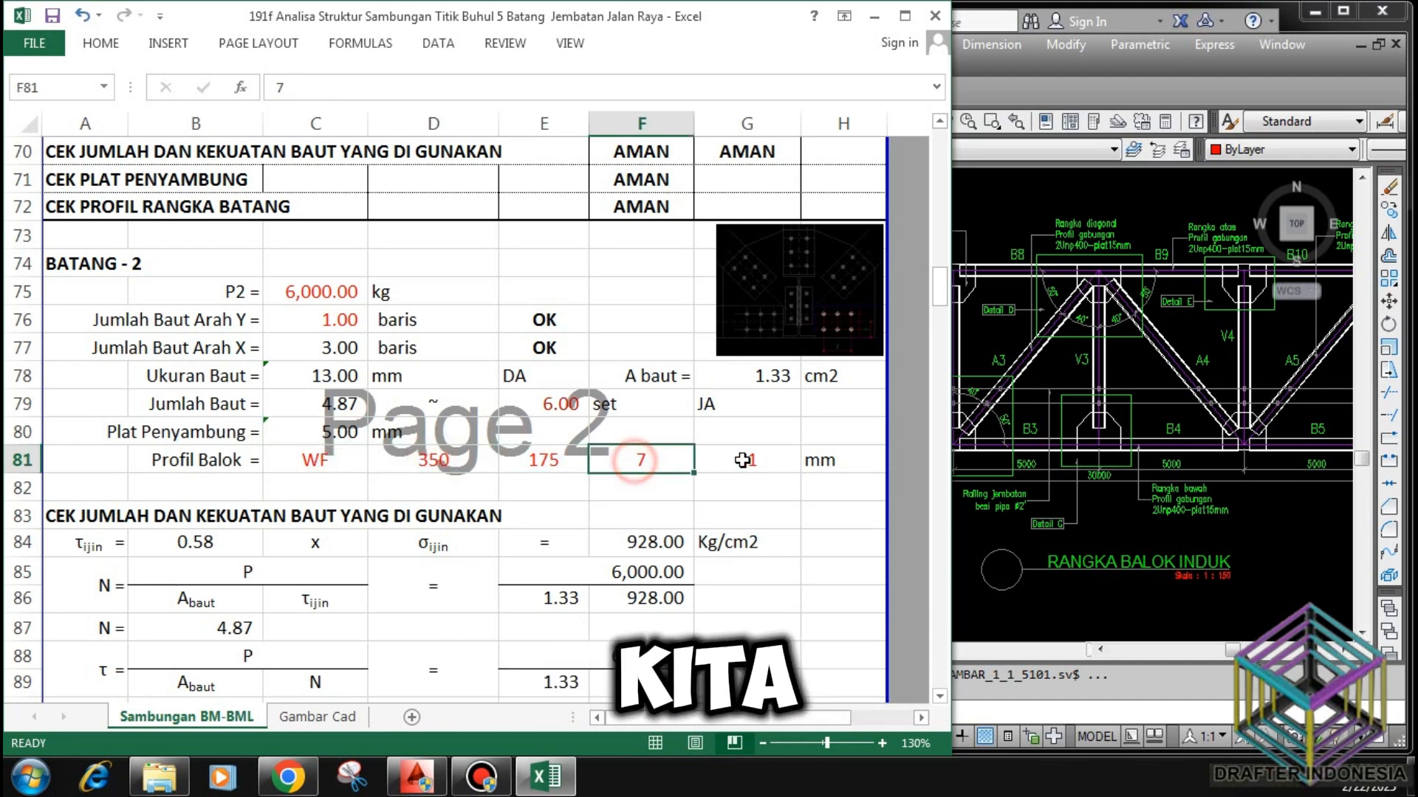
click(747, 460)
click(835, 460)
Examine the allowable bolt shear stress calculation in the Batang 2 bolt strength check.
scroll(395, 370, down, 2)
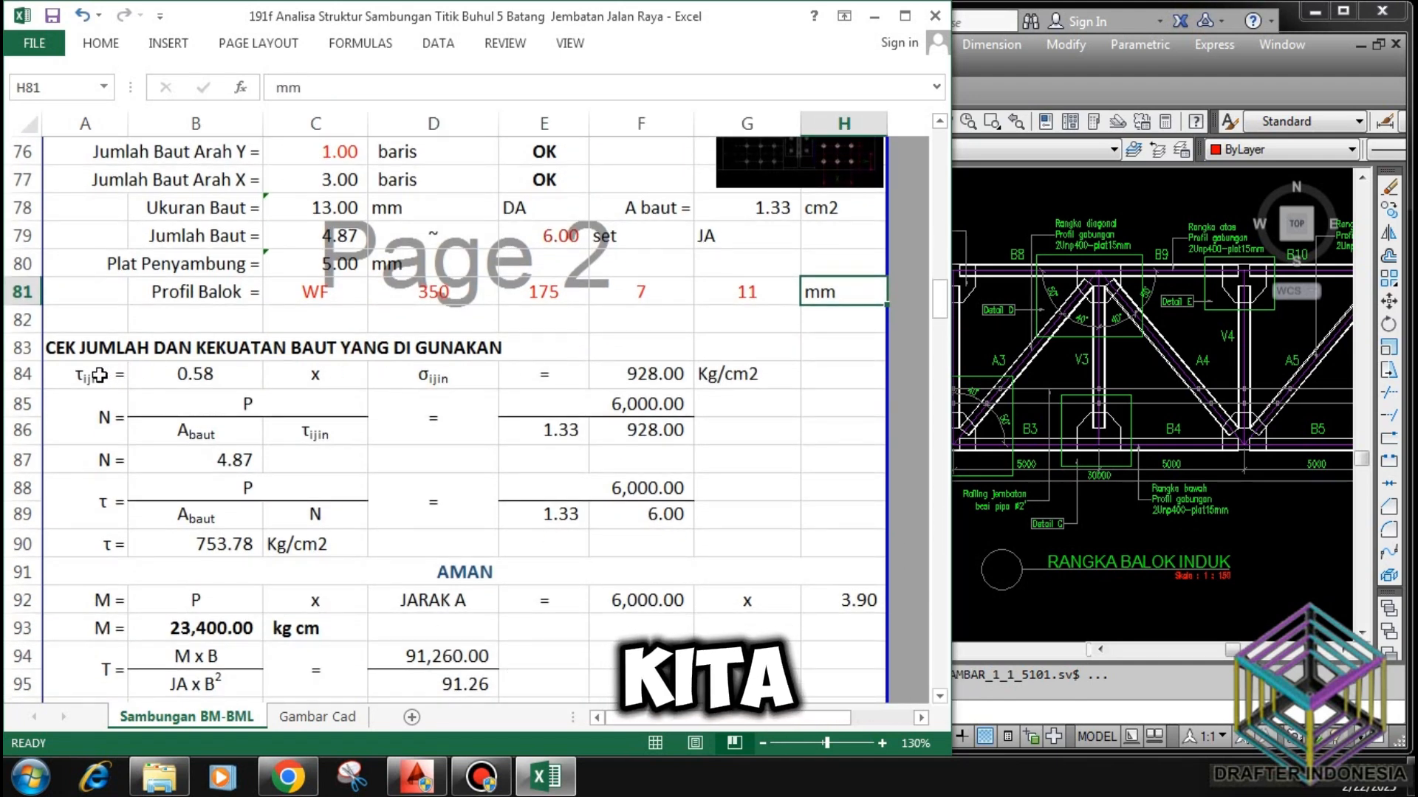
click(100, 375)
click(199, 373)
click(433, 376)
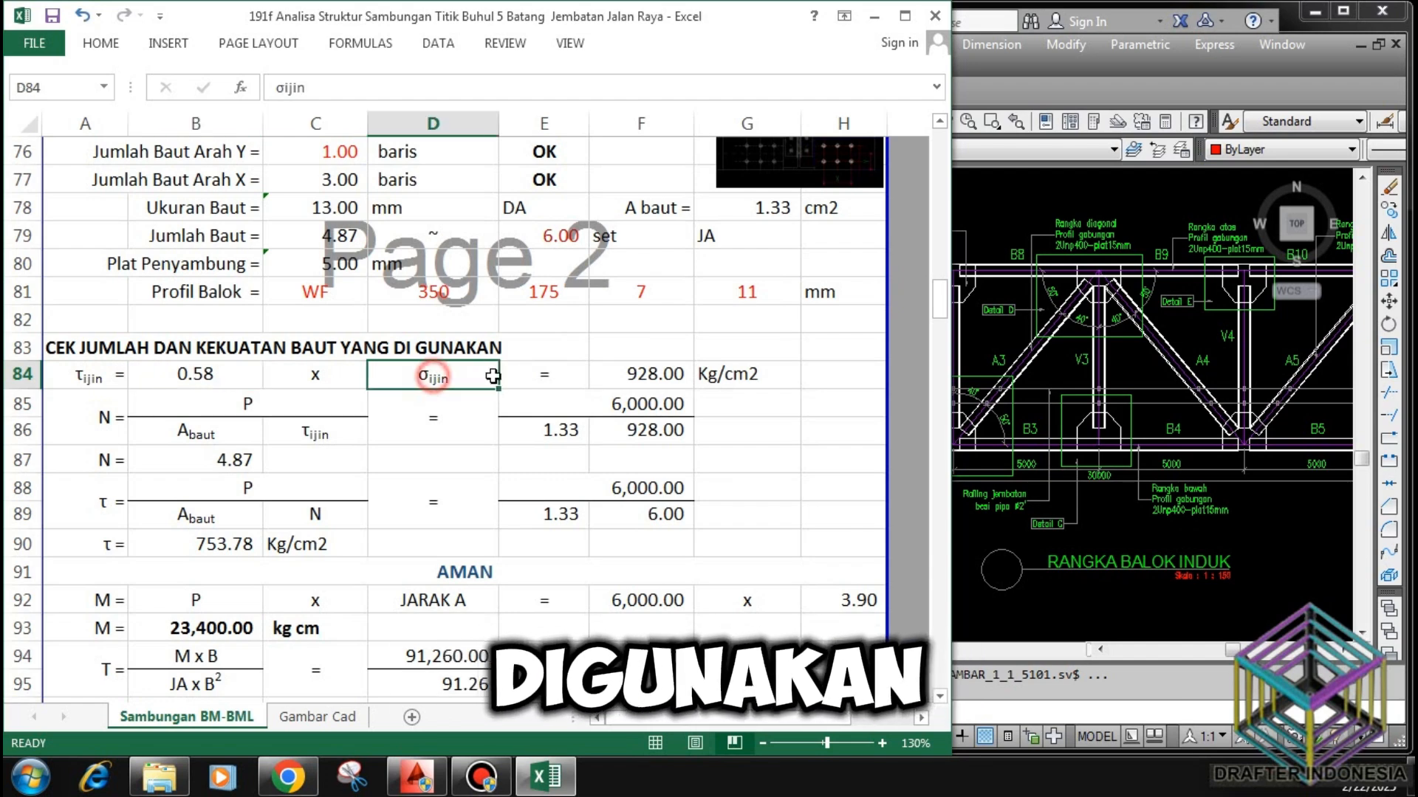
click(650, 377)
Inspect the Batang 2 required bolt count N formula, including its load, bolt area and allowable shear stress terms.
click(264, 403)
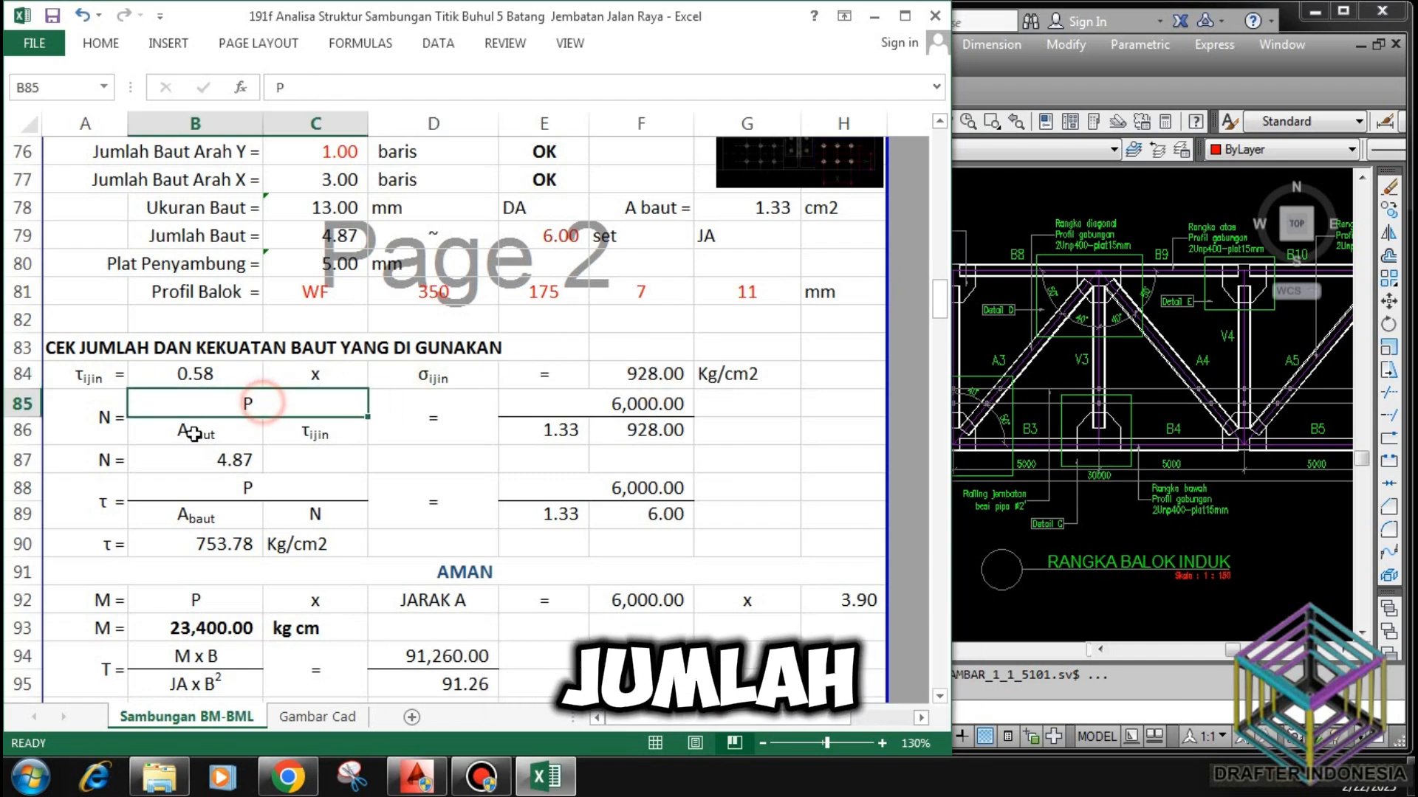
click(194, 434)
click(301, 432)
click(557, 403)
click(570, 429)
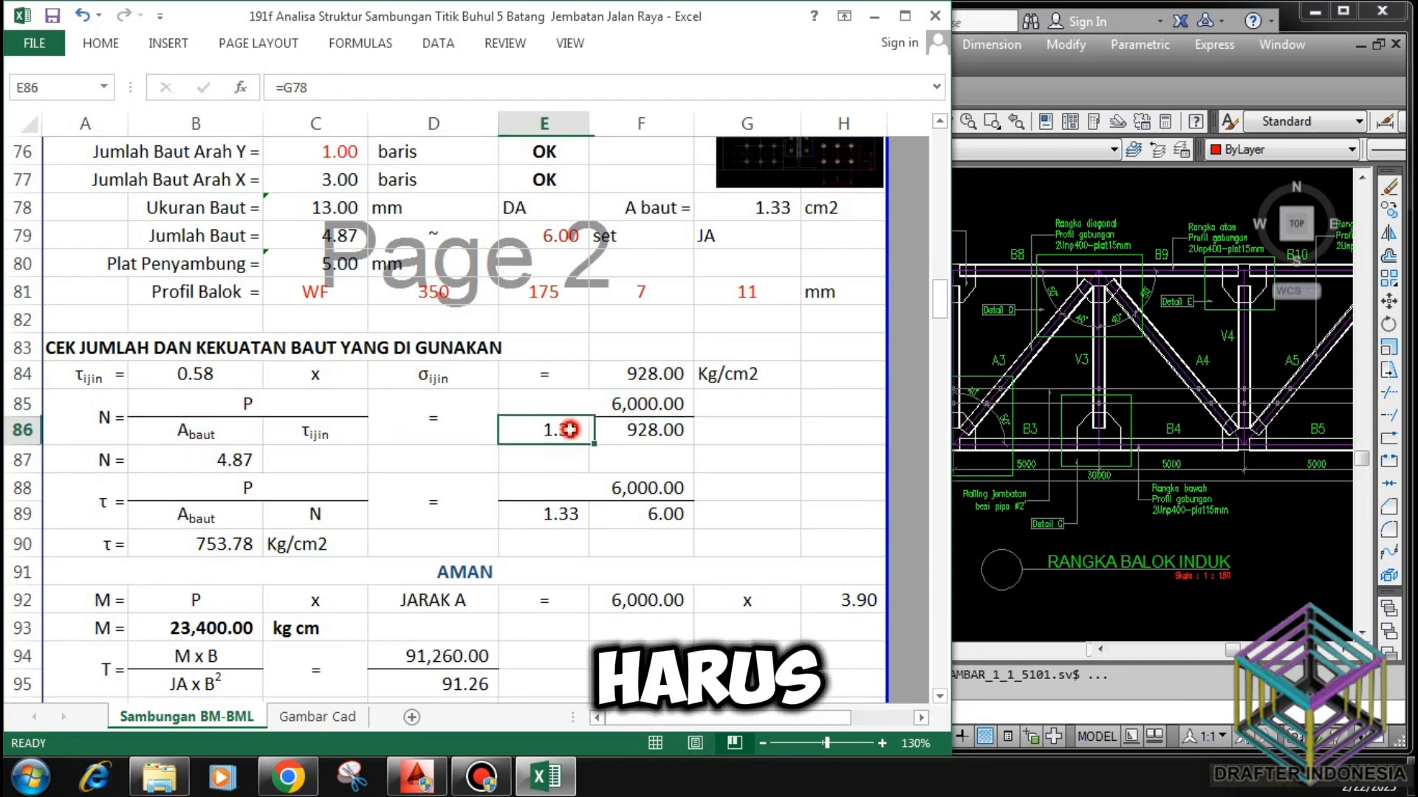
click(640, 430)
click(234, 460)
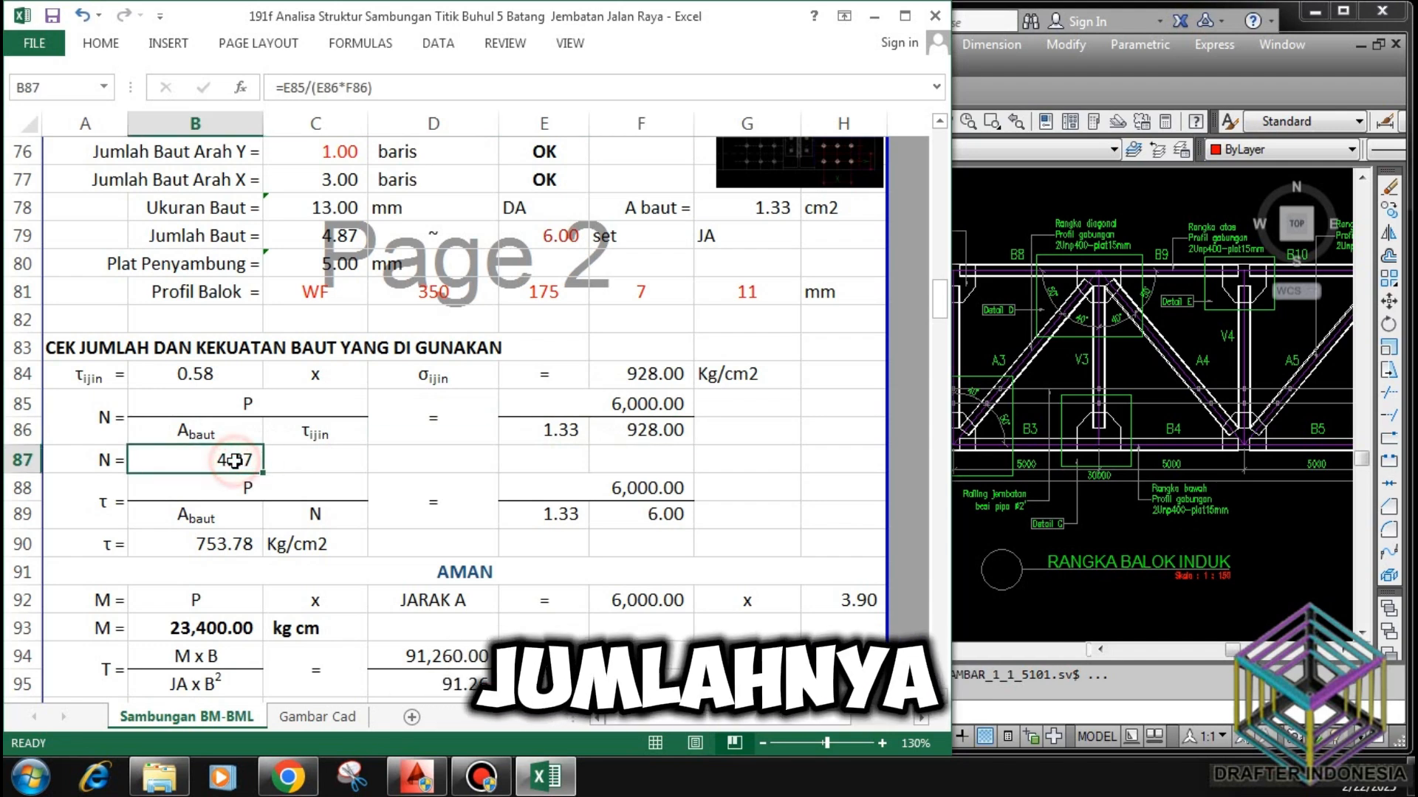
Review the Batang 2 bolt shear stress calculation and the formula comparing it with the allowable shear stress.
click(228, 481)
click(211, 513)
click(304, 517)
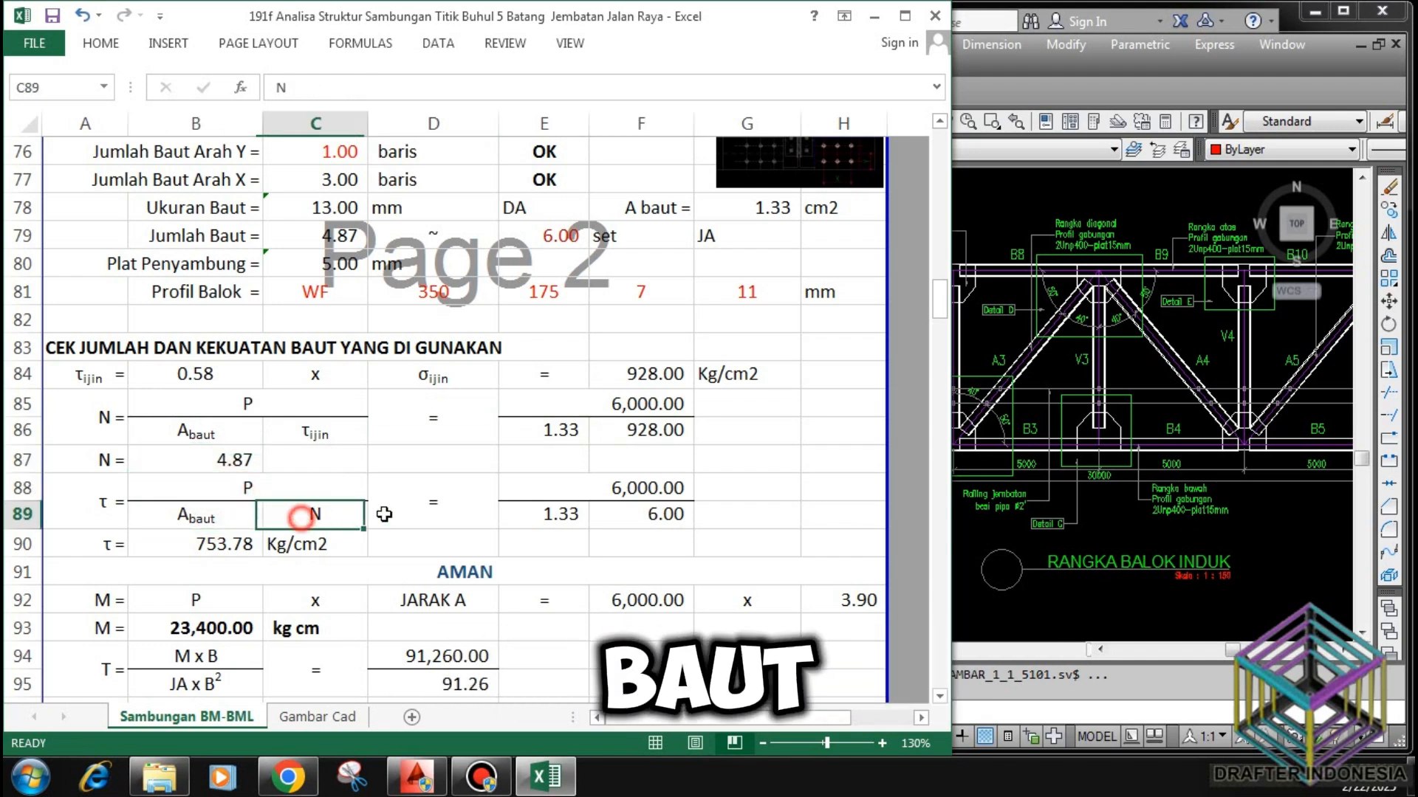
click(557, 515)
click(671, 514)
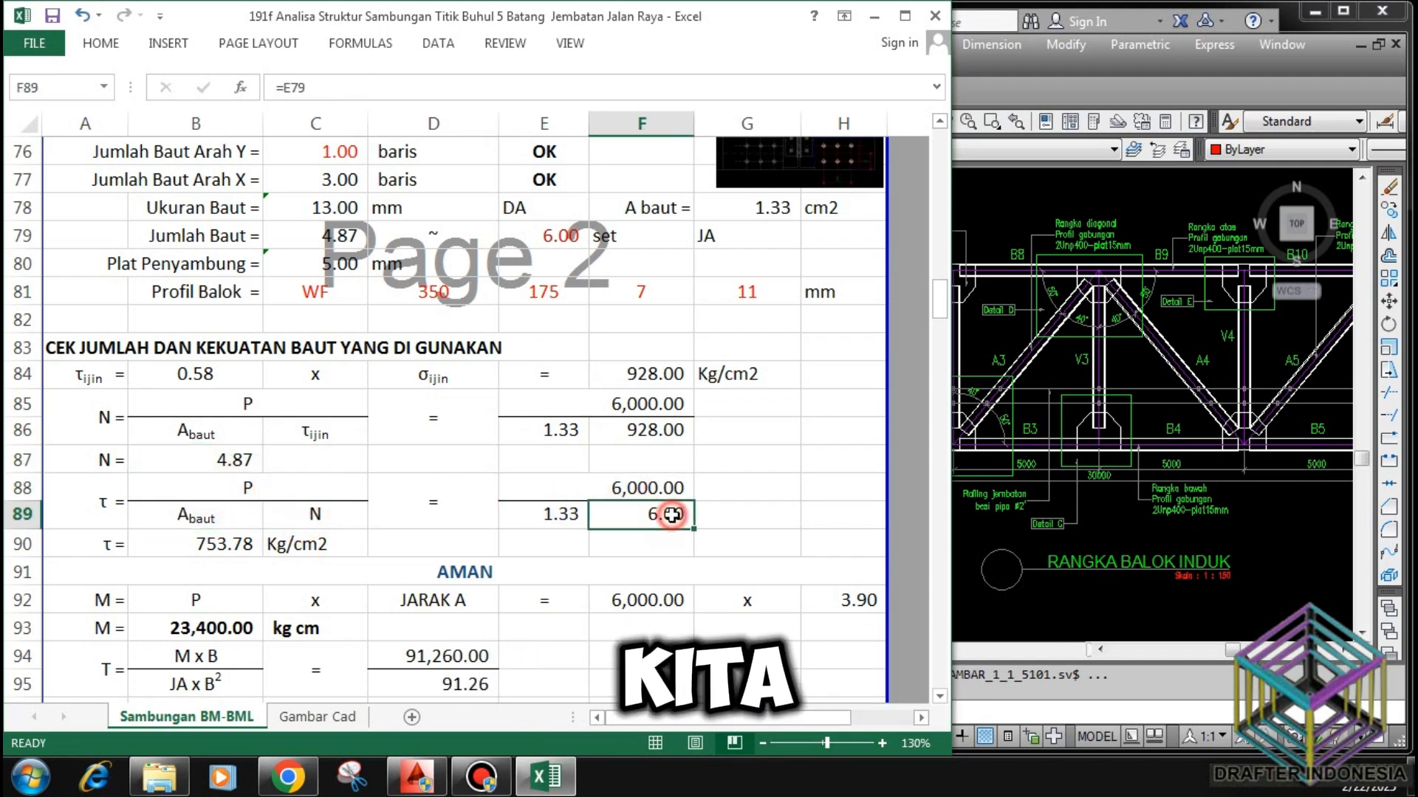
click(225, 547)
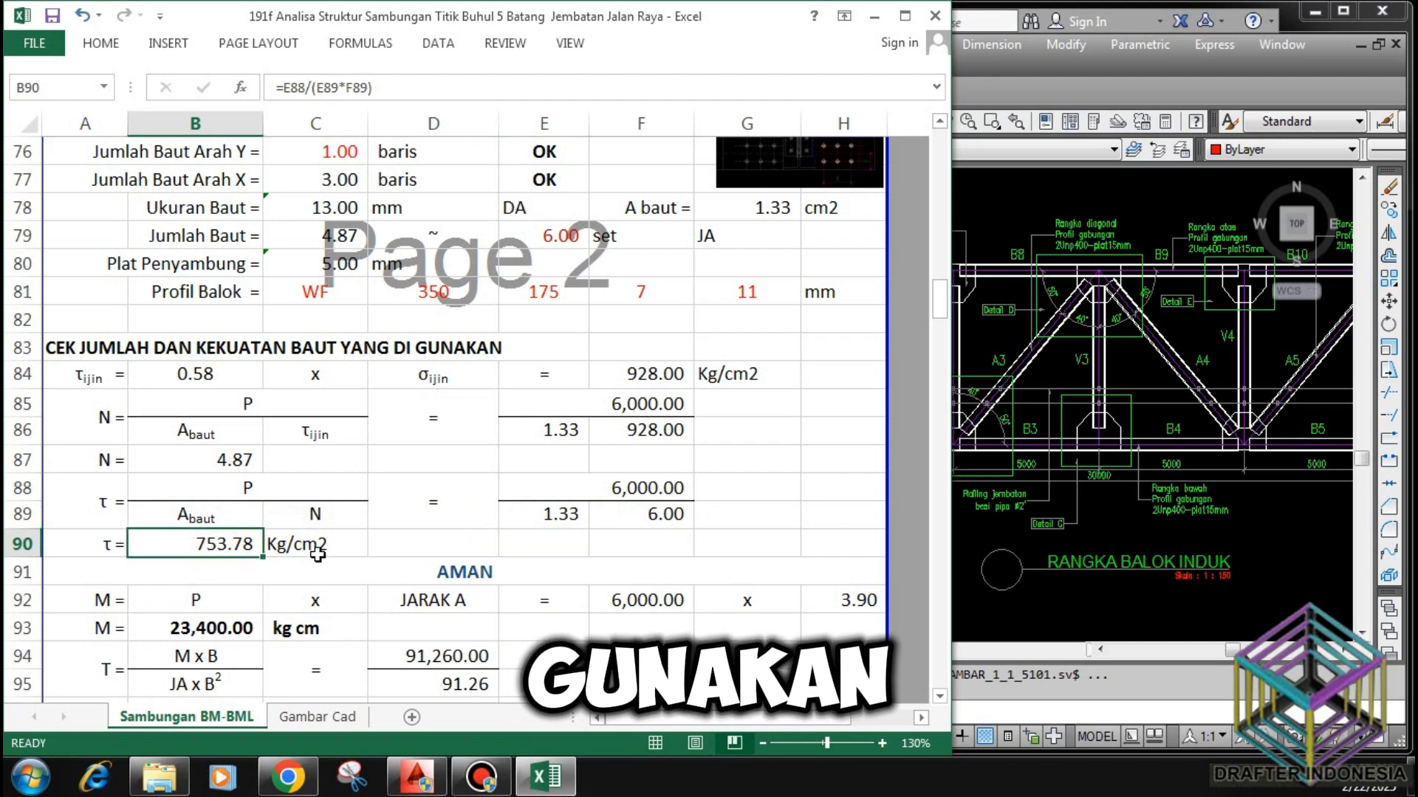
click(325, 545)
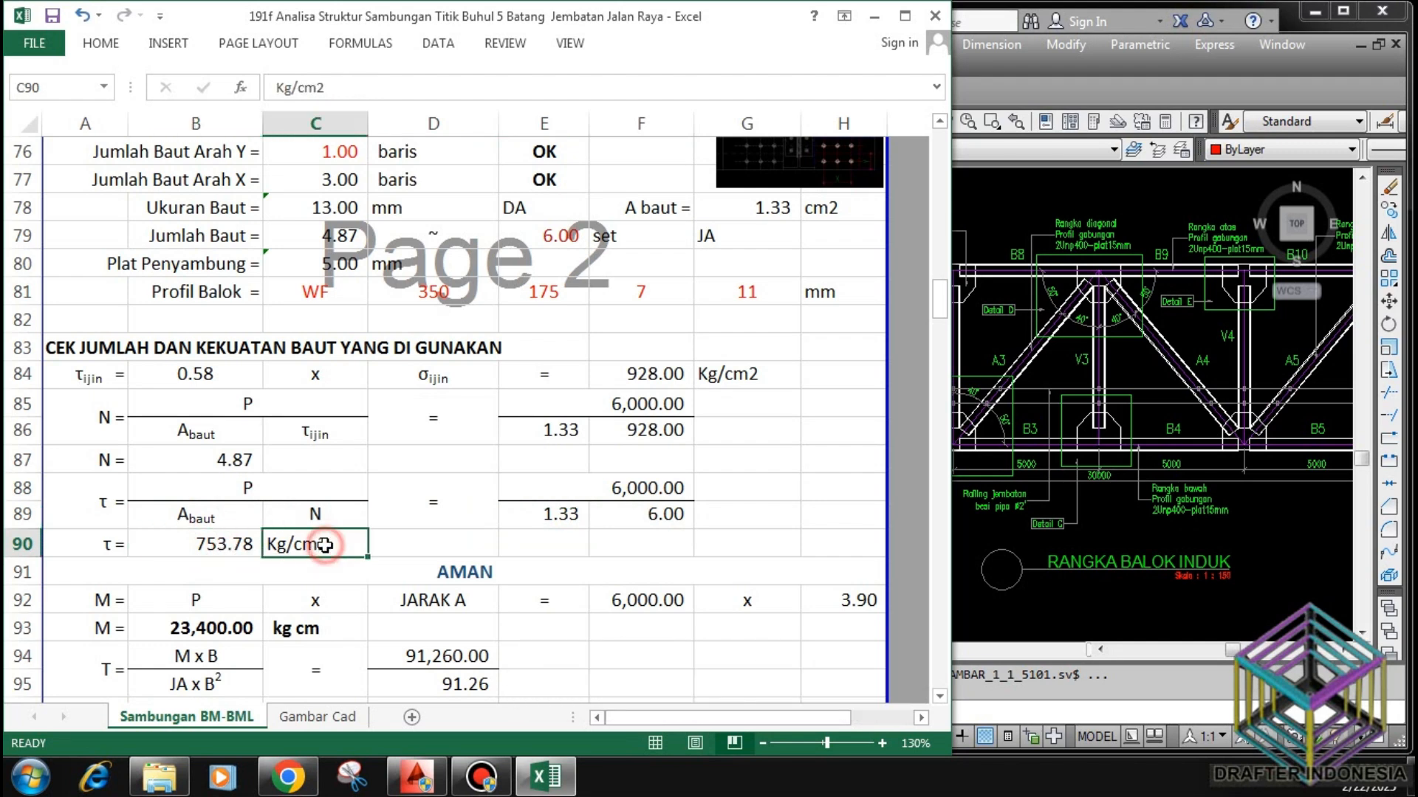
click(366, 575)
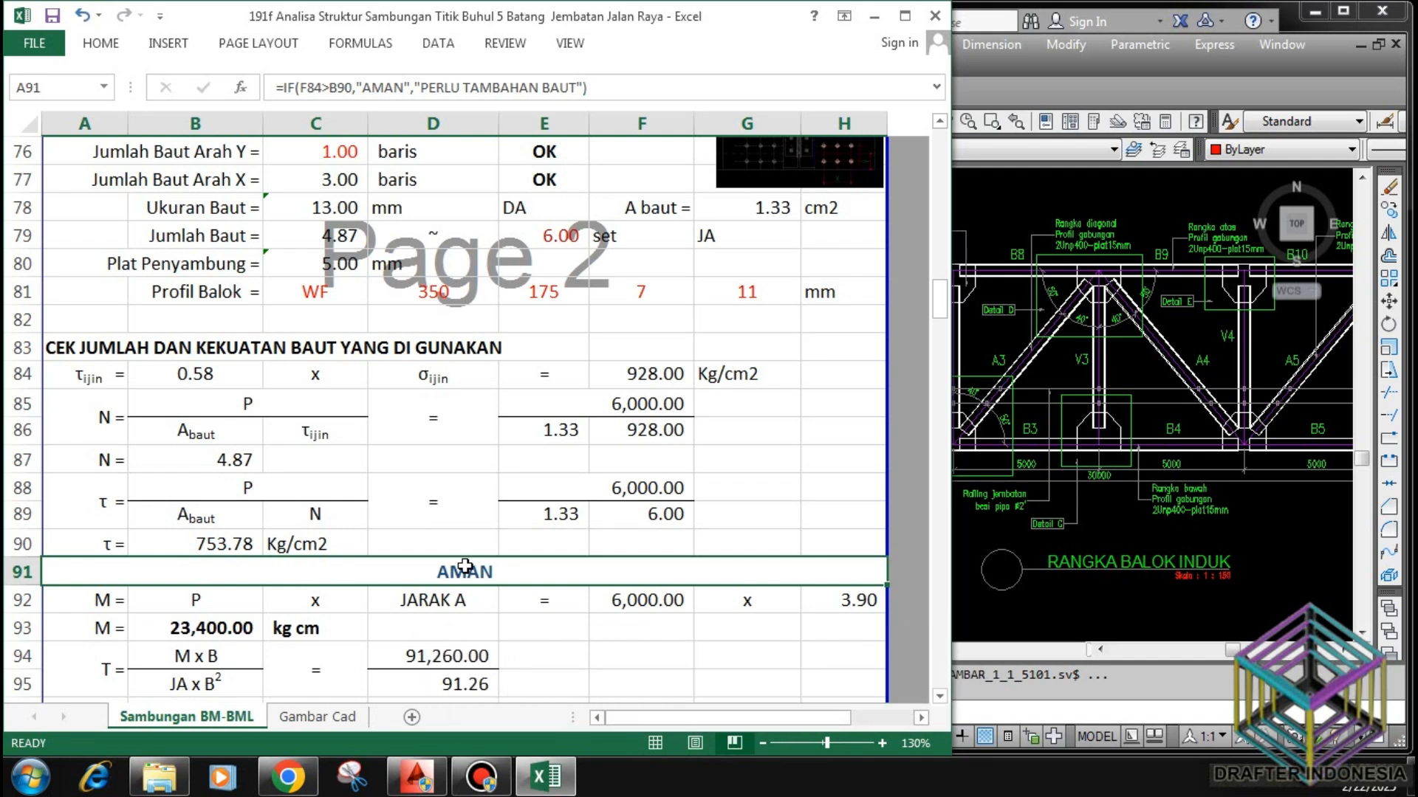
Examine the Batang 2 moment calculation M from the load P and JARAK A.
scroll(463, 565, down, 1)
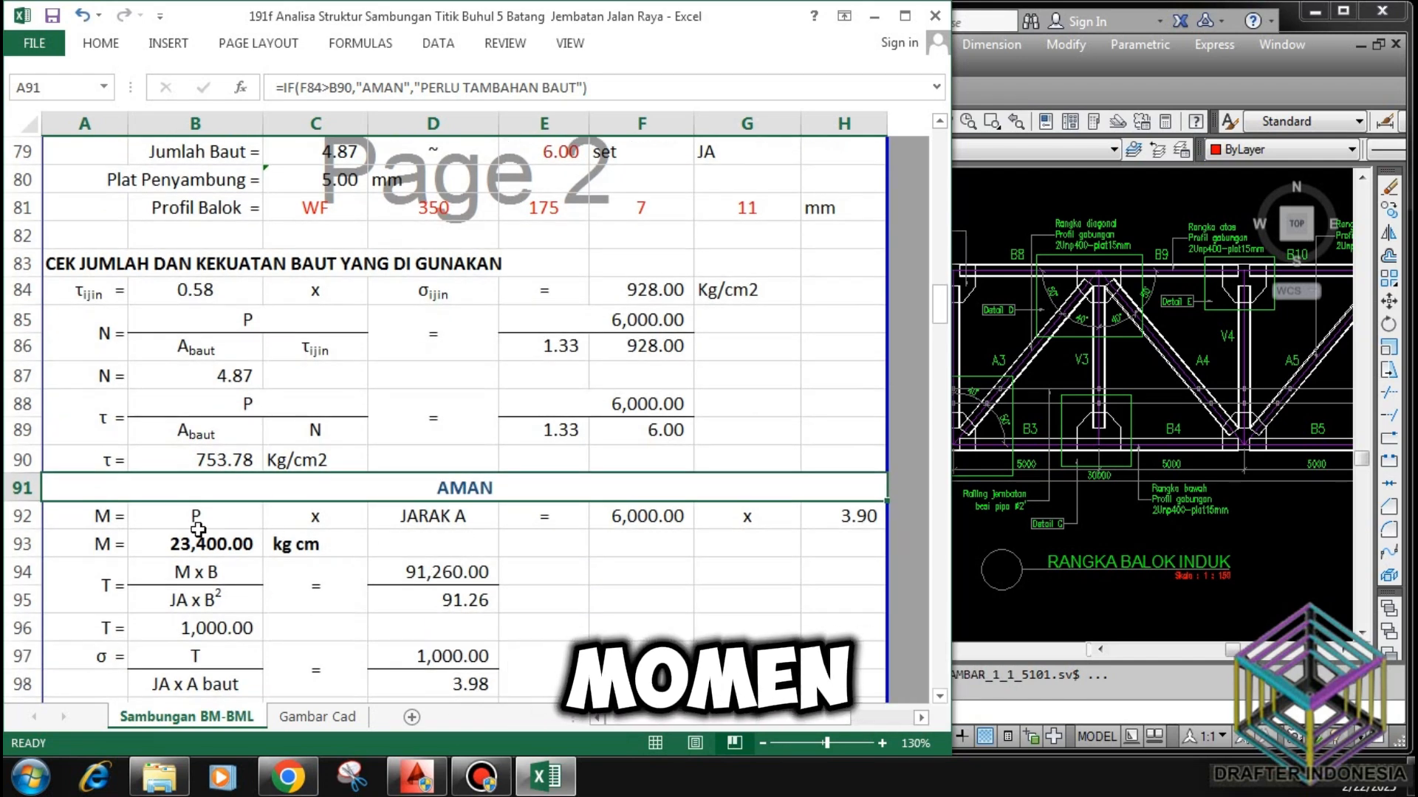
click(104, 517)
click(185, 516)
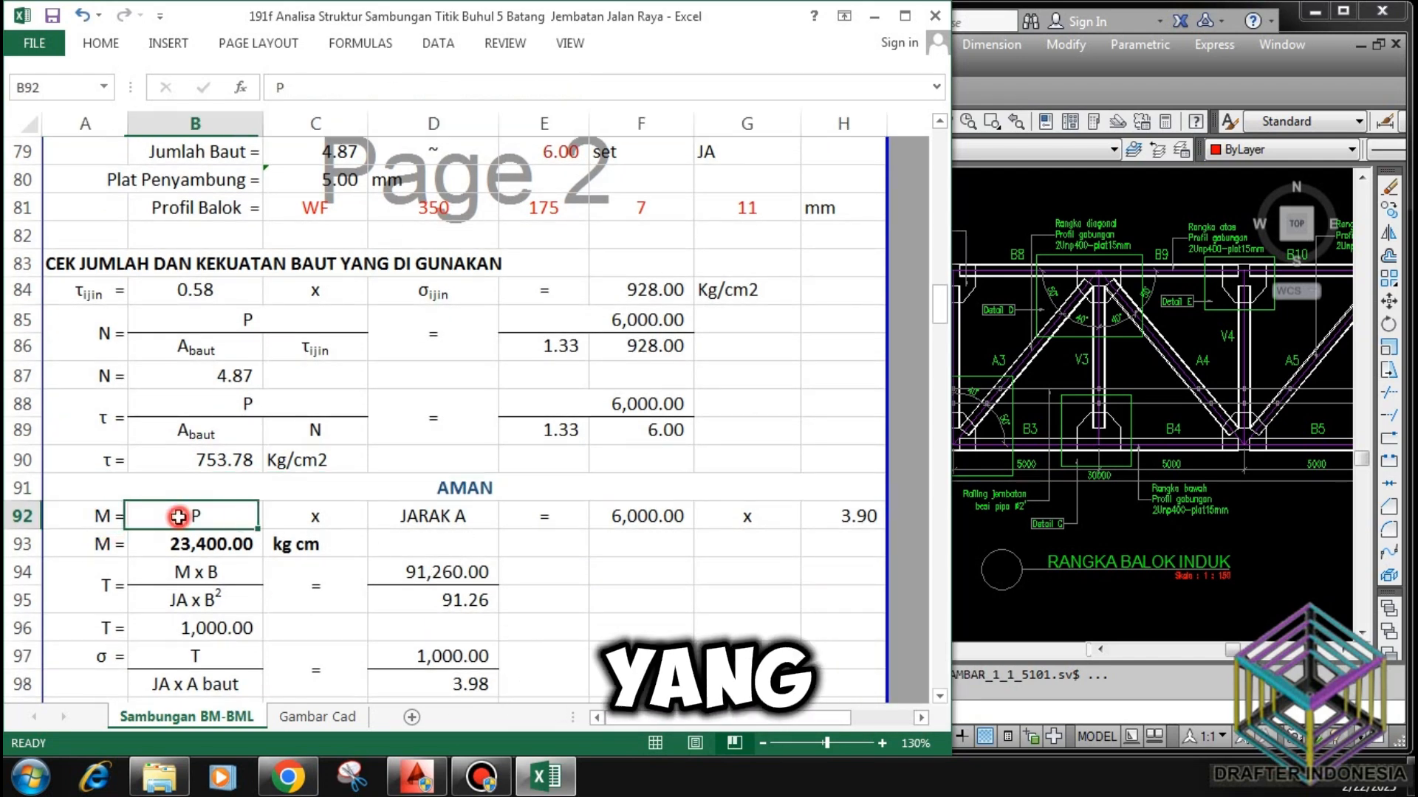
click(412, 515)
click(613, 515)
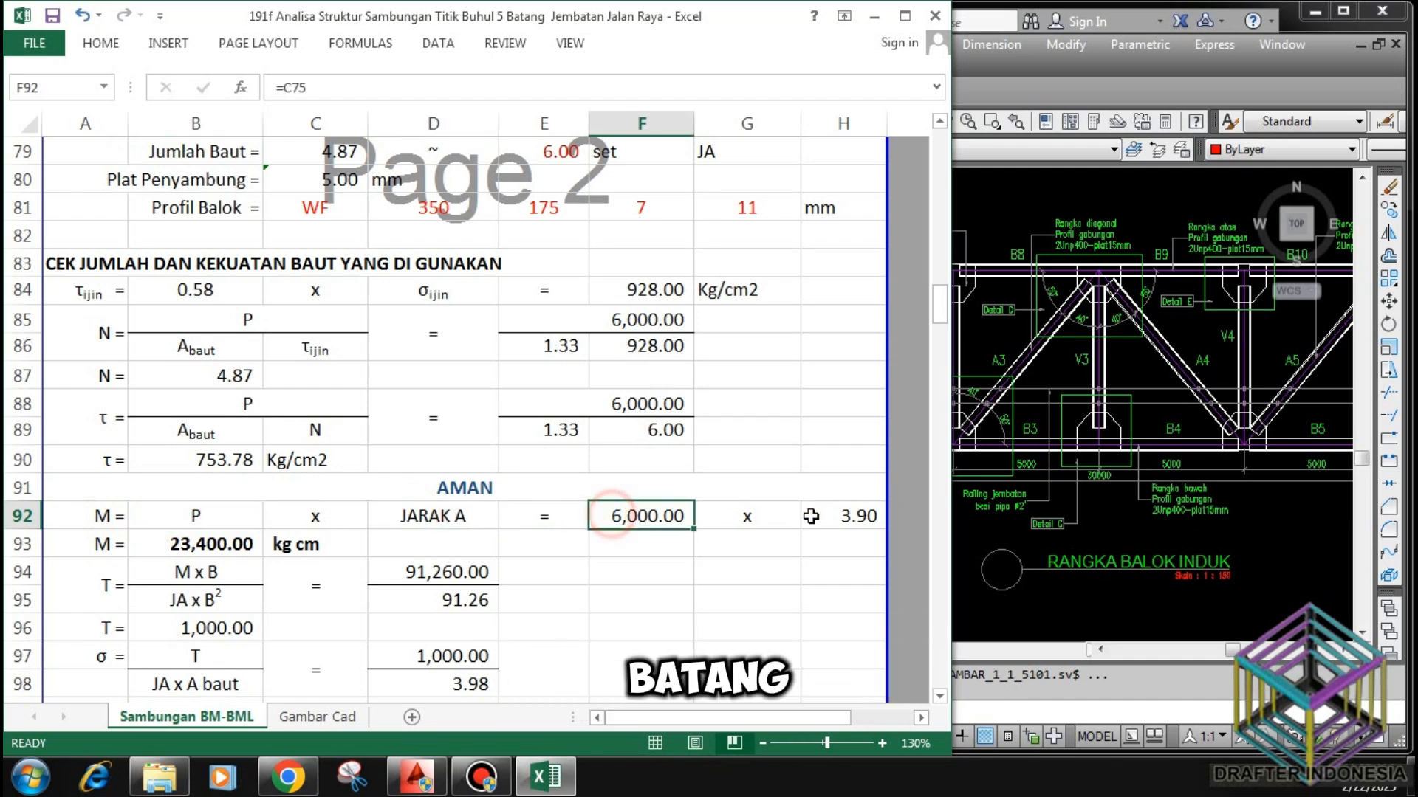
click(846, 518)
click(237, 544)
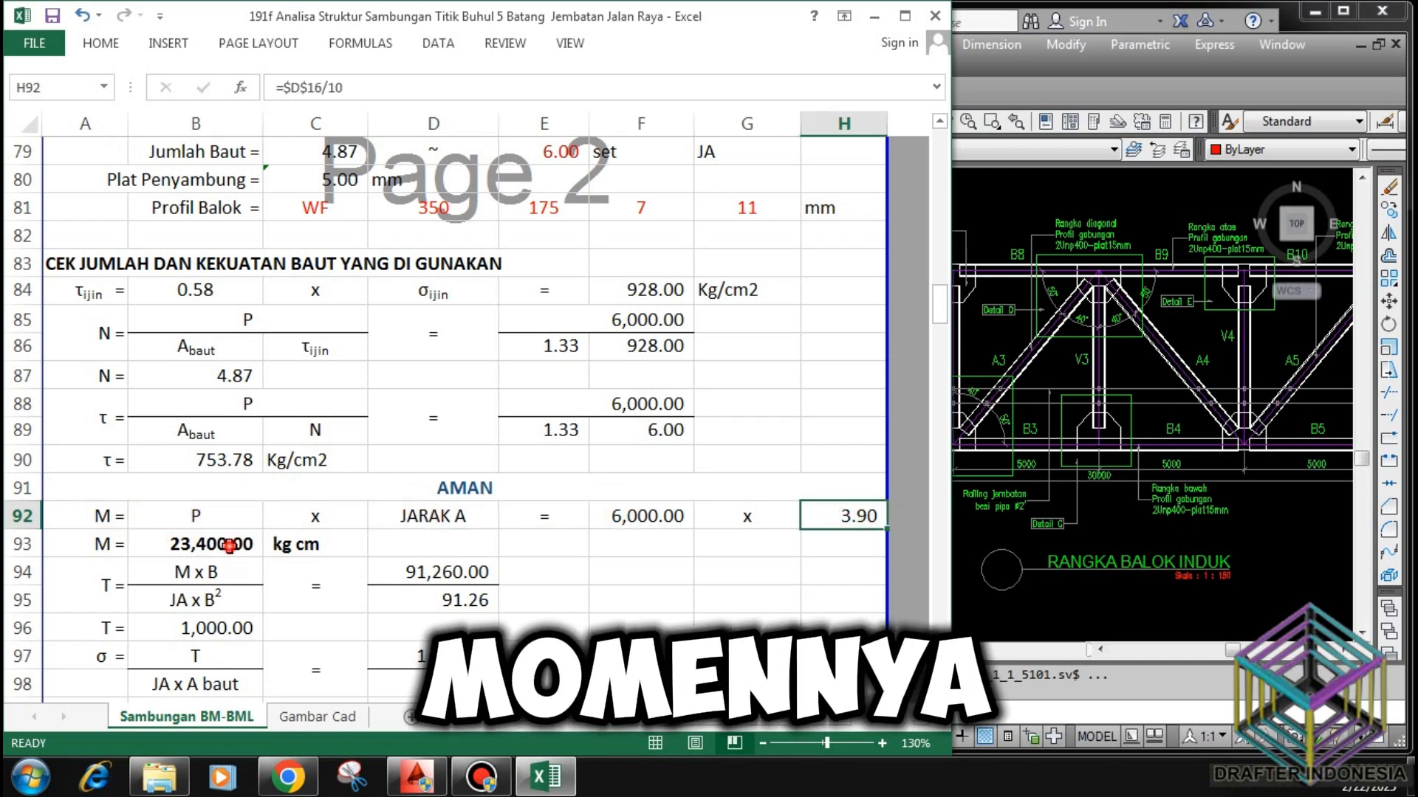
Inspect the numerator, denominator and result of the Batang 2 bolt force T calculation.
scroll(284, 500, down, 1)
click(238, 490)
click(235, 516)
click(438, 484)
click(452, 515)
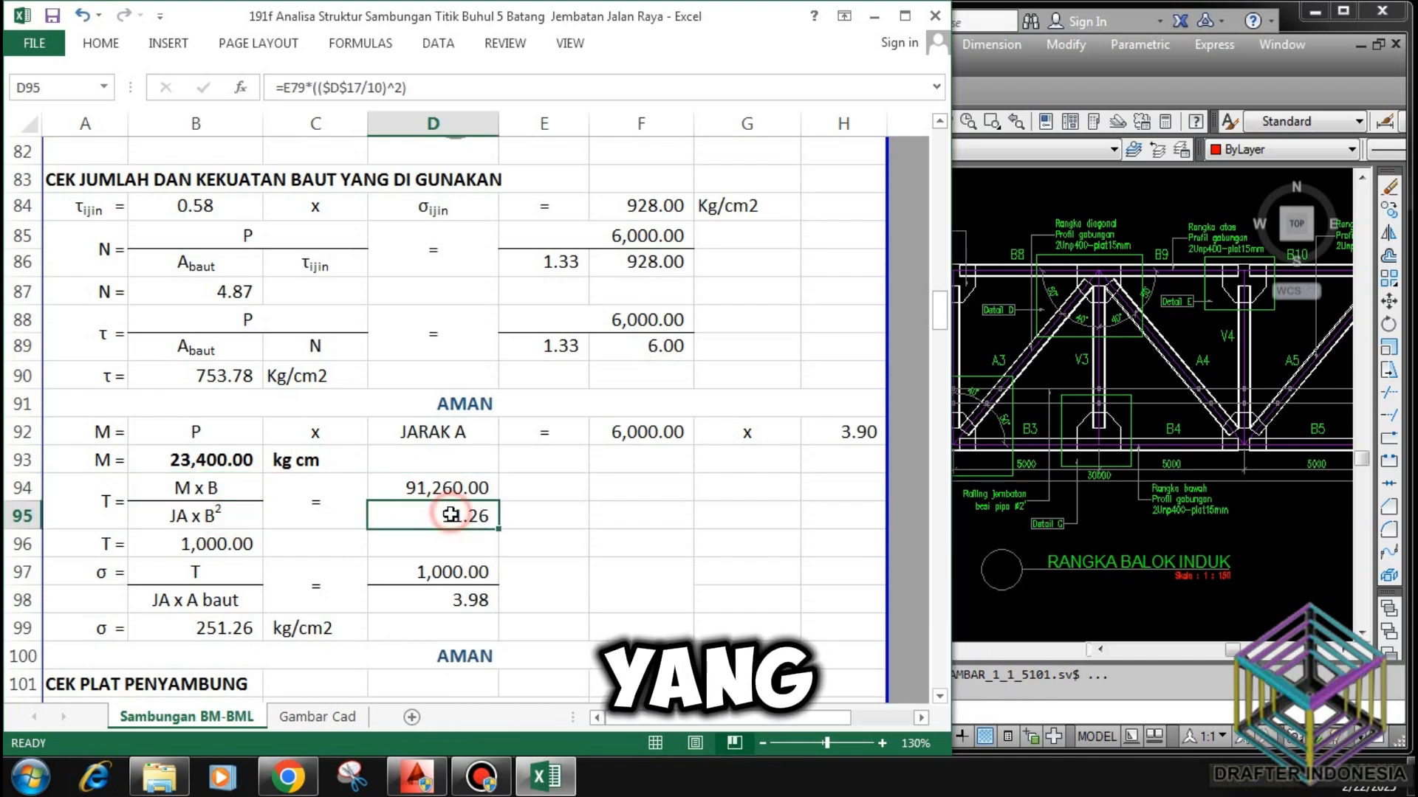
click(234, 544)
Review the Batang 2 bolt stress σ from T over JA x A baut, and its safety check formula.
scroll(291, 475, down, 1)
click(221, 486)
click(222, 515)
click(465, 491)
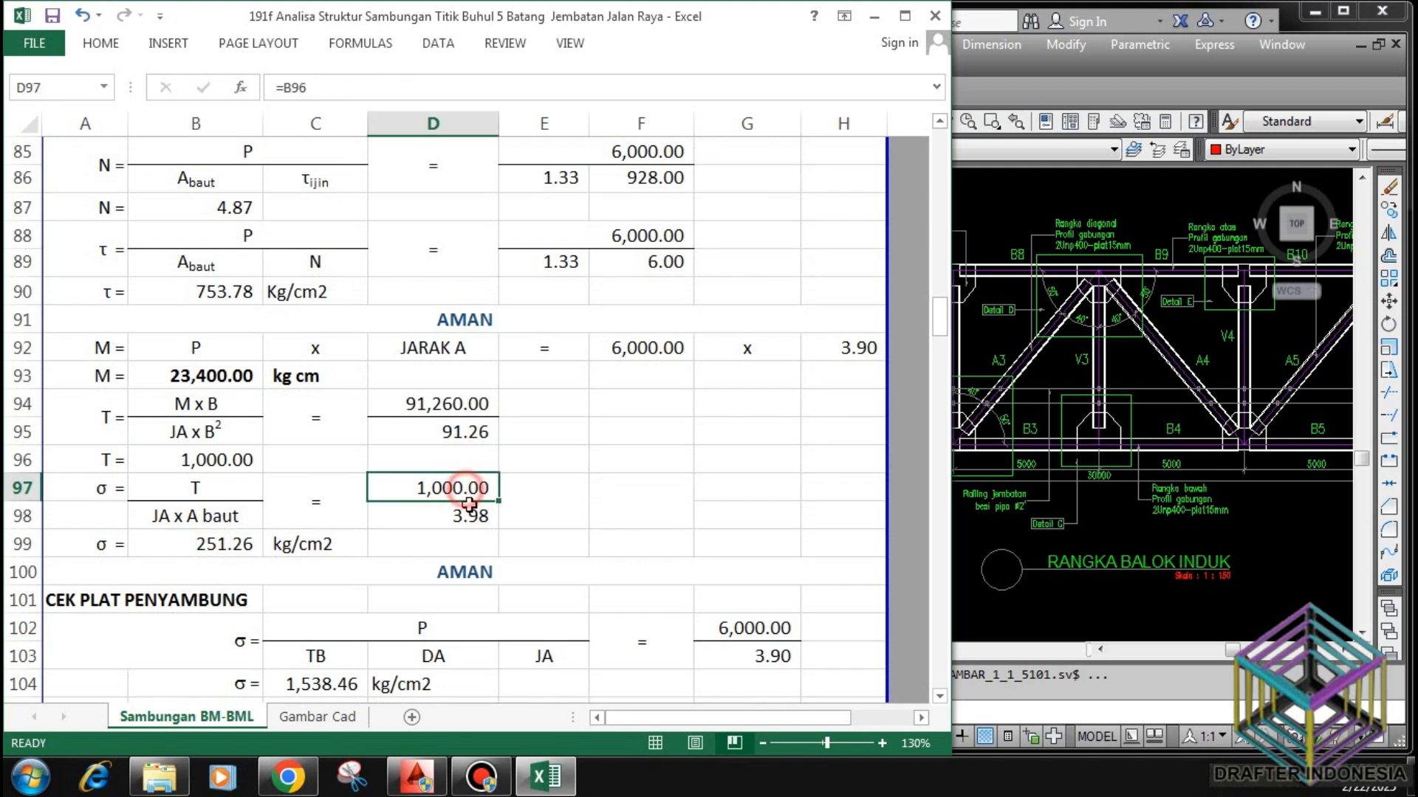
click(474, 519)
click(210, 545)
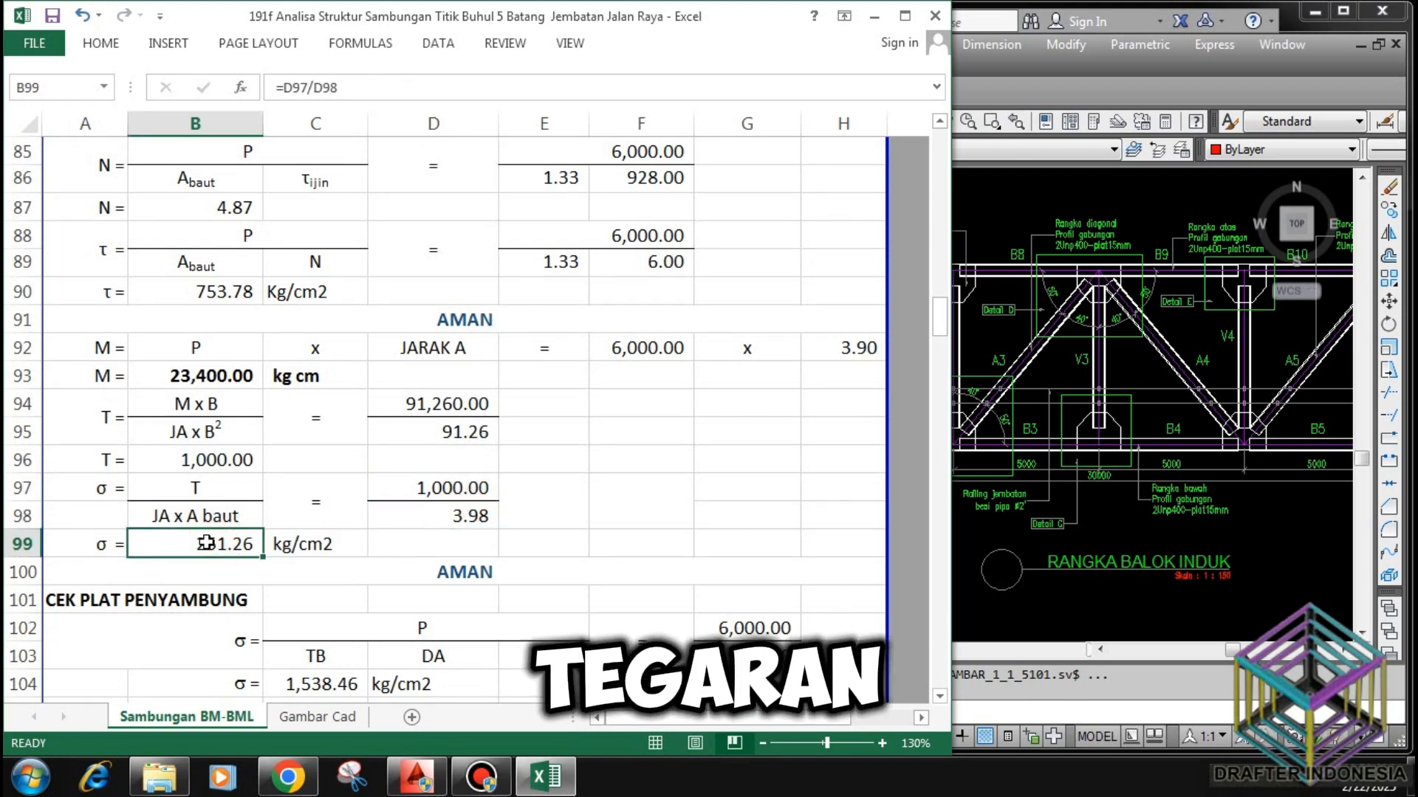
click(483, 569)
Examine the Batang 2 connecting plate stress calculation and its comparison with the allowable steel stress under CEK PLAT PENYAMBUNG.
scroll(509, 447, down, 2)
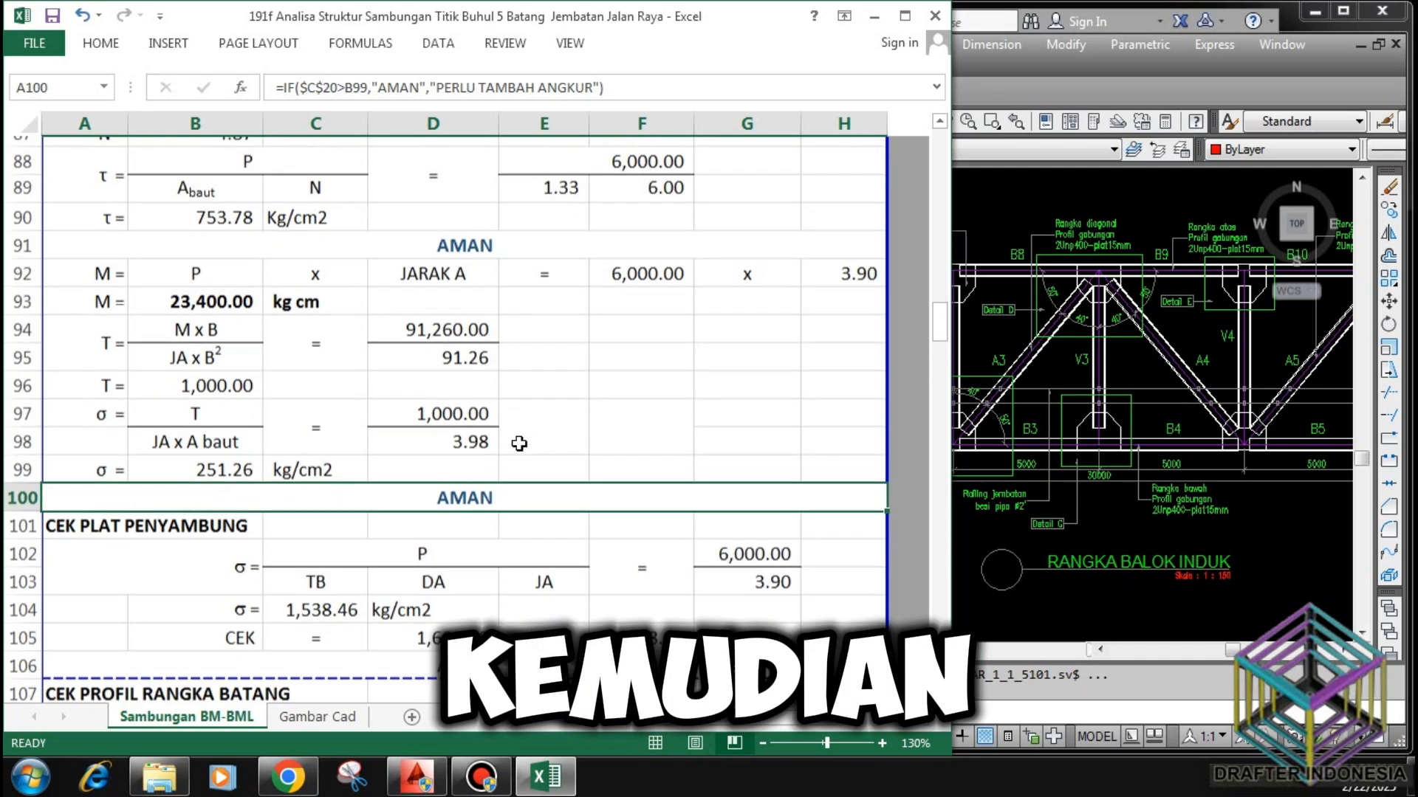
click(426, 459)
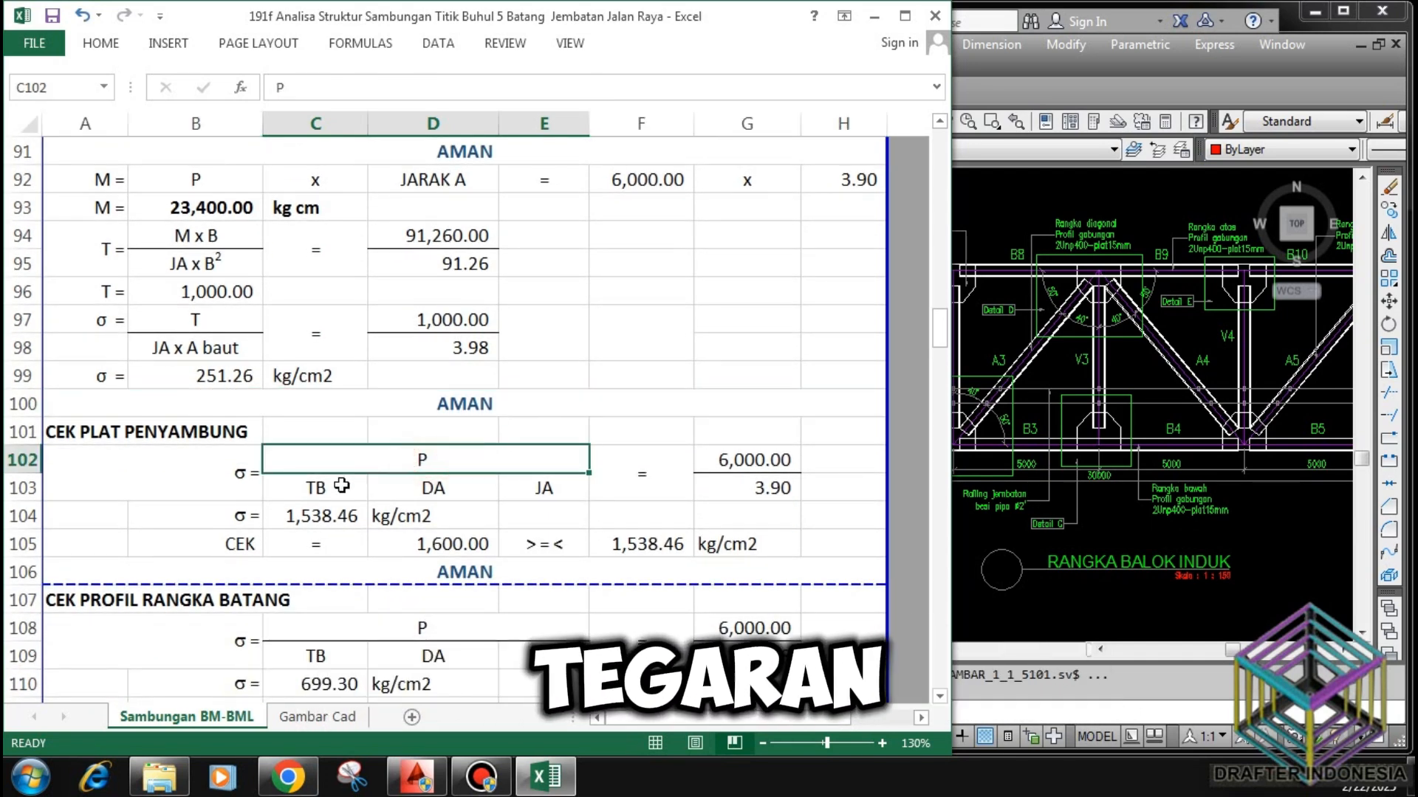
click(342, 486)
click(431, 487)
click(529, 485)
click(737, 459)
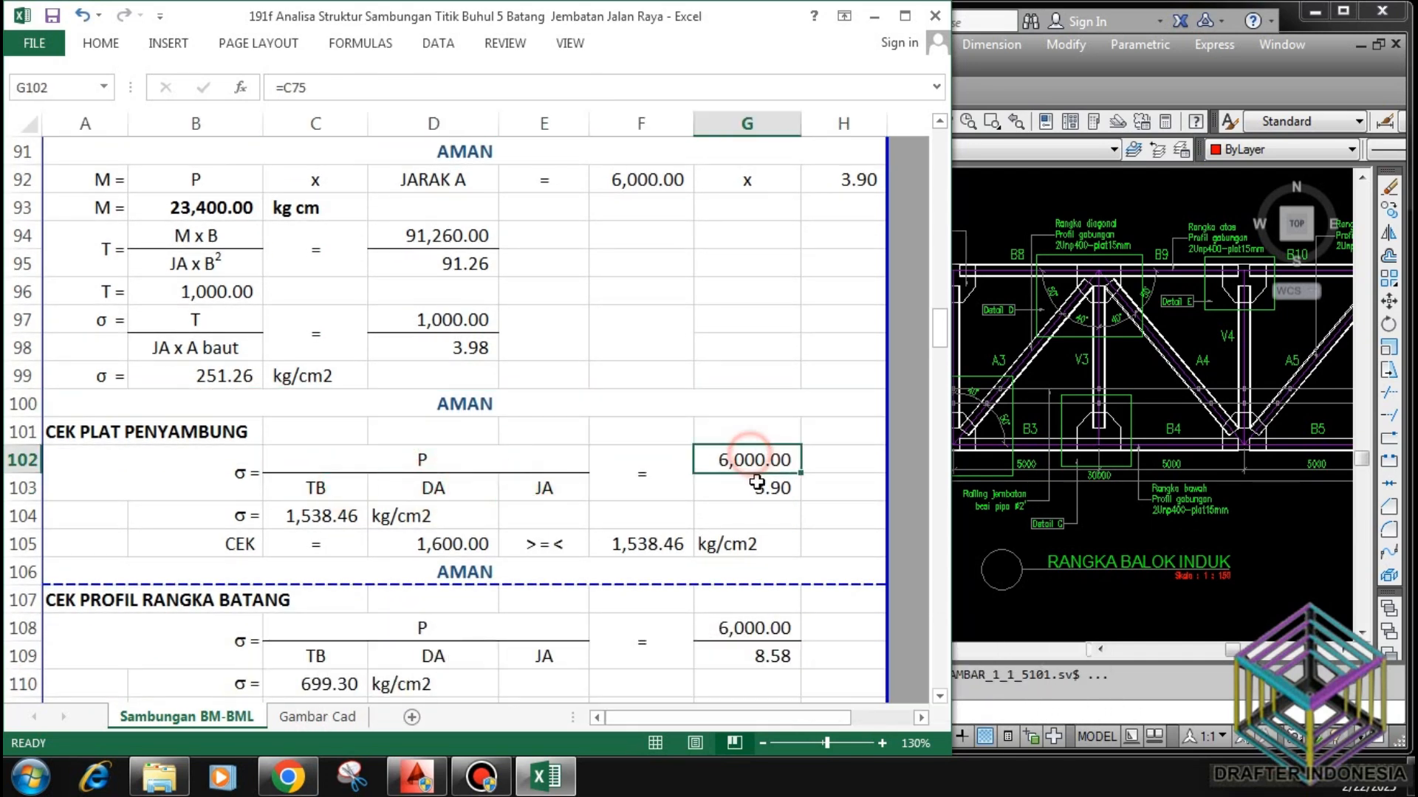
click(759, 486)
click(330, 516)
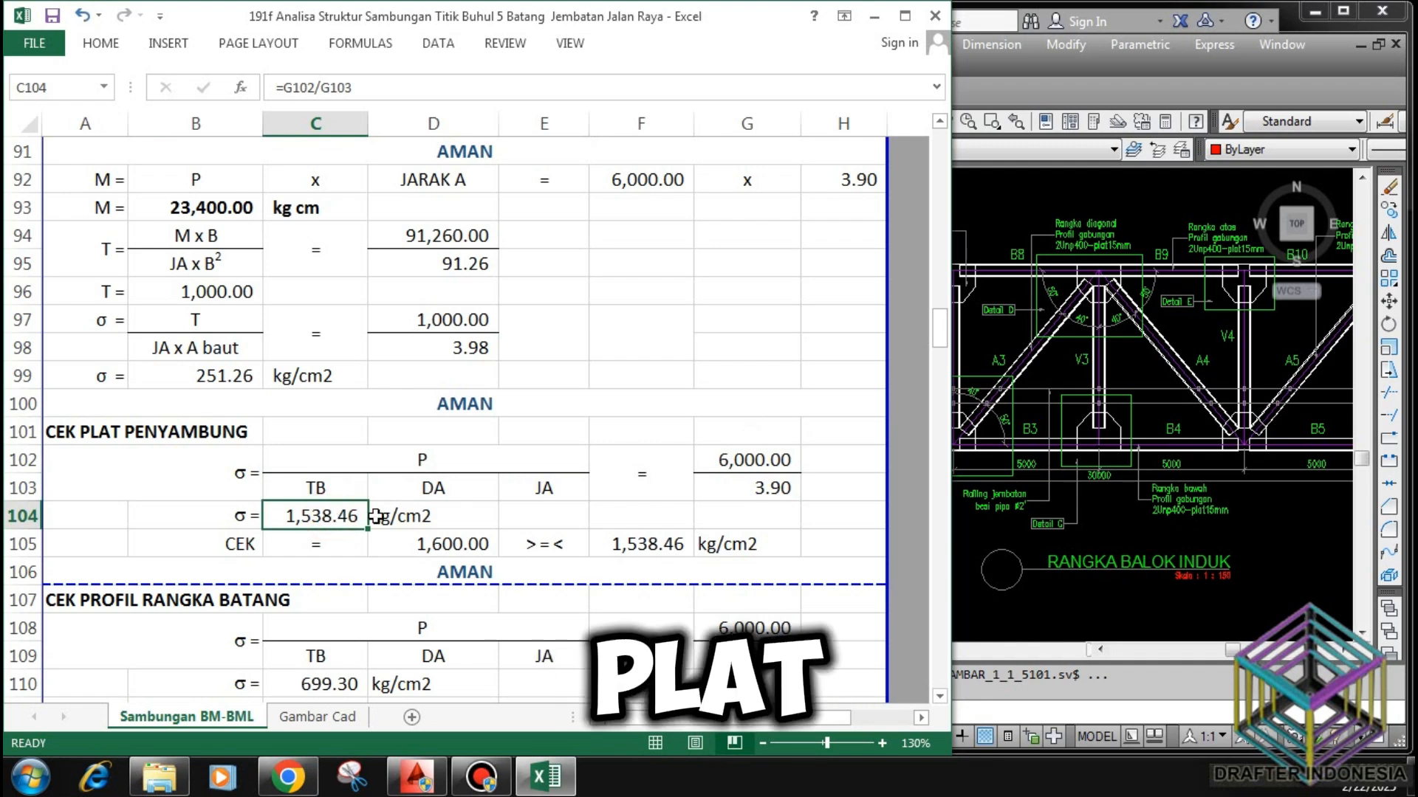
click(429, 544)
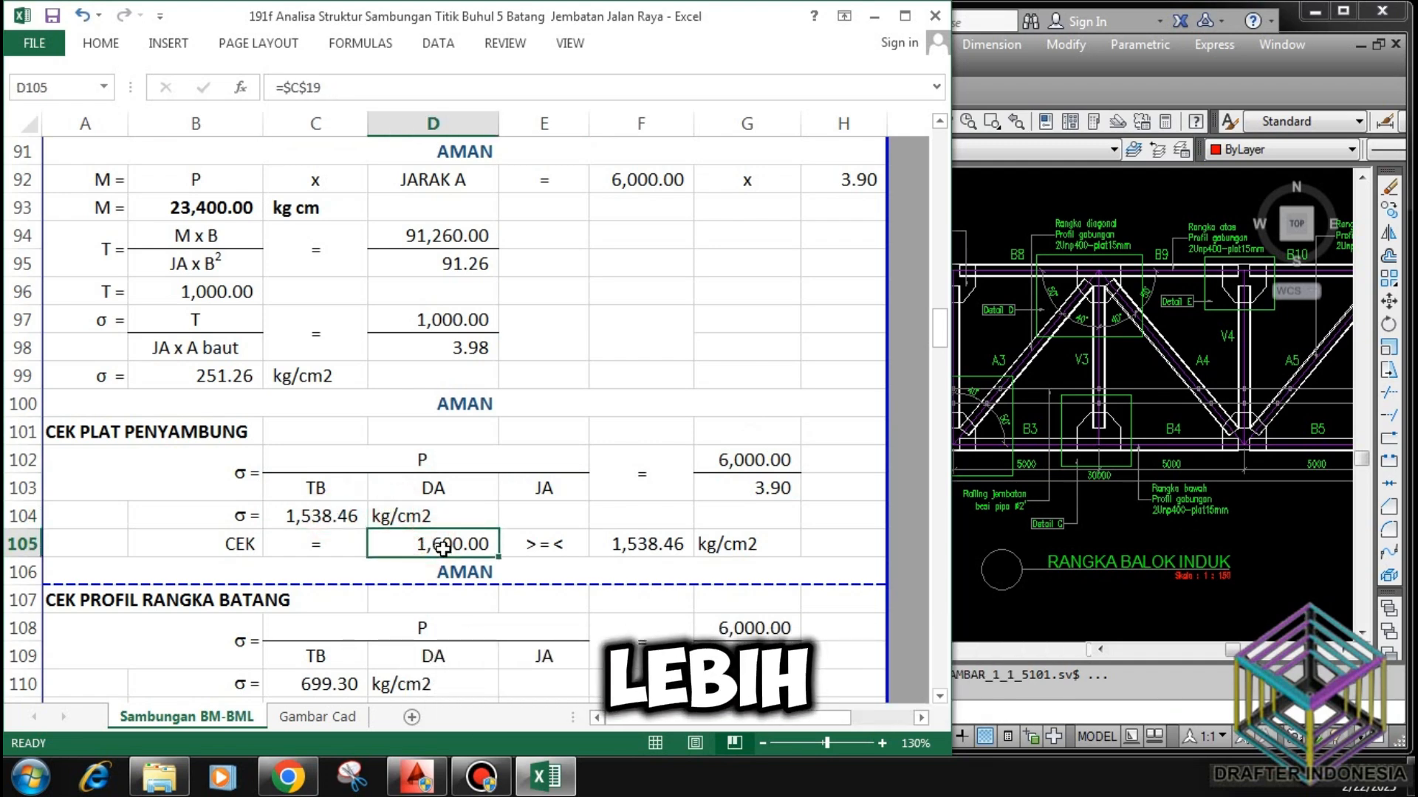
click(646, 541)
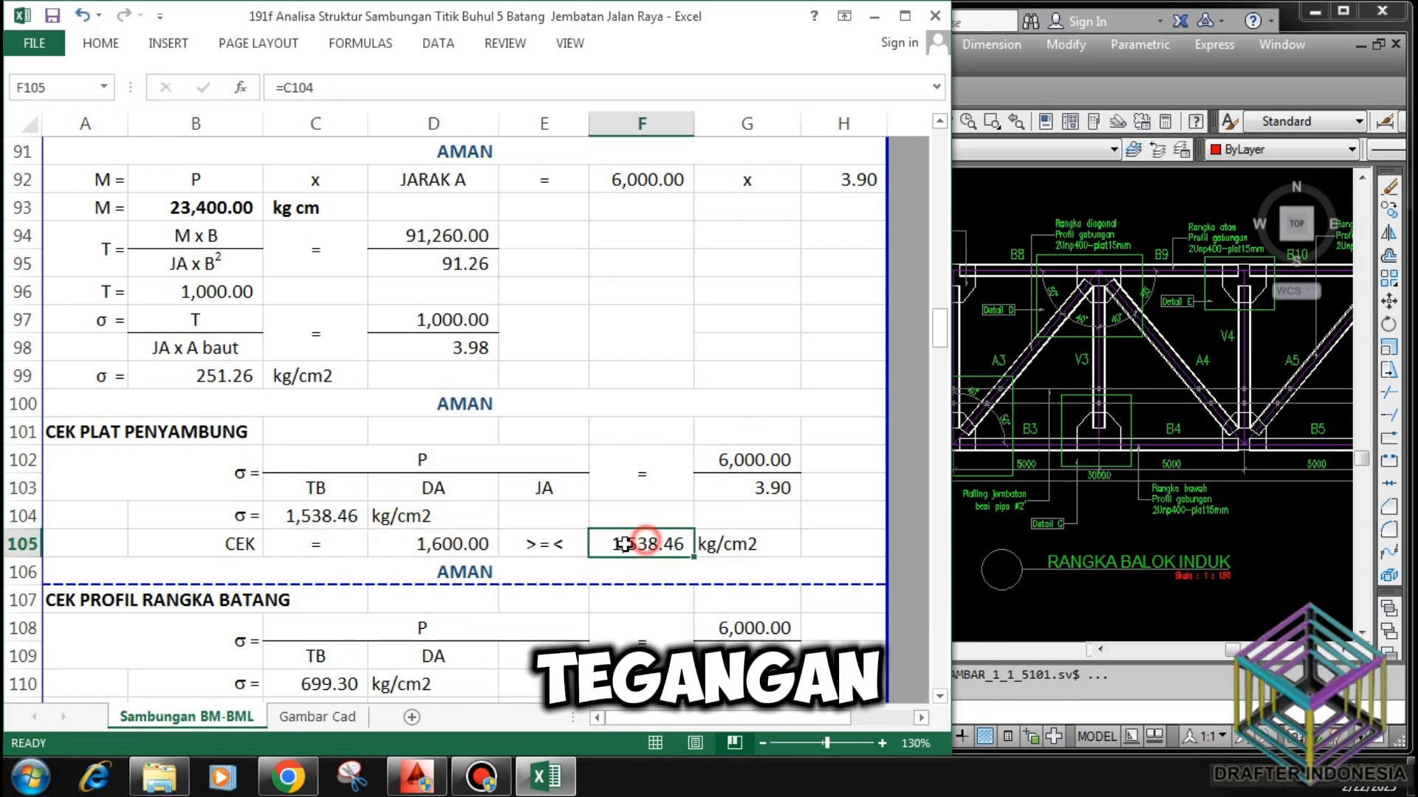
click(522, 570)
Examine the Batang 2 member profile stress calculation and its safety check under CEK PROFIL RANGKA BATANG.
scroll(527, 430, down, 2)
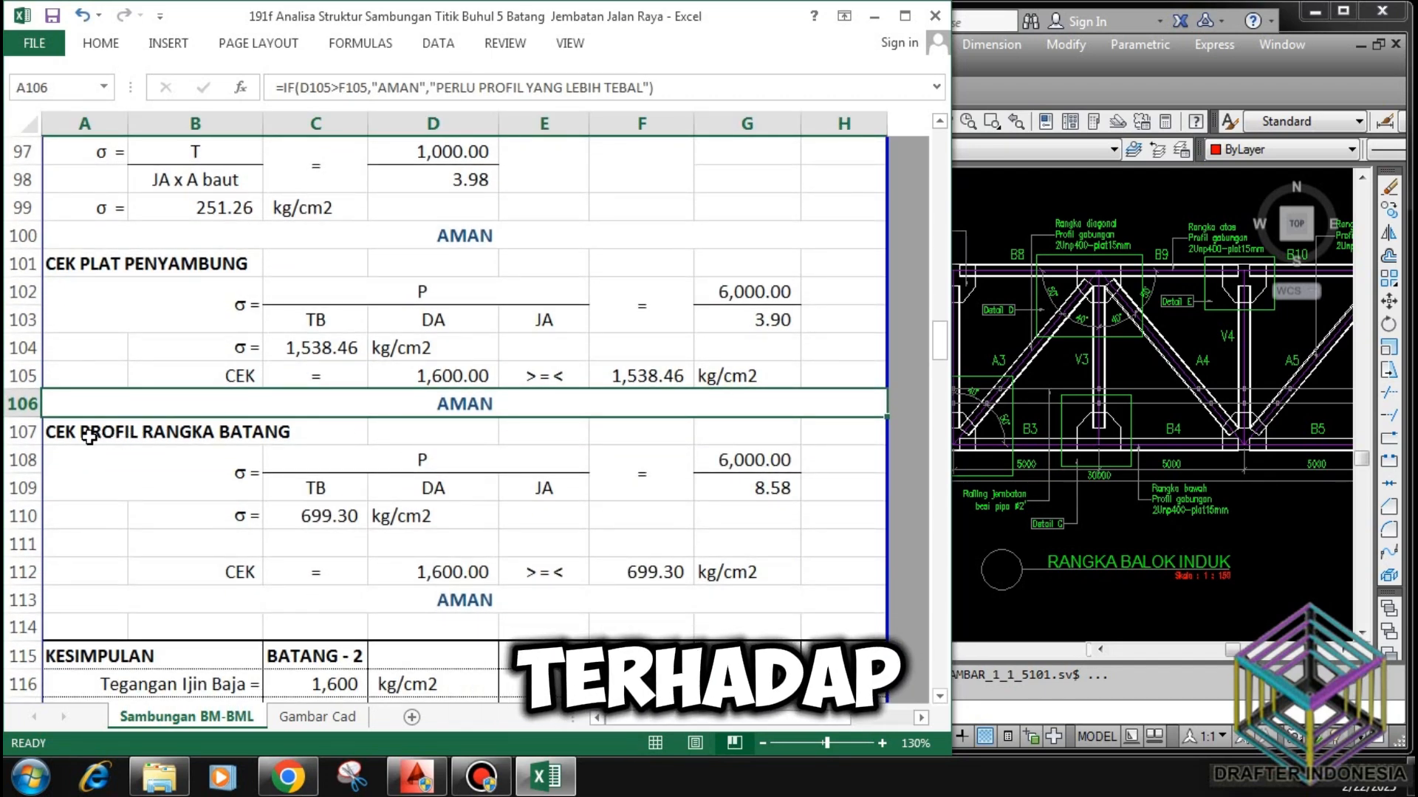
click(429, 458)
click(348, 483)
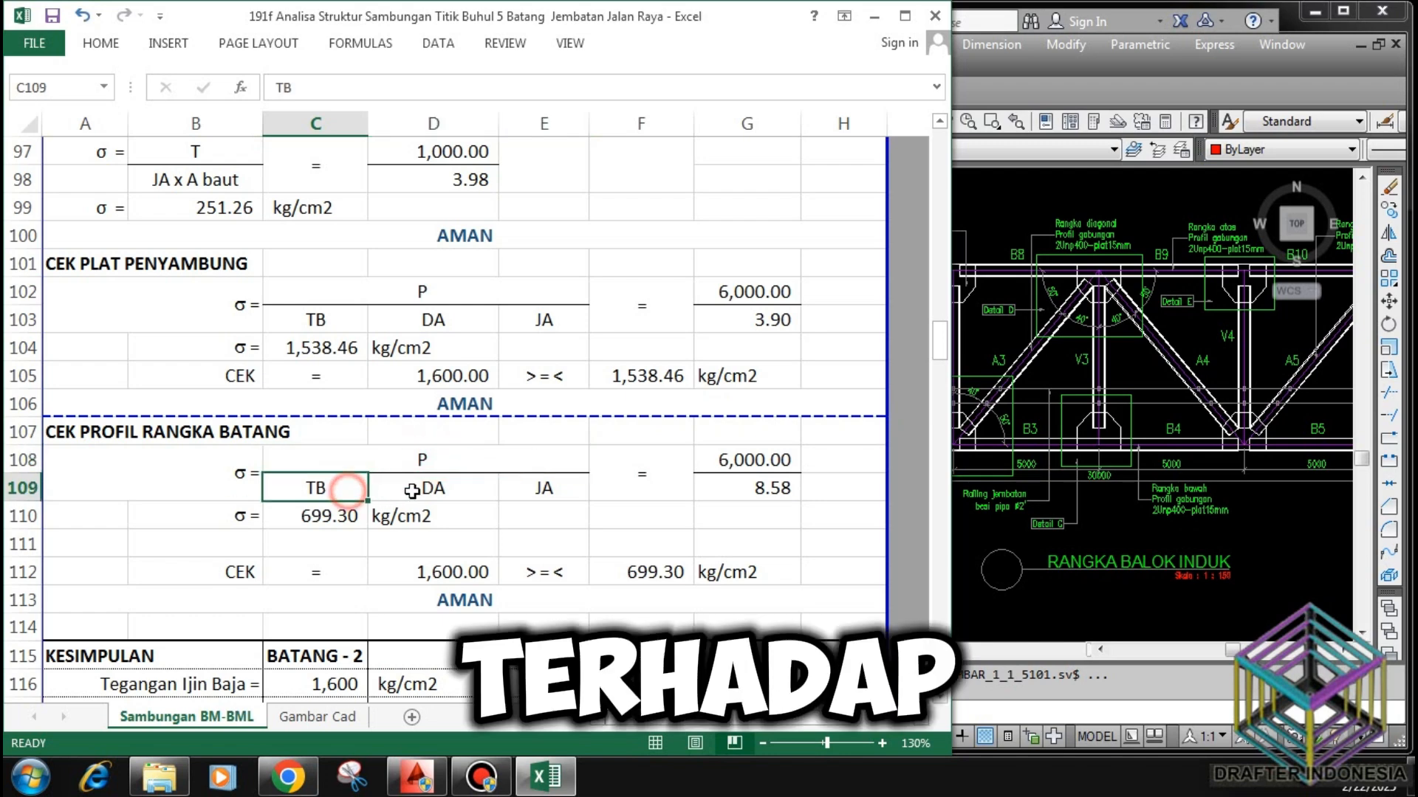
click(429, 488)
click(545, 484)
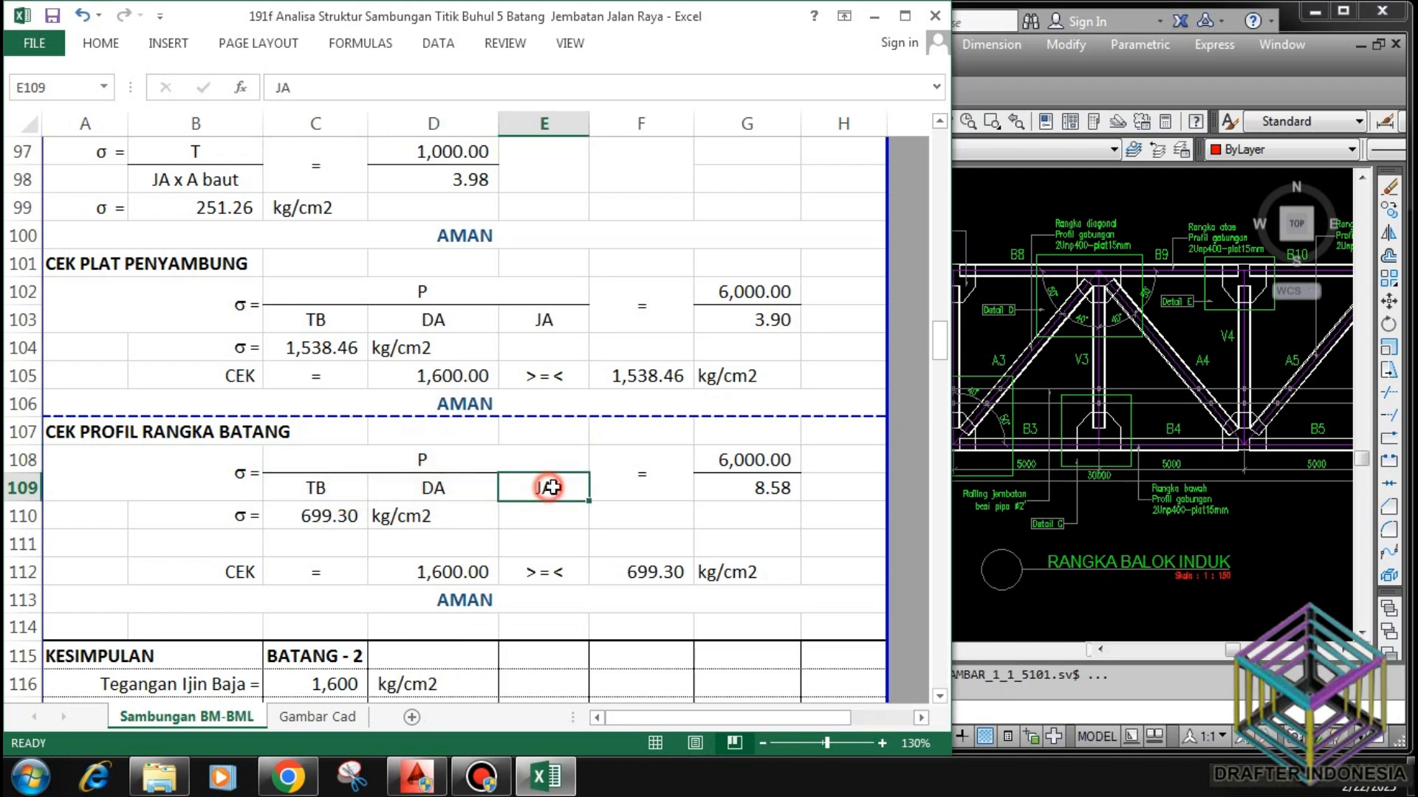
click(742, 473)
click(745, 488)
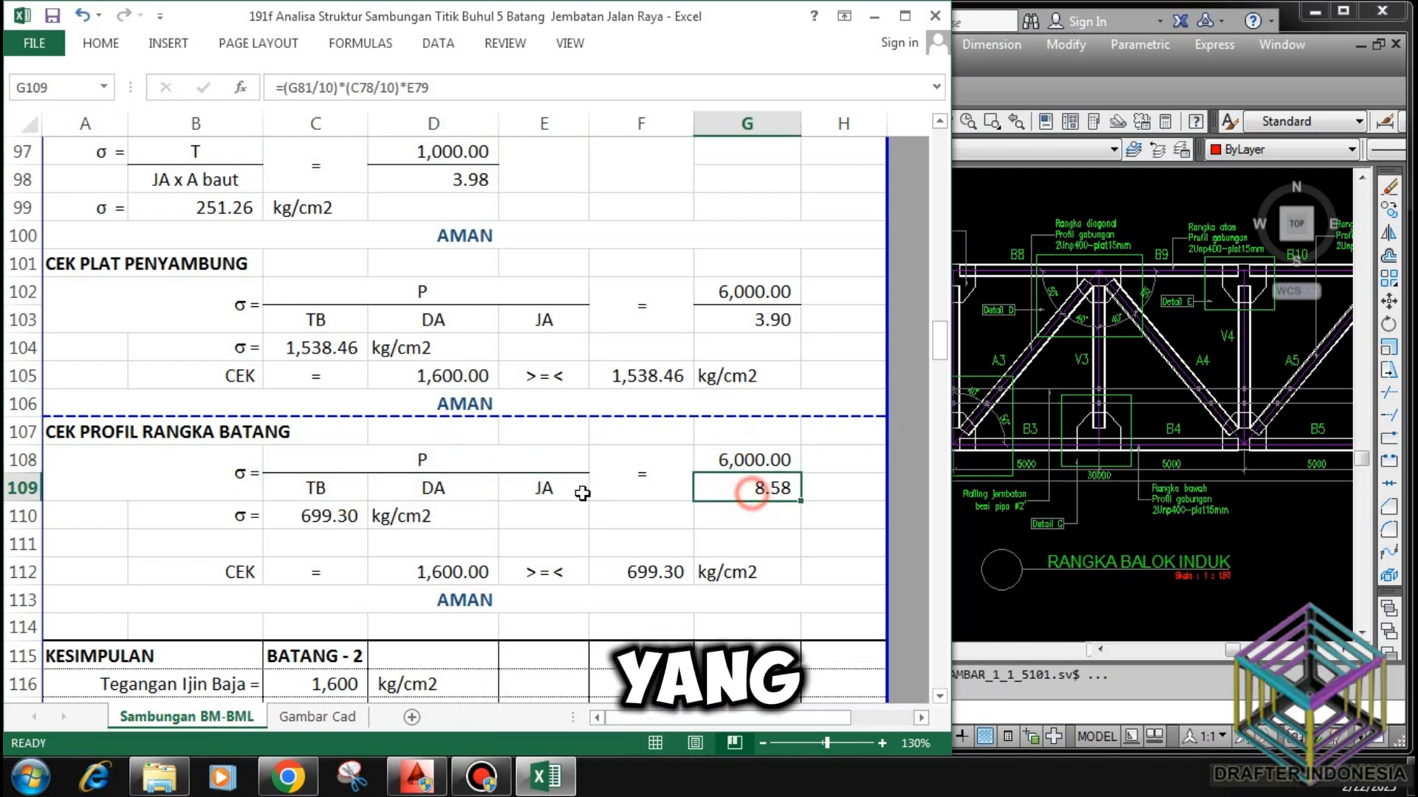
click(332, 509)
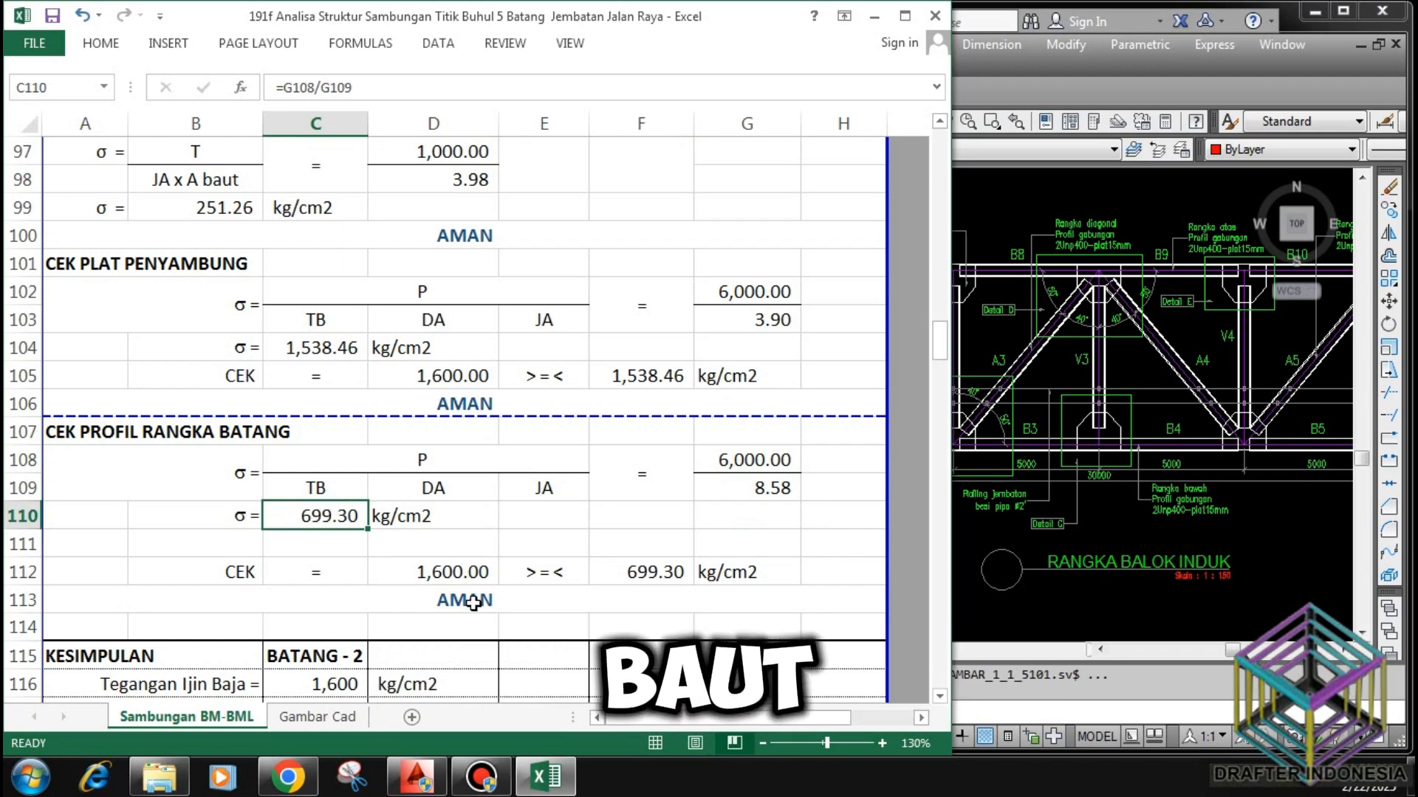
click(470, 569)
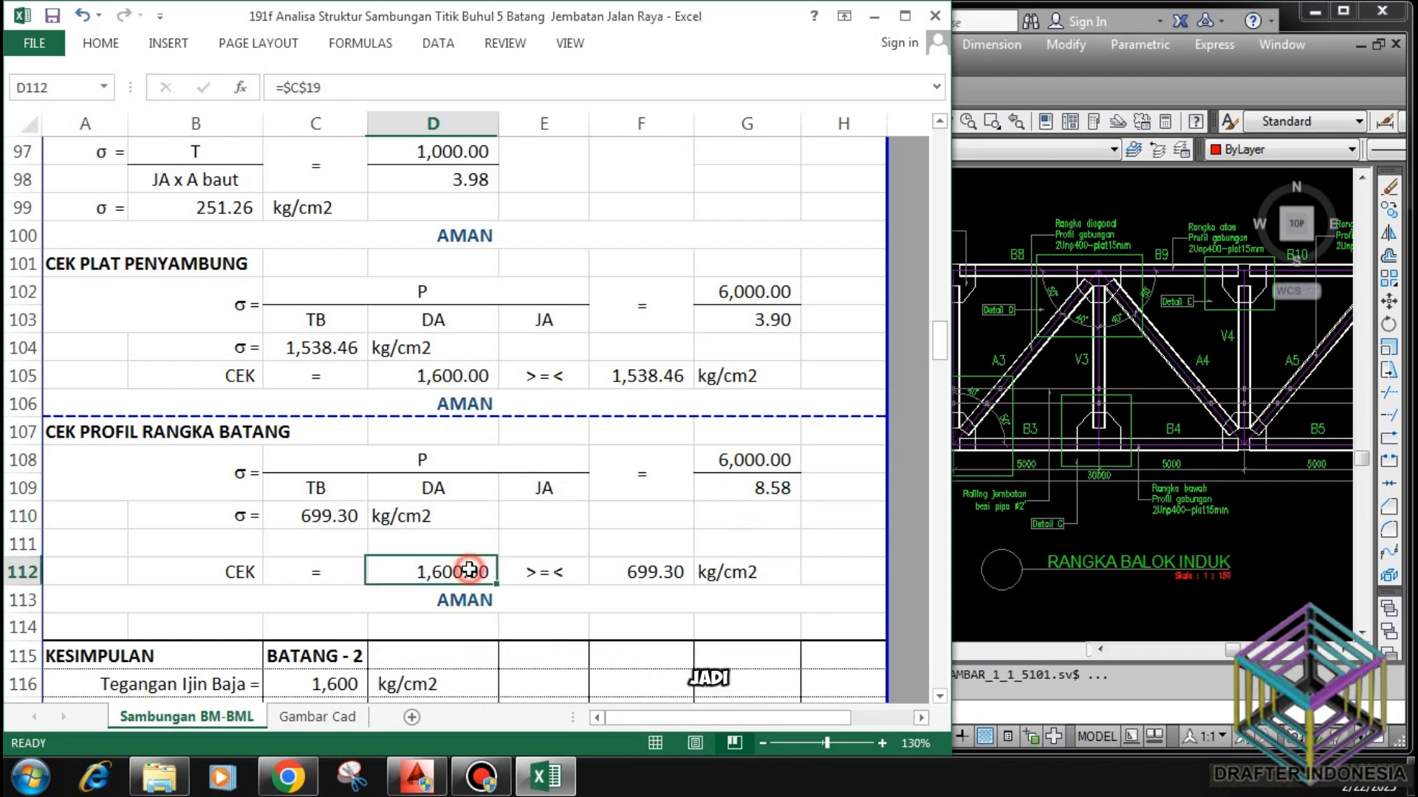
click(657, 568)
scroll(590, 561, down, 1)
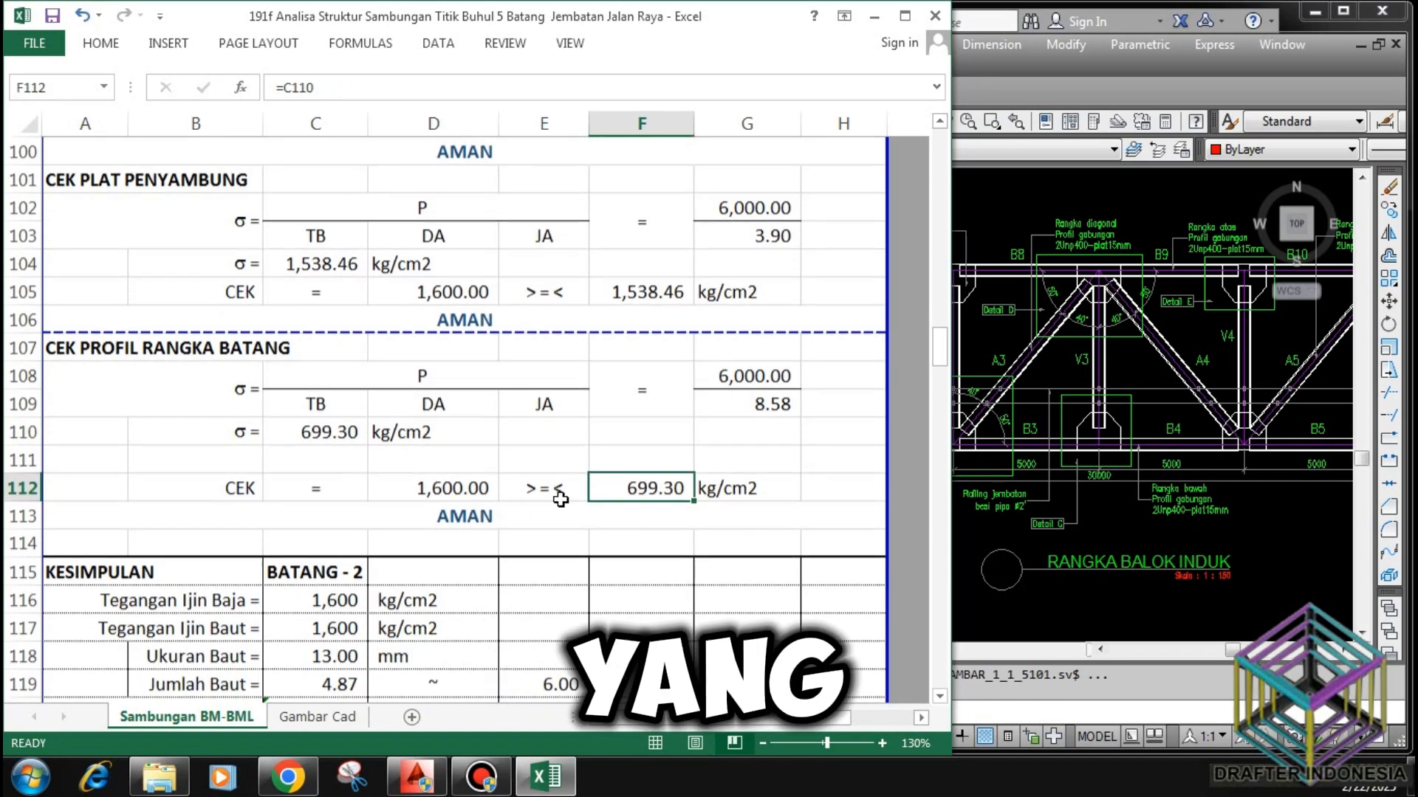
click(529, 515)
Review the allowable stresses, bolt size, bolt count and connecting plate thickness in the Batang 2 KESIMPULAN table.
scroll(533, 484, down, 3)
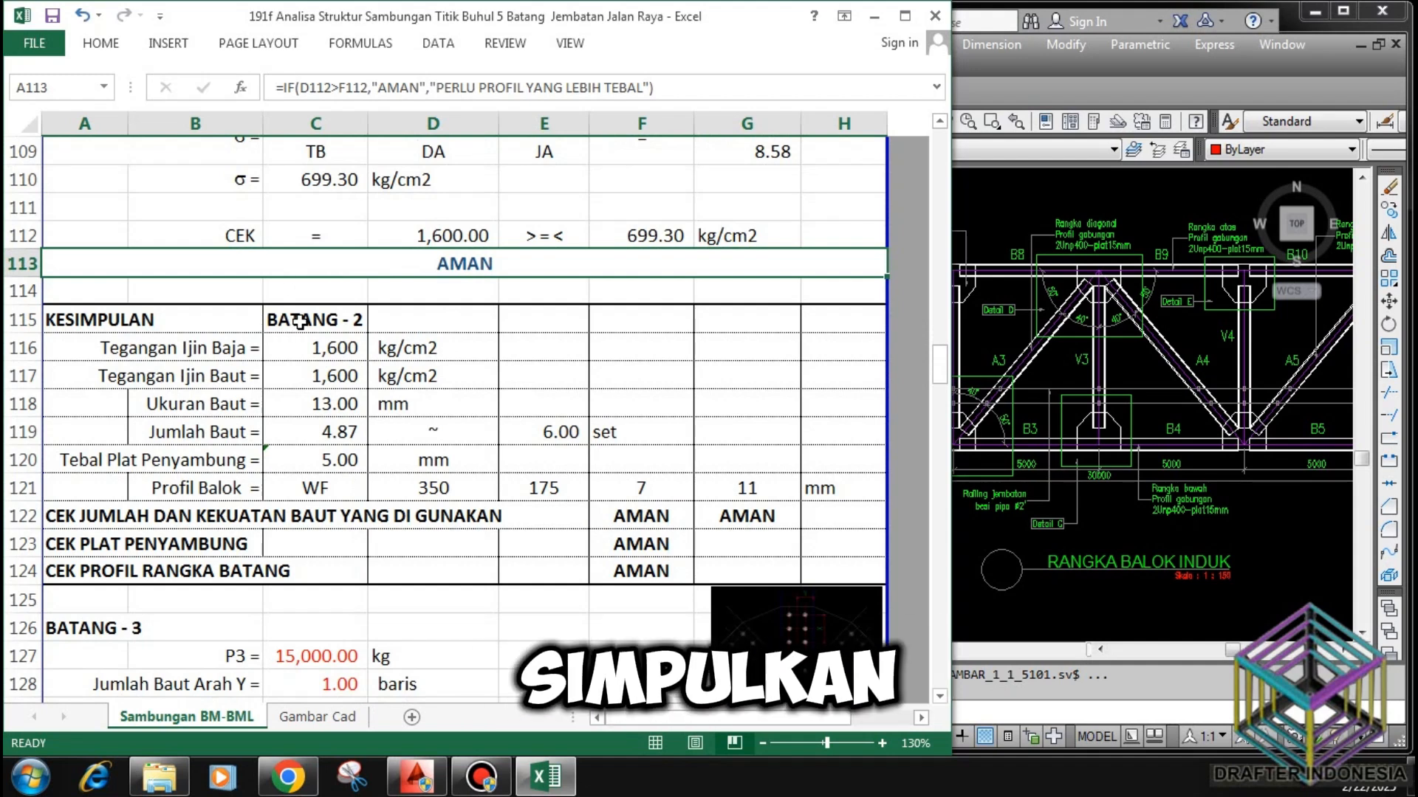
click(299, 321)
click(345, 345)
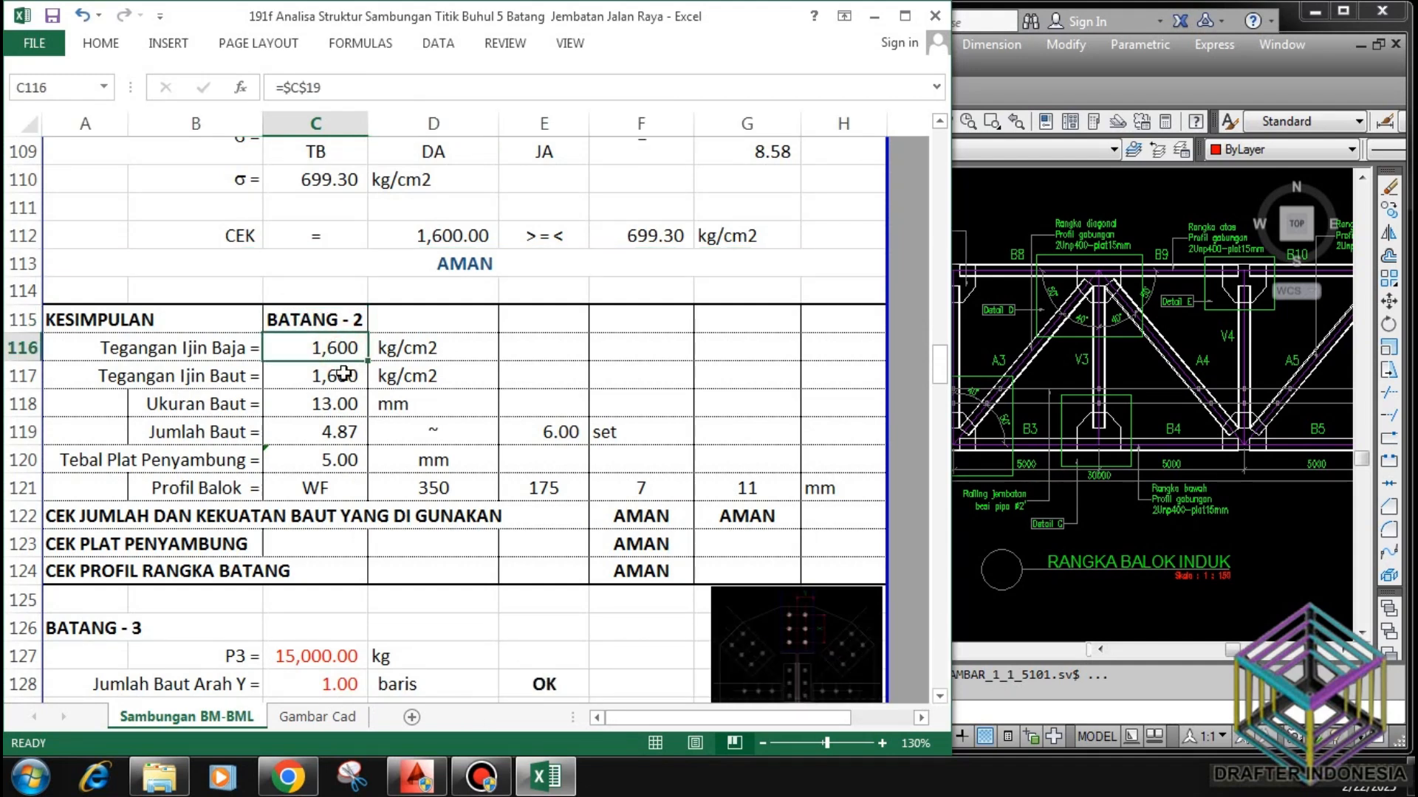
click(343, 375)
click(343, 403)
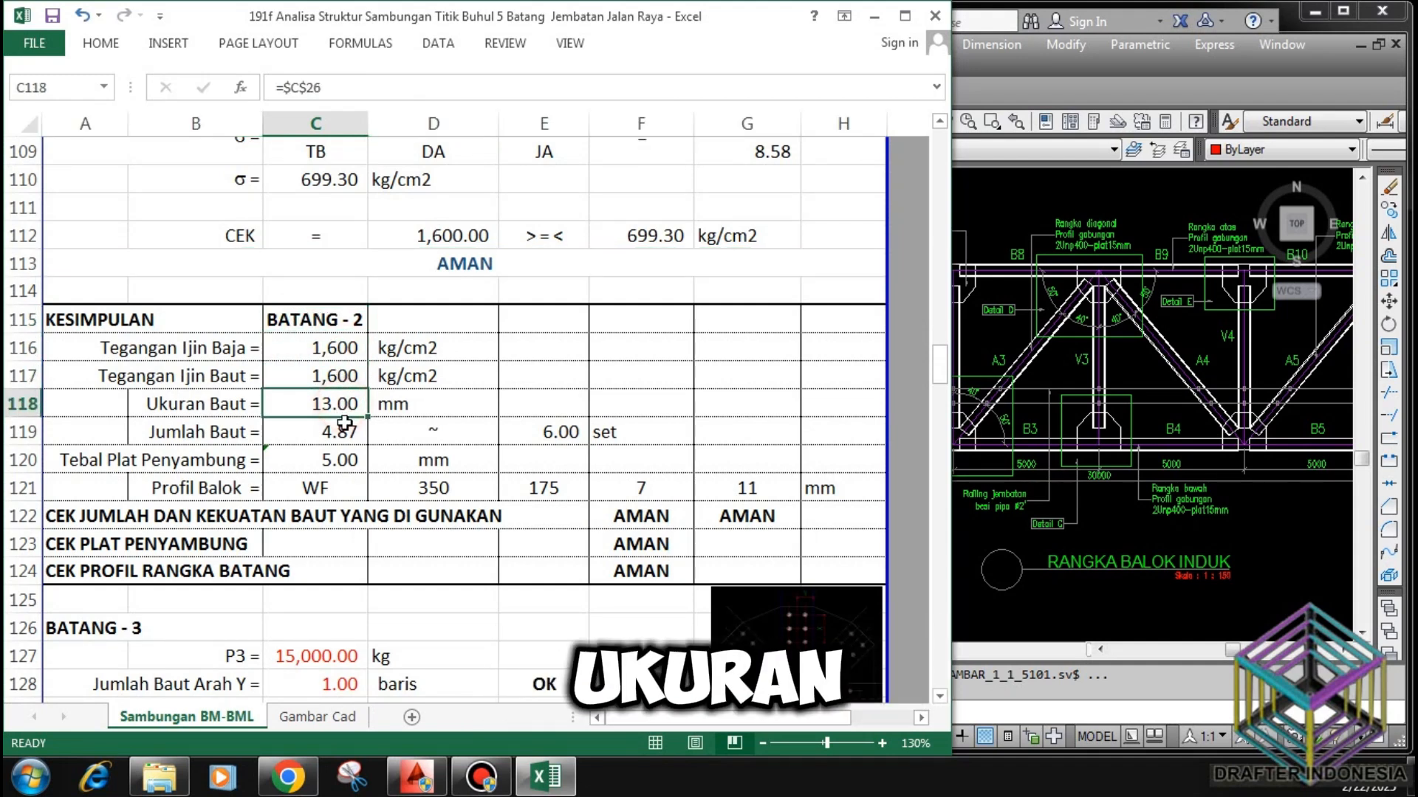
click(340, 434)
click(553, 431)
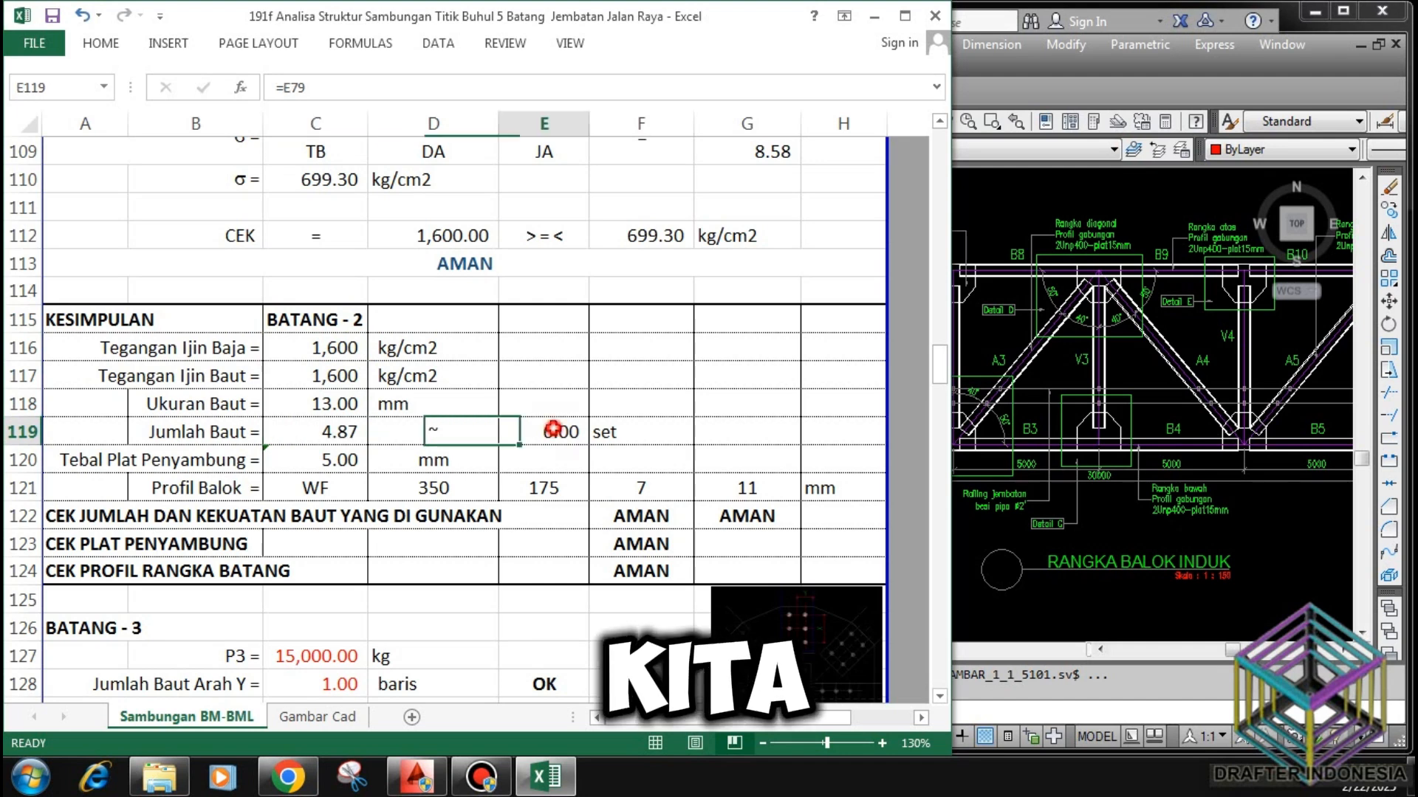
click(330, 460)
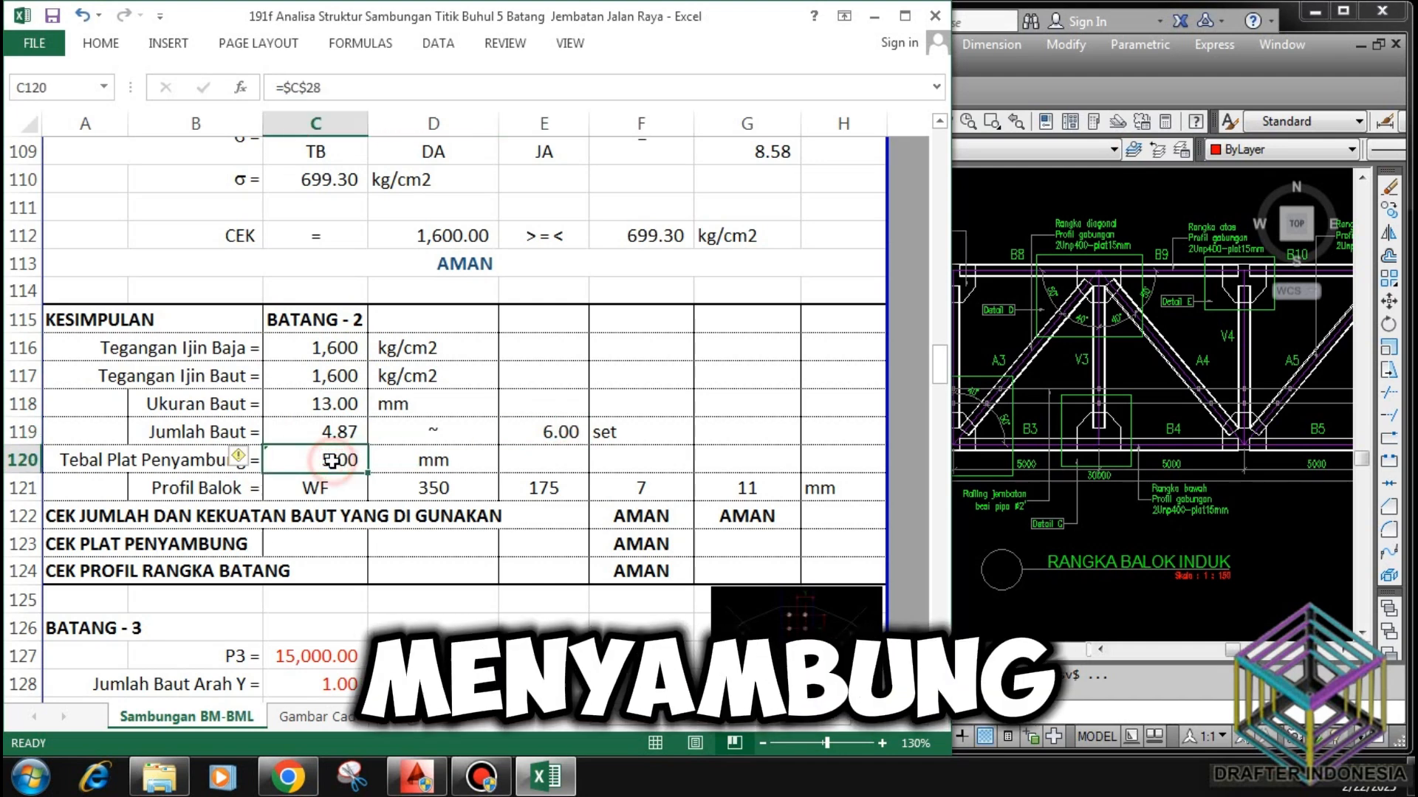
Check the Profil Balok type and its dimensions in the Batang 2 conclusion table.
click(316, 485)
click(416, 487)
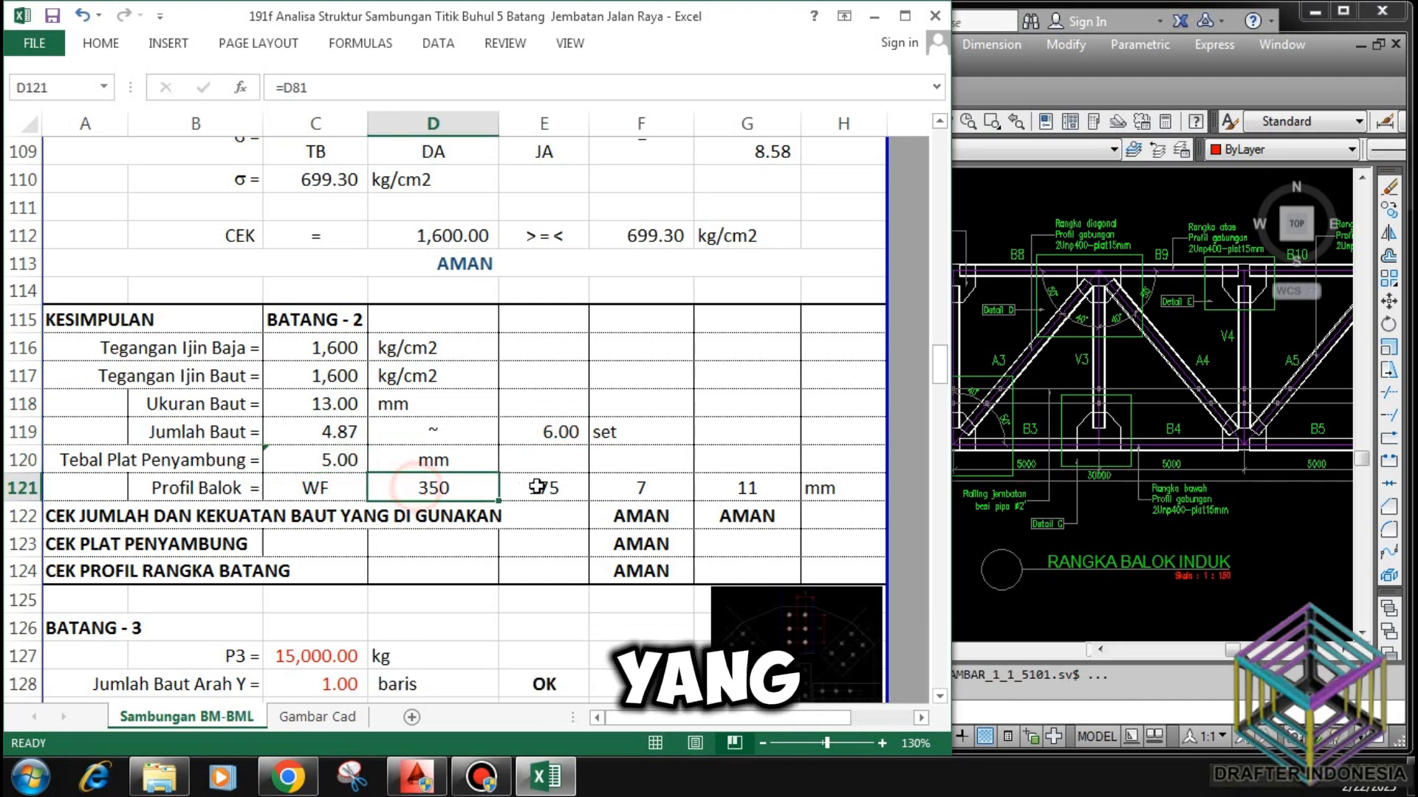
click(550, 487)
click(746, 487)
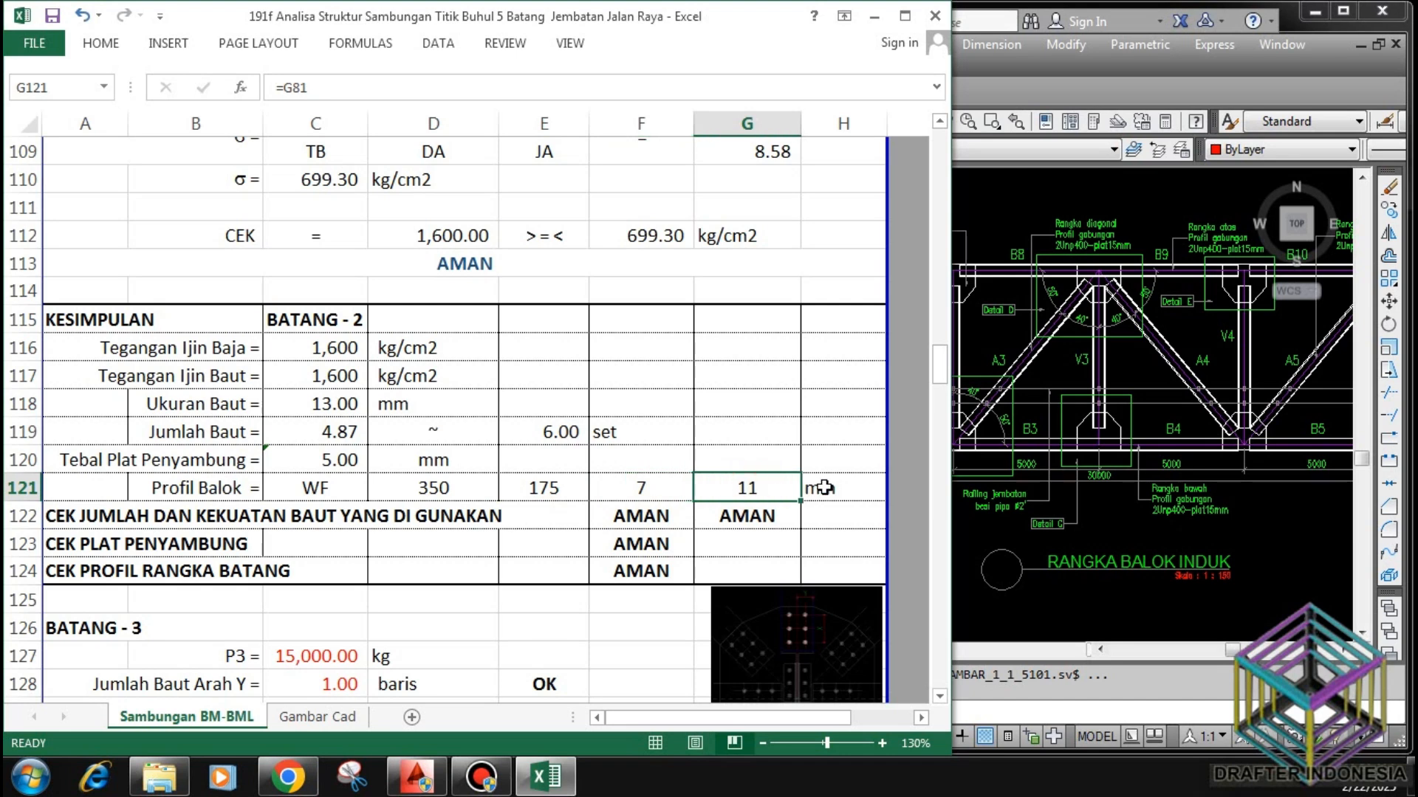
click(818, 488)
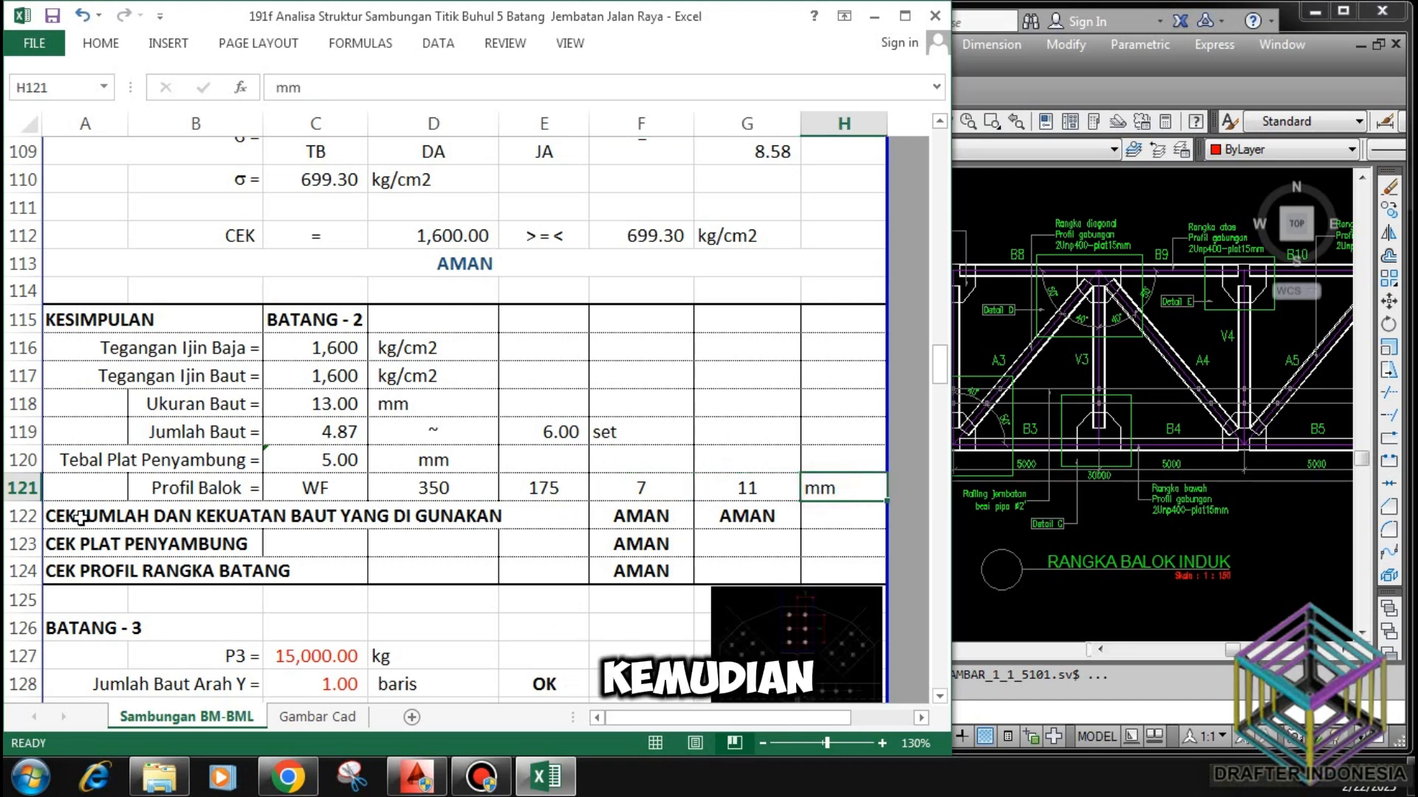
Review the concluding safety statuses for the Batang 2 bolts, connecting plate and truss member profile.
click(81, 516)
click(624, 514)
click(745, 515)
click(78, 545)
click(635, 543)
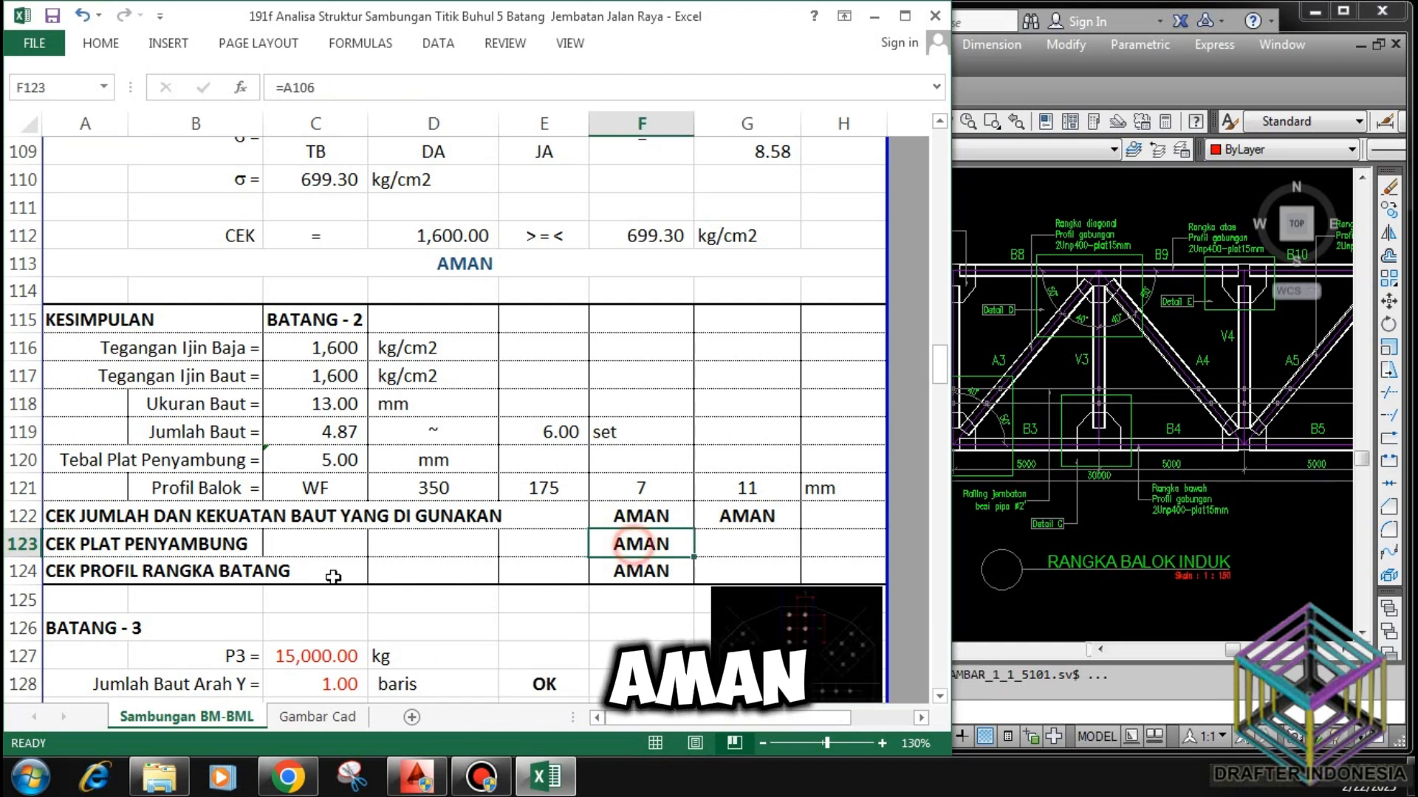
click(133, 575)
click(639, 571)
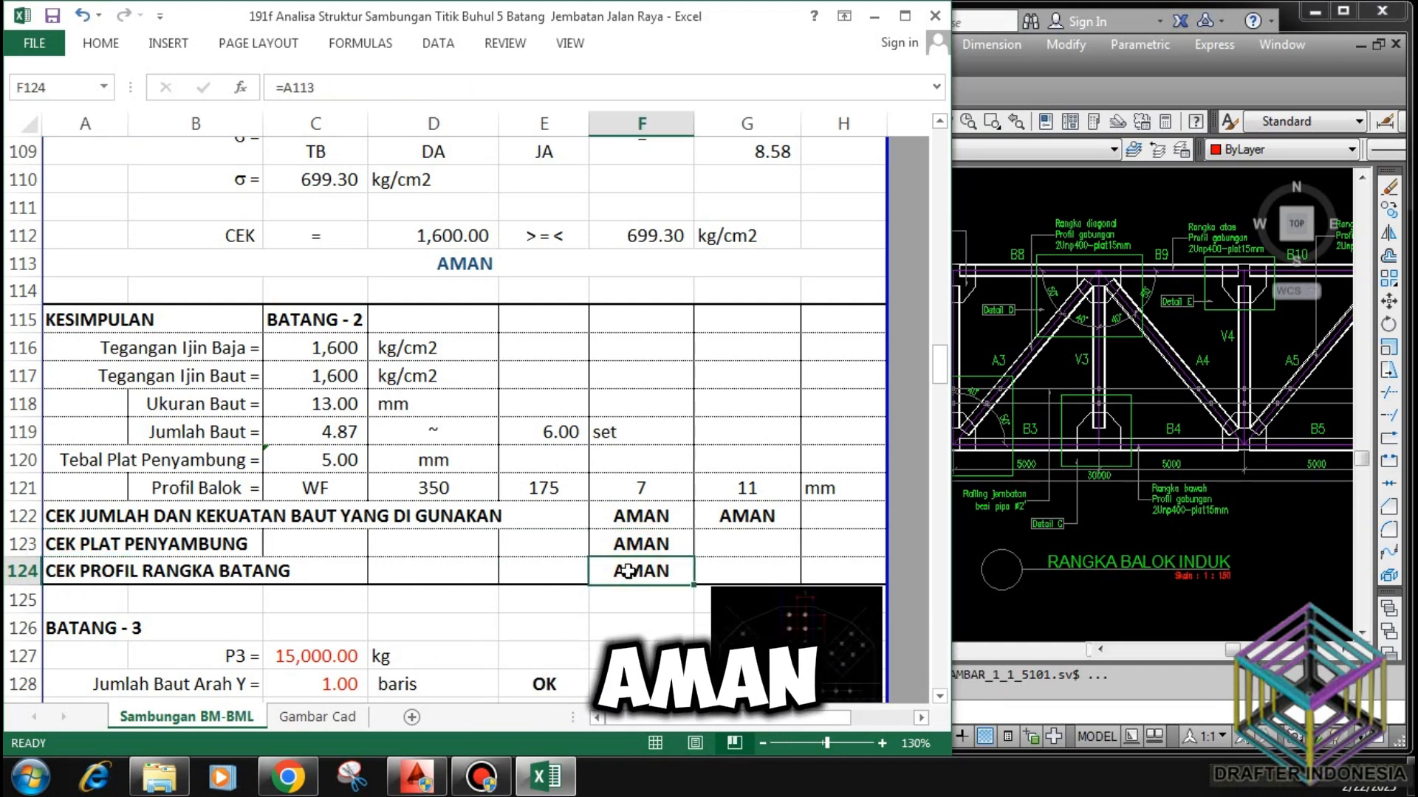
Set the Batang 3 axial load P3 to 7000 kg.
scroll(373, 571, down, 3)
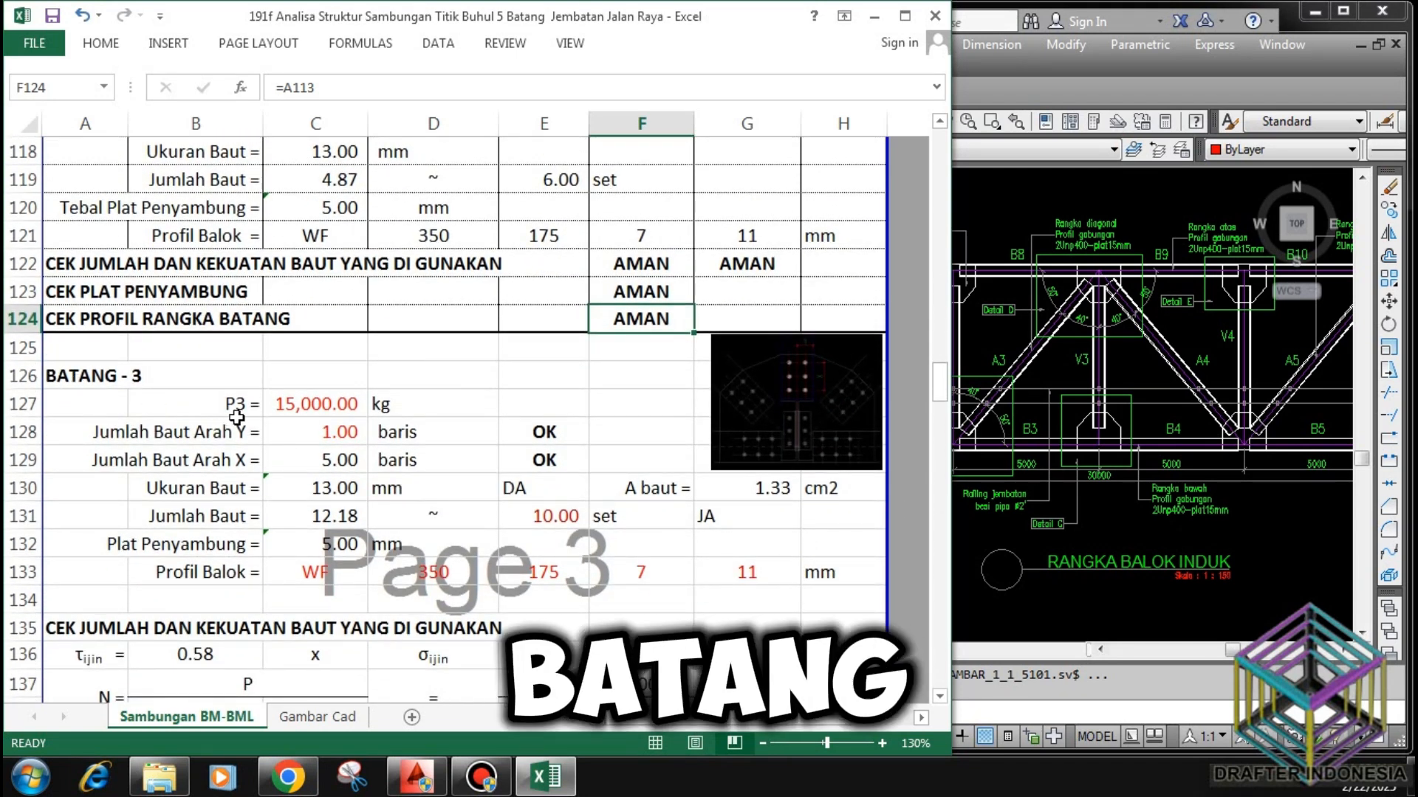
click(310, 404)
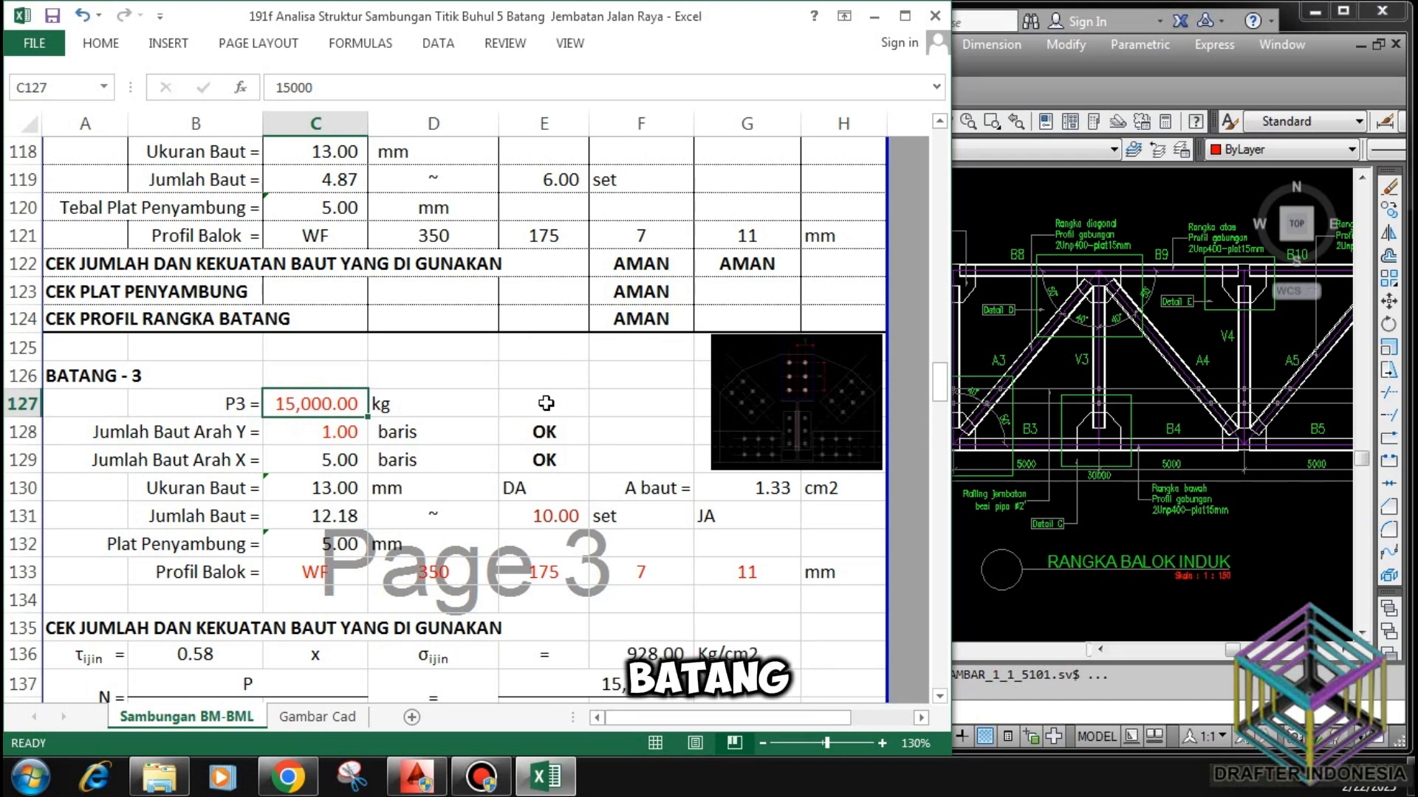
text(7,)
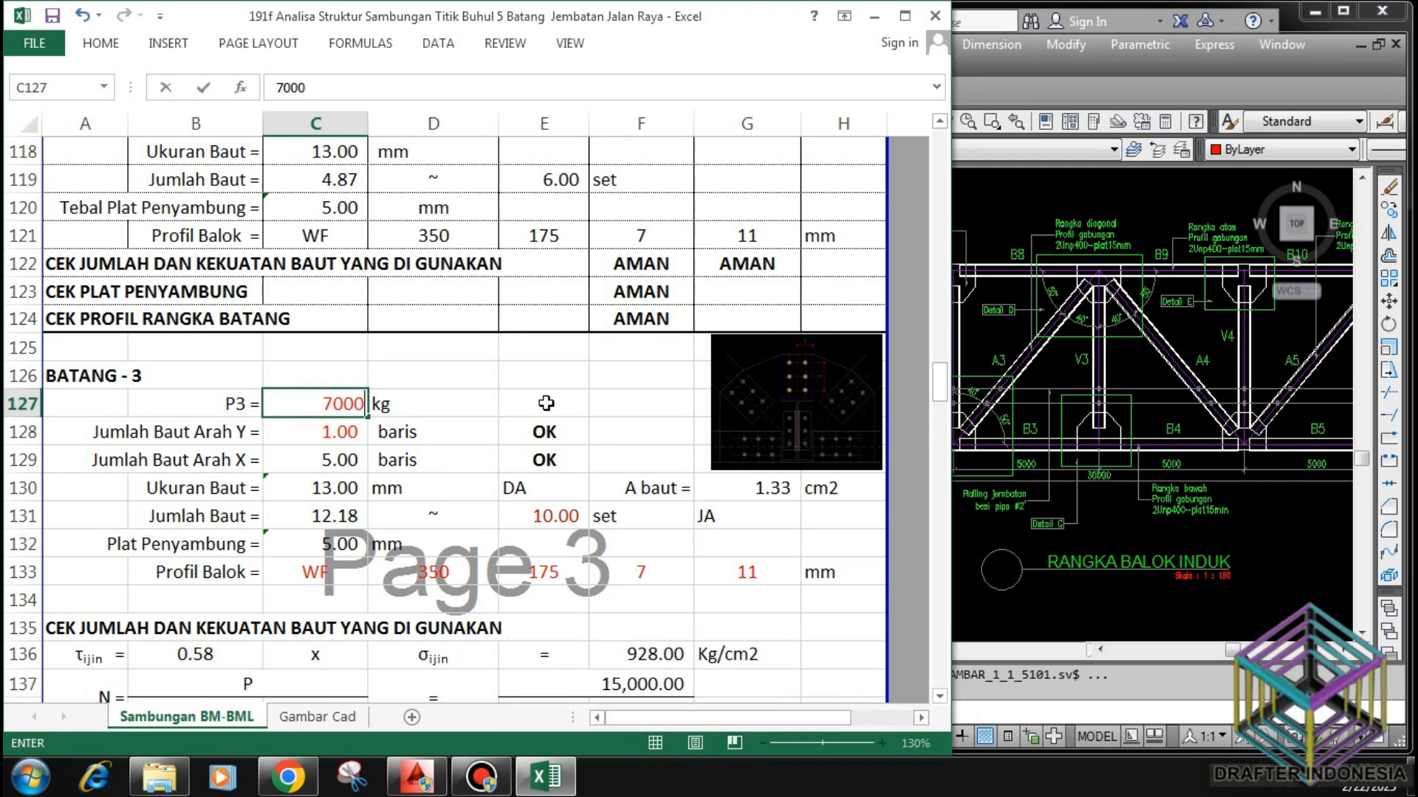
text(000)
key(Return)
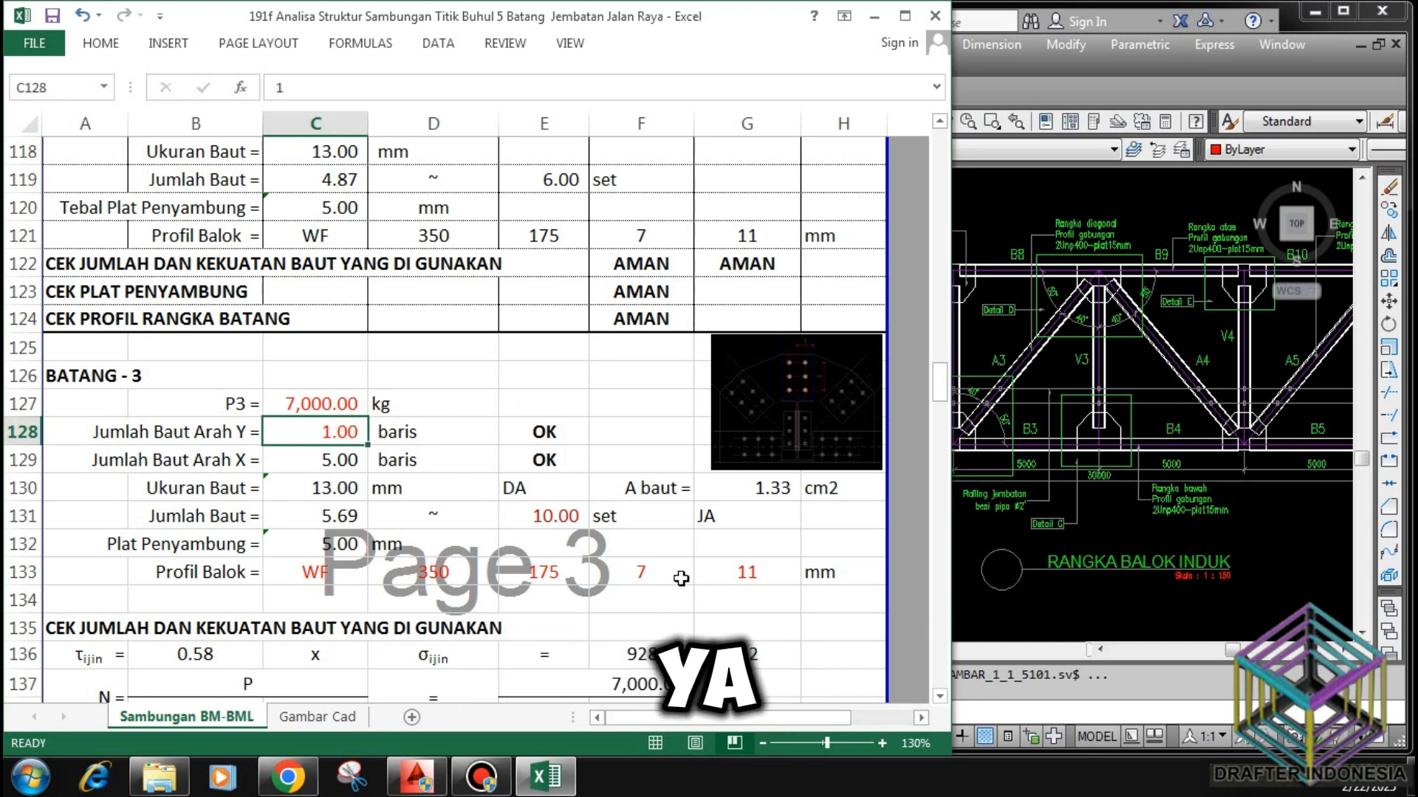
Check the Batang 3 bolt size, bolt area and required bolt count, and set the Jumlah Baut used to 6 sets.
click(338, 490)
click(779, 488)
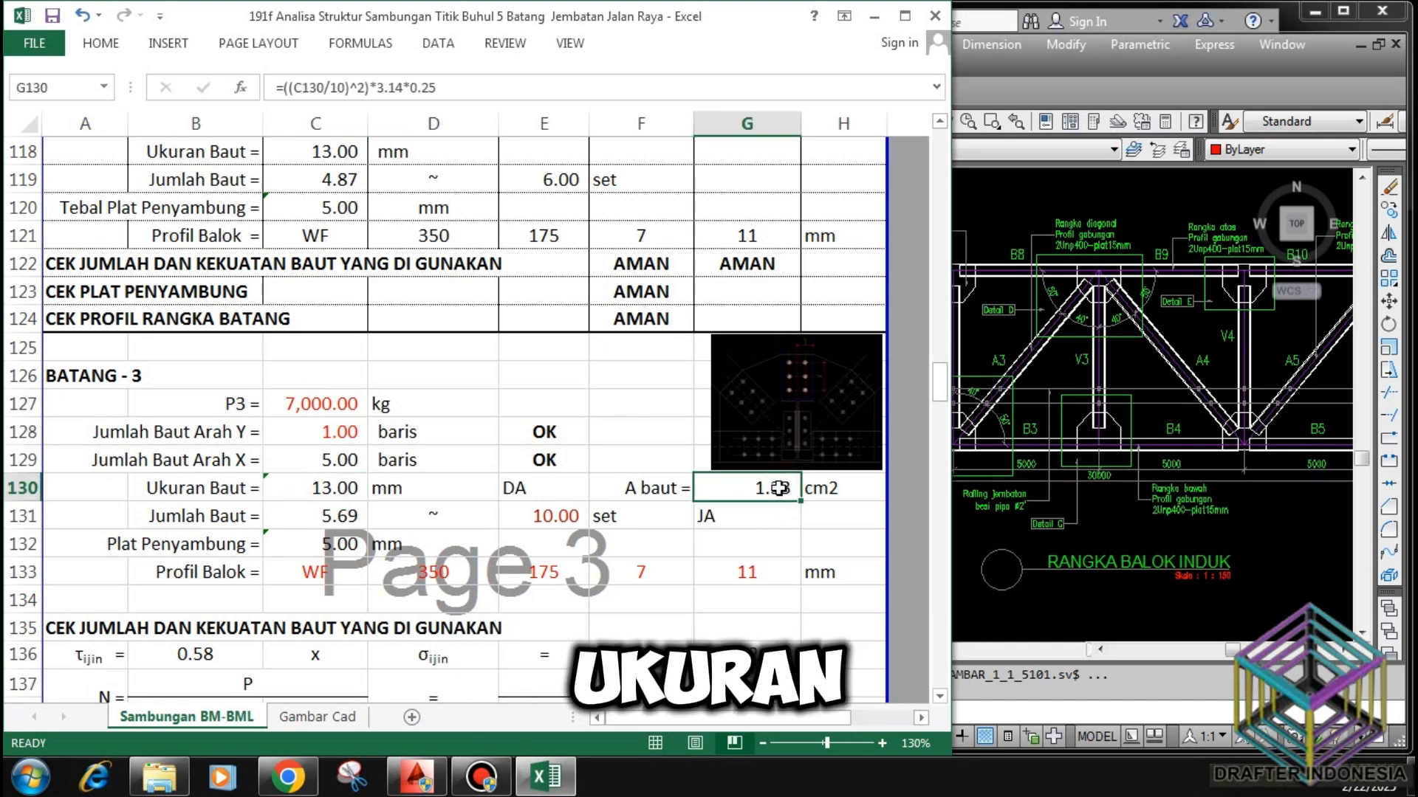
click(344, 519)
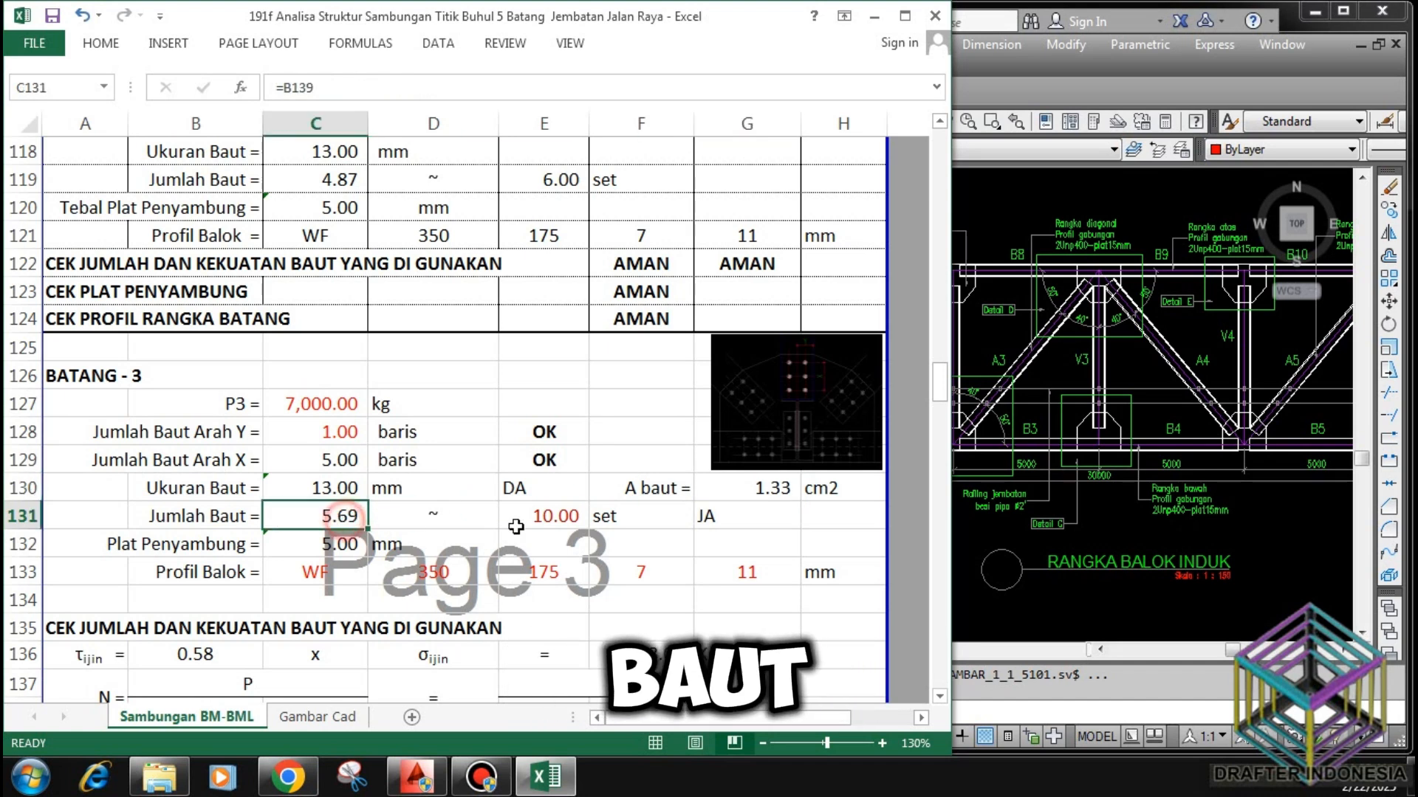
click(515, 514)
text(6)
key(Return)
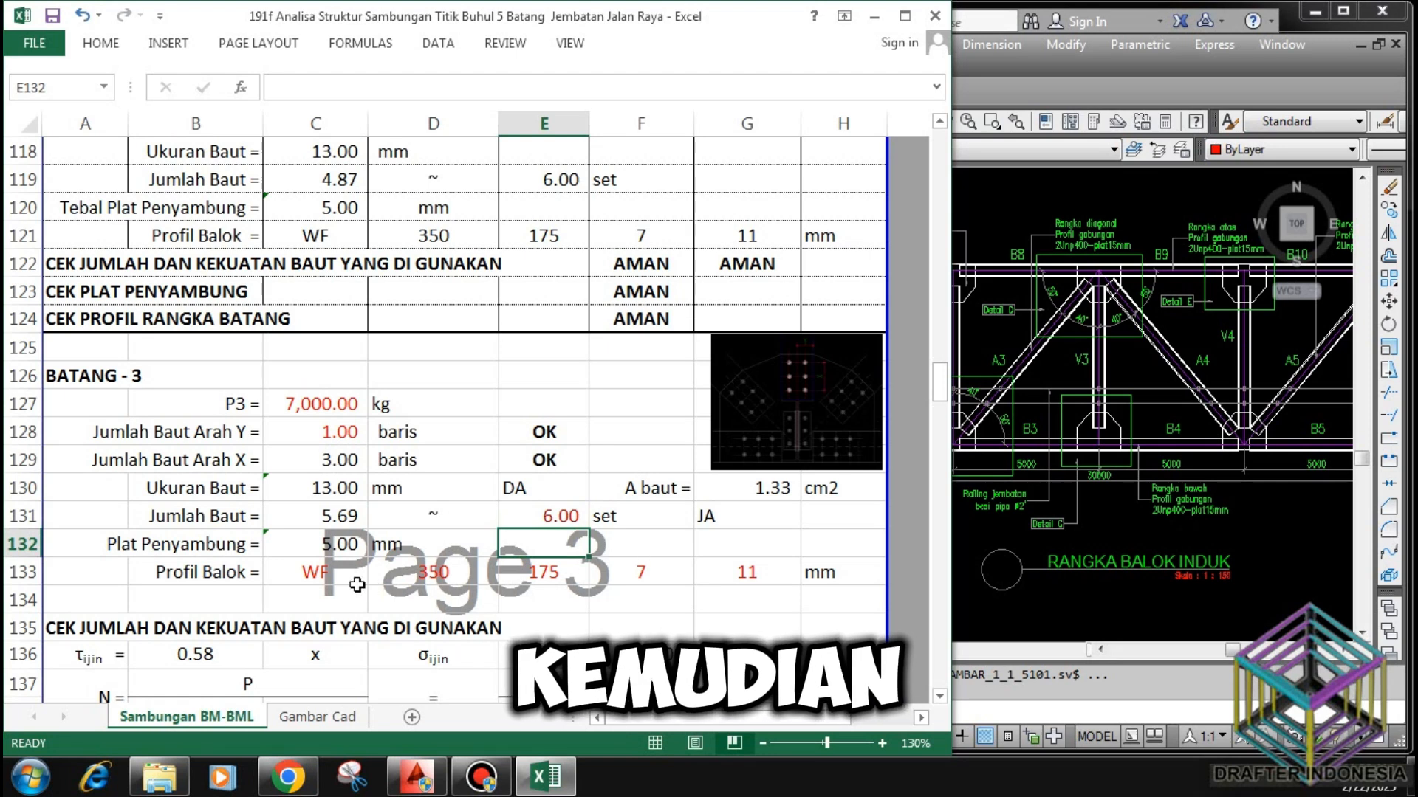
Review the Batang 3 connecting plate thickness and the Profil Balok type and dimensions.
click(336, 545)
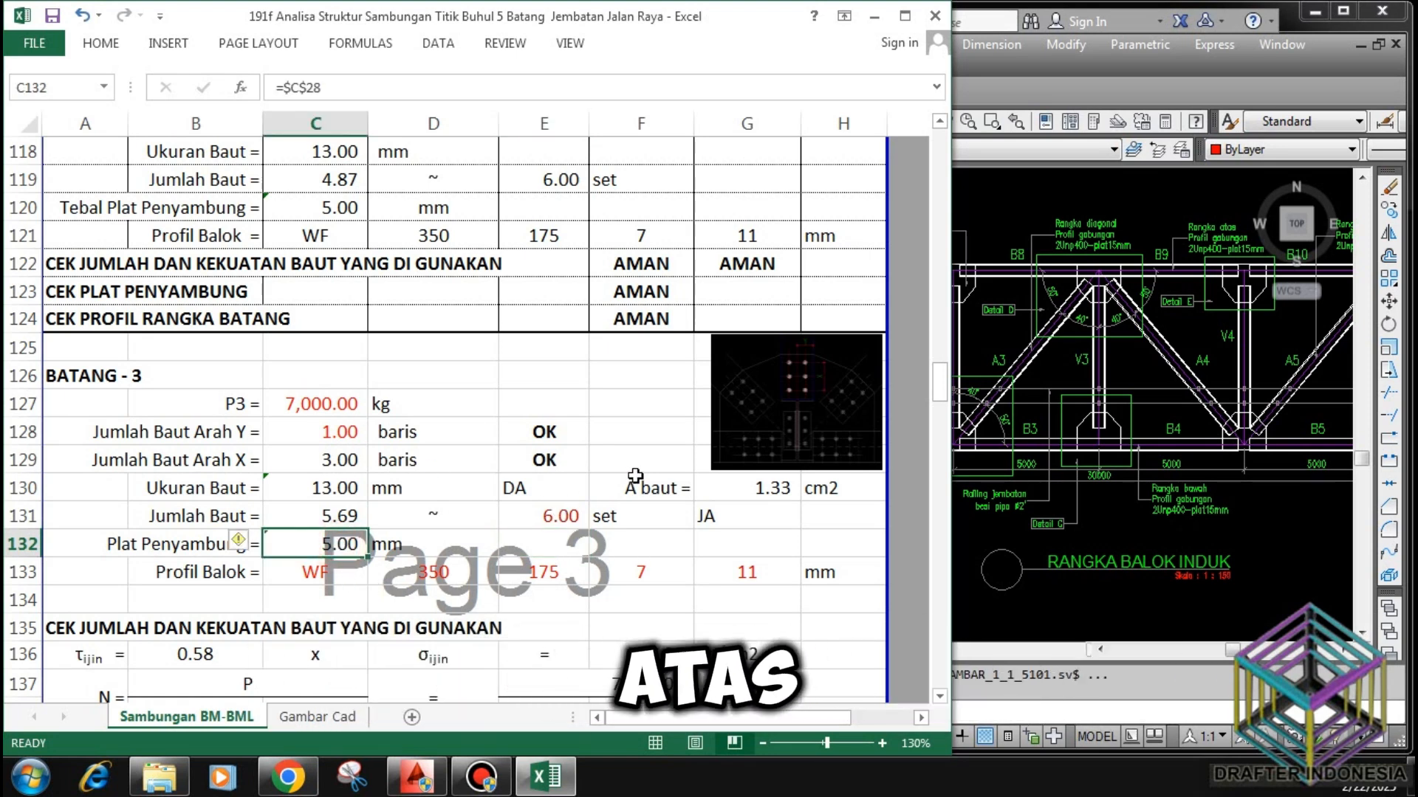
scroll(634, 477, down, 1)
click(307, 491)
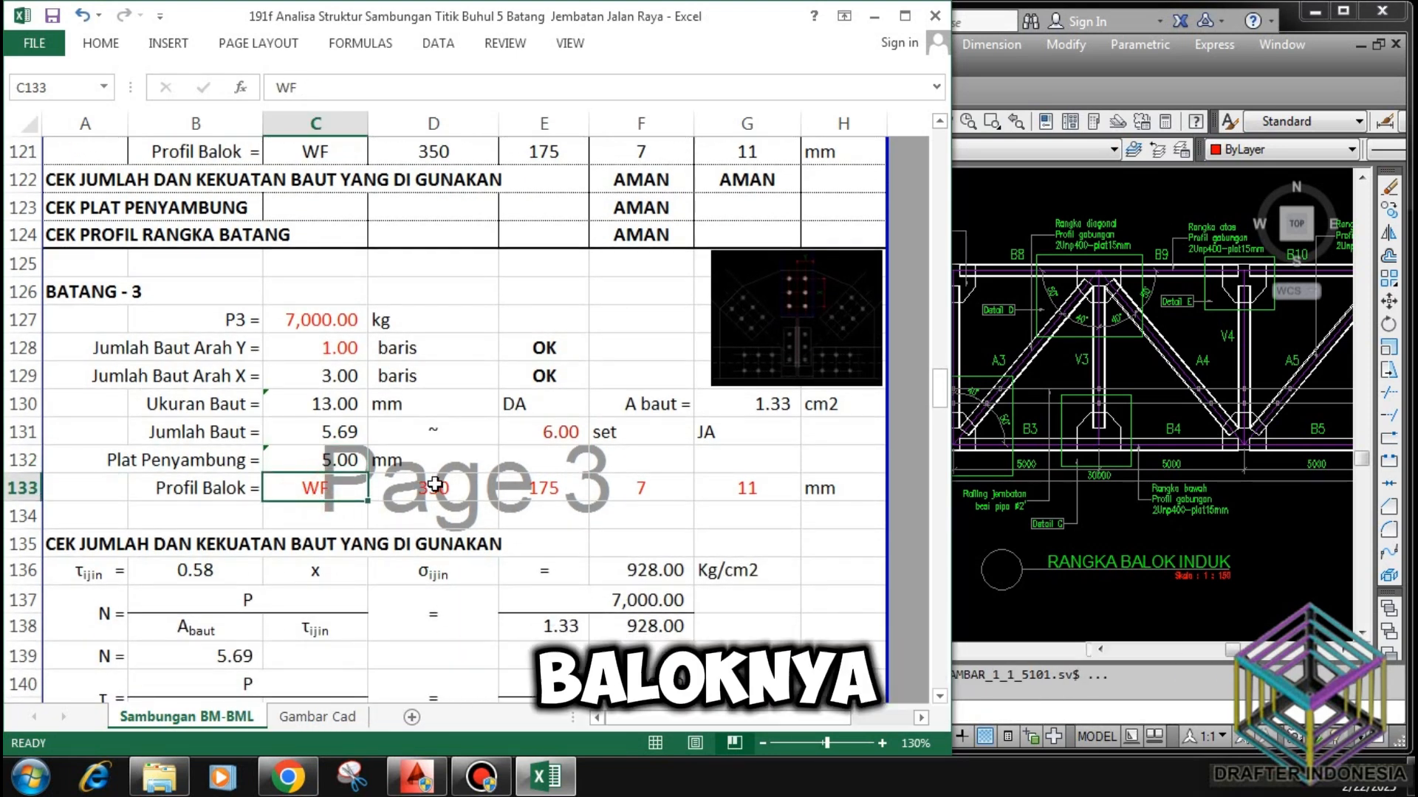
click(436, 485)
click(552, 486)
click(655, 486)
click(747, 491)
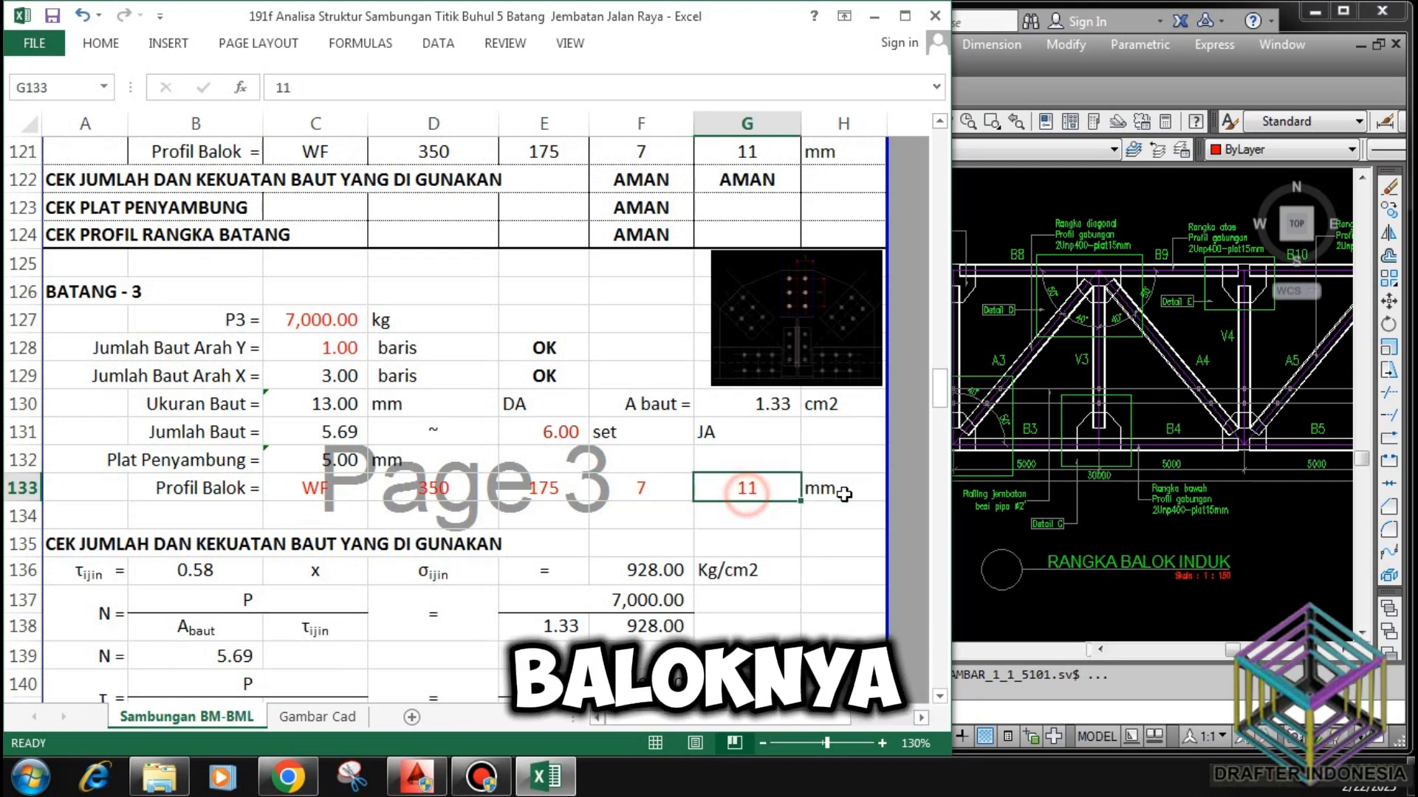
click(838, 488)
Examine the Batang 3 allowable shear stress τijin calculation, from its 0.58 factor and σijin to the result.
scroll(584, 460, down, 2)
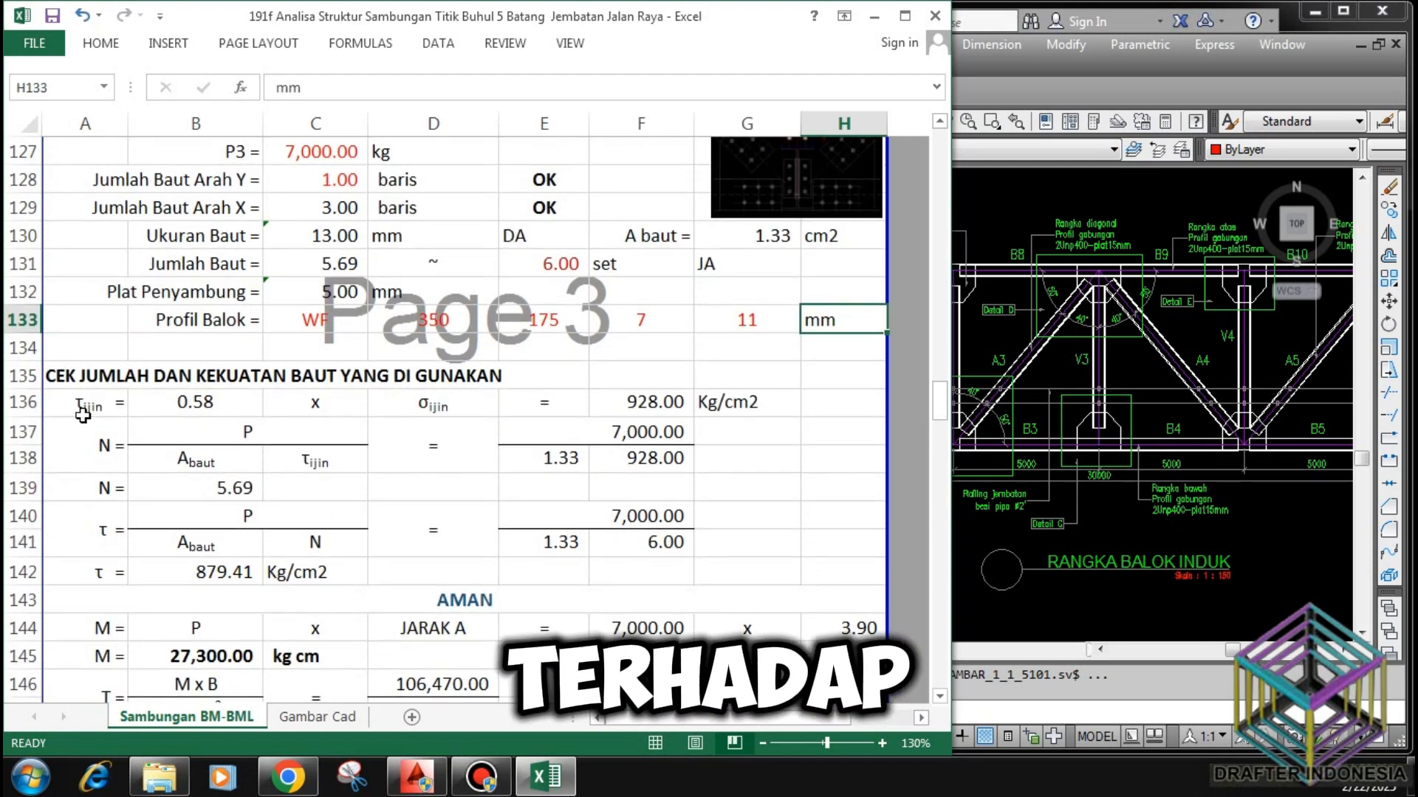
click(83, 406)
click(186, 403)
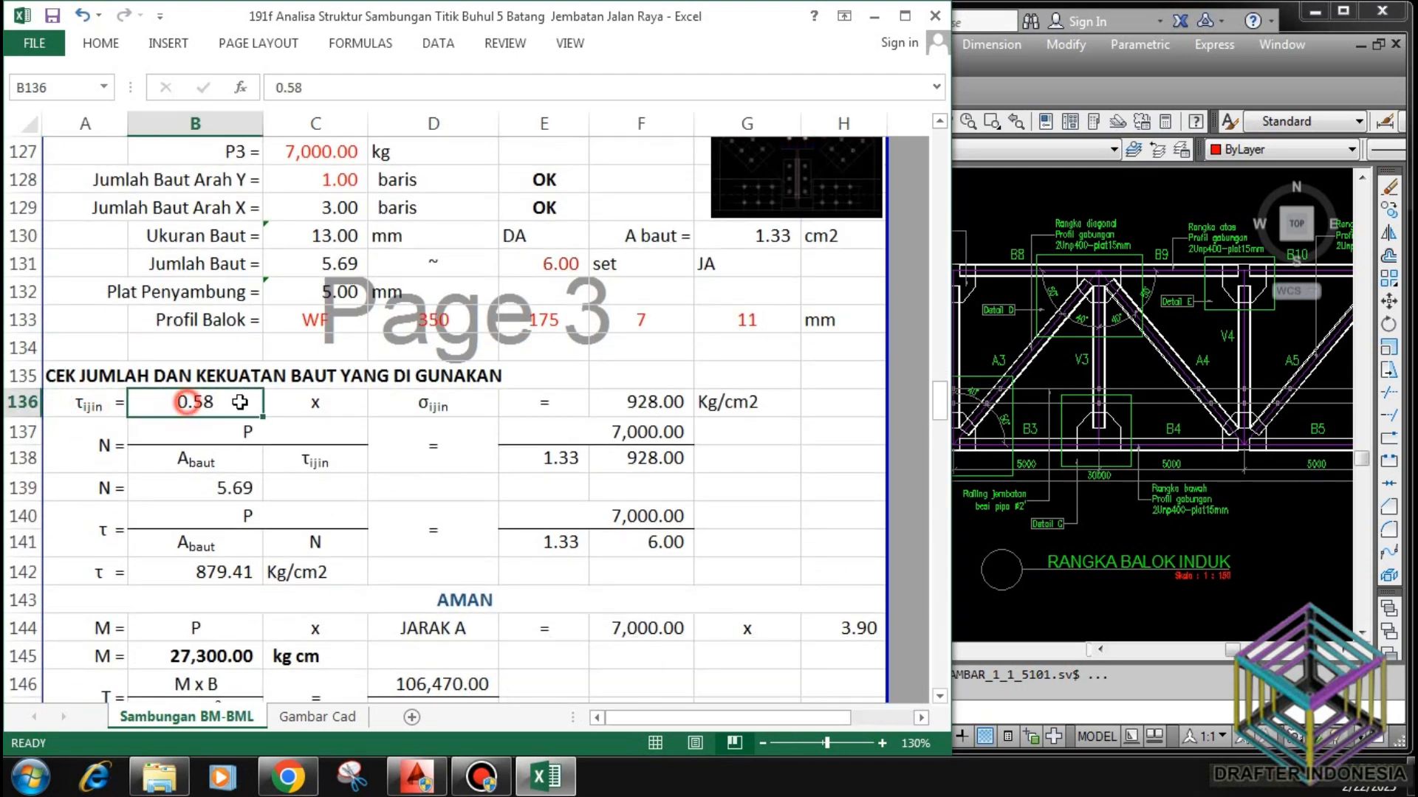
click(438, 410)
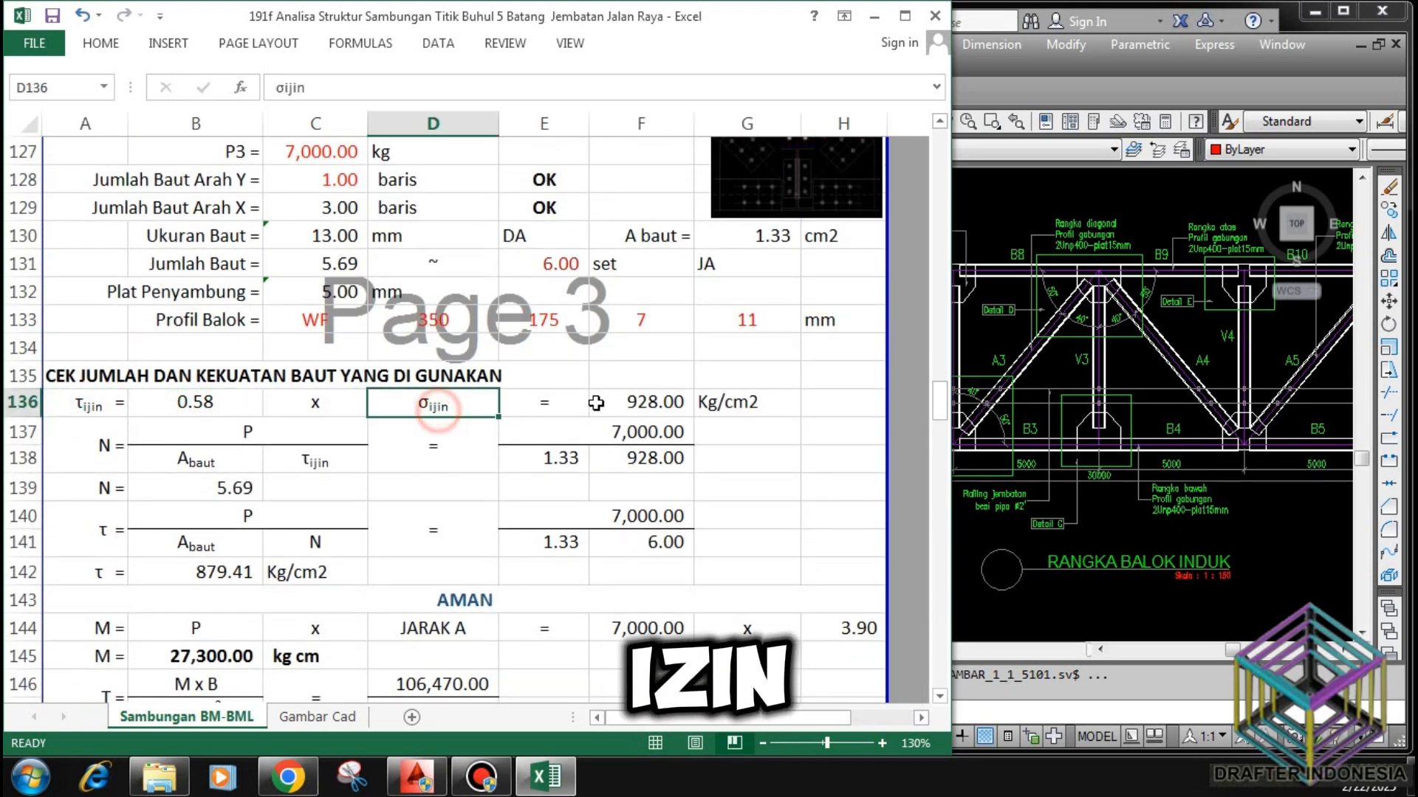
click(647, 401)
Inspect the Batang 3 required bolt count N calculation from P over A baut and τijin.
click(305, 440)
click(197, 462)
click(306, 462)
click(600, 432)
click(550, 458)
click(646, 456)
click(242, 488)
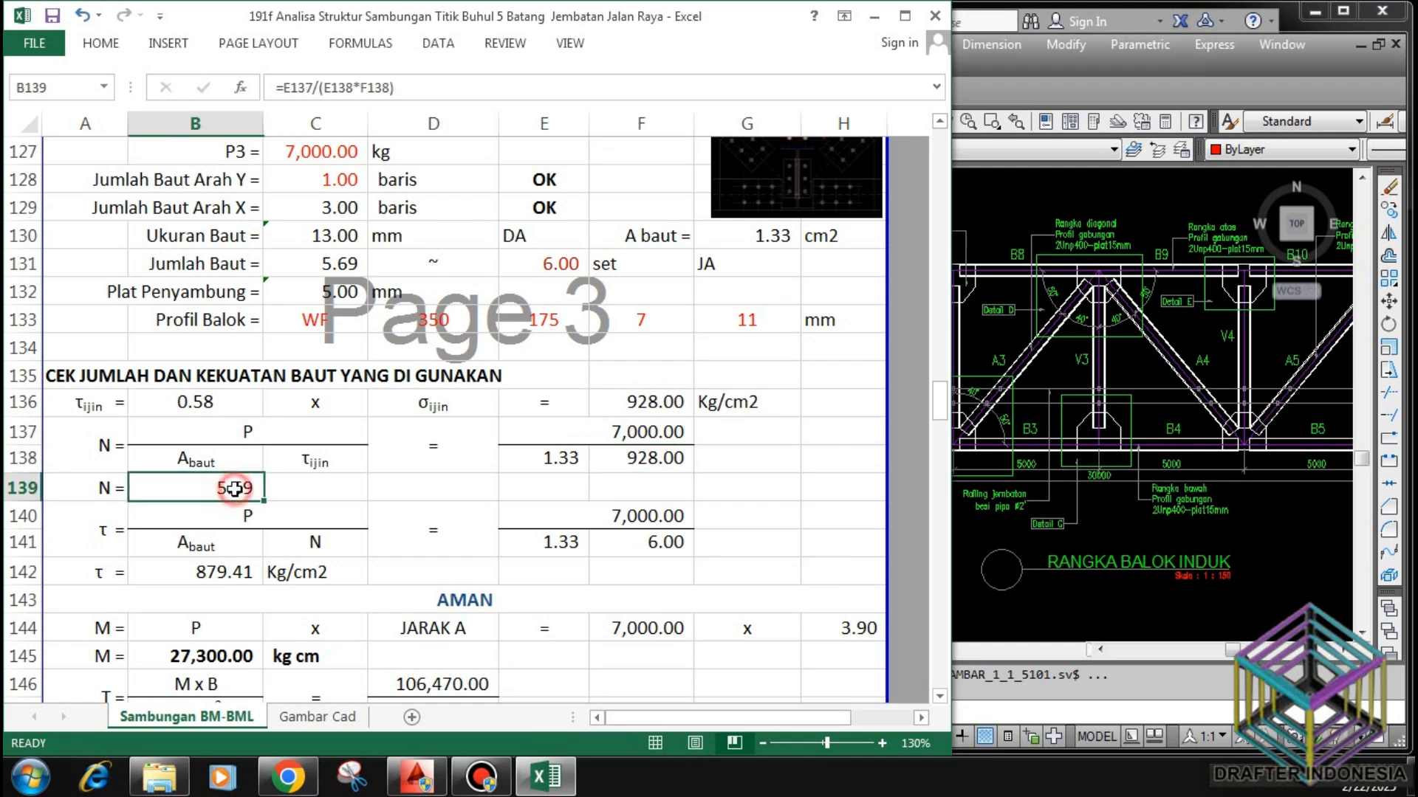
Review the Batang 3 bolt shear stress τ from P over A baut and N, and its safety check formula.
scroll(297, 476, down, 1)
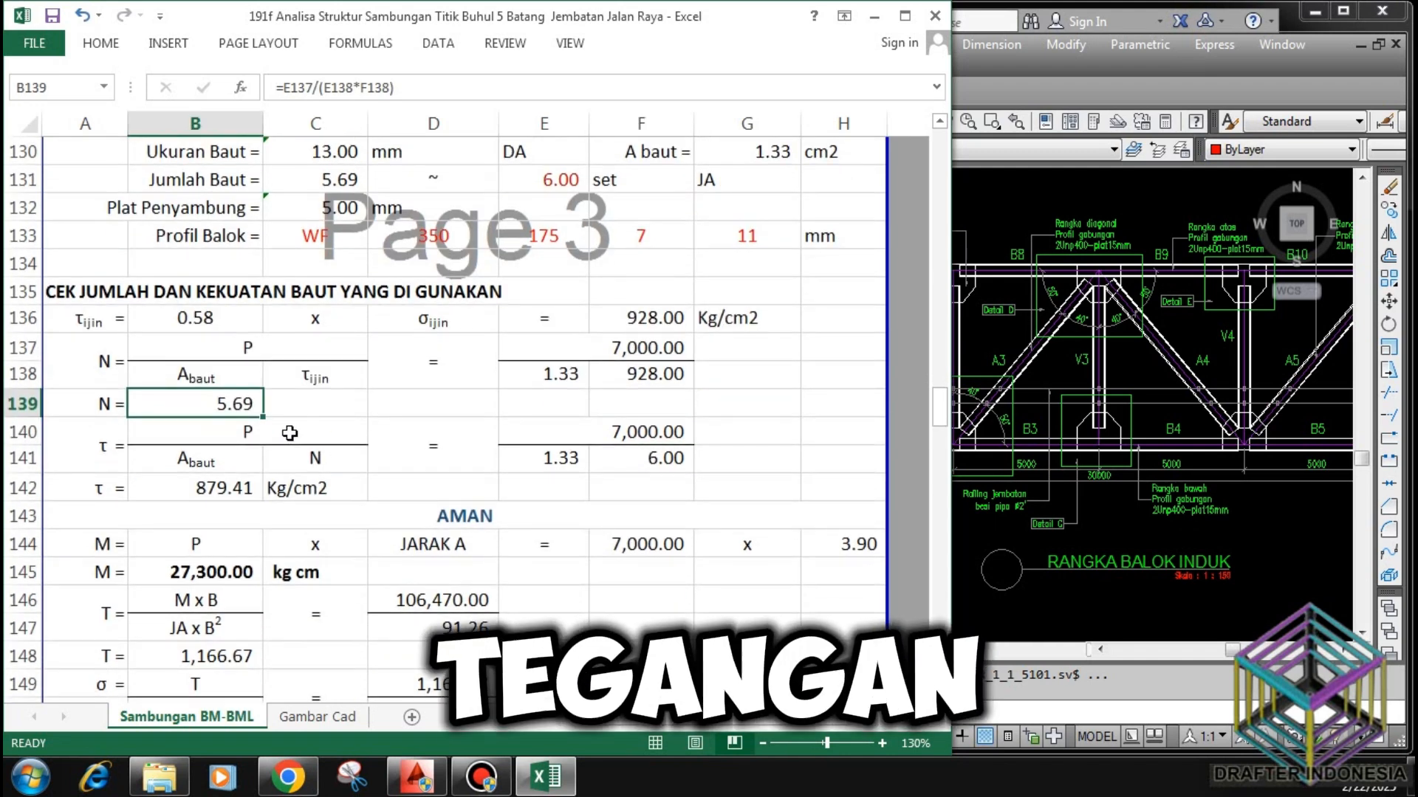
click(209, 434)
click(221, 463)
click(299, 464)
click(620, 436)
click(559, 459)
click(659, 459)
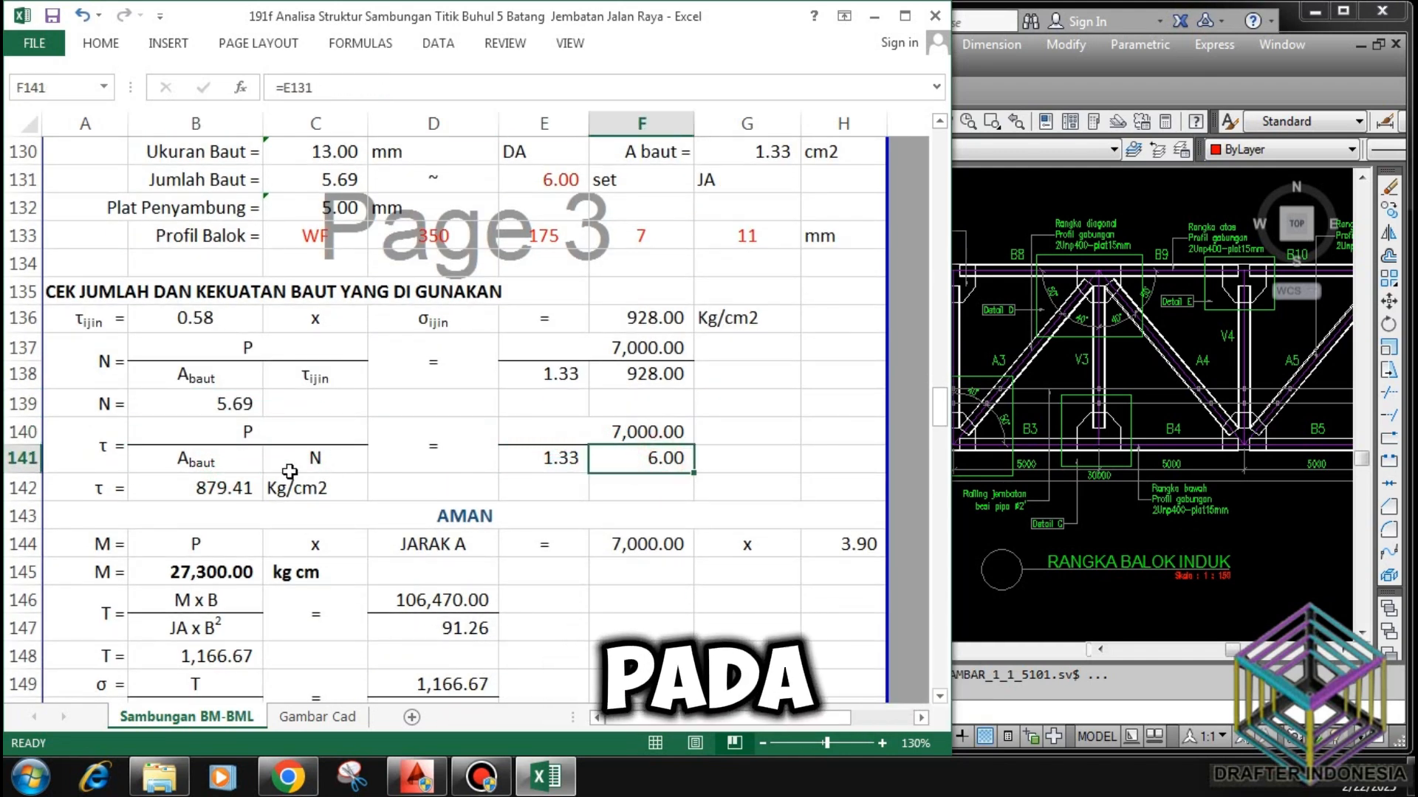
click(204, 488)
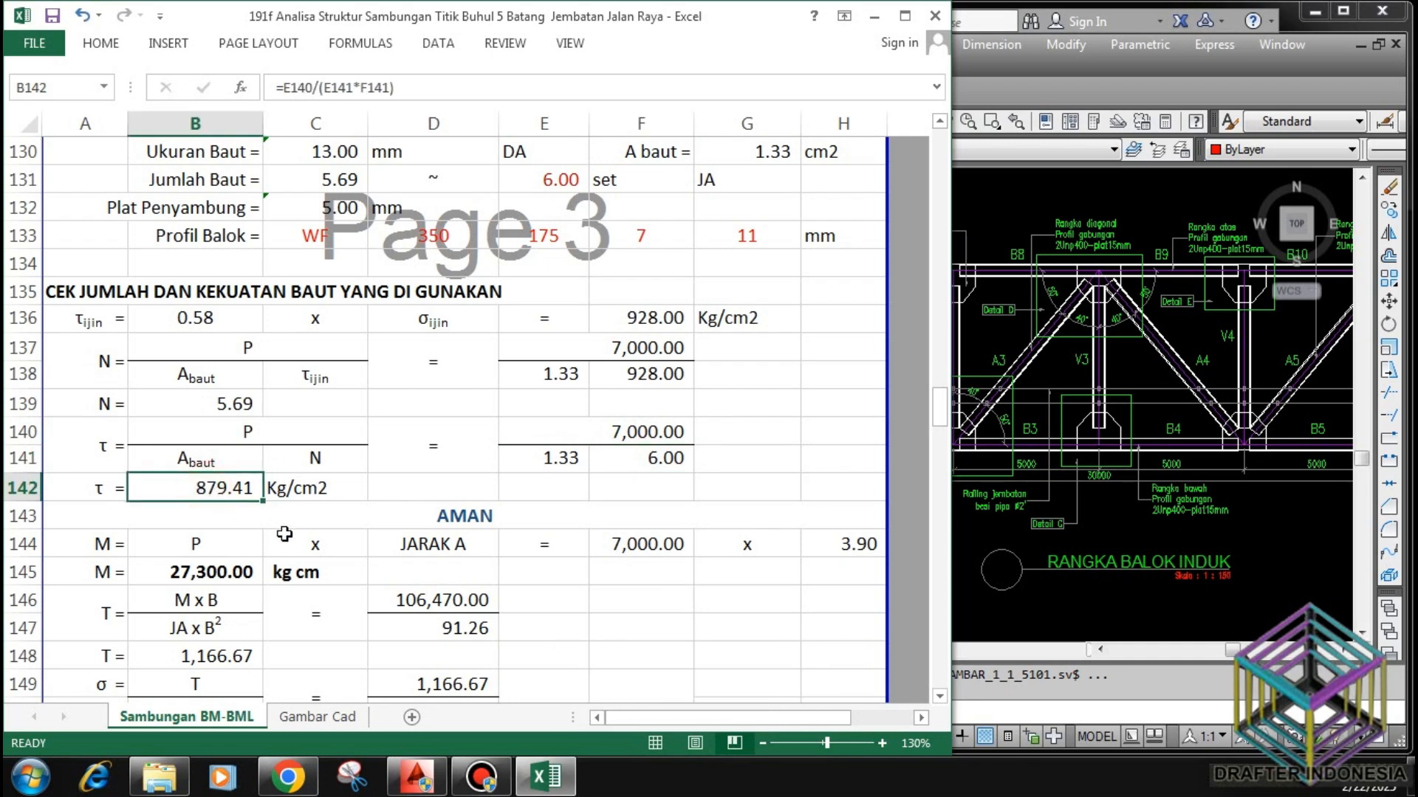
click(465, 515)
Examine the Batang 3 moment M calculation from P times JARAK A.
scroll(508, 371, down, 1)
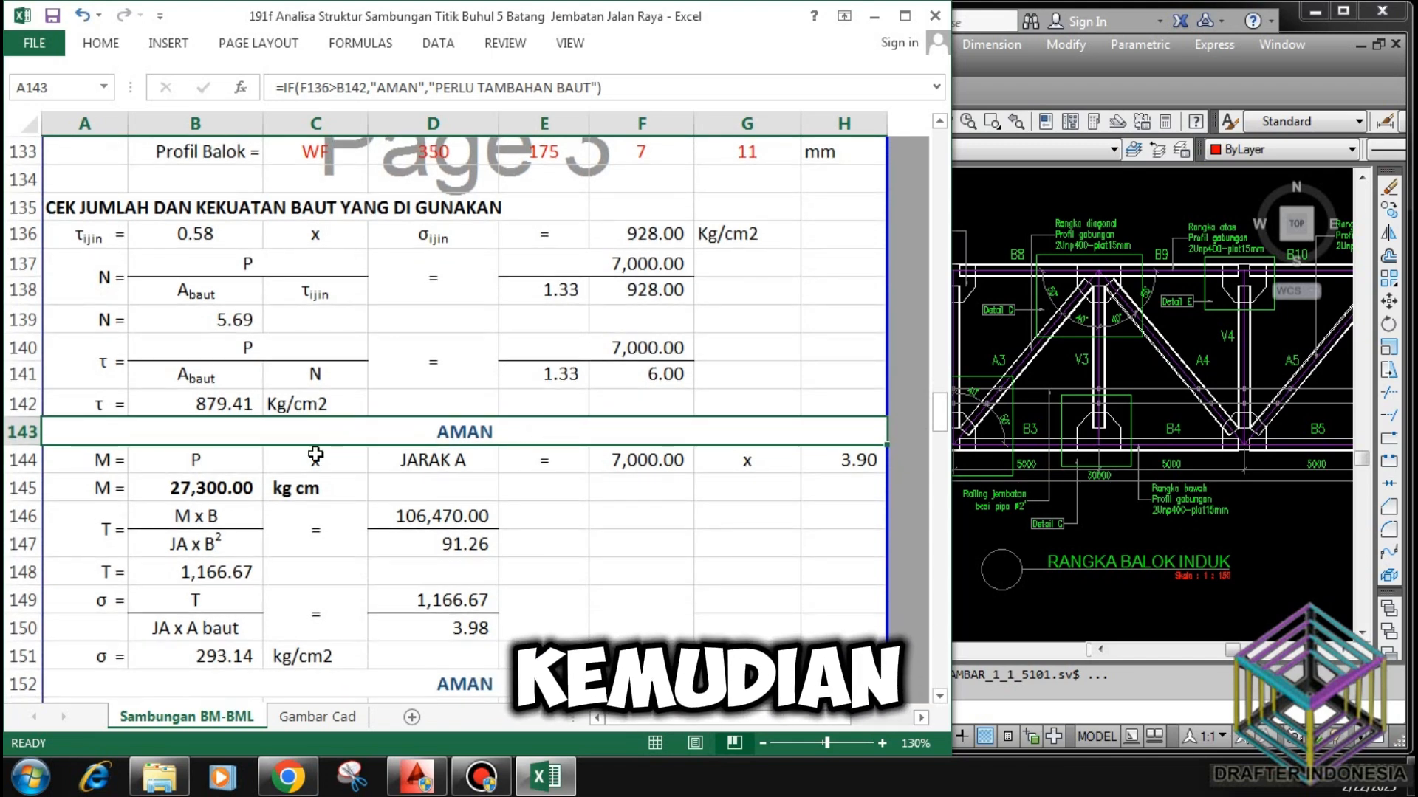
click(237, 458)
click(434, 458)
click(633, 463)
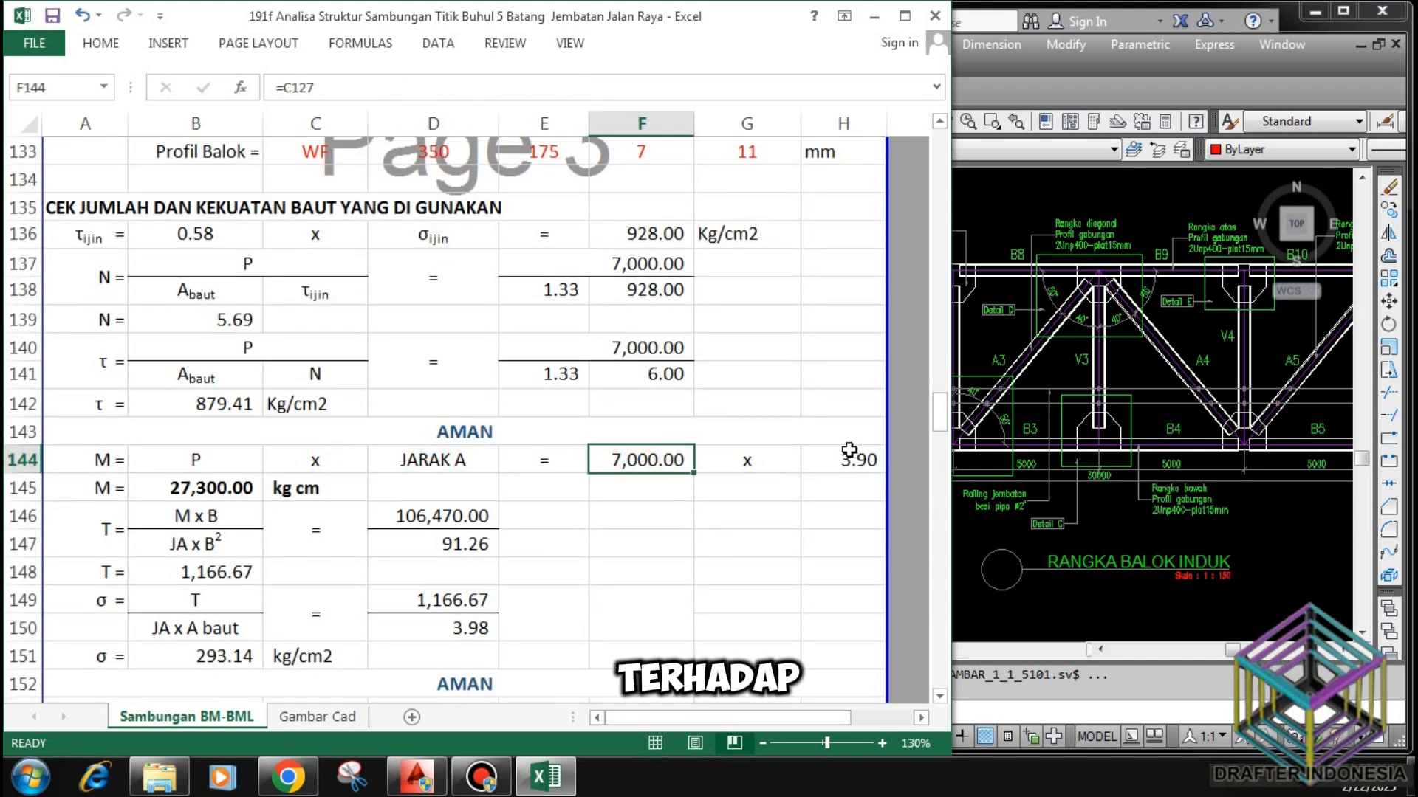
click(848, 454)
click(238, 486)
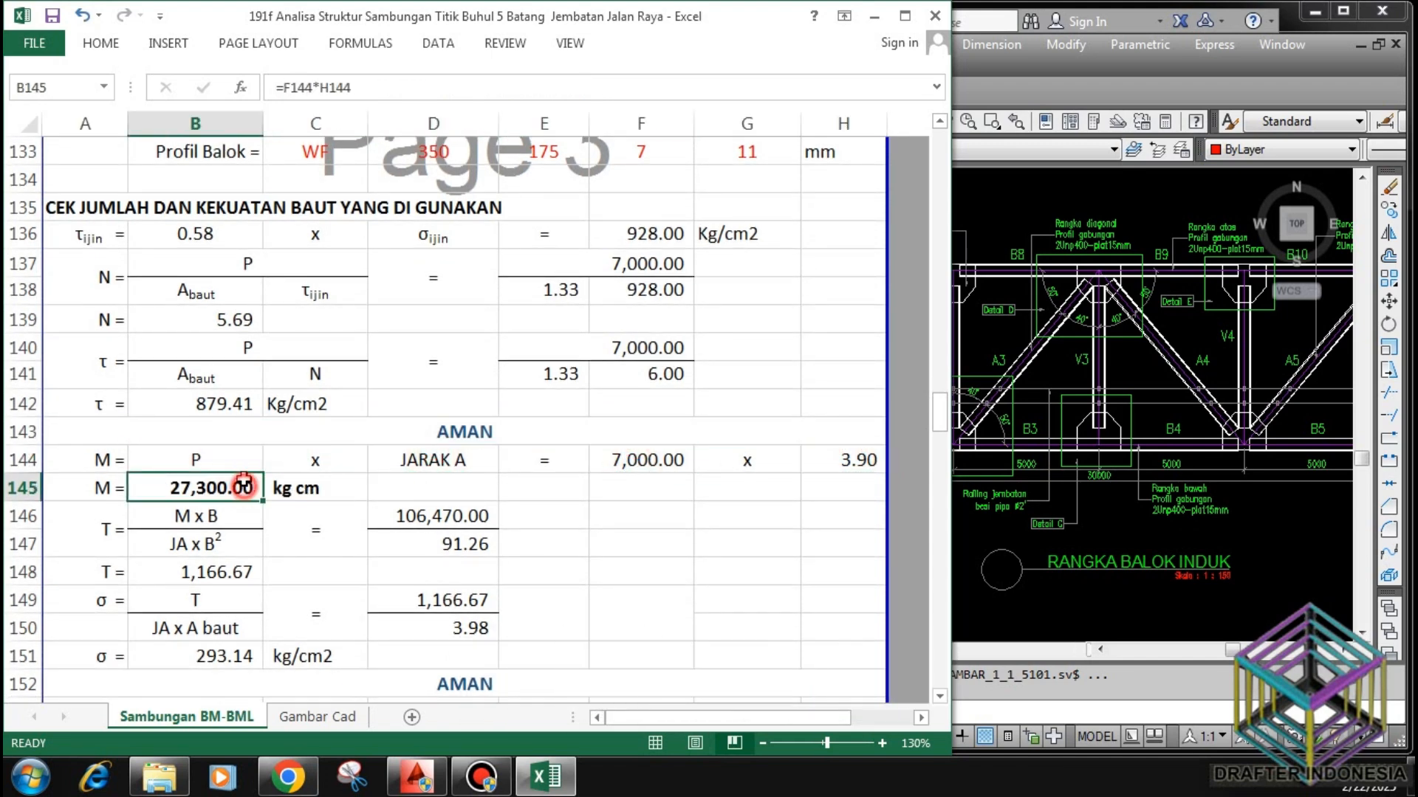
Inspect the Batang 3 bolt force T calculation from M x B over JA x B², including its result formula.
click(246, 518)
click(229, 544)
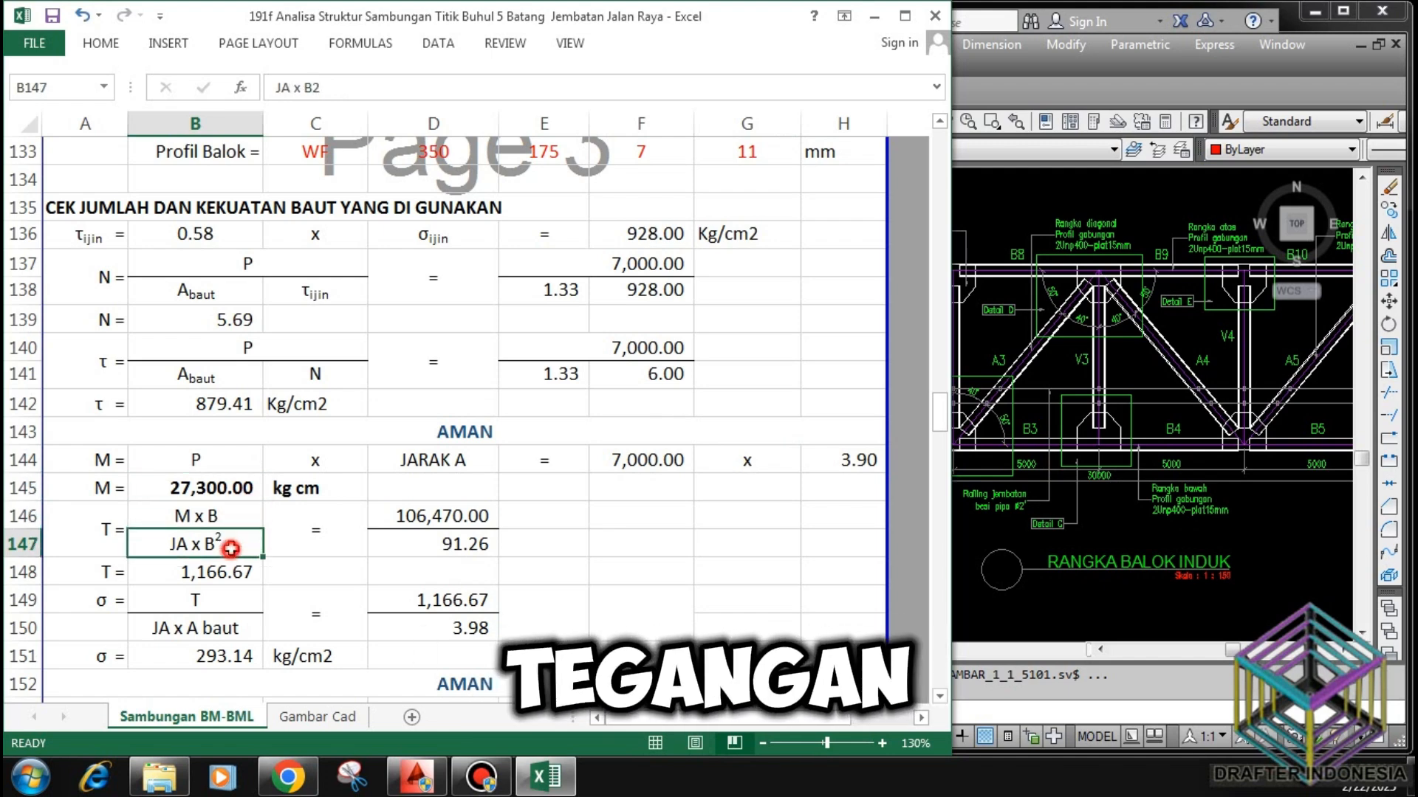
click(445, 521)
click(455, 548)
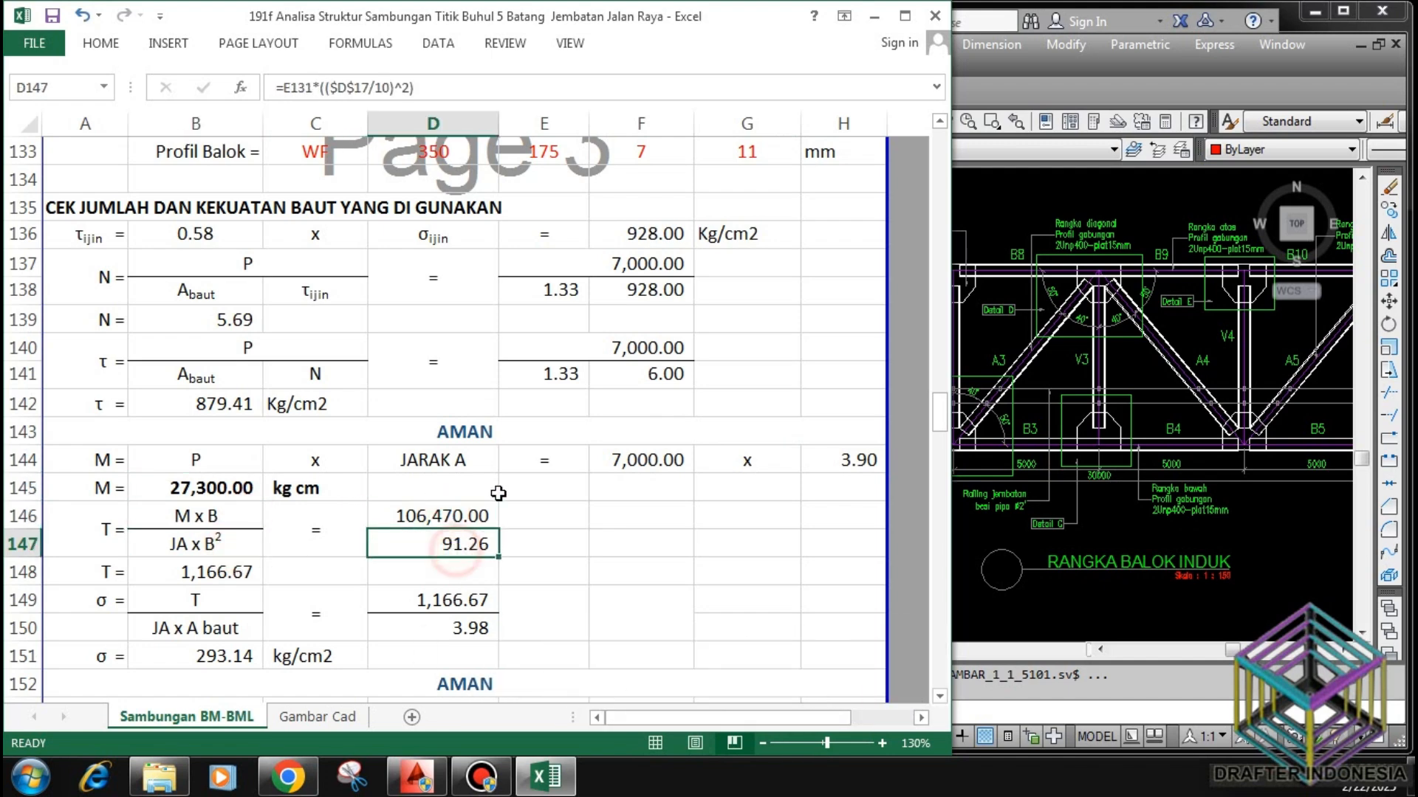
scroll(343, 479, down, 2)
click(226, 408)
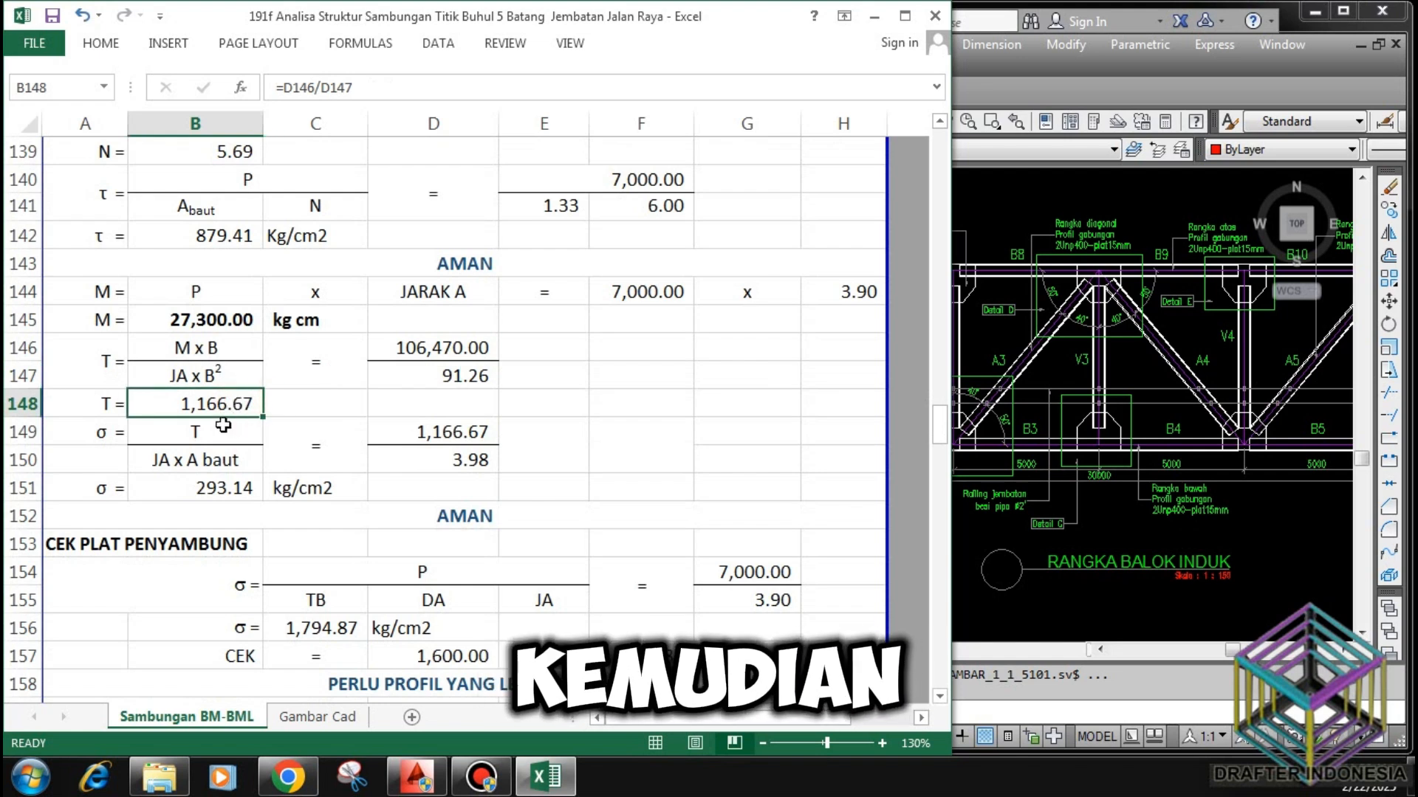
Inspect the Batang 3 bolt tensile stress σ calculation from T over JA x A baut, and its safety check formula.
click(214, 428)
click(231, 457)
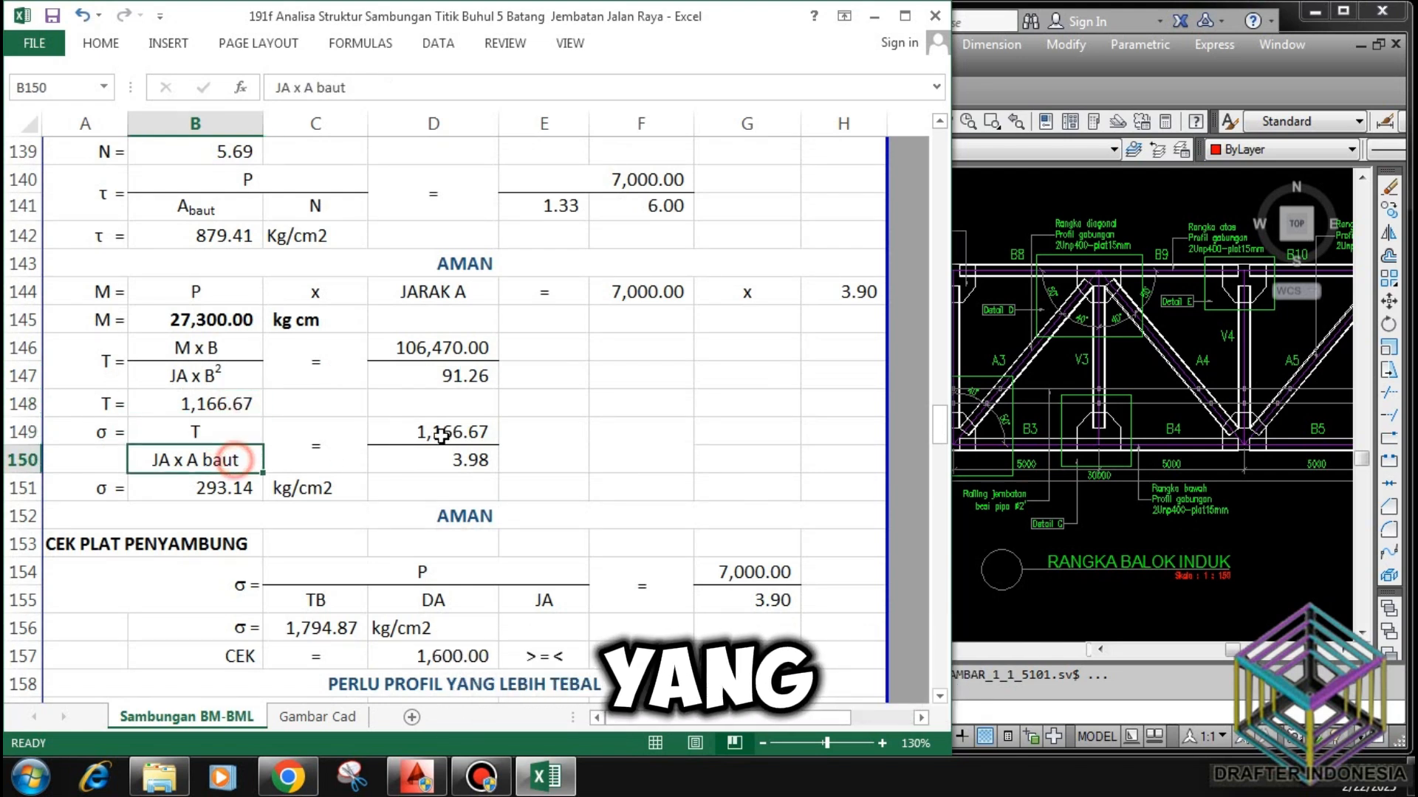
click(455, 434)
click(428, 461)
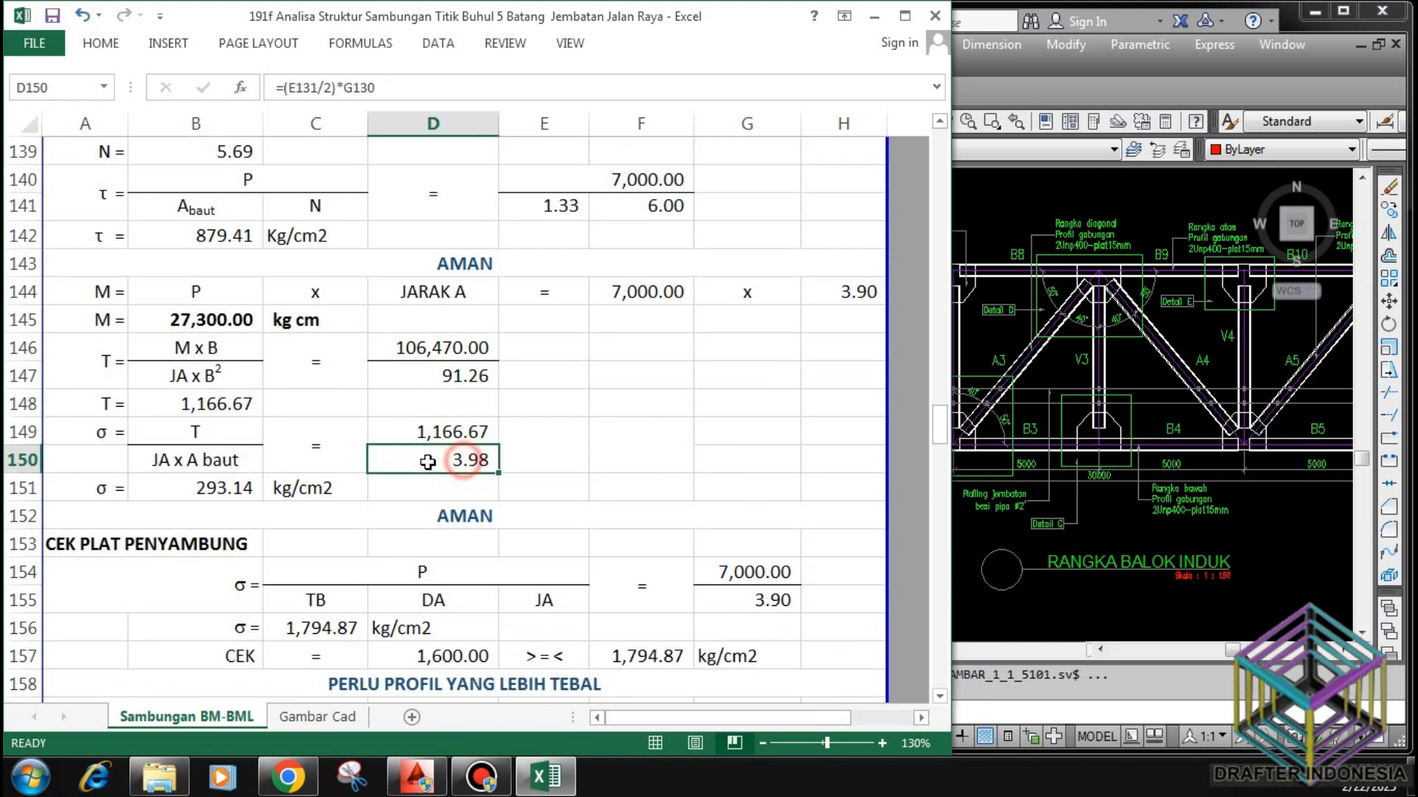
click(238, 490)
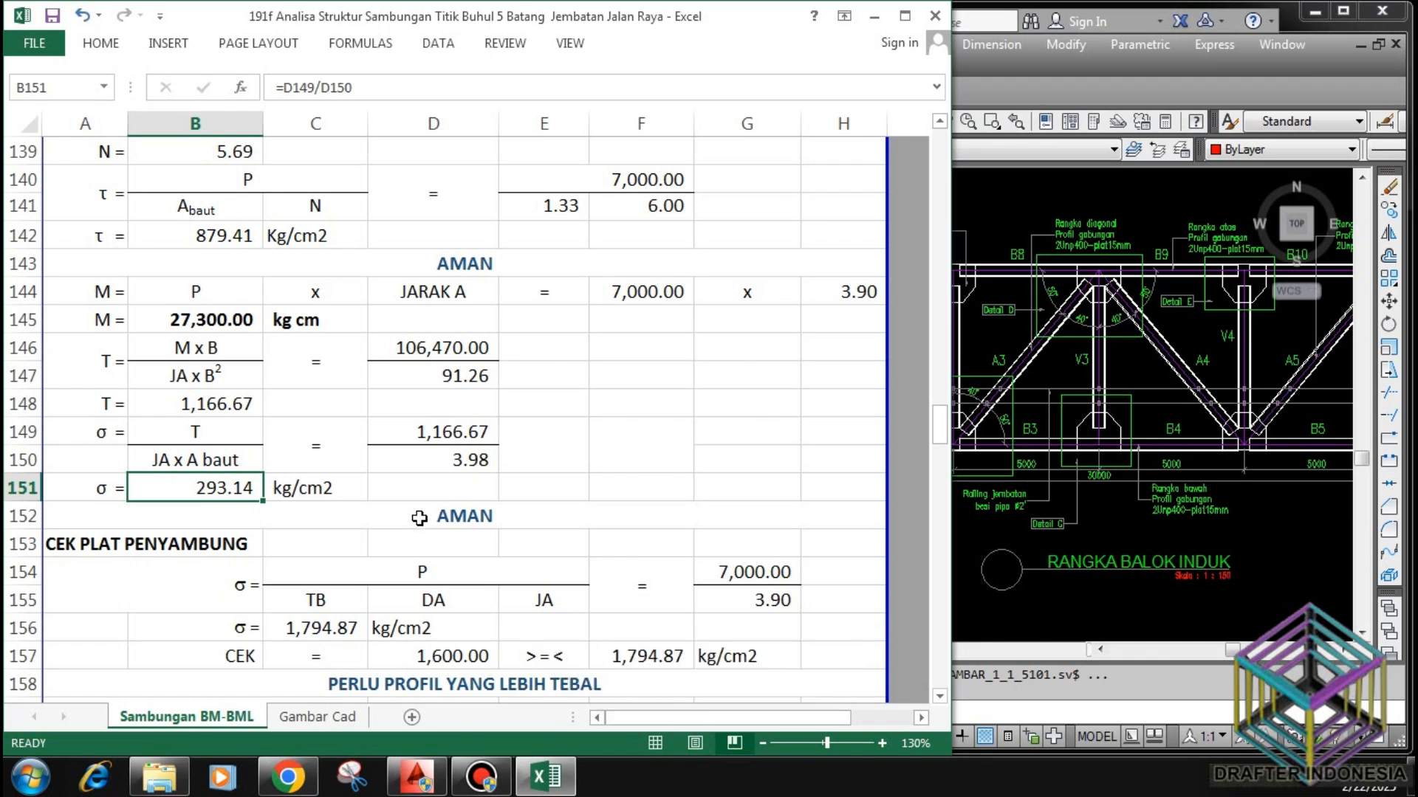
click(419, 518)
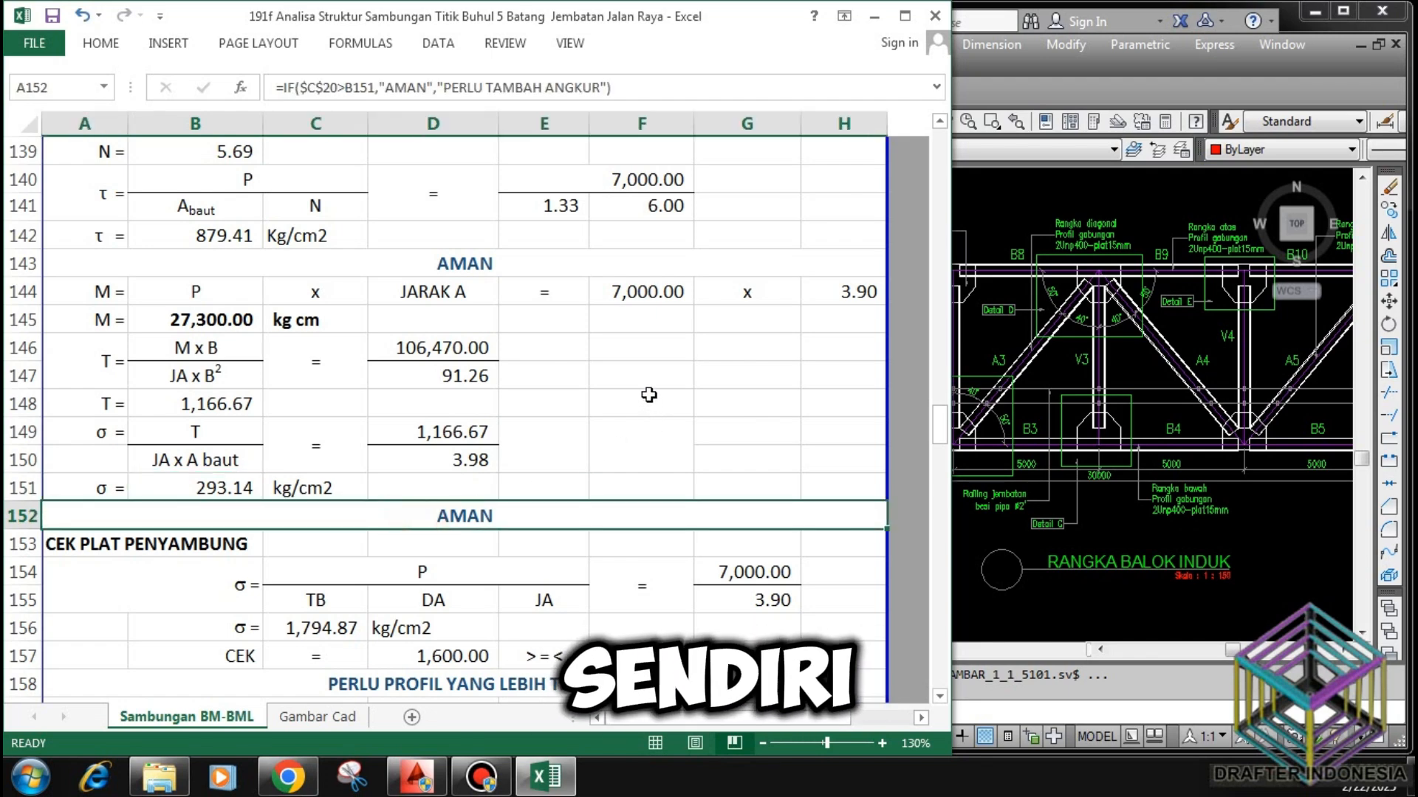
Examine the Batang 3 connecting plate check, comparing stress σ from P over TB, DA and JA with the allowable steel stress.
scroll(649, 395, down, 2)
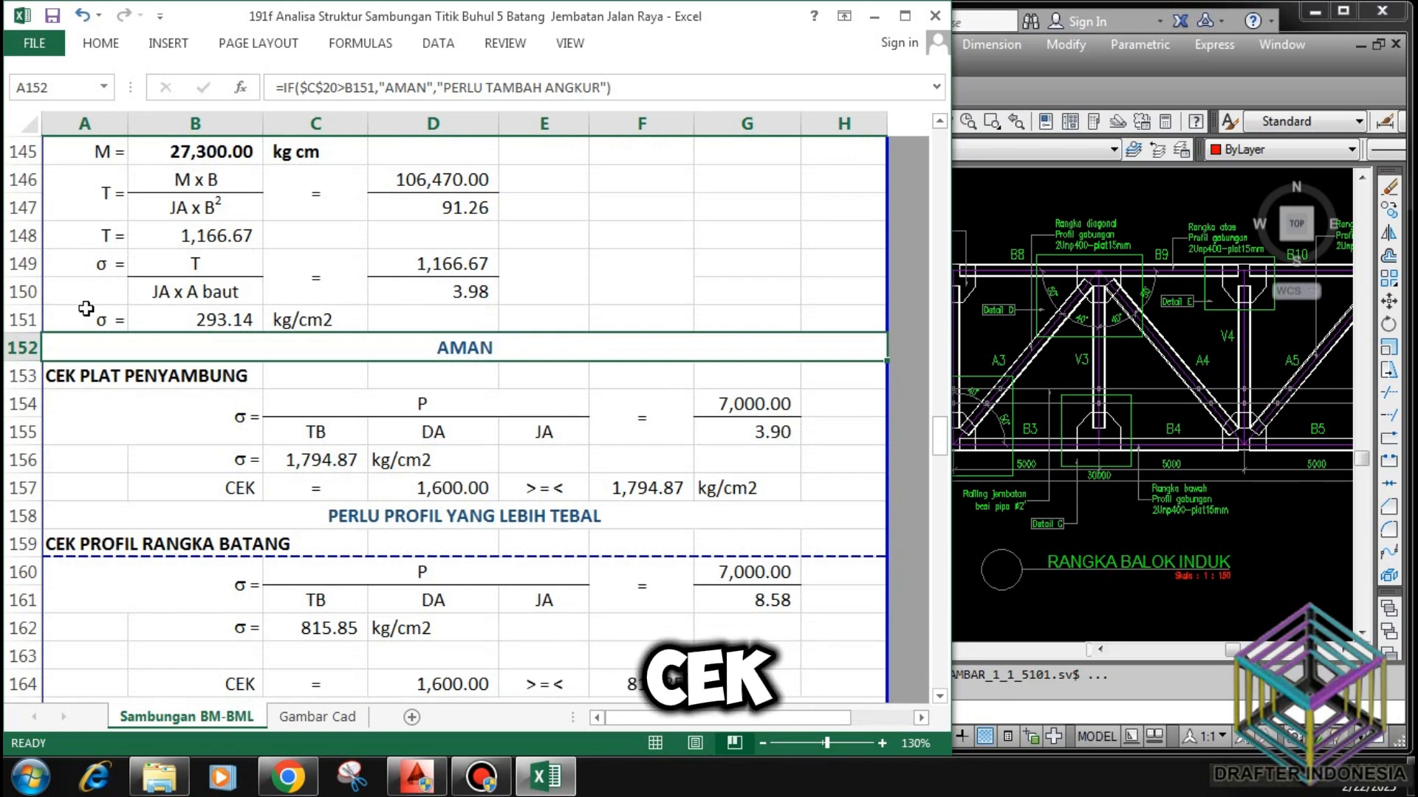
click(420, 403)
click(321, 431)
click(419, 435)
click(538, 433)
click(739, 399)
click(764, 429)
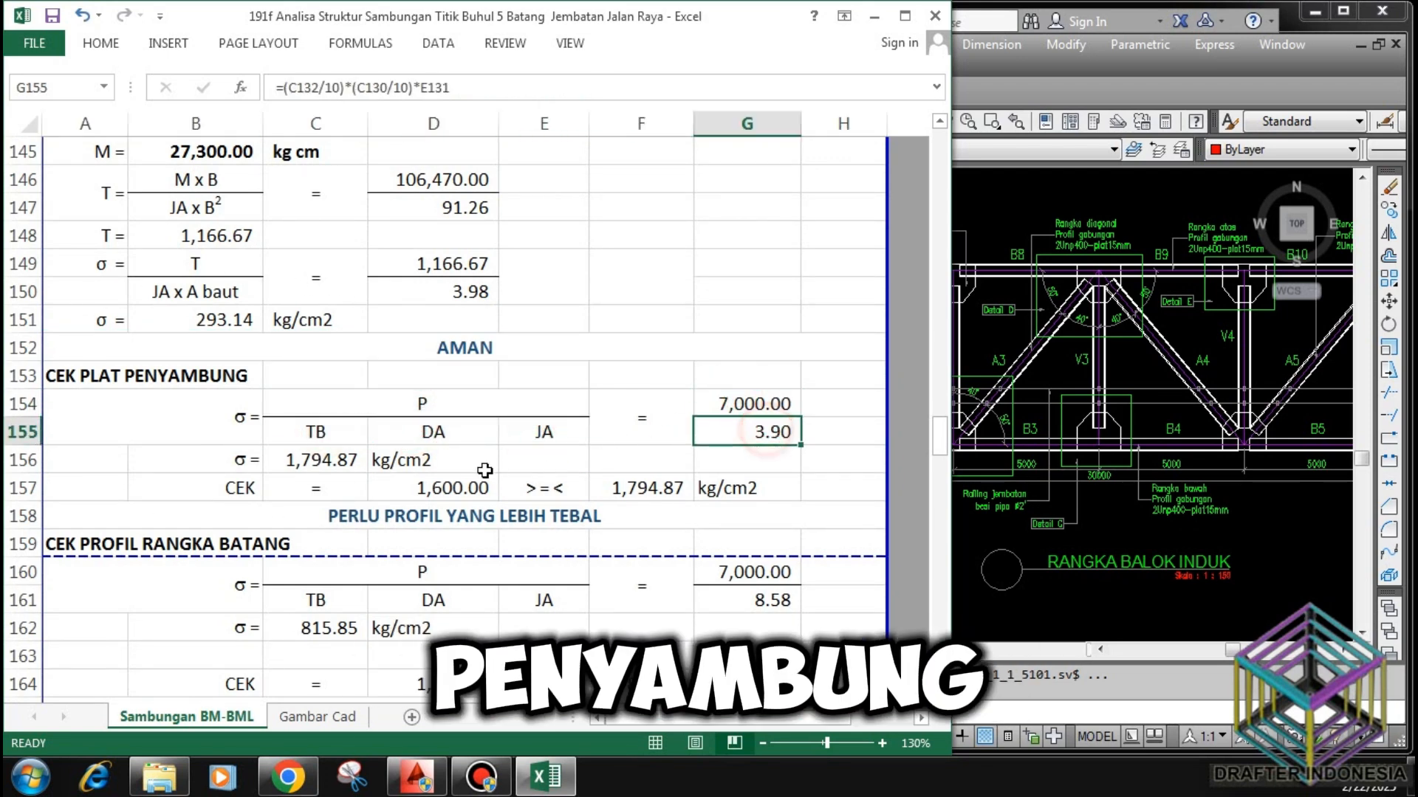
click(338, 459)
click(466, 488)
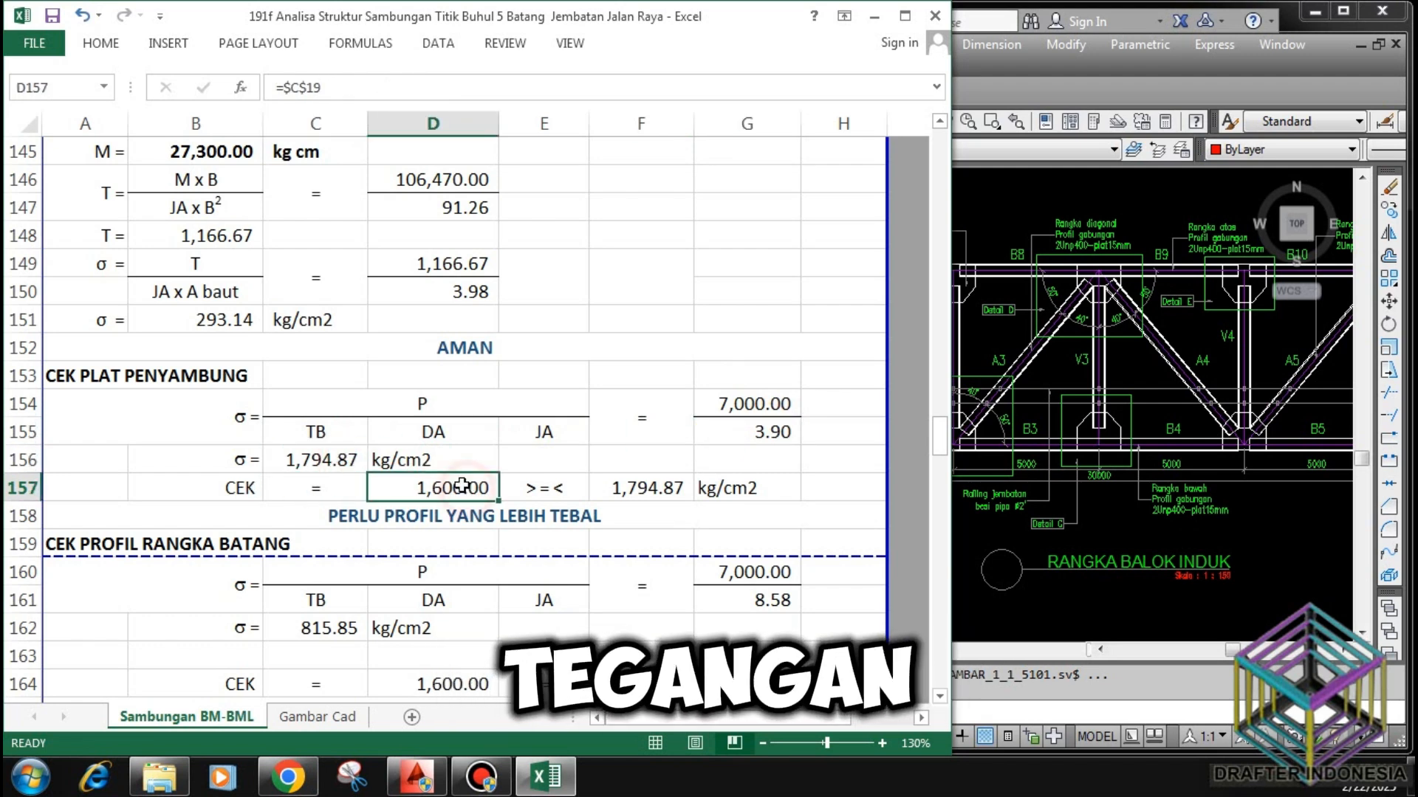
click(652, 490)
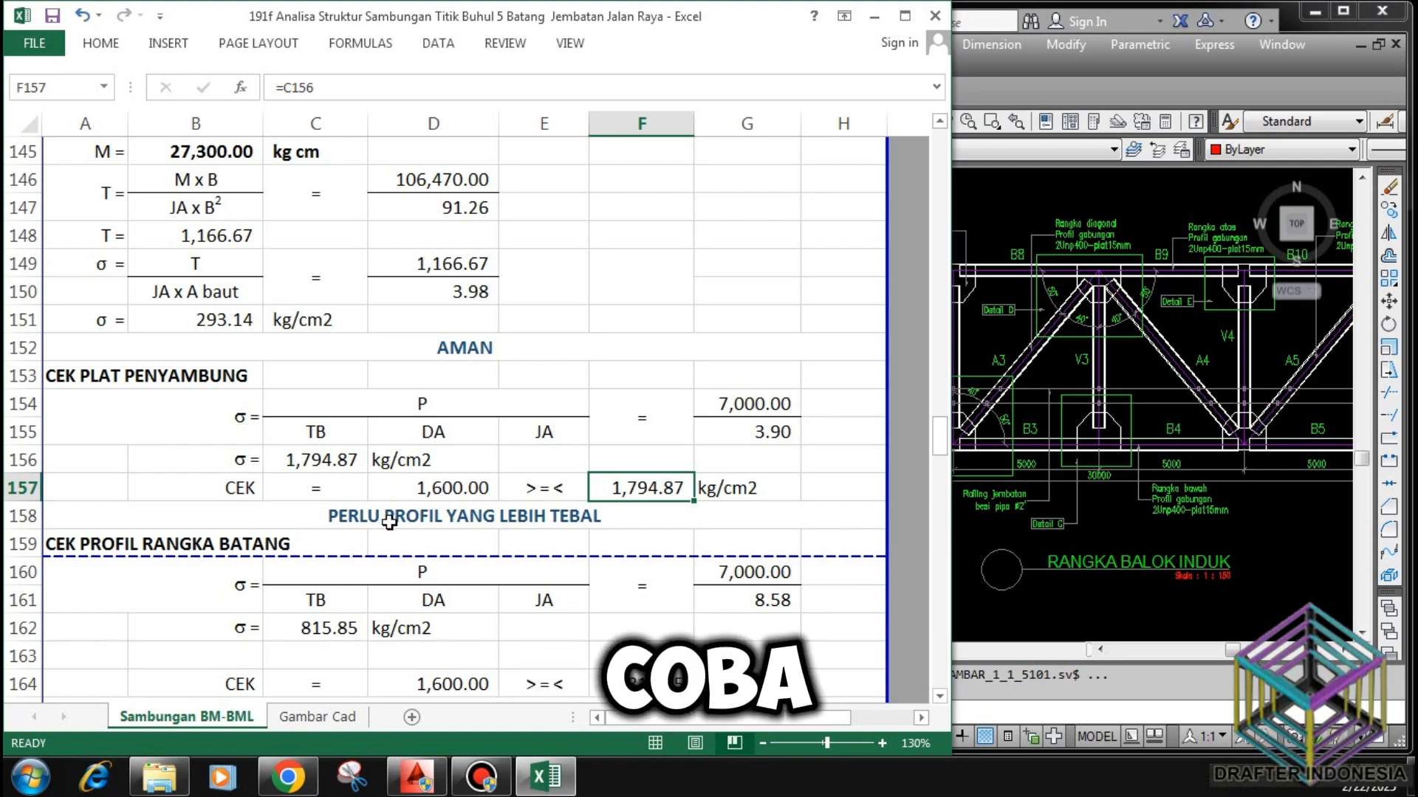
Set the Batang 1 connecting plate thickness (Plat Penyambung) to 6 mm.
scroll(389, 523, up, 9)
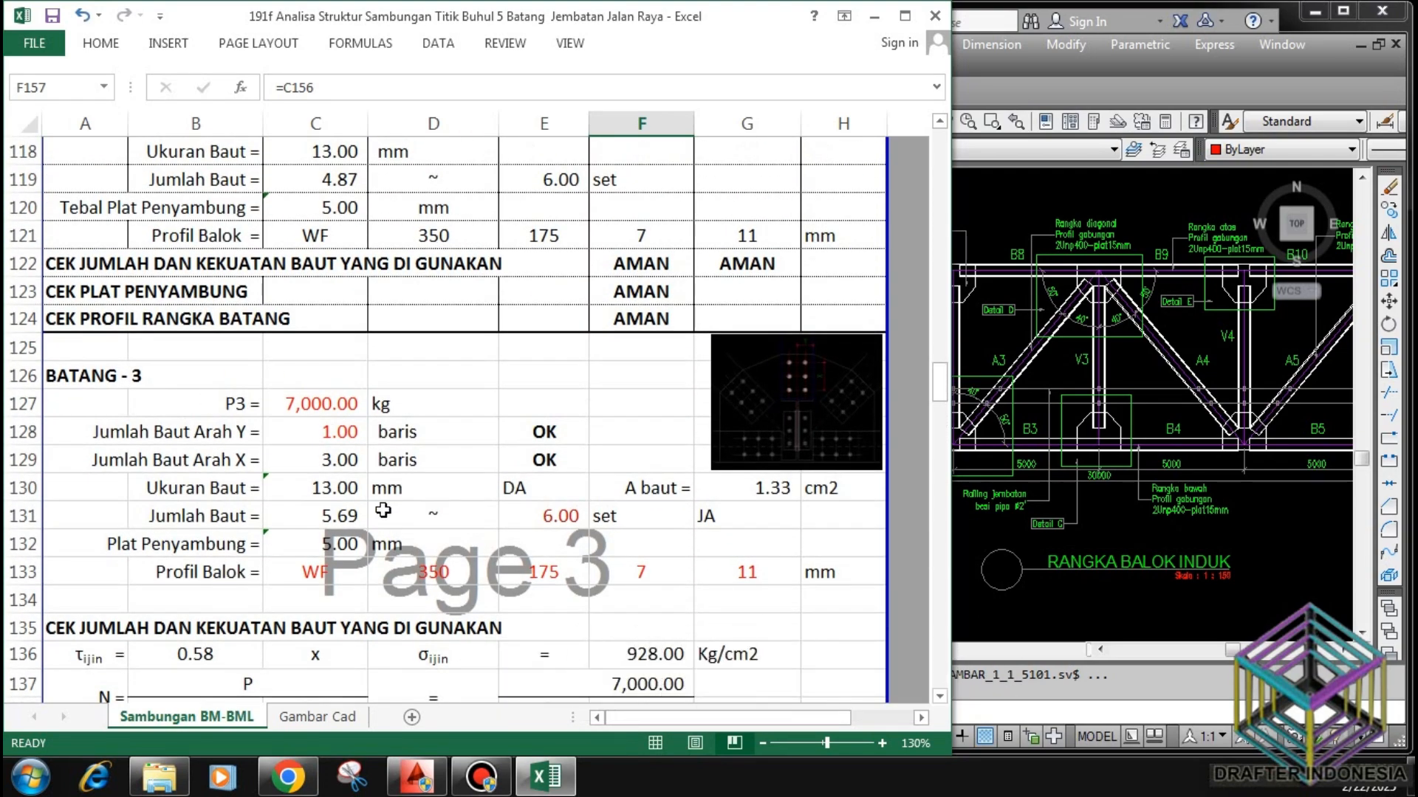
scroll(383, 510, up, 20)
scroll(381, 510, up, 7)
scroll(410, 487, down, 4)
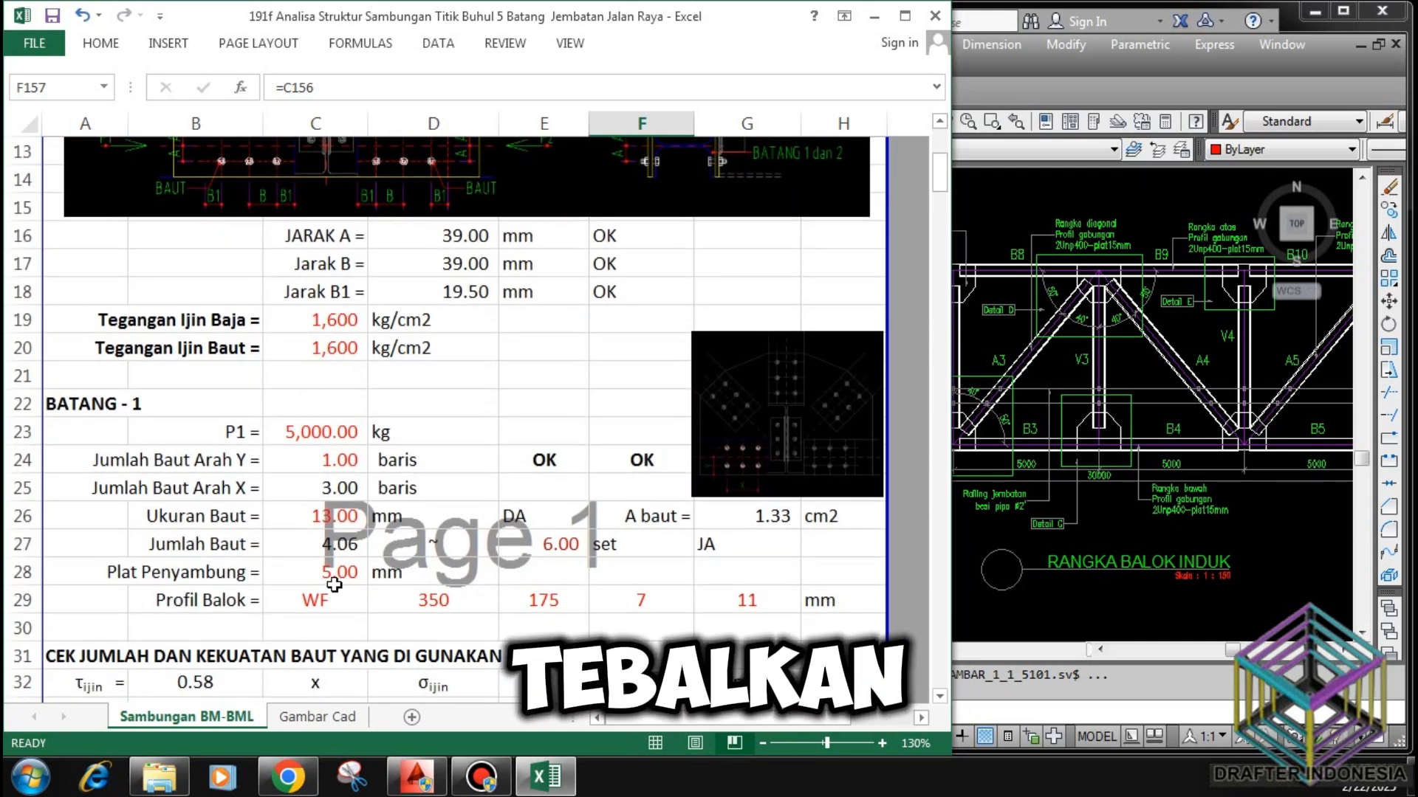
click(335, 583)
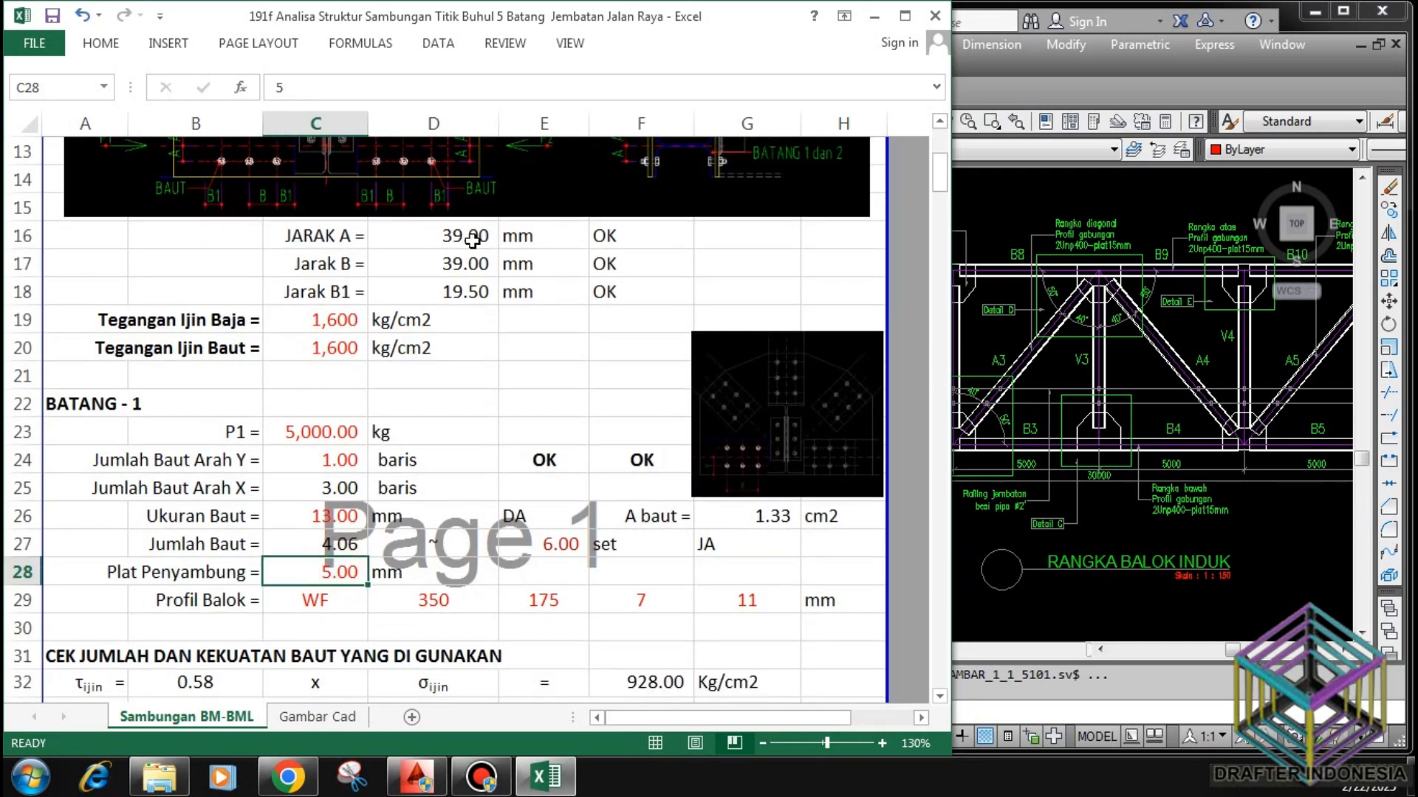
text(6)
key(Return)
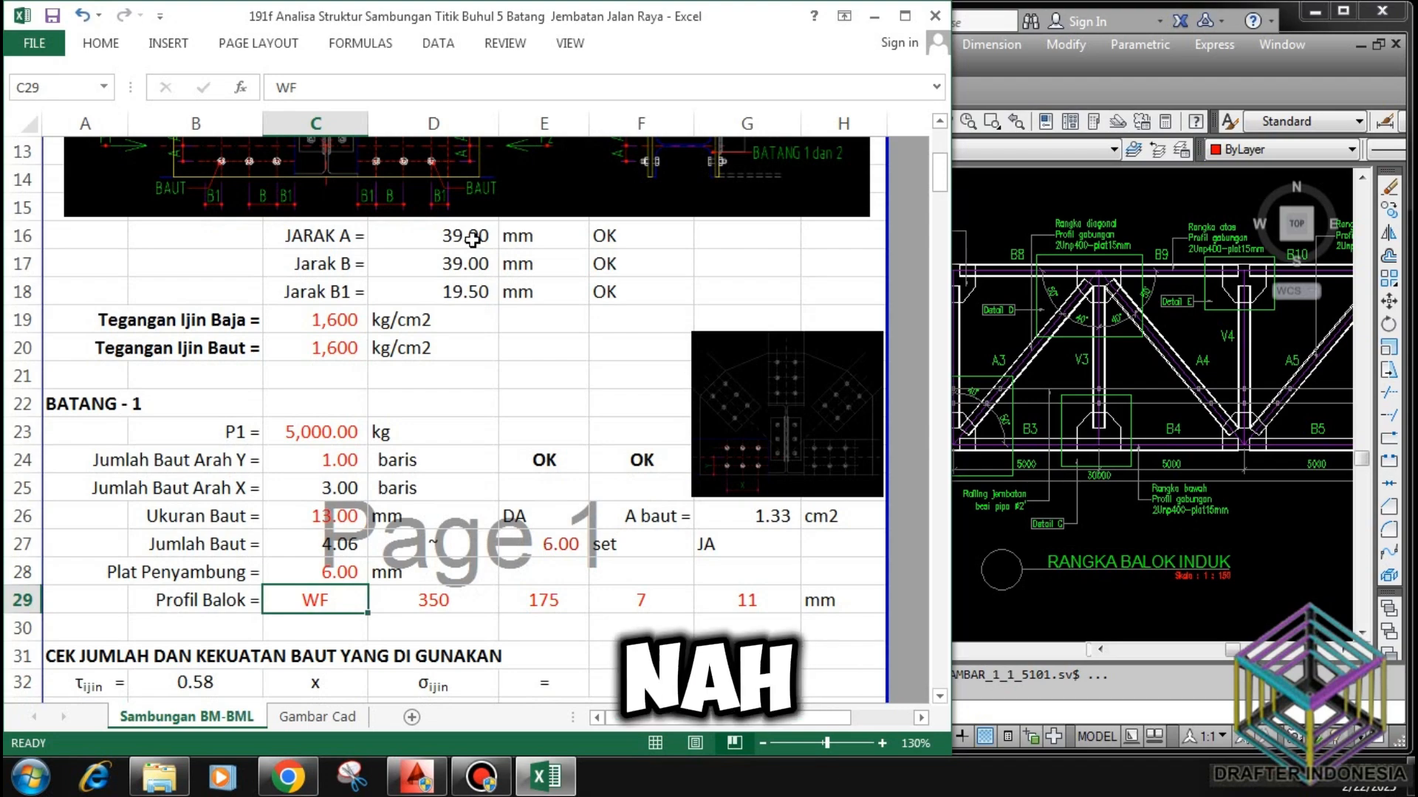
Recheck the Batang 3 connecting plate check and input data against the new plate thickness.
scroll(473, 373, down, 3)
scroll(473, 376, down, 20)
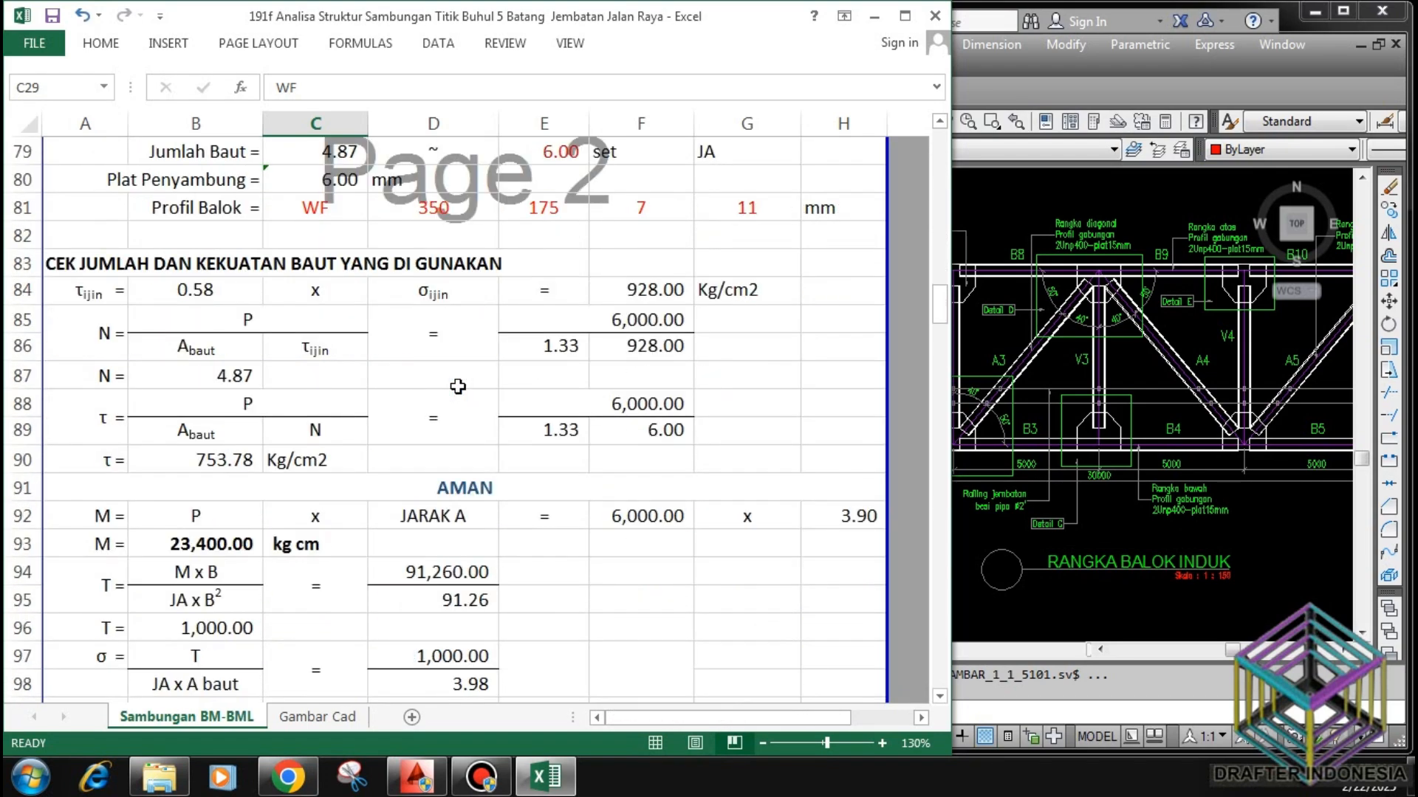
scroll(458, 386, down, 16)
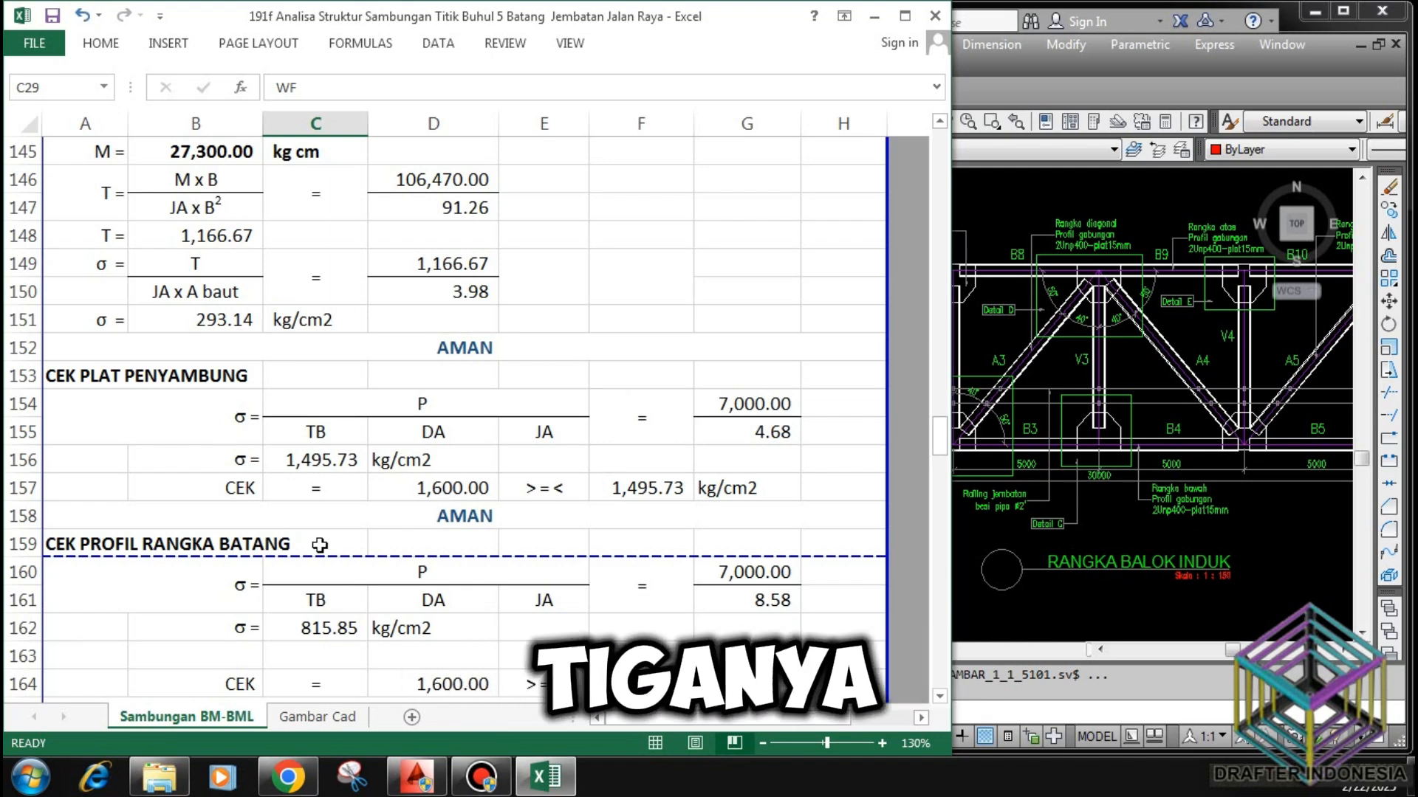
scroll(544, 453, up, 8)
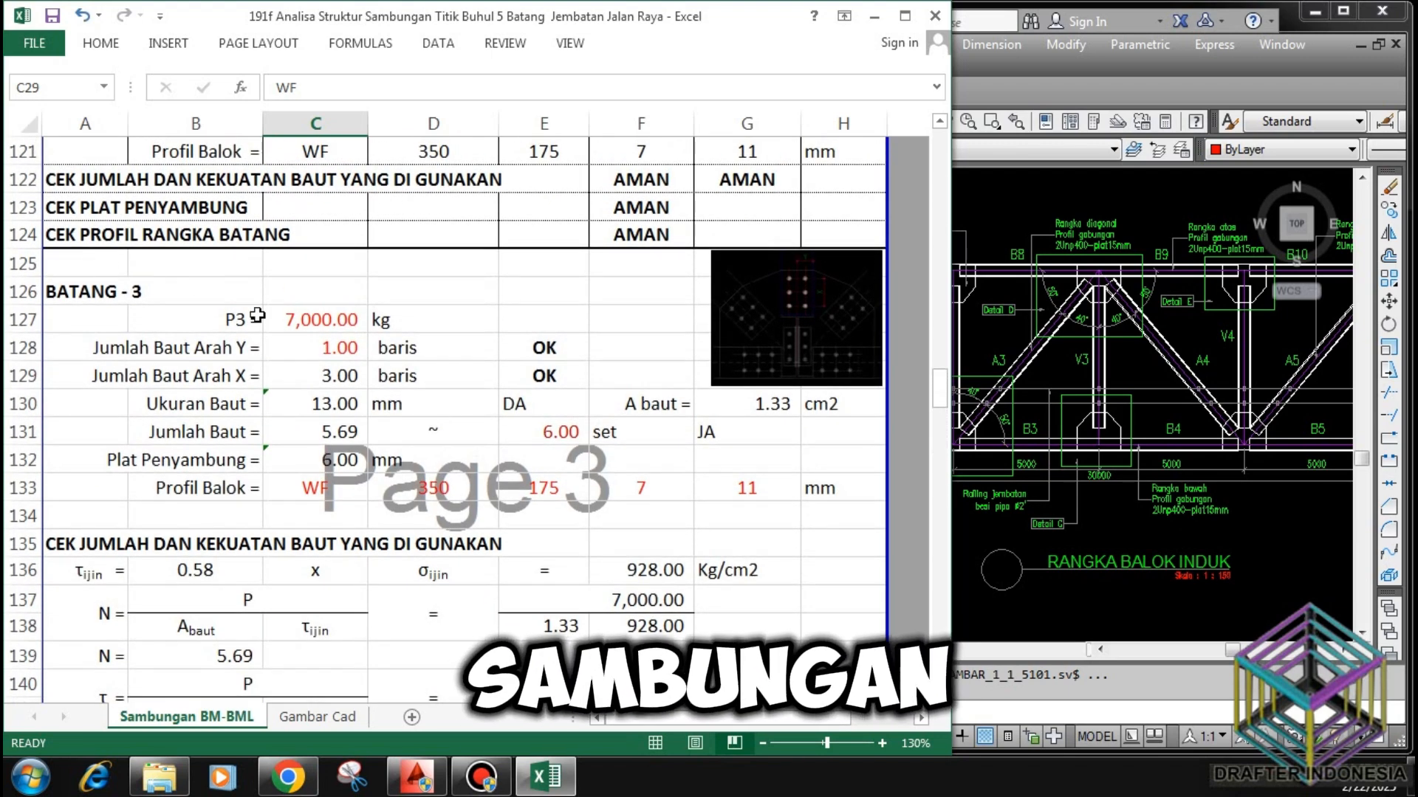
Inspect the Batang 3 truss profile stress formula, P over TB, DA and JA, with its numerator and denominator cells.
scroll(358, 382, down, 5)
scroll(358, 382, down, 3)
scroll(736, 479, down, 2)
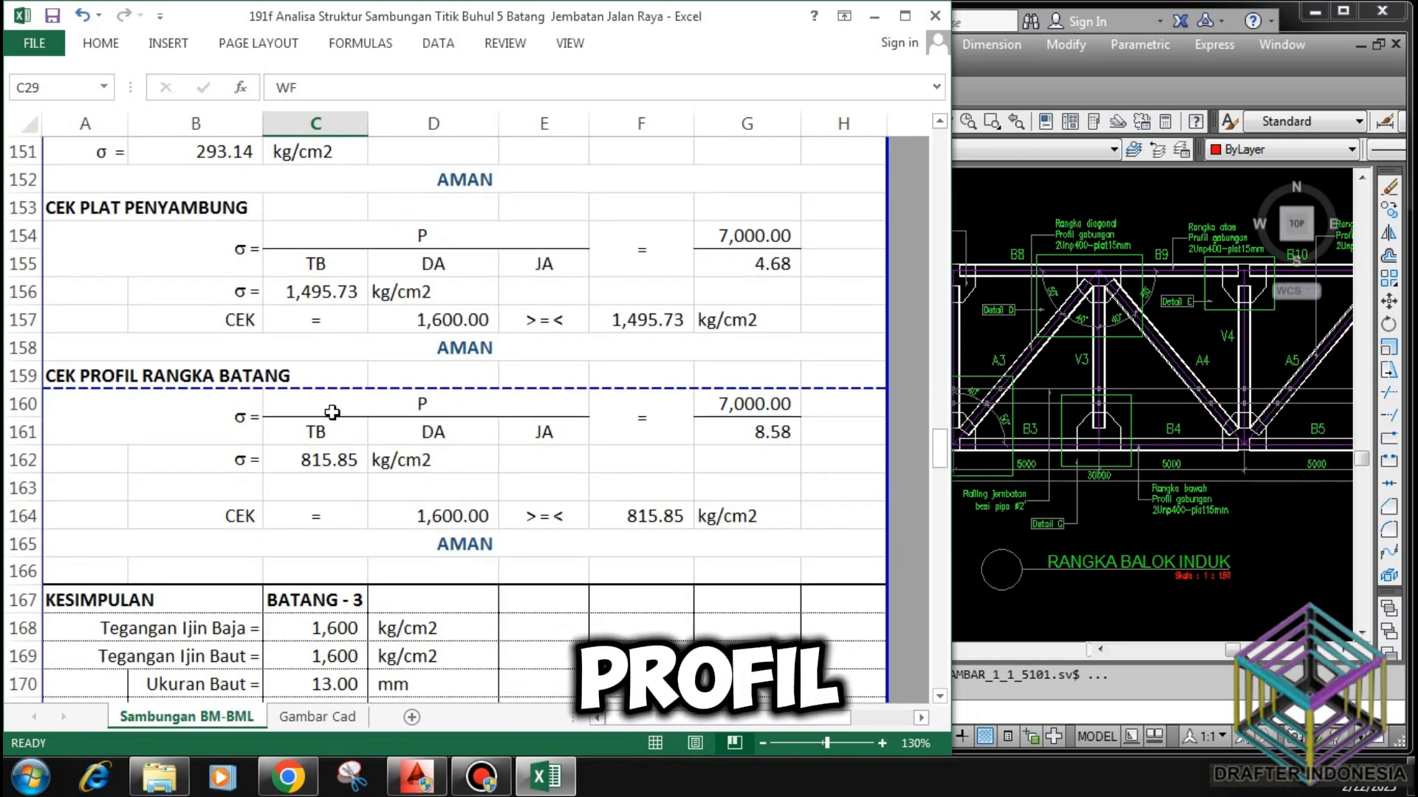
click(338, 404)
click(317, 428)
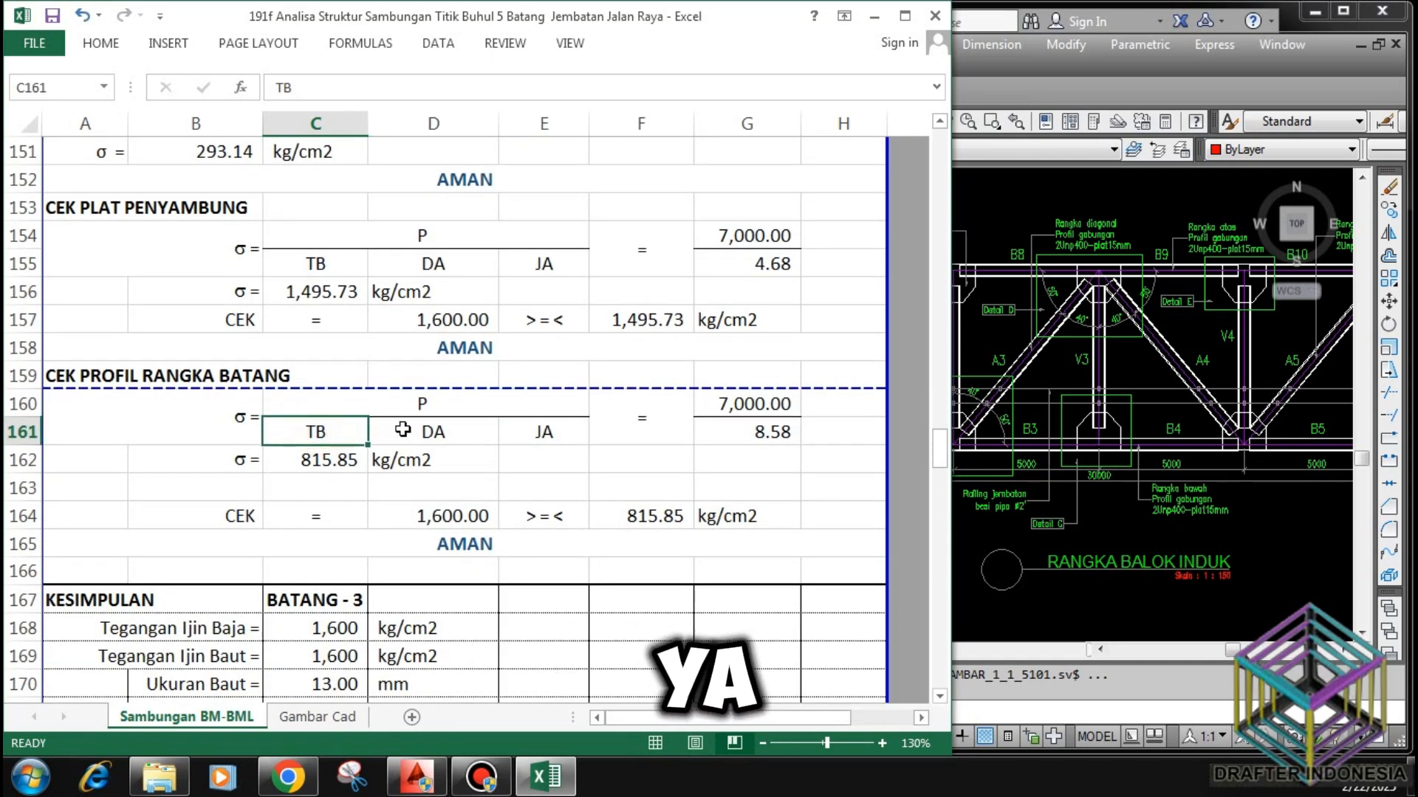
click(403, 429)
click(546, 429)
click(735, 403)
click(734, 433)
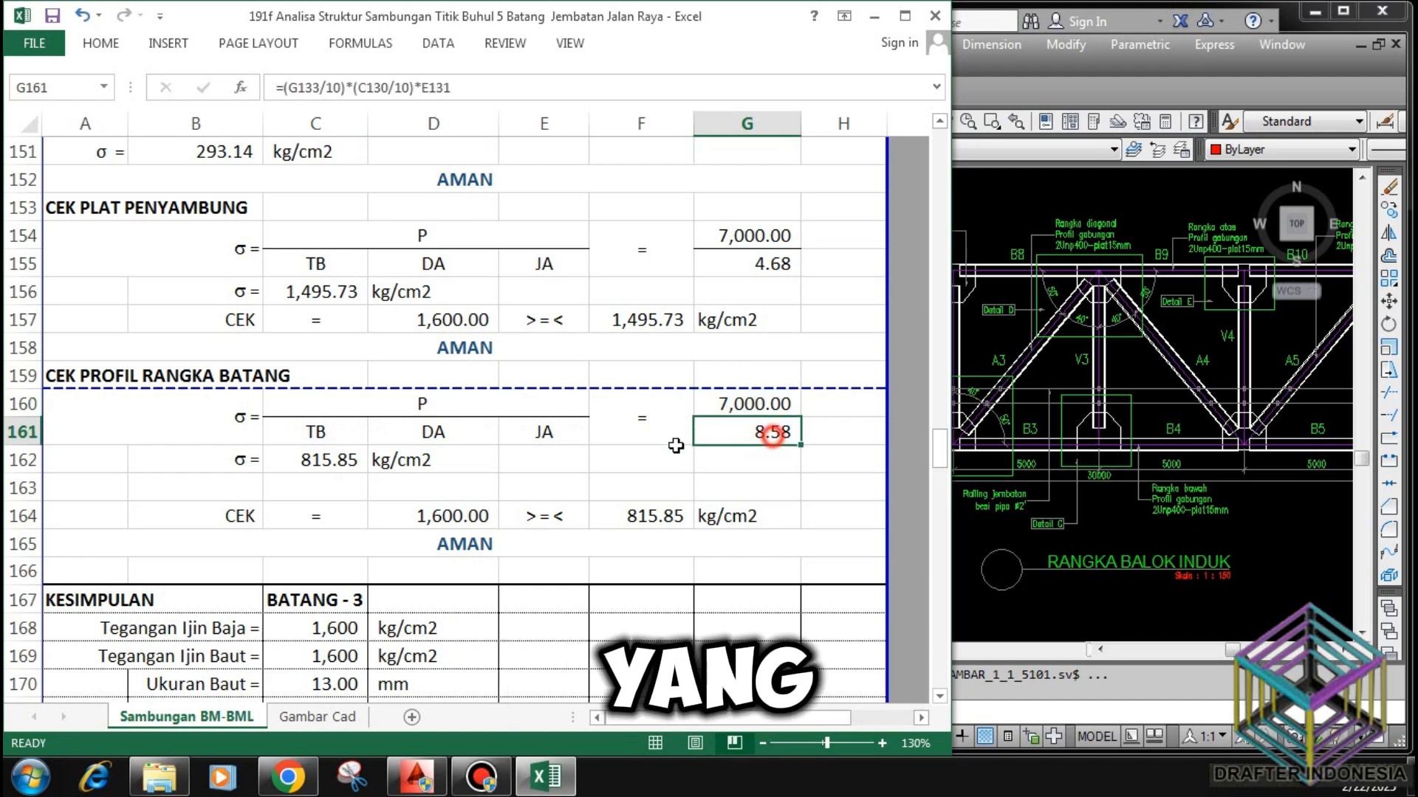
Review the Batang 3 profile stress σ result, its comparison with the allowable steel stress, and the safety verdict formula.
click(319, 462)
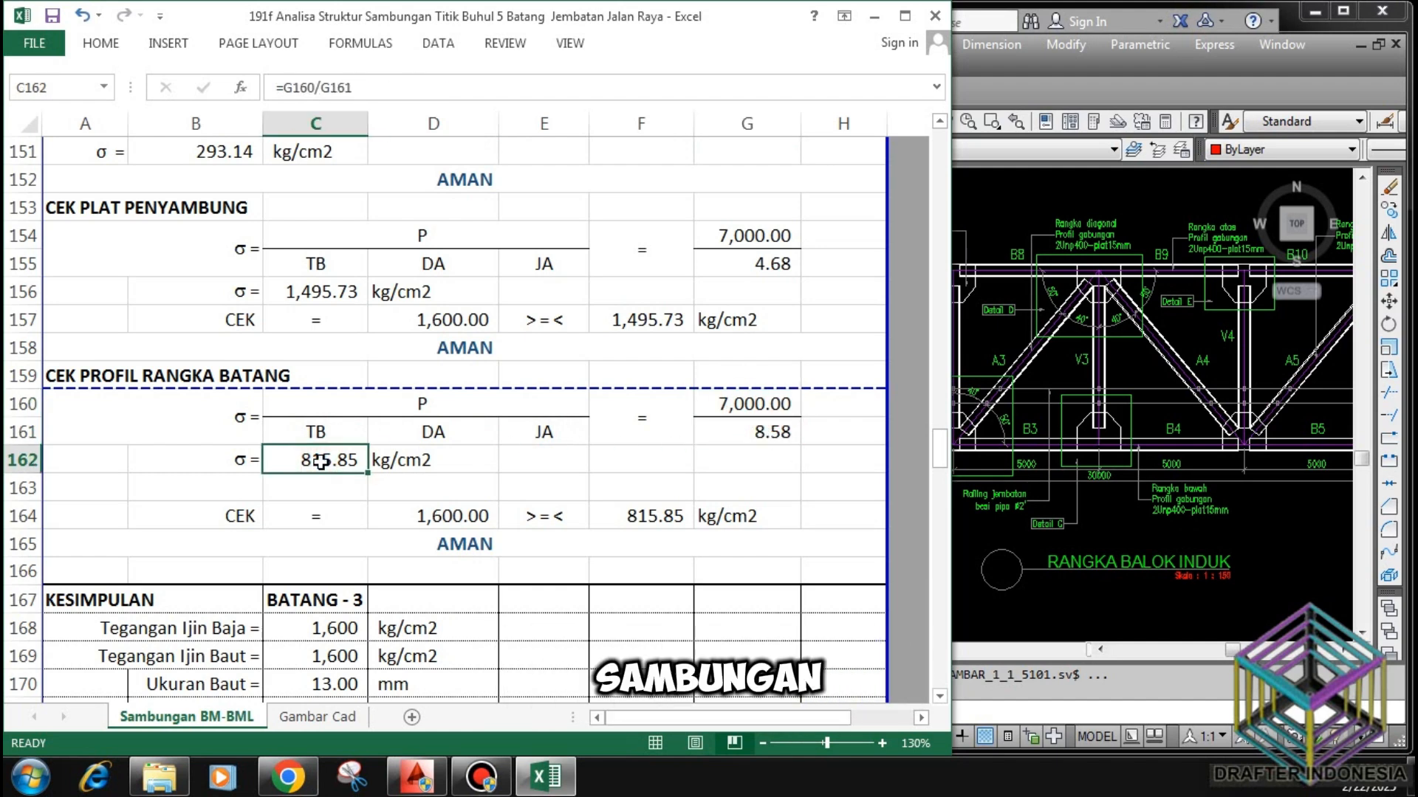
click(419, 517)
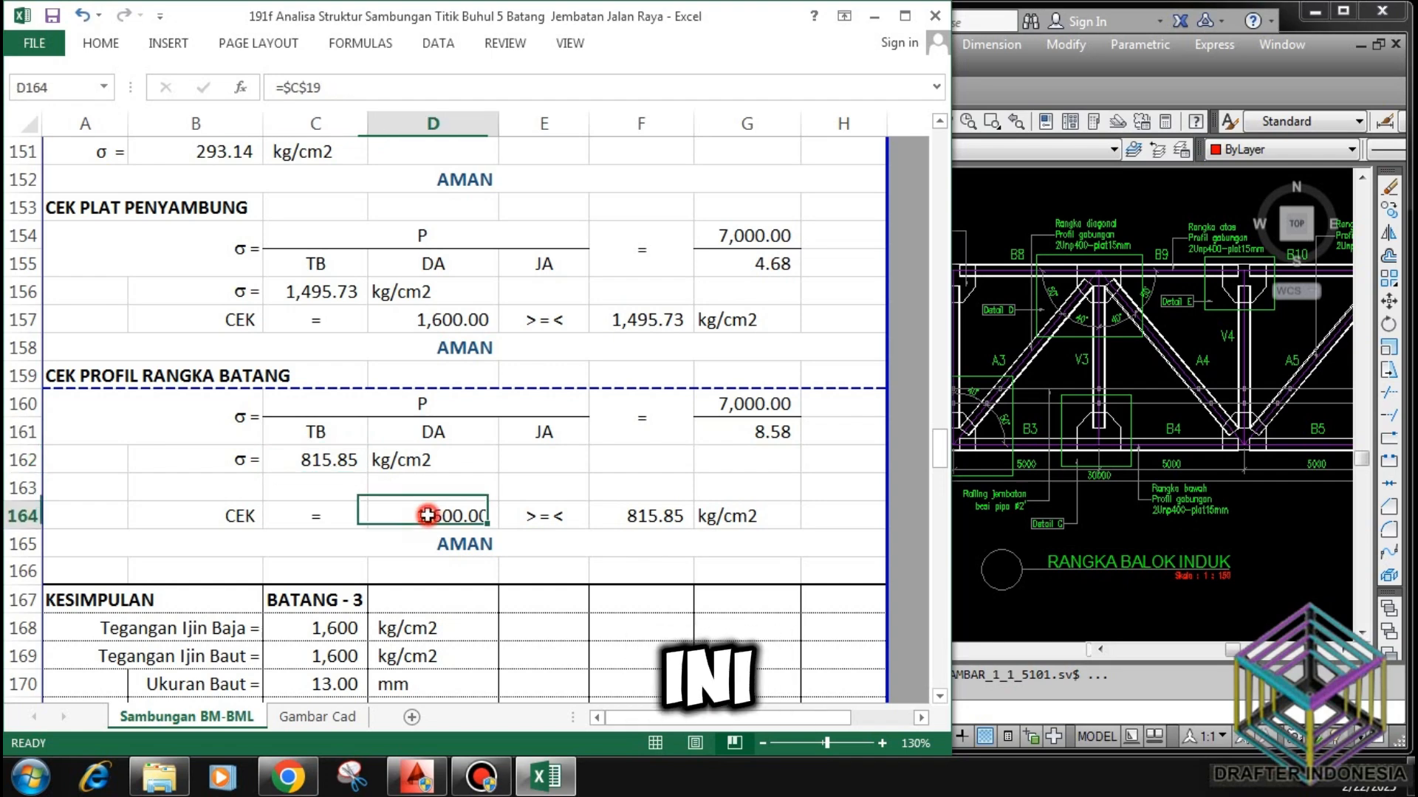
click(668, 517)
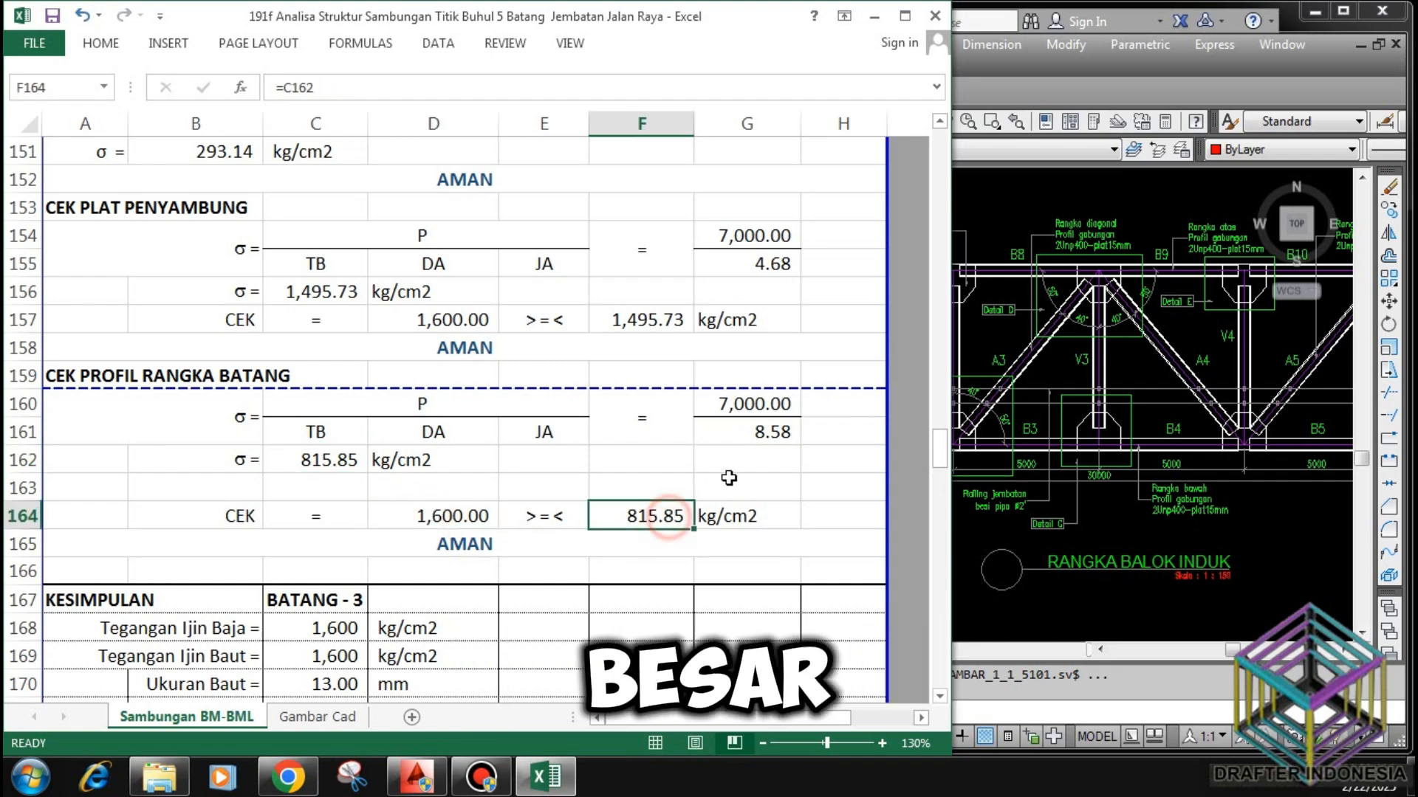
click(640, 545)
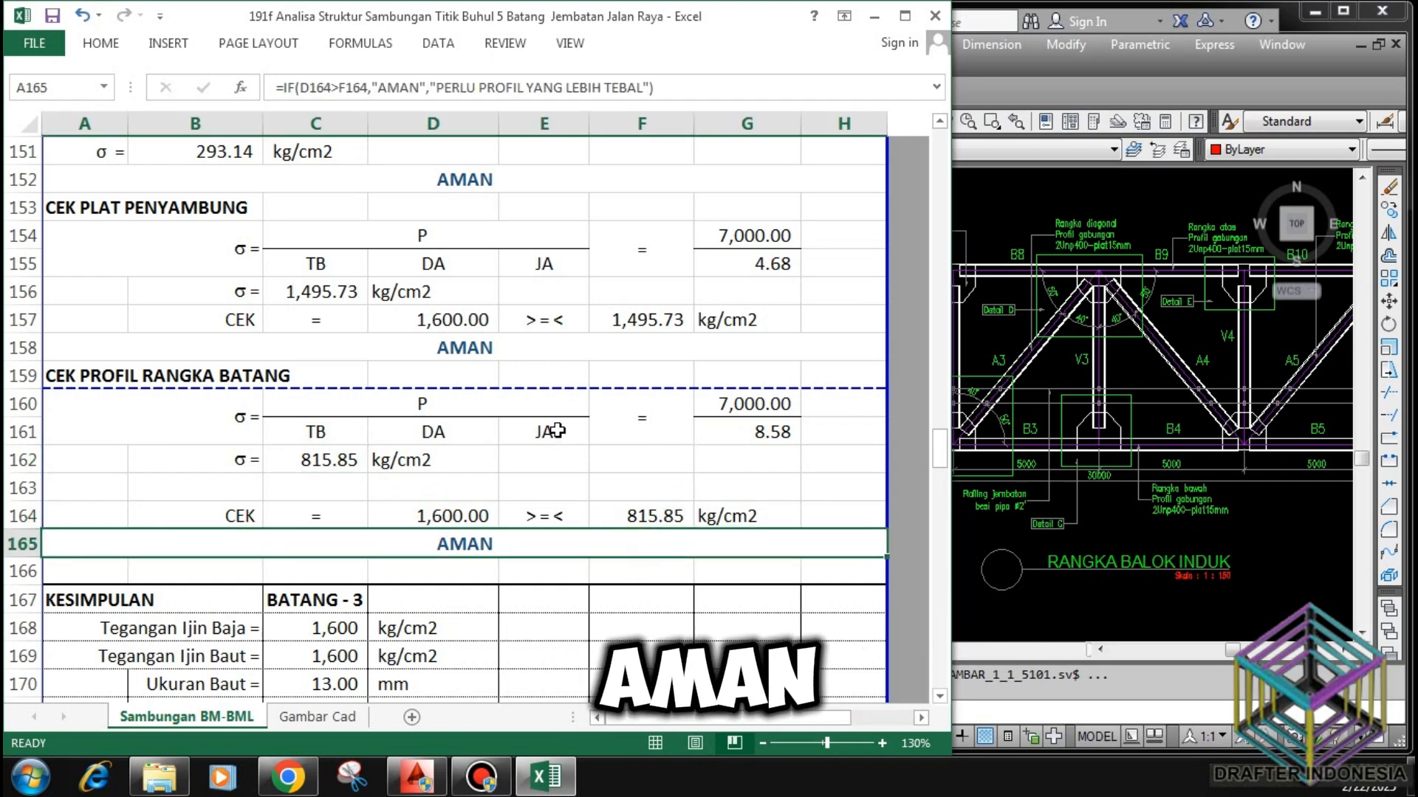
Review the allowable steel and bolt stresses, bolt size and bolt count in the Batang 3 conclusion table.
scroll(332, 266, down, 4)
click(332, 266)
click(337, 291)
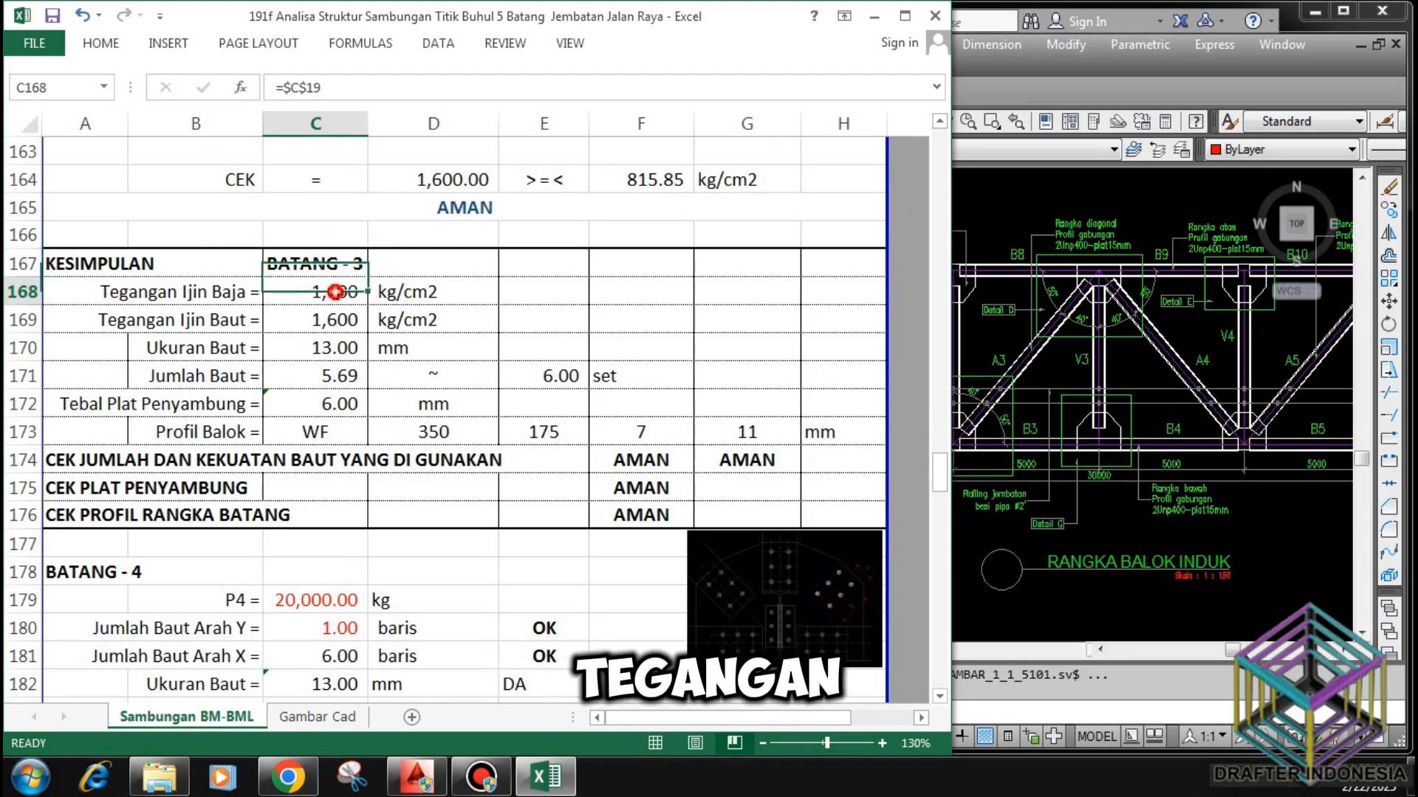
click(339, 320)
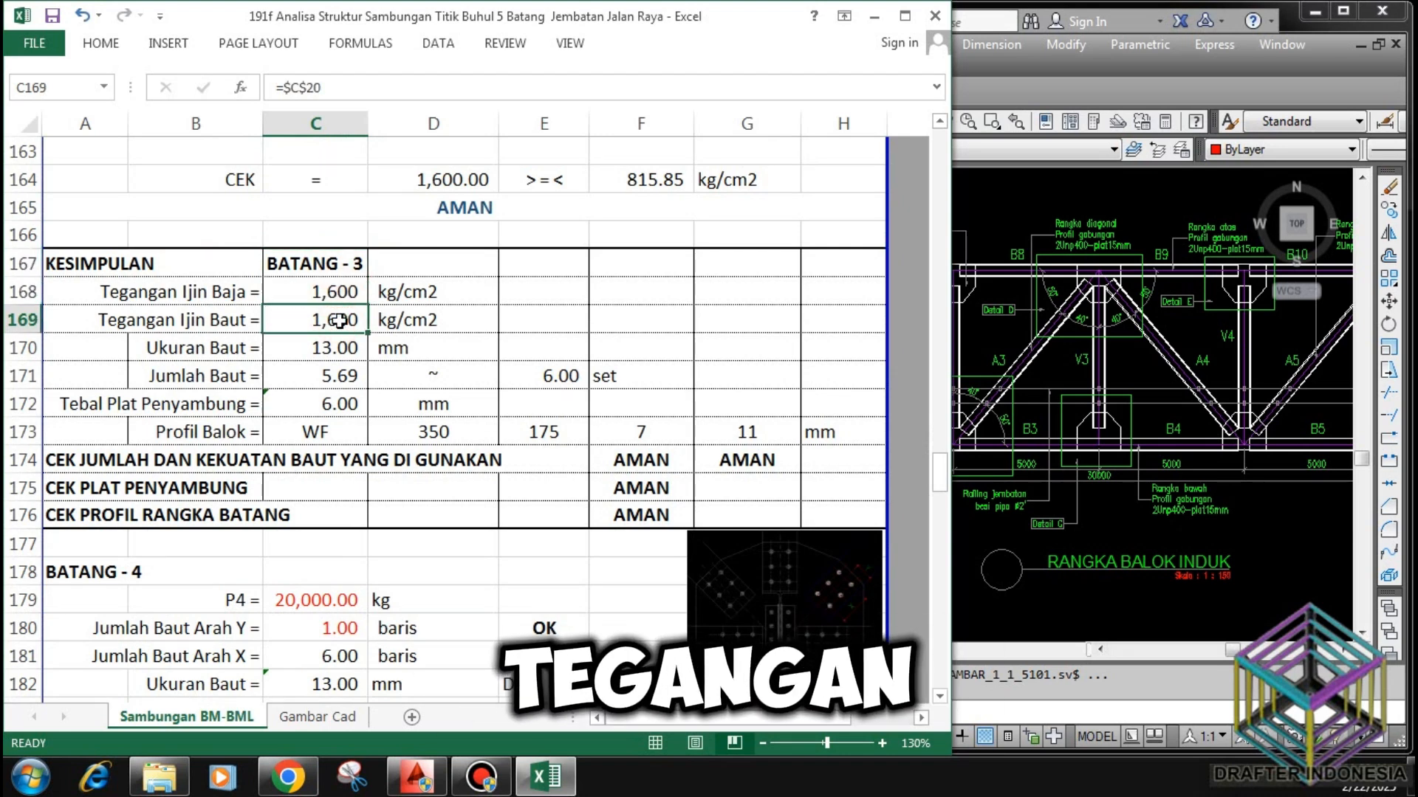
click(346, 354)
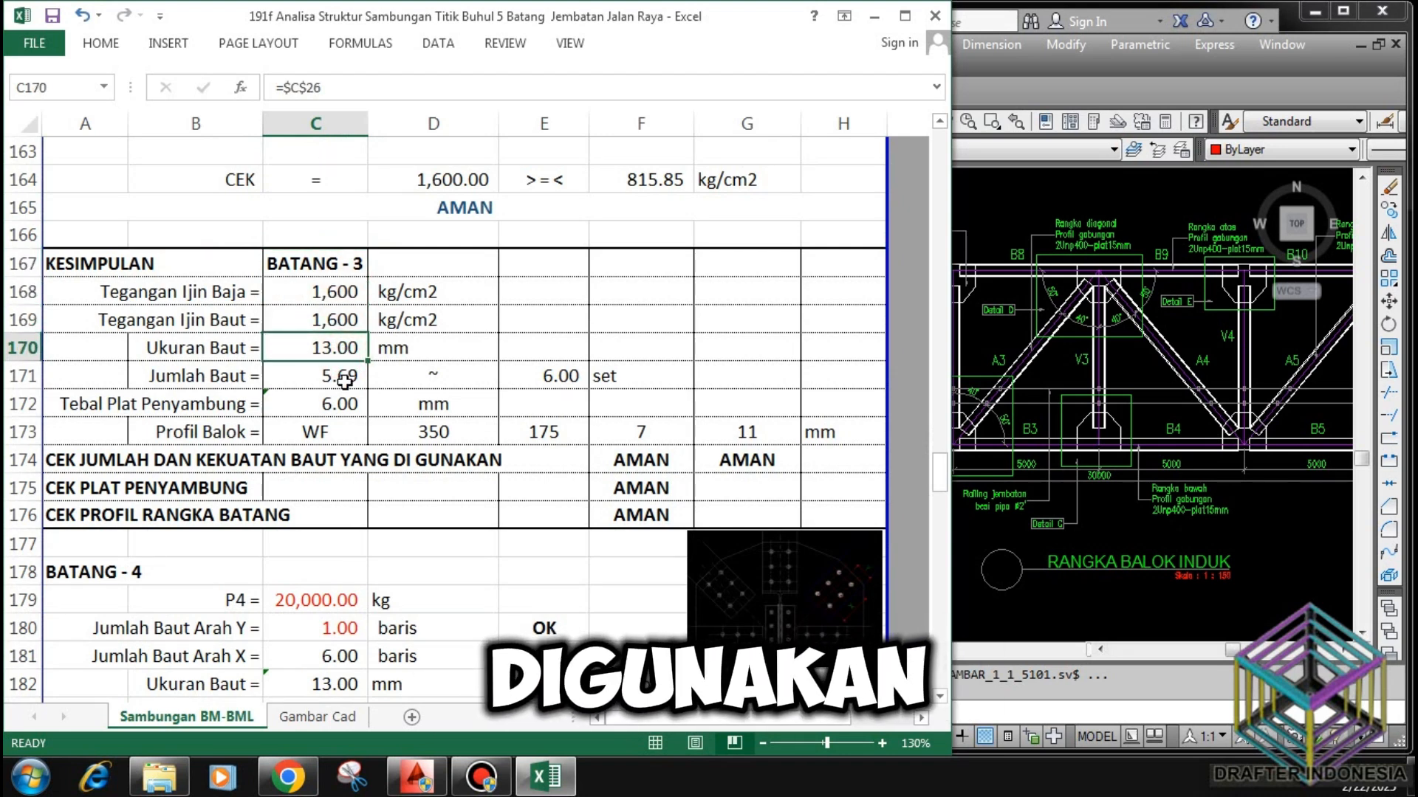
click(342, 375)
click(555, 378)
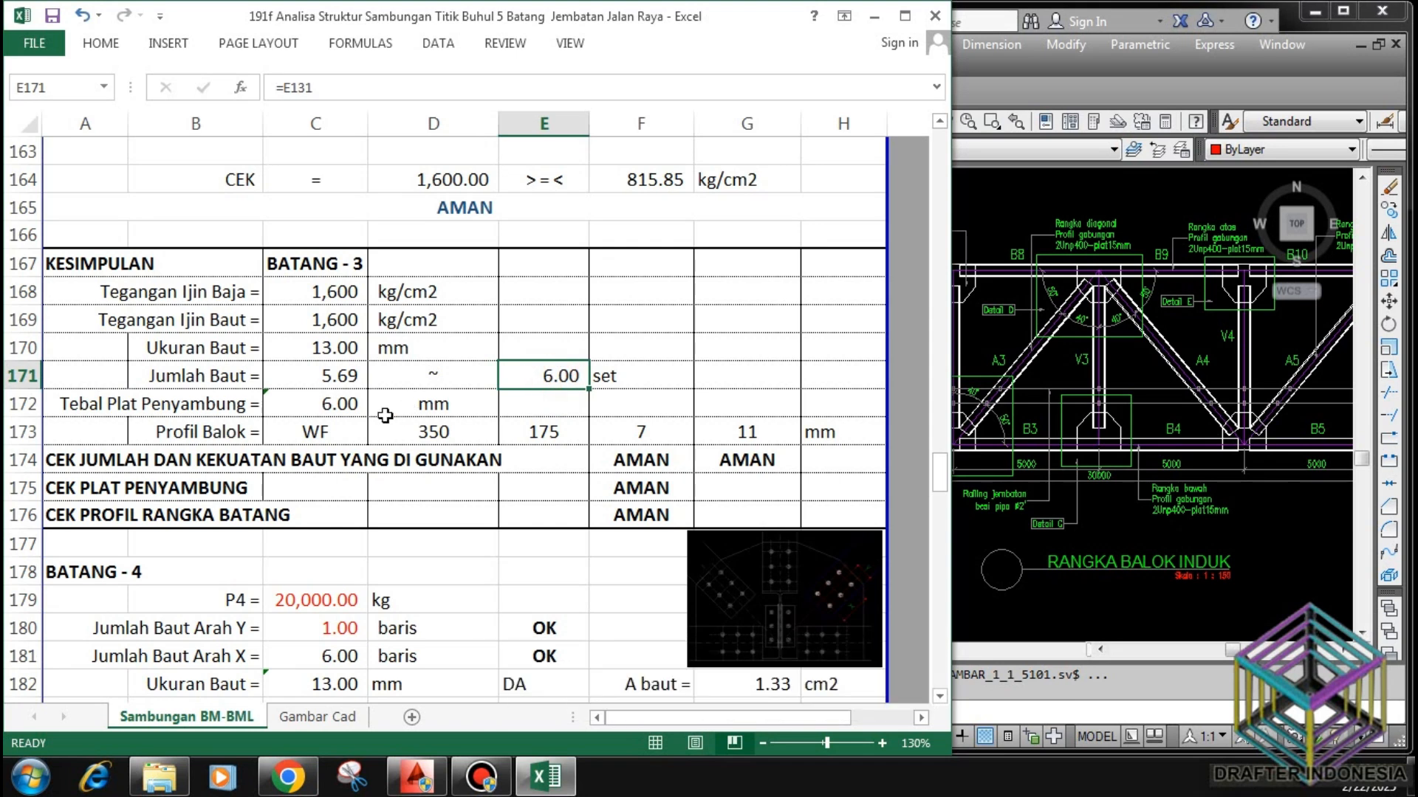
Review the connecting plate thickness and the WF beam profile dimensions in the Batang 3 conclusion table.
click(347, 406)
click(321, 433)
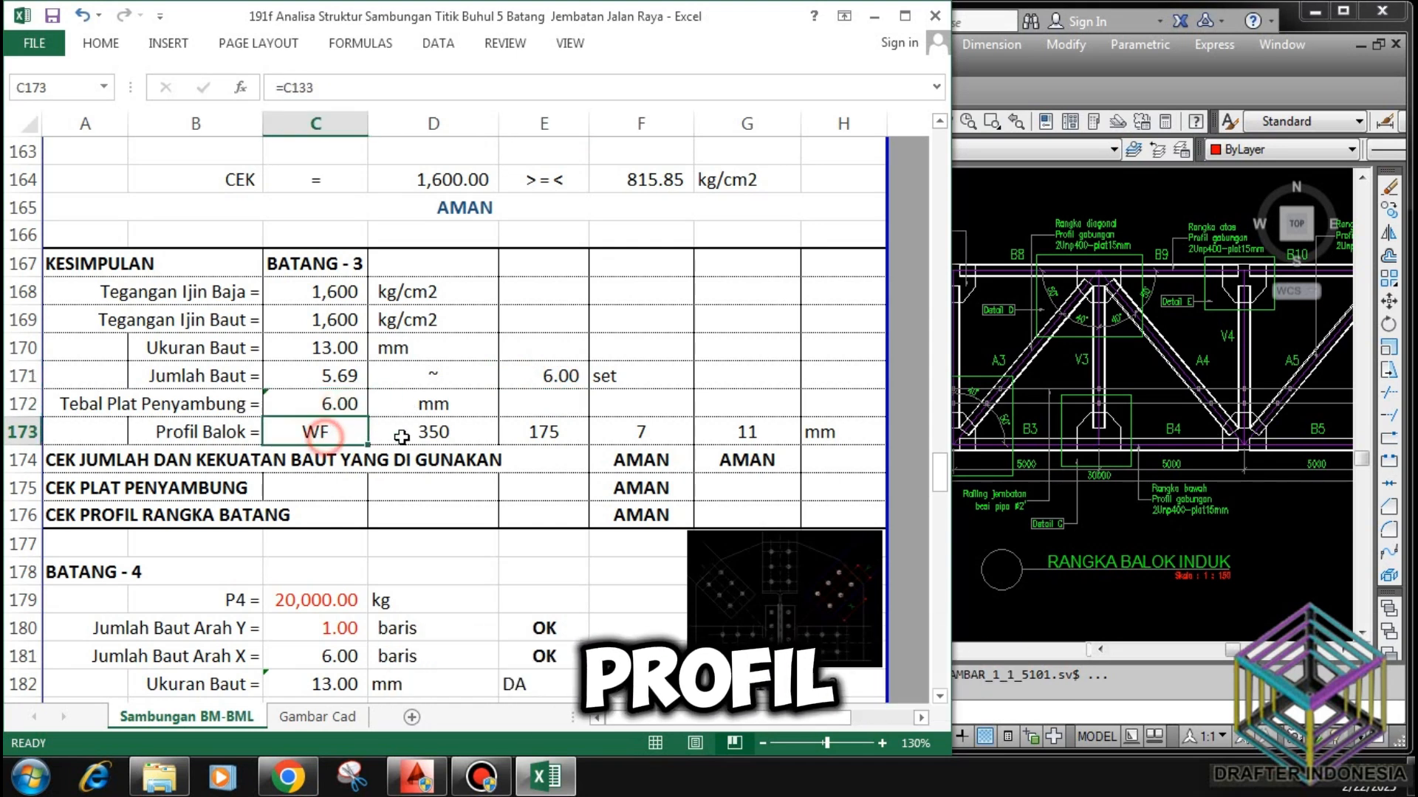
click(421, 436)
click(544, 434)
click(641, 434)
click(738, 434)
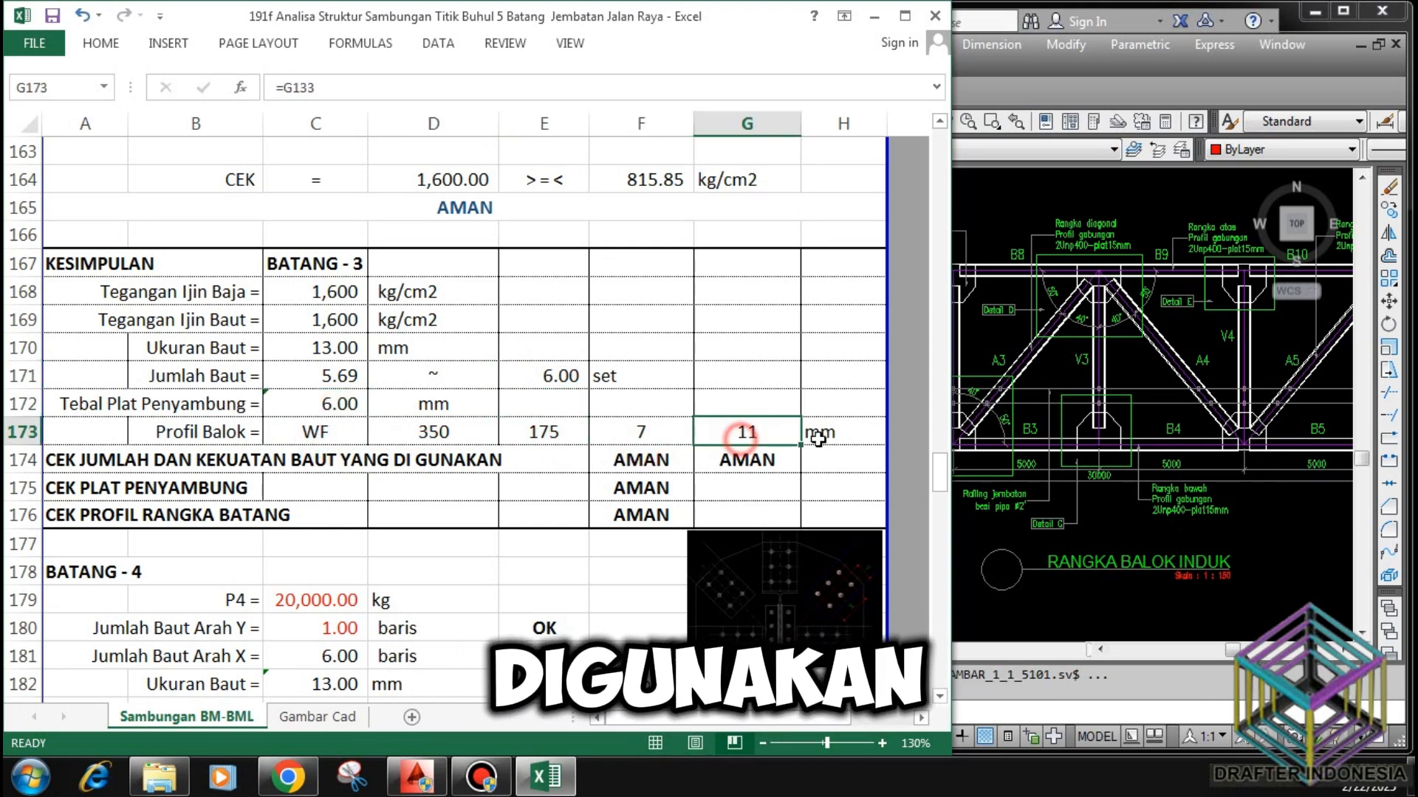
click(840, 436)
Examine the bolt, connecting plate and truss profile check results in the Batang 3 conclusion table.
click(82, 460)
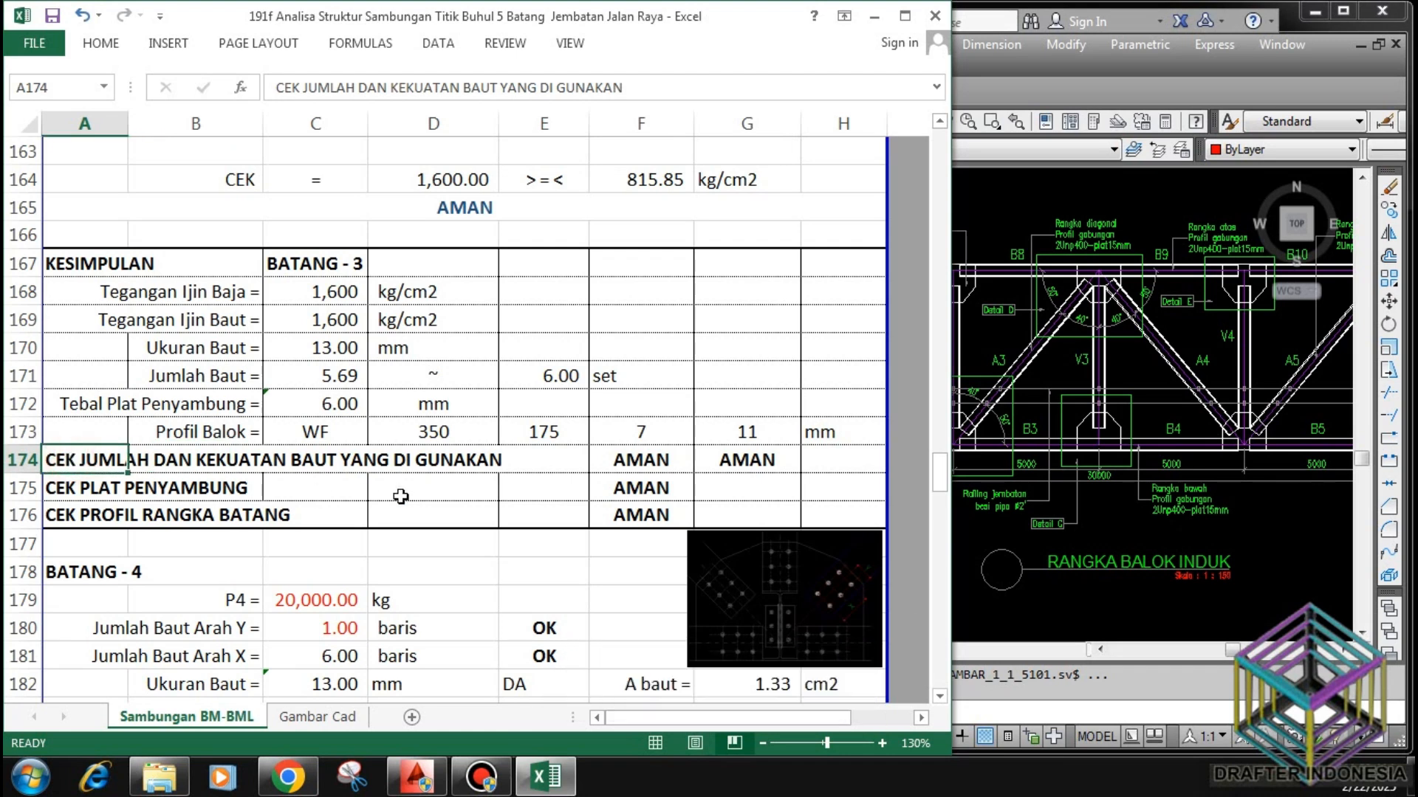
click(641, 459)
click(727, 459)
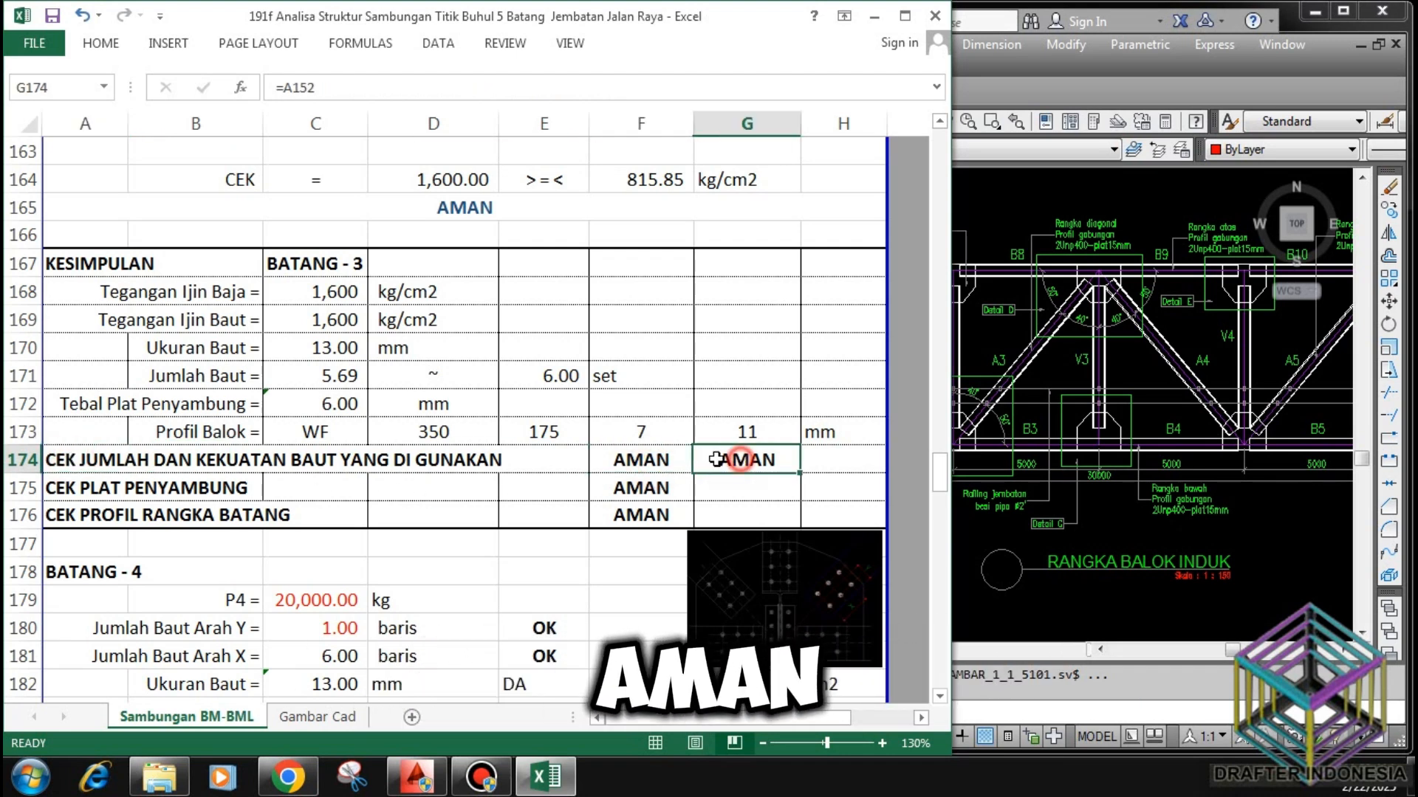
click(63, 488)
click(631, 481)
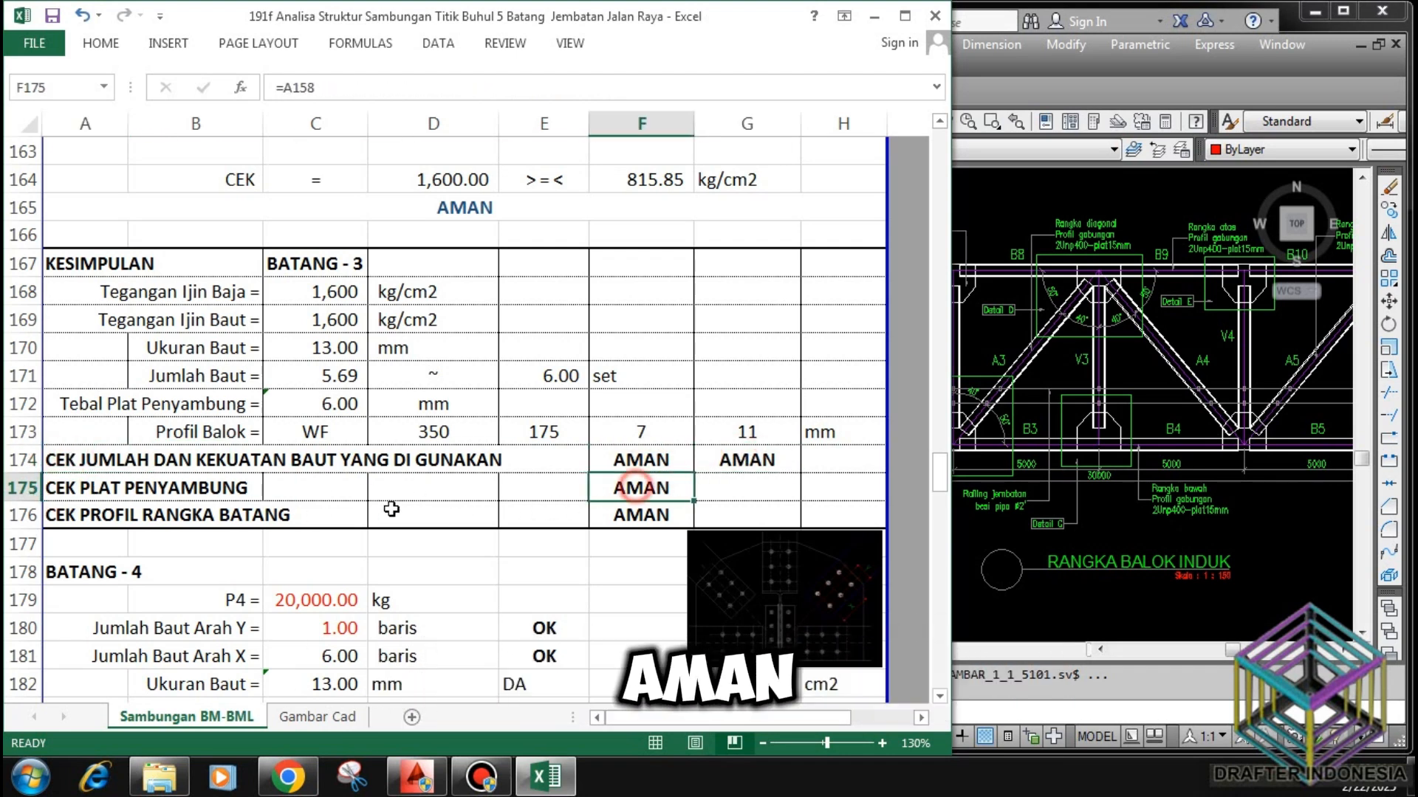
click(65, 515)
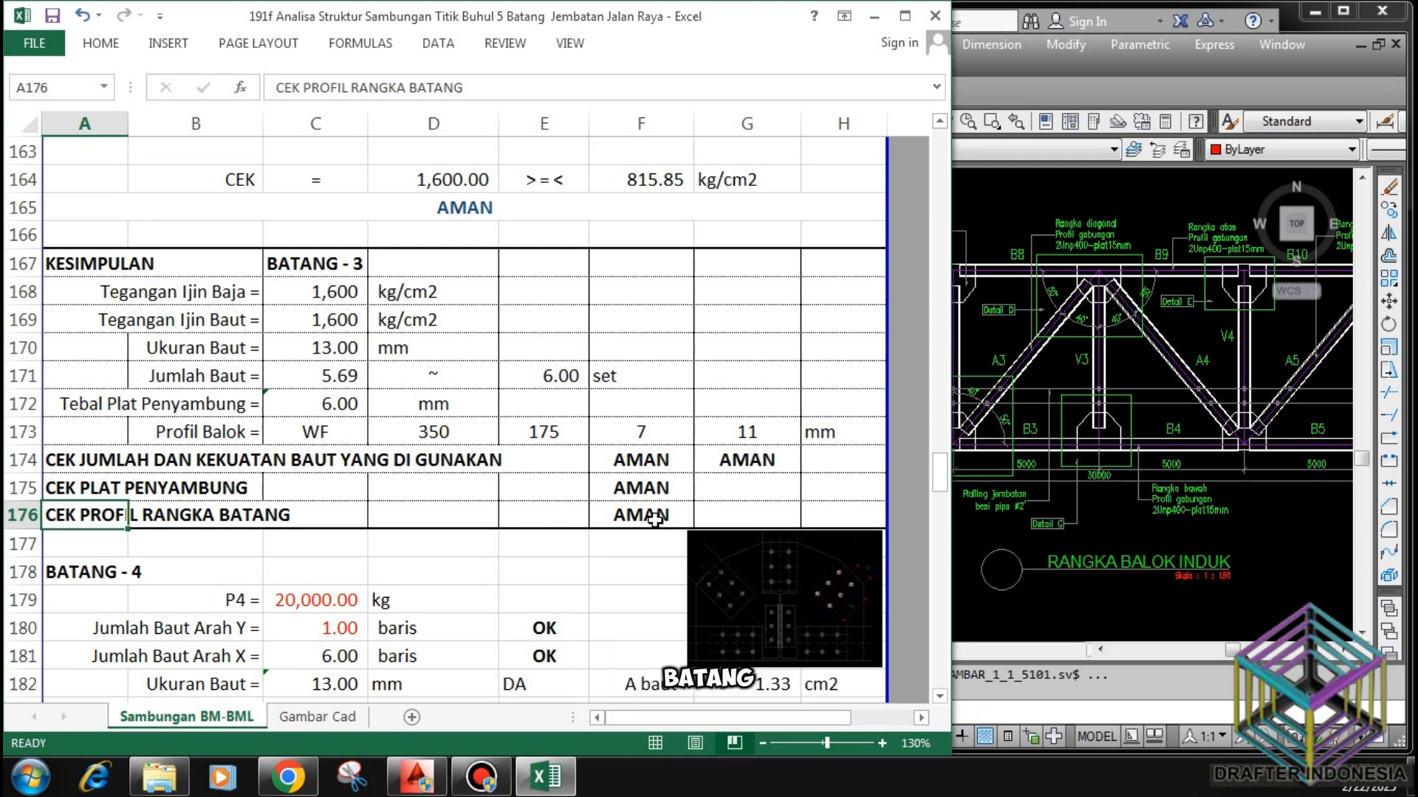
click(644, 517)
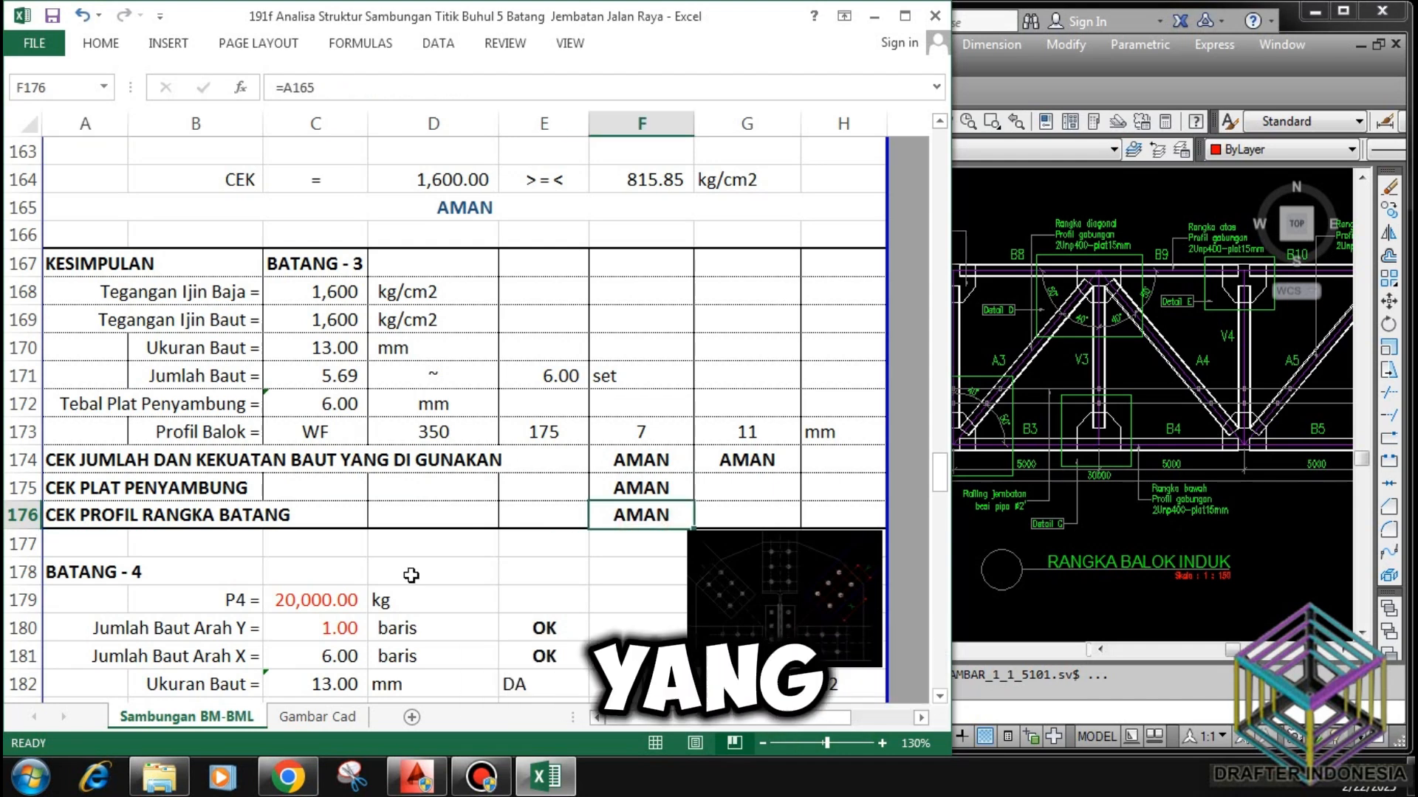
Set the Batang 4 load P4 to 8000 kg.
click(329, 598)
text(8000)
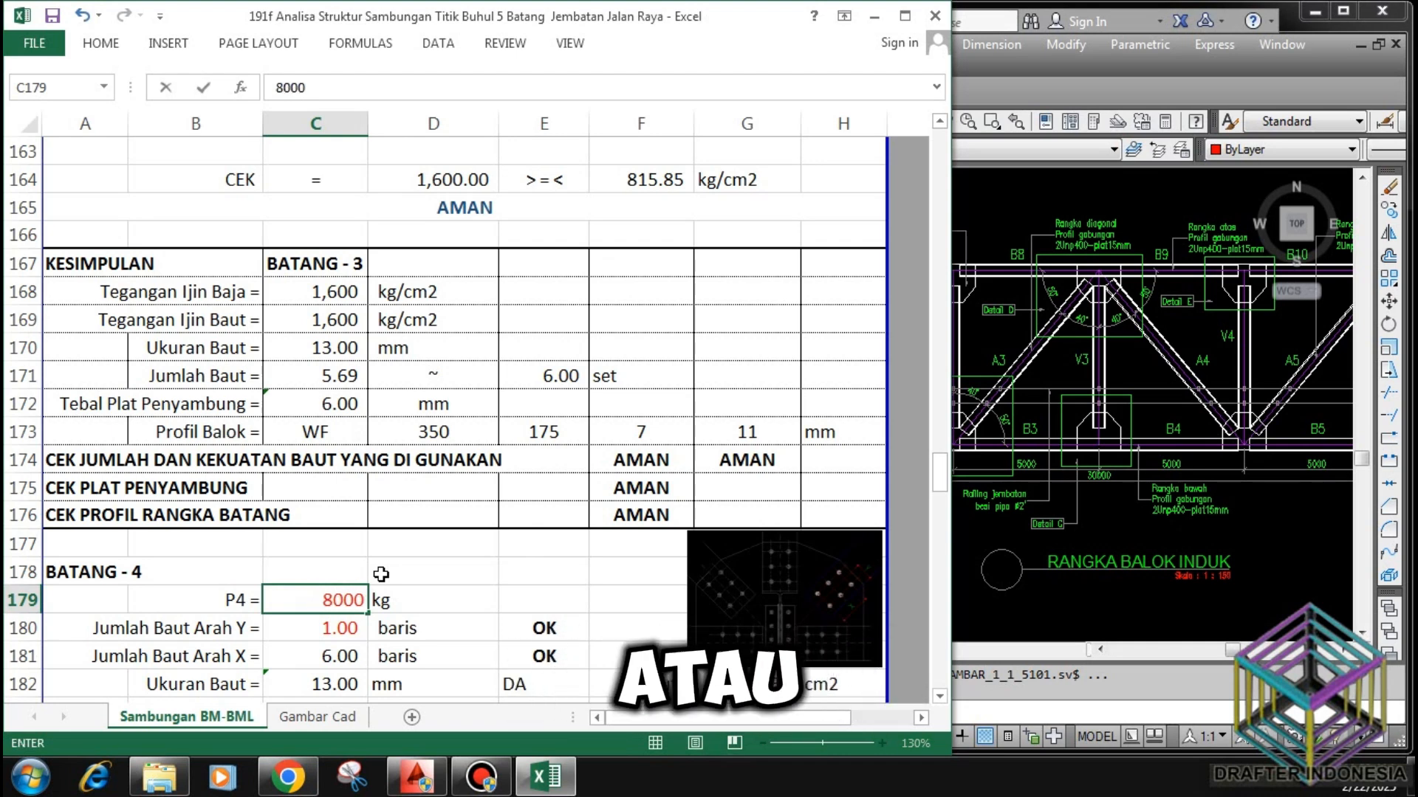
key(Return)
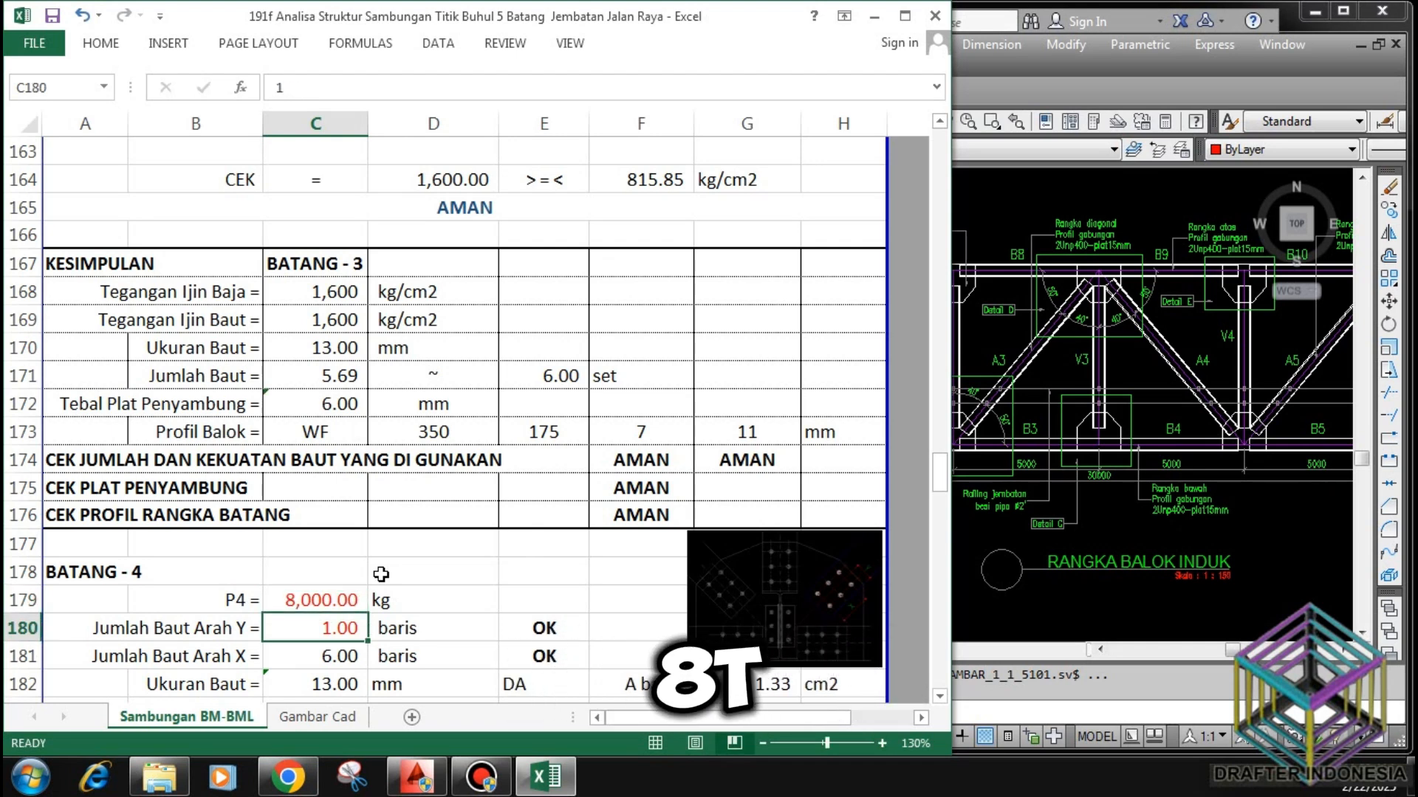
Set the Batang 4 number of bolt rows in the Y direction to 1 and check both row status cells.
scroll(381, 573, down, 2)
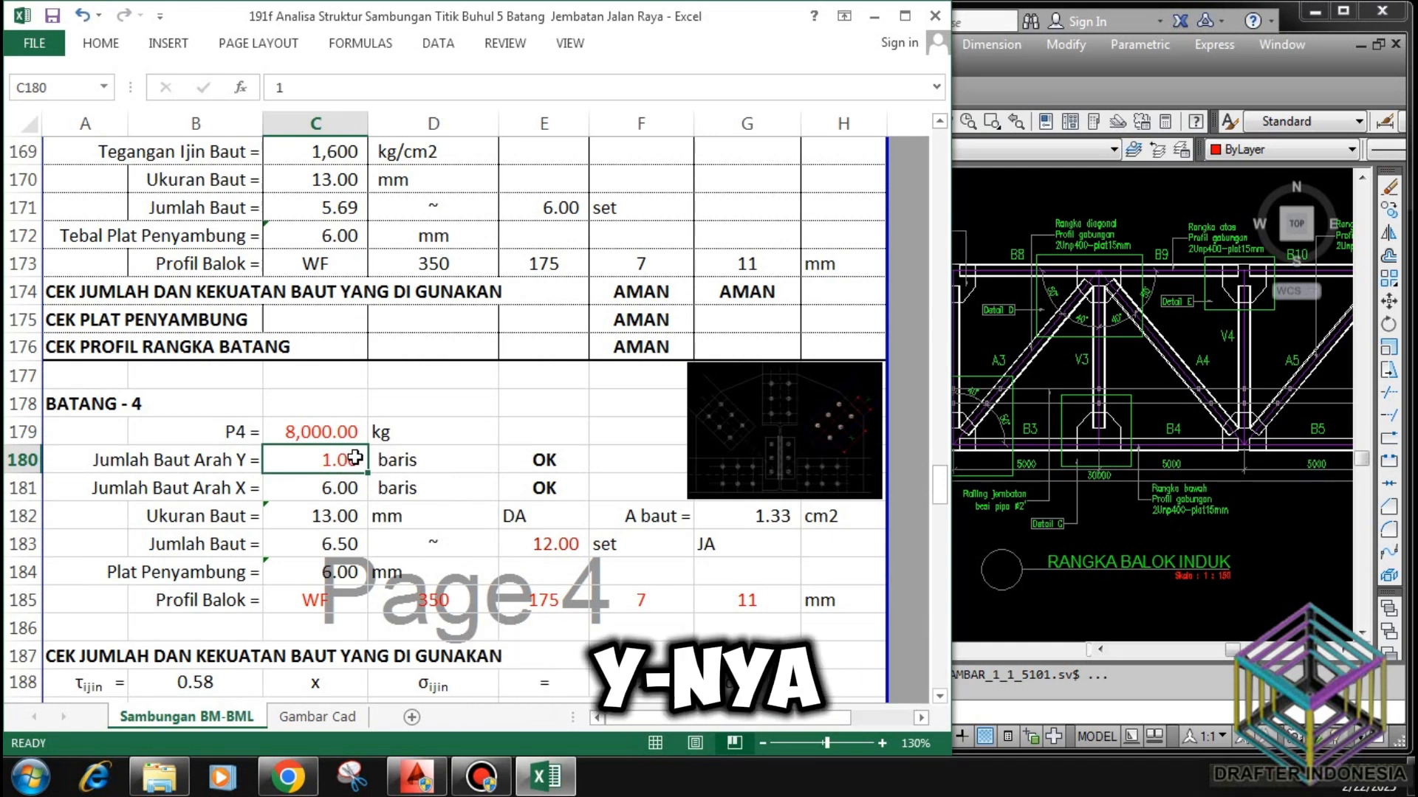
text(1)
key(Return)
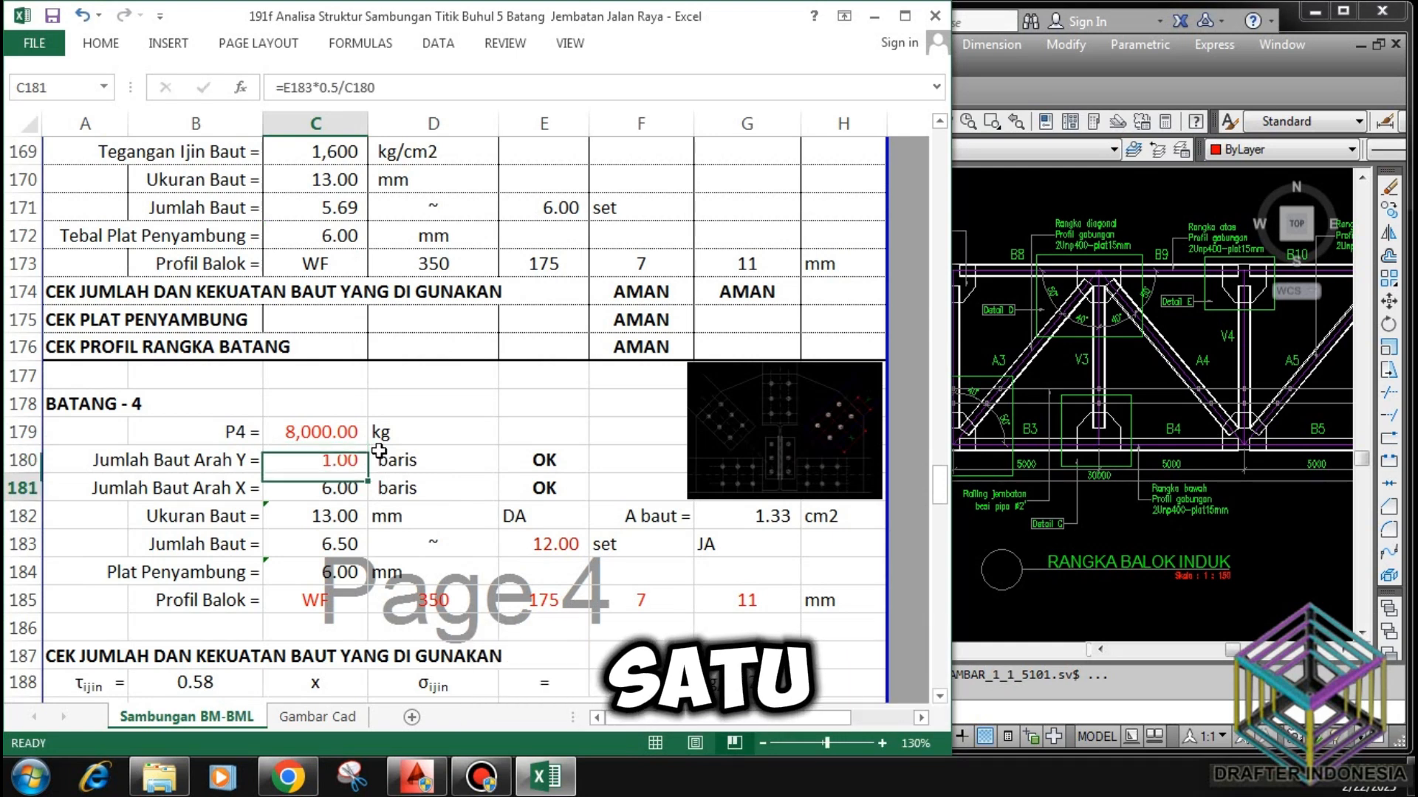
click(536, 460)
click(543, 488)
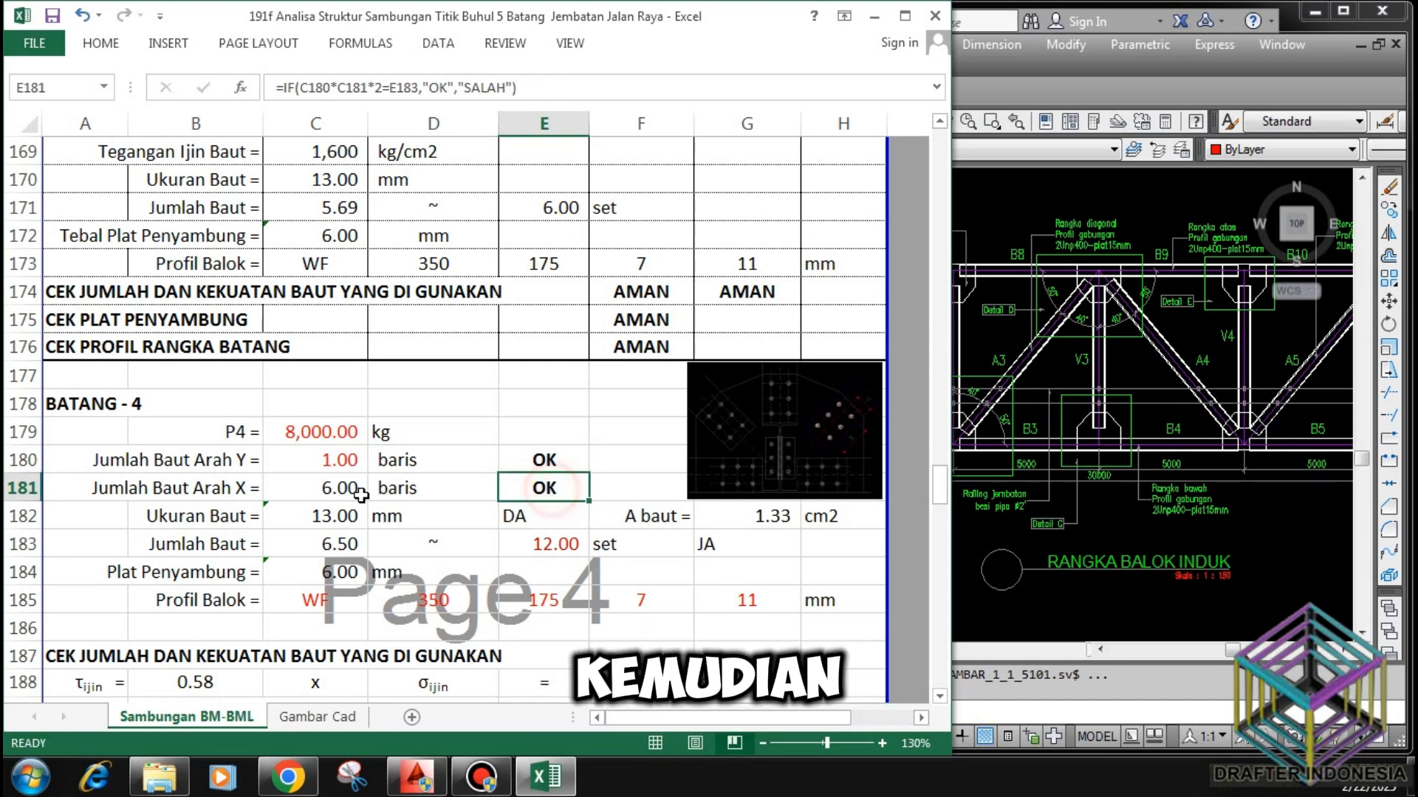
Review the Batang 4 bolt rows in the X direction, the bolt size and the bolt area formula.
click(346, 488)
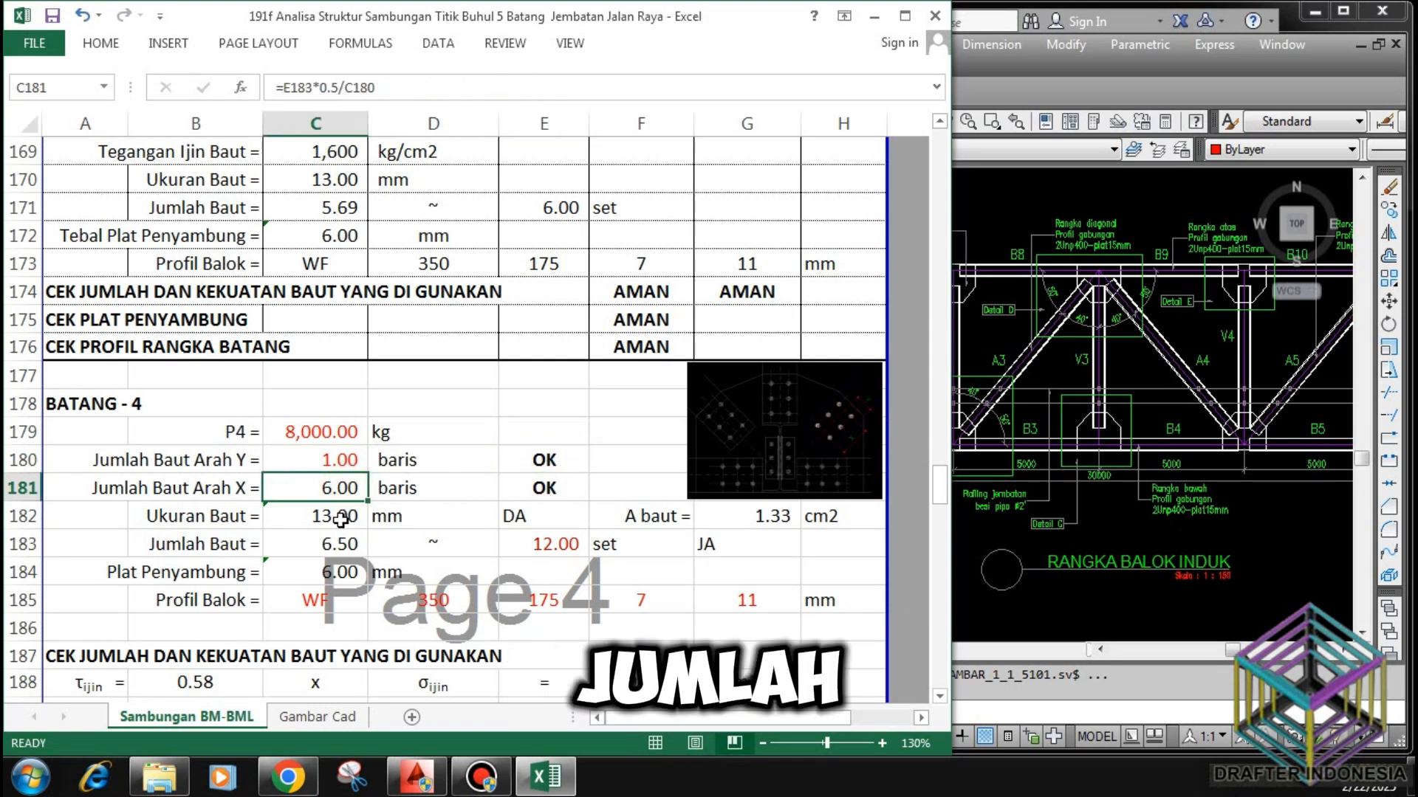
click(339, 516)
click(735, 516)
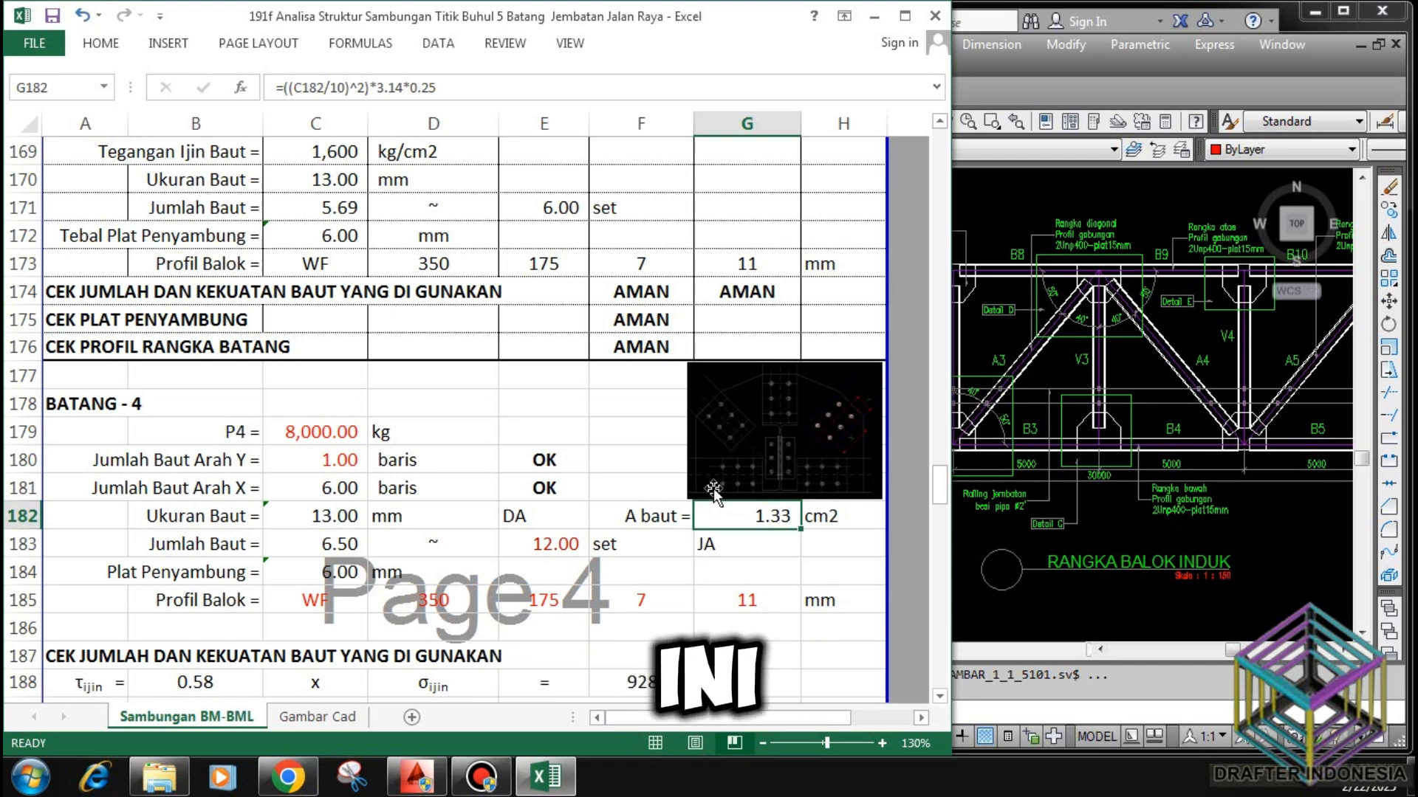
Check the required Batang 4 bolt count and try 7 sets as the number used.
click(340, 544)
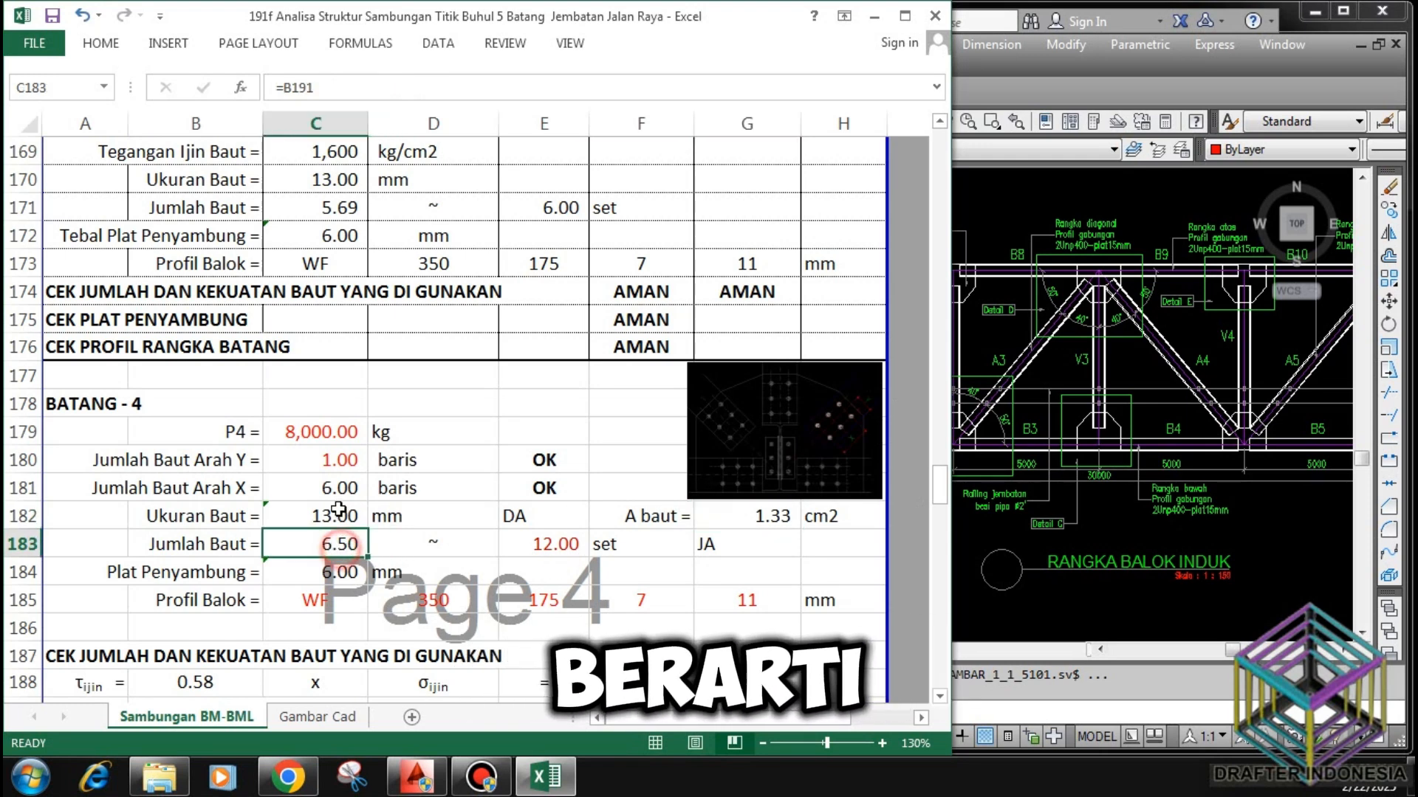
click(570, 544)
text(7)
key(Return)
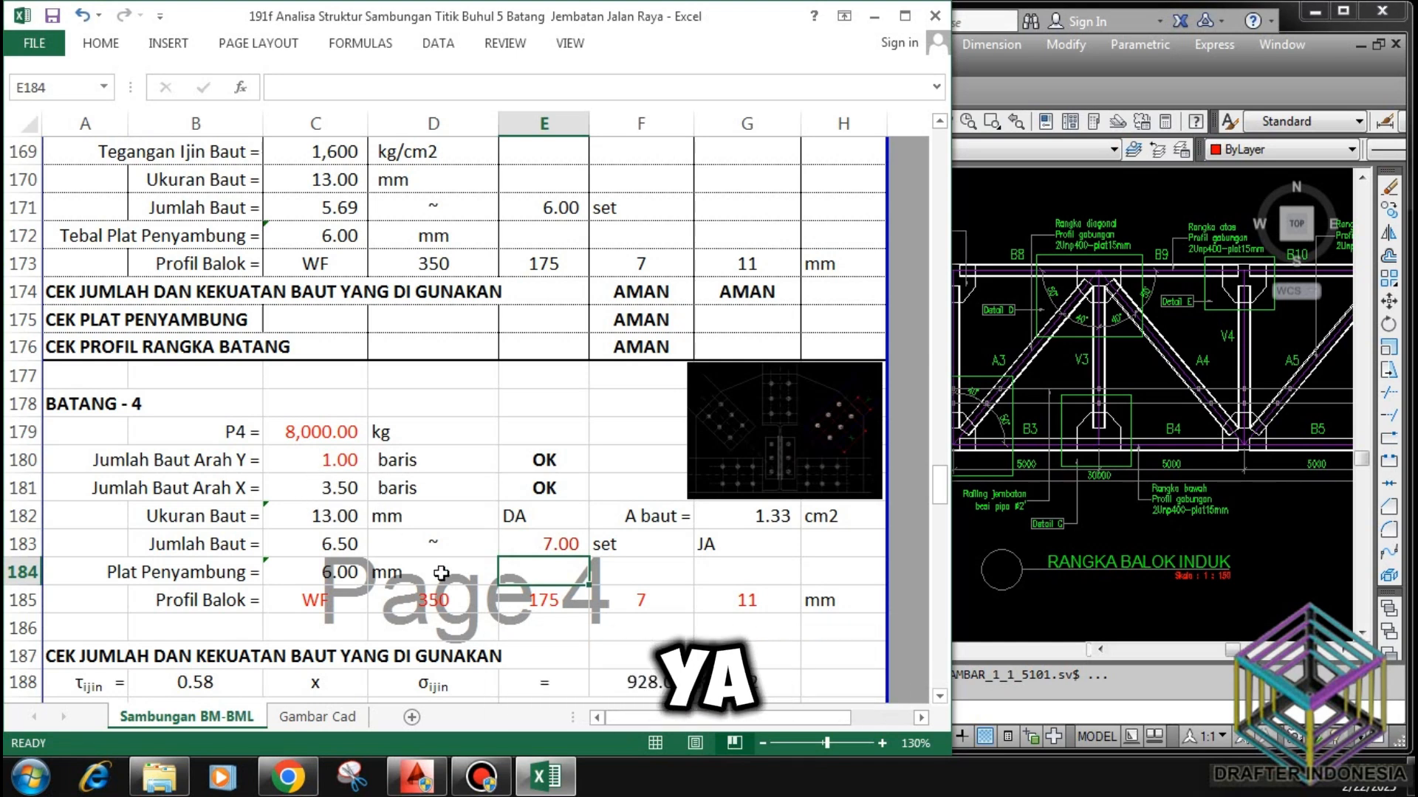
Set the number of bolts used for Batang 4 to 8 sets.
click(522, 549)
text(8)
key(Return)
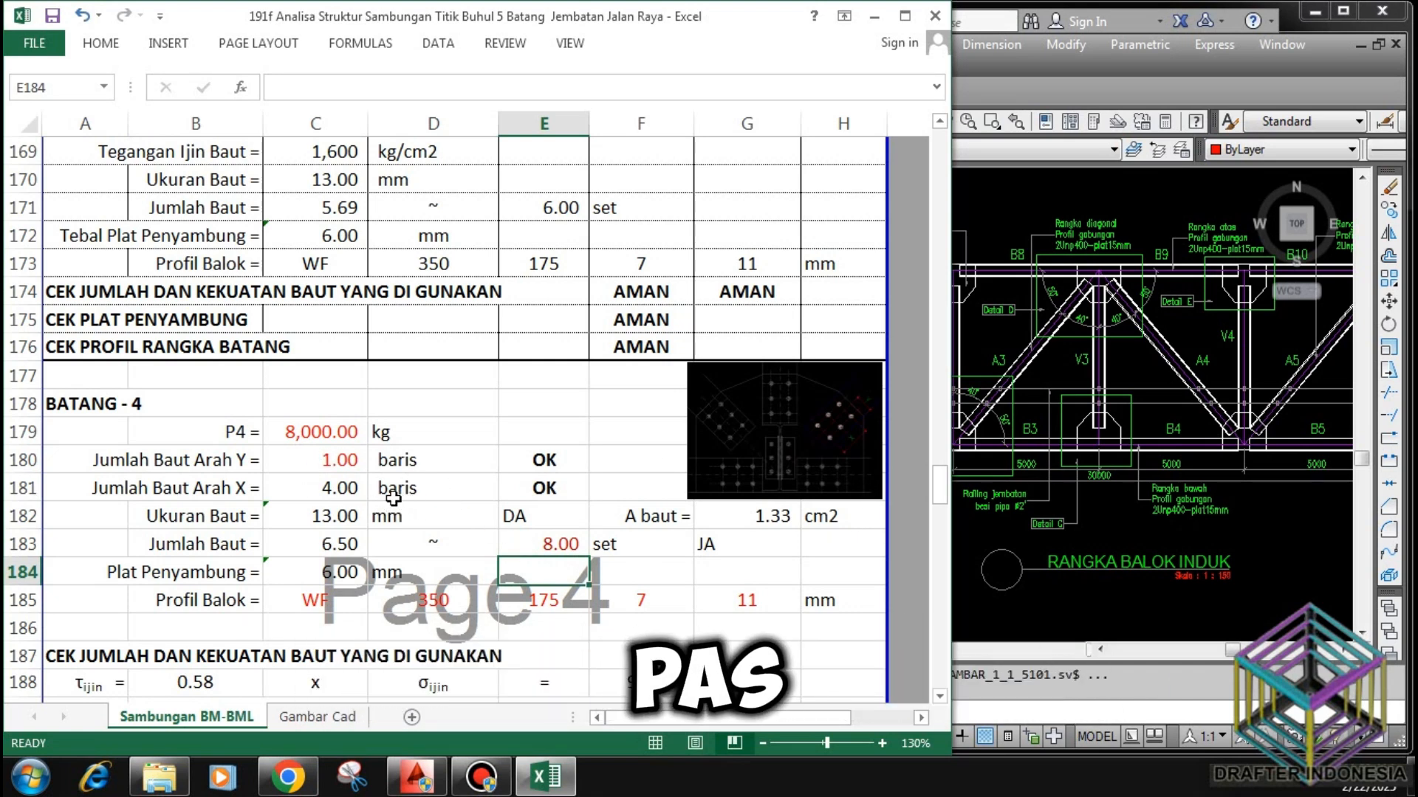
Review the Batang 4 connecting plate thickness and the WF beam profile dimensions.
scroll(394, 499, down, 1)
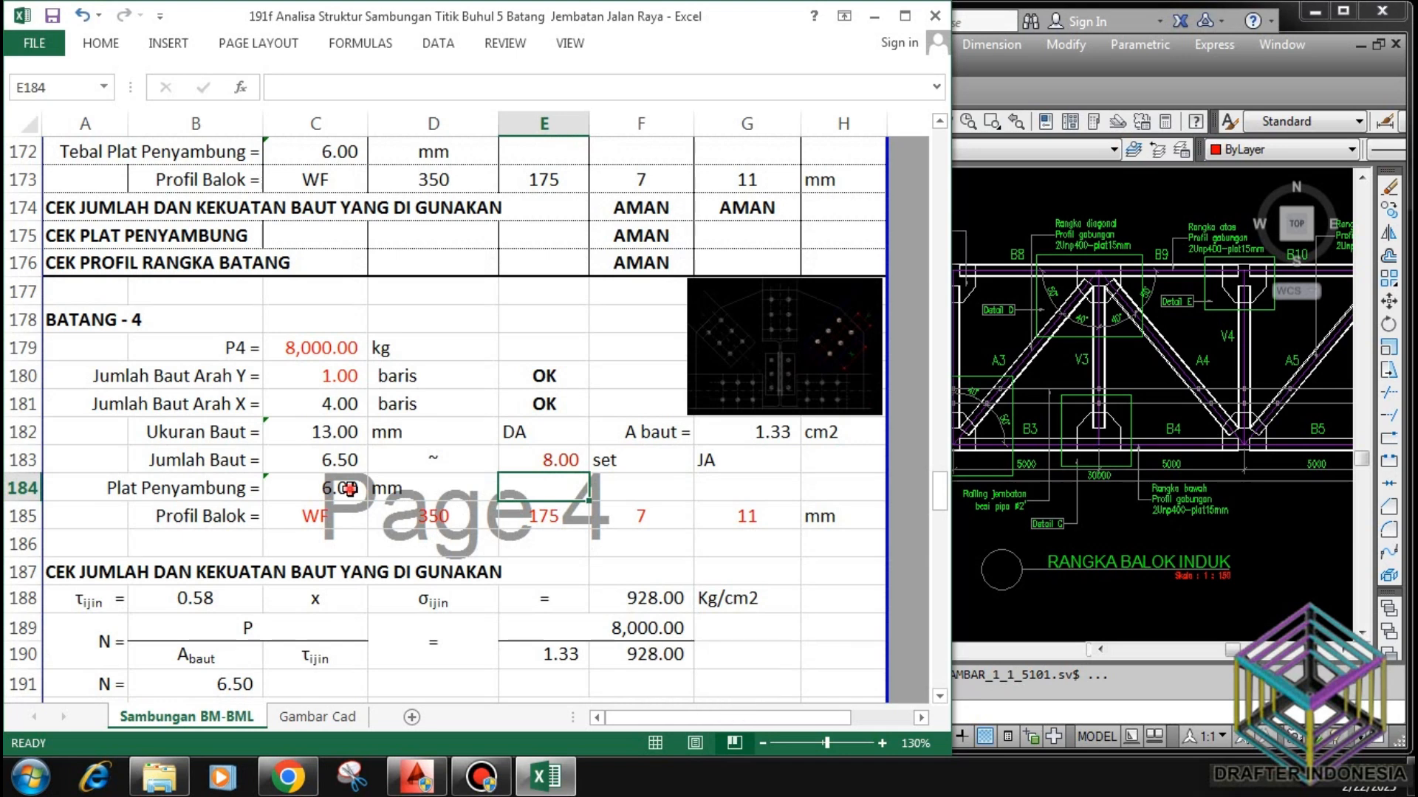
click(349, 488)
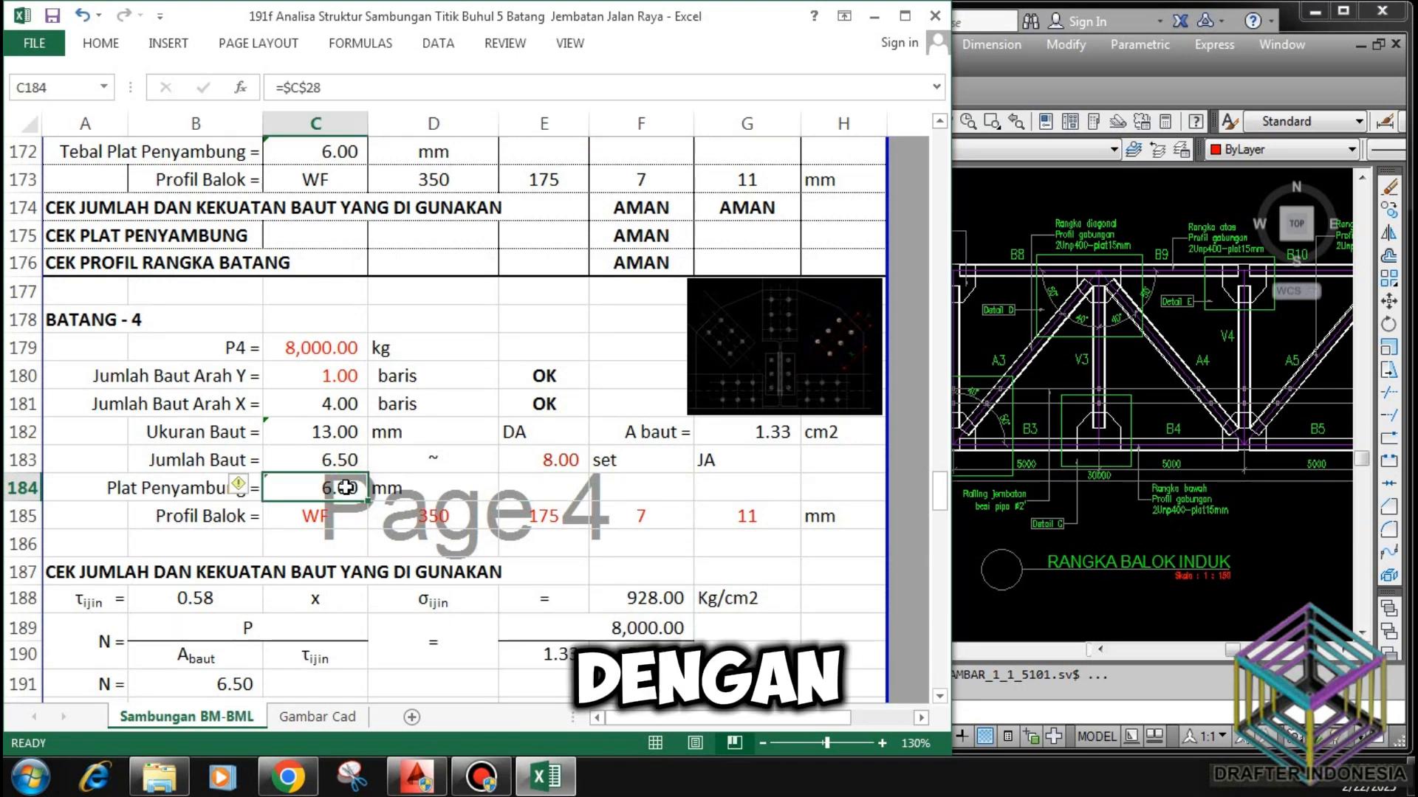
click(331, 517)
click(435, 517)
click(546, 517)
click(640, 516)
click(747, 516)
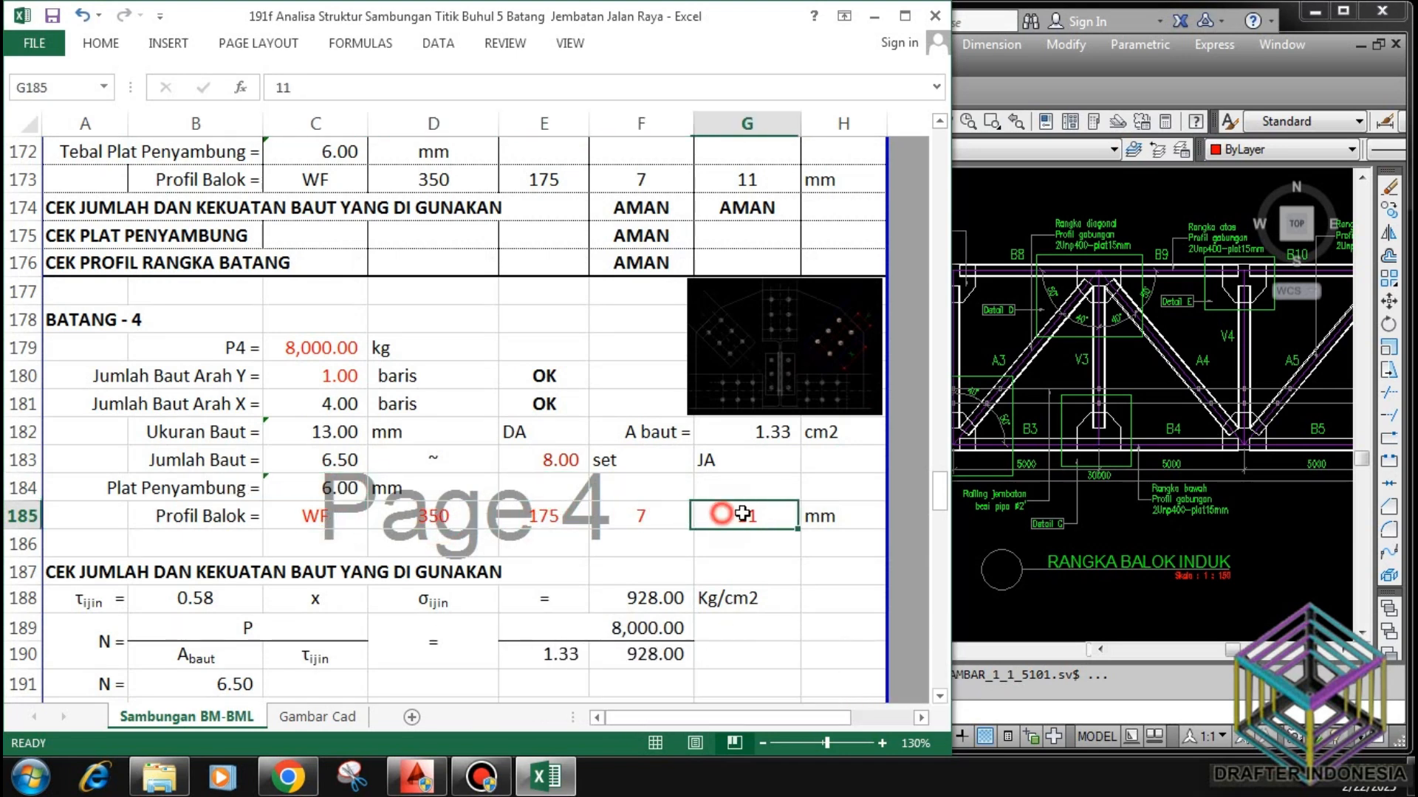
click(816, 515)
Examine the allowable shear stress calculation in the Batang 4 bolt count and strength check.
scroll(559, 402, down, 3)
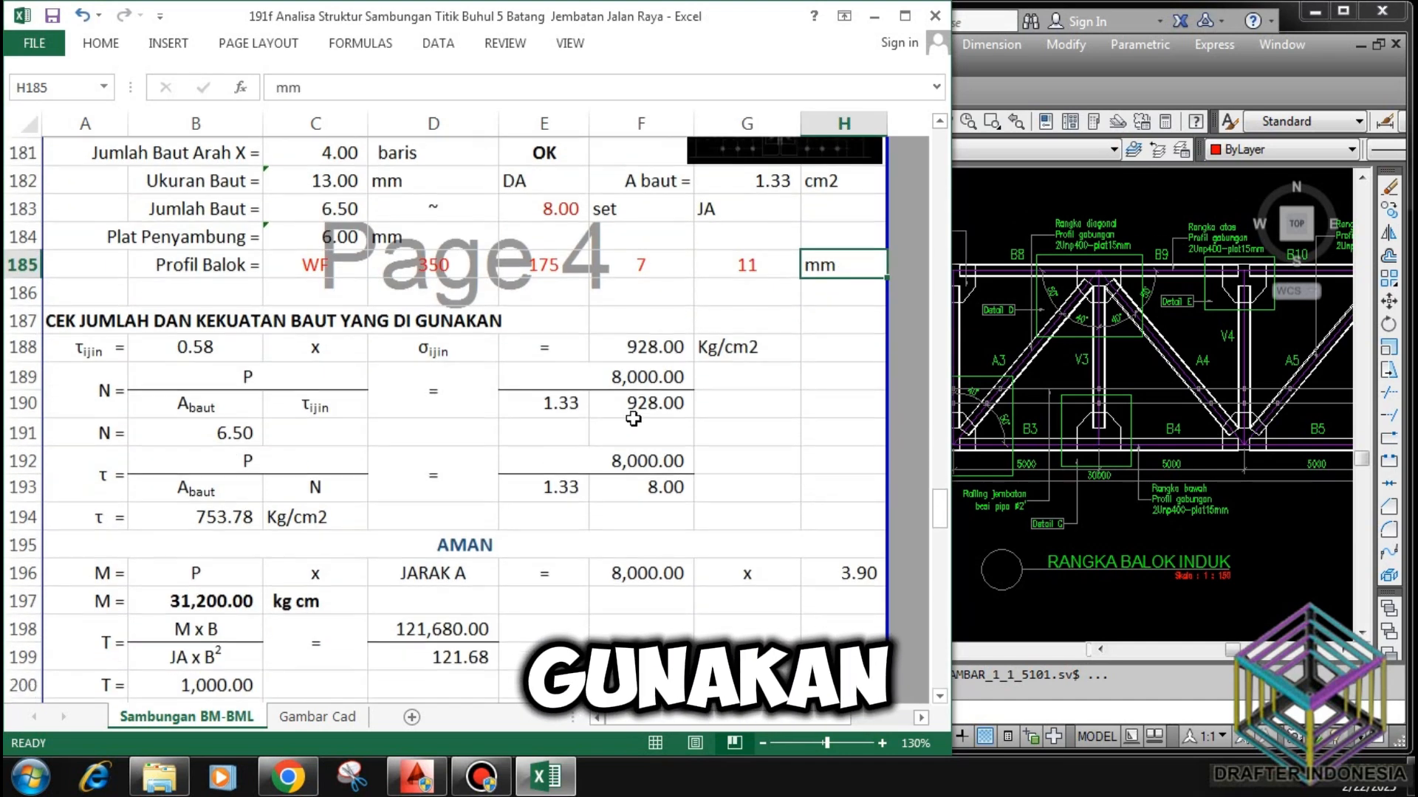
click(67, 321)
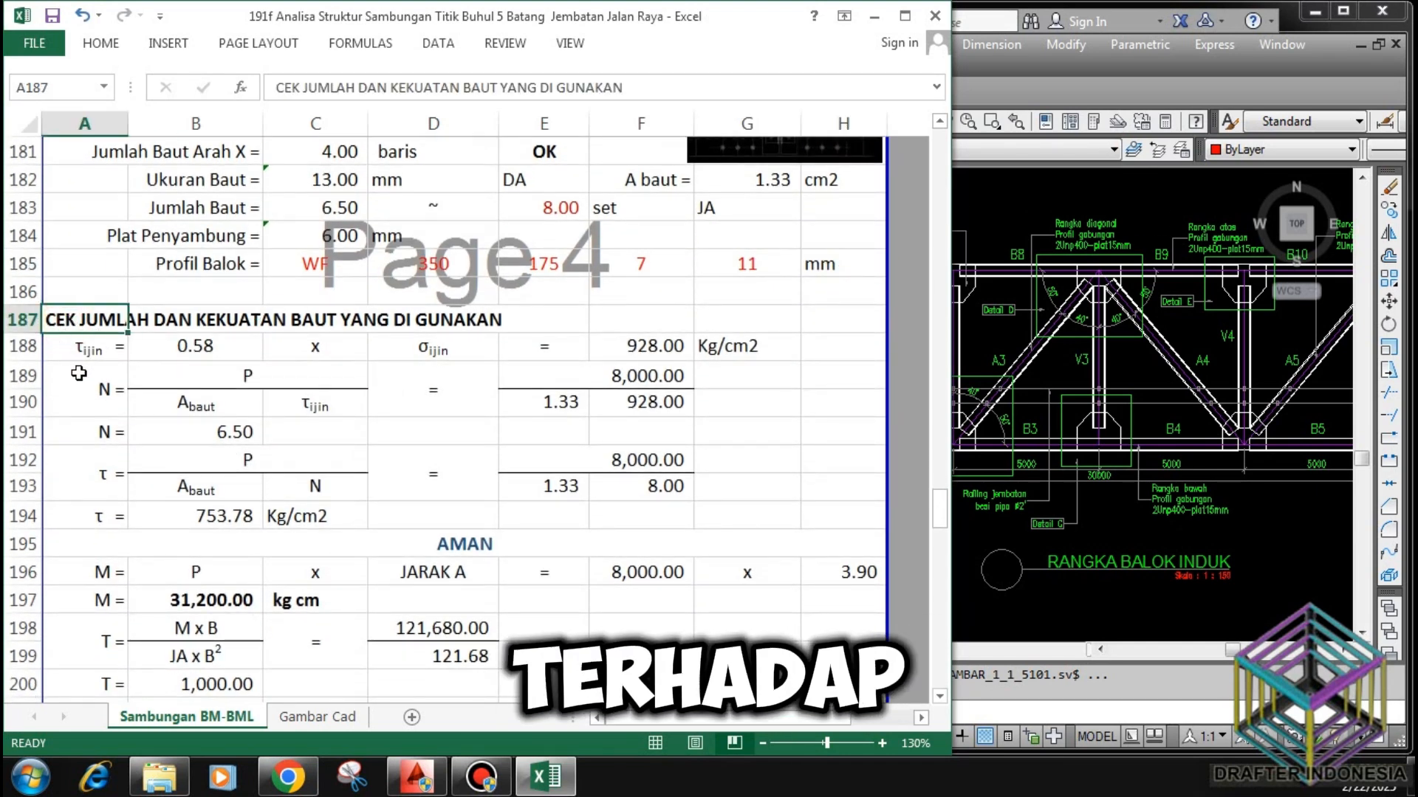
click(104, 353)
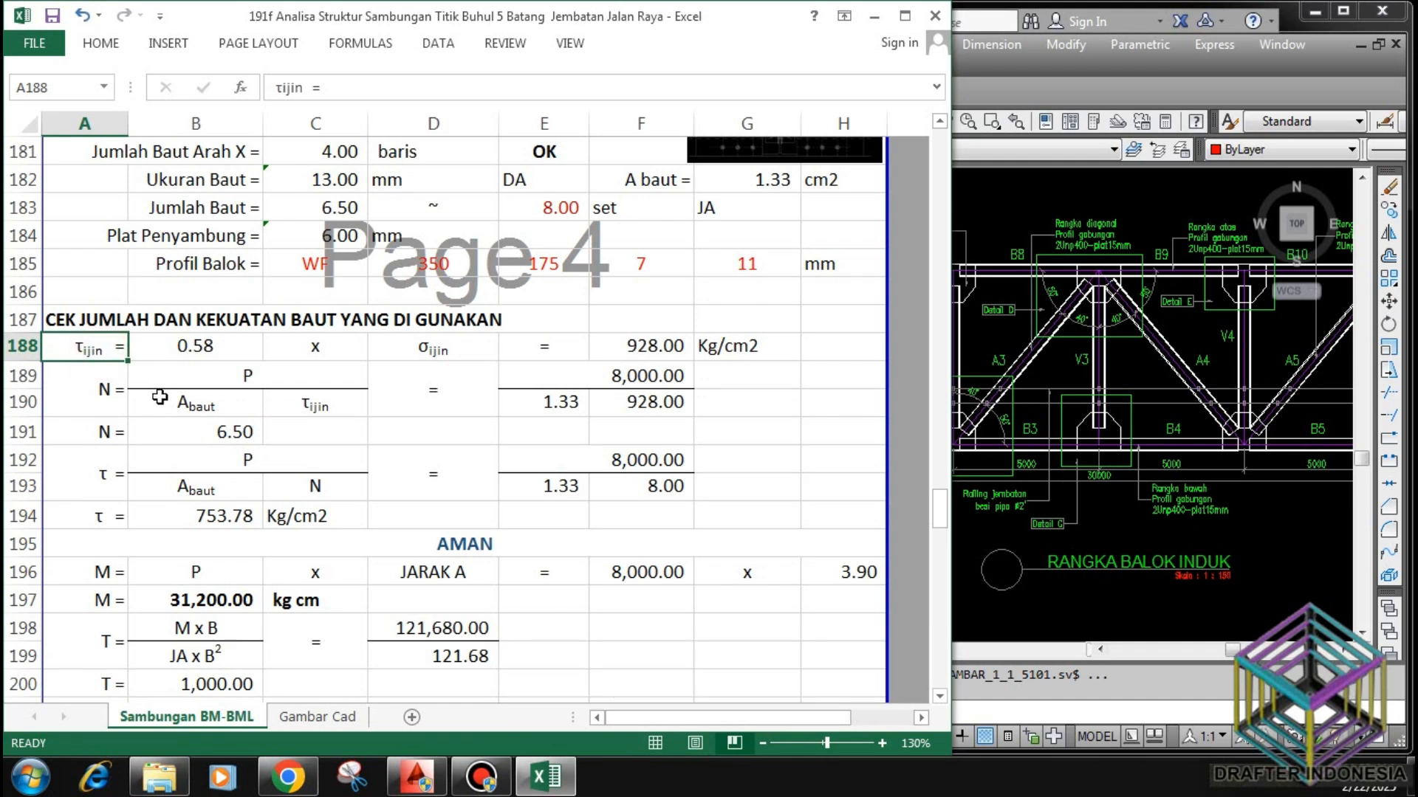
click(214, 348)
click(432, 354)
click(659, 355)
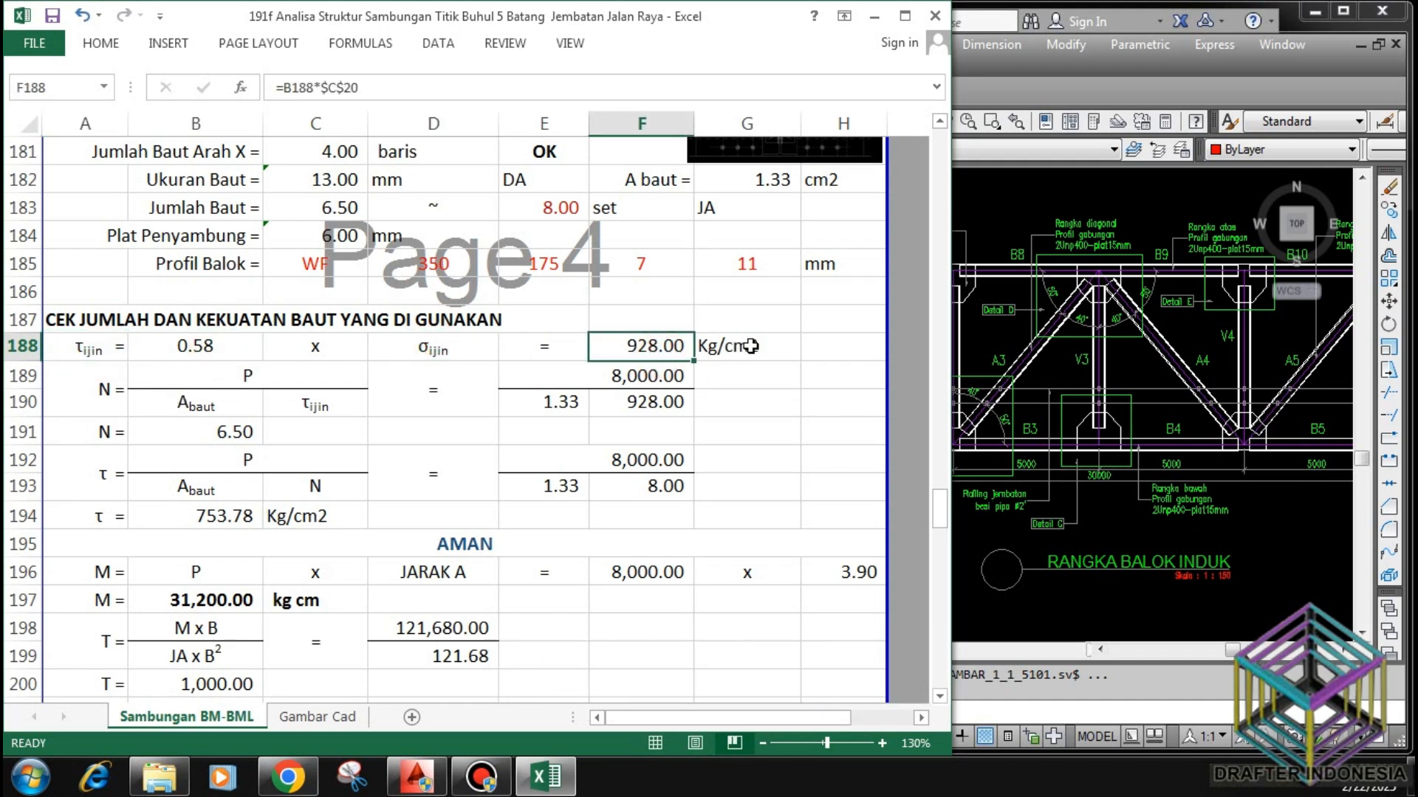
click(753, 345)
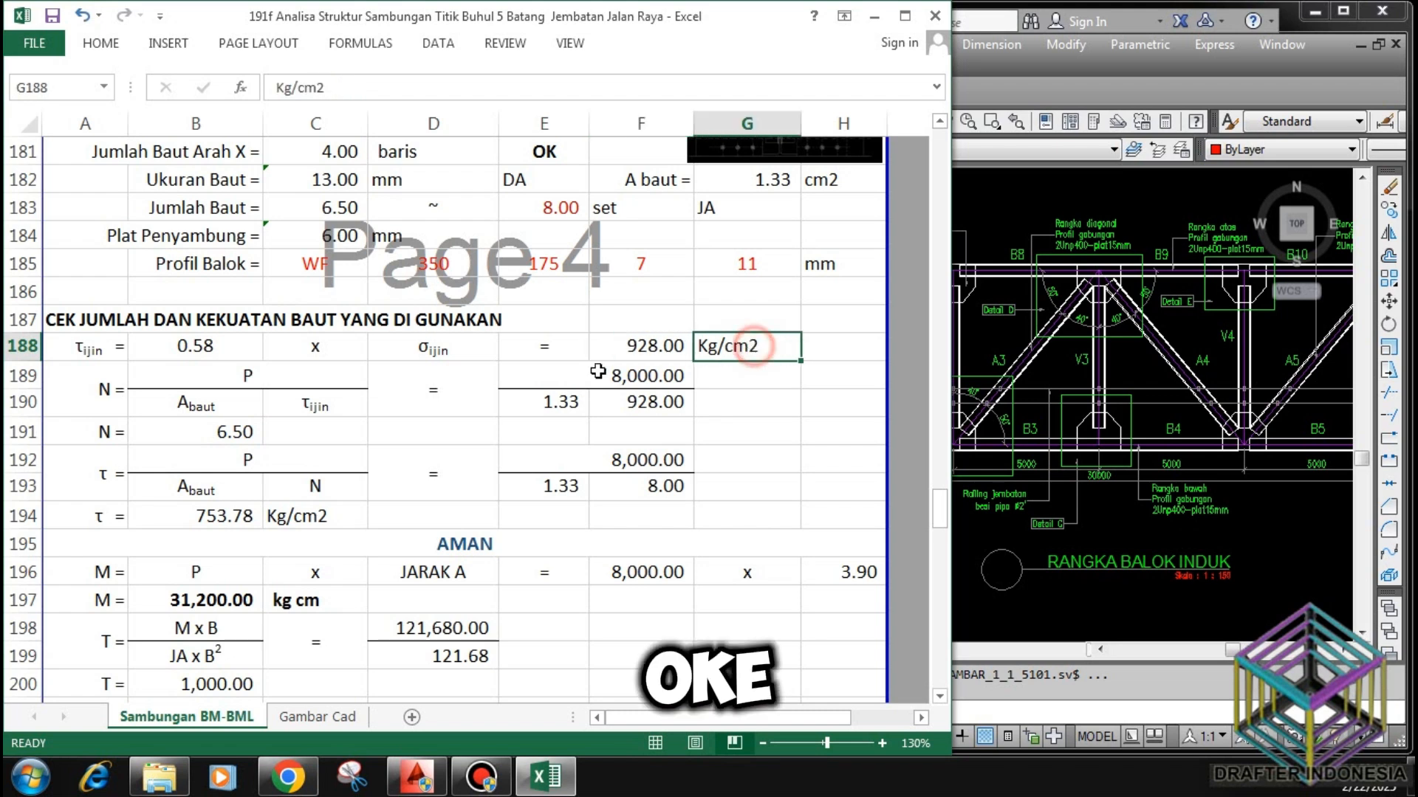
Examine the minimum bolt count calculation for Batang 4, from load, bolt area and allowable shear stress to N.
click(280, 378)
click(190, 406)
click(285, 407)
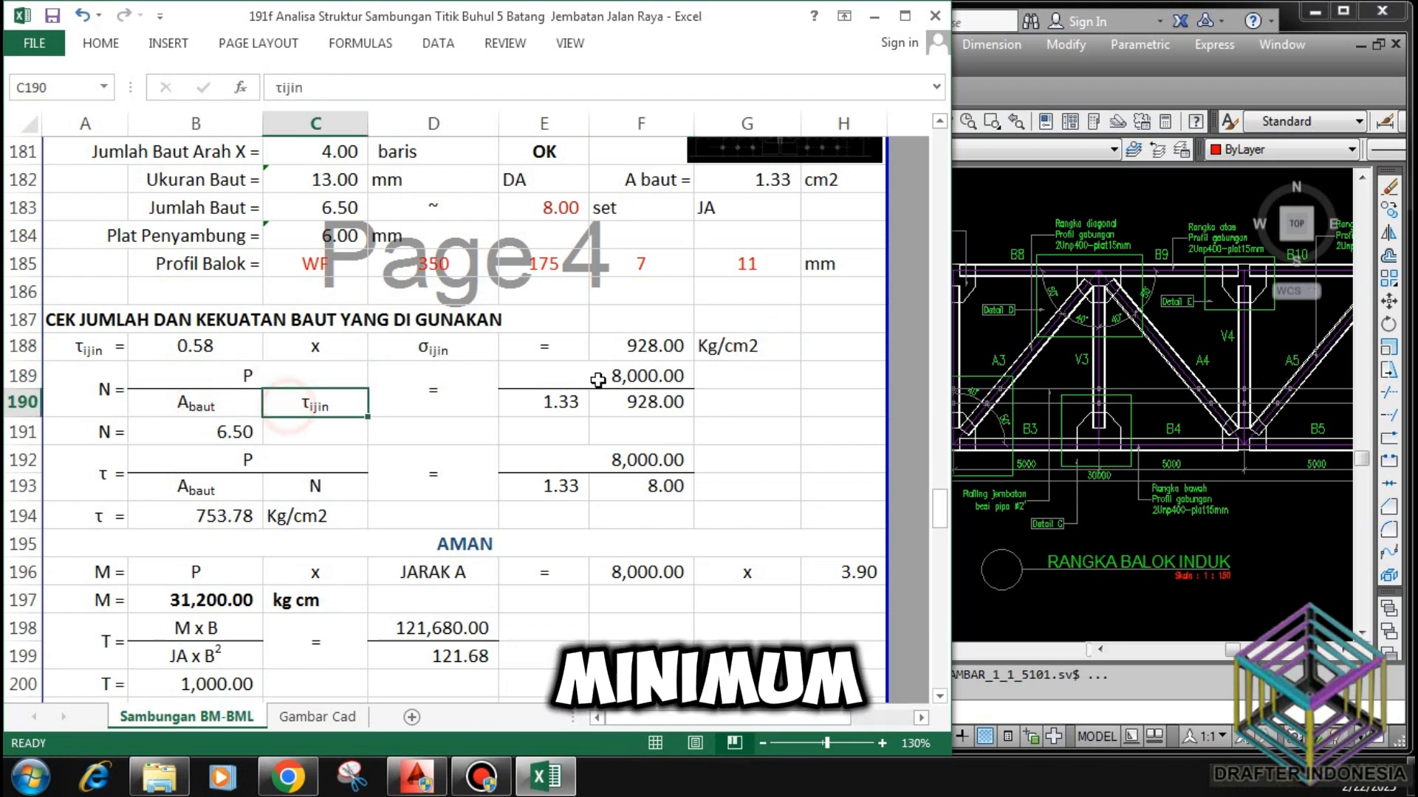
click(547, 375)
click(557, 405)
click(643, 404)
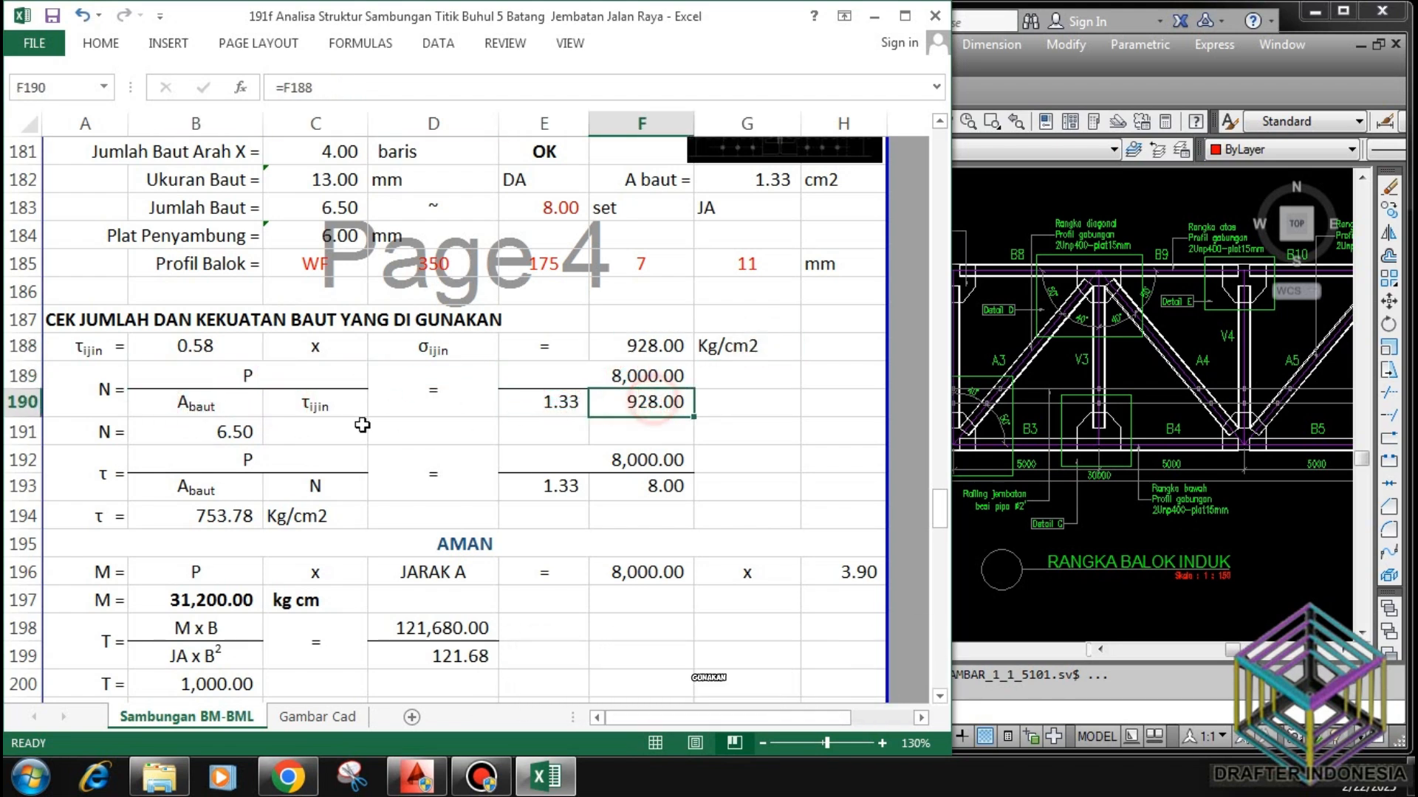
click(236, 429)
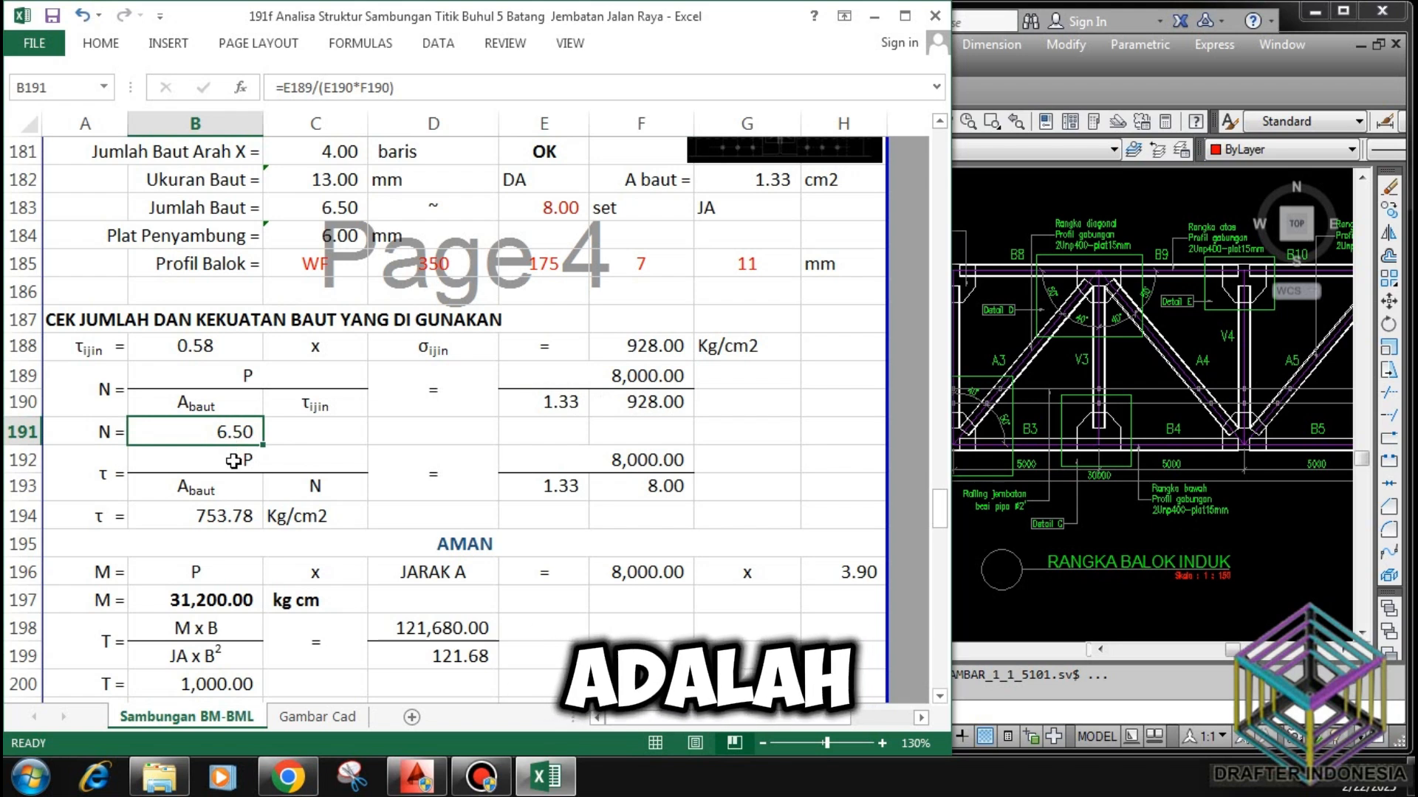
Examine the shear stress calculation for the Batang 4 bolts and its safety check result.
click(233, 461)
click(196, 486)
click(303, 484)
click(613, 462)
click(579, 485)
click(632, 486)
click(233, 517)
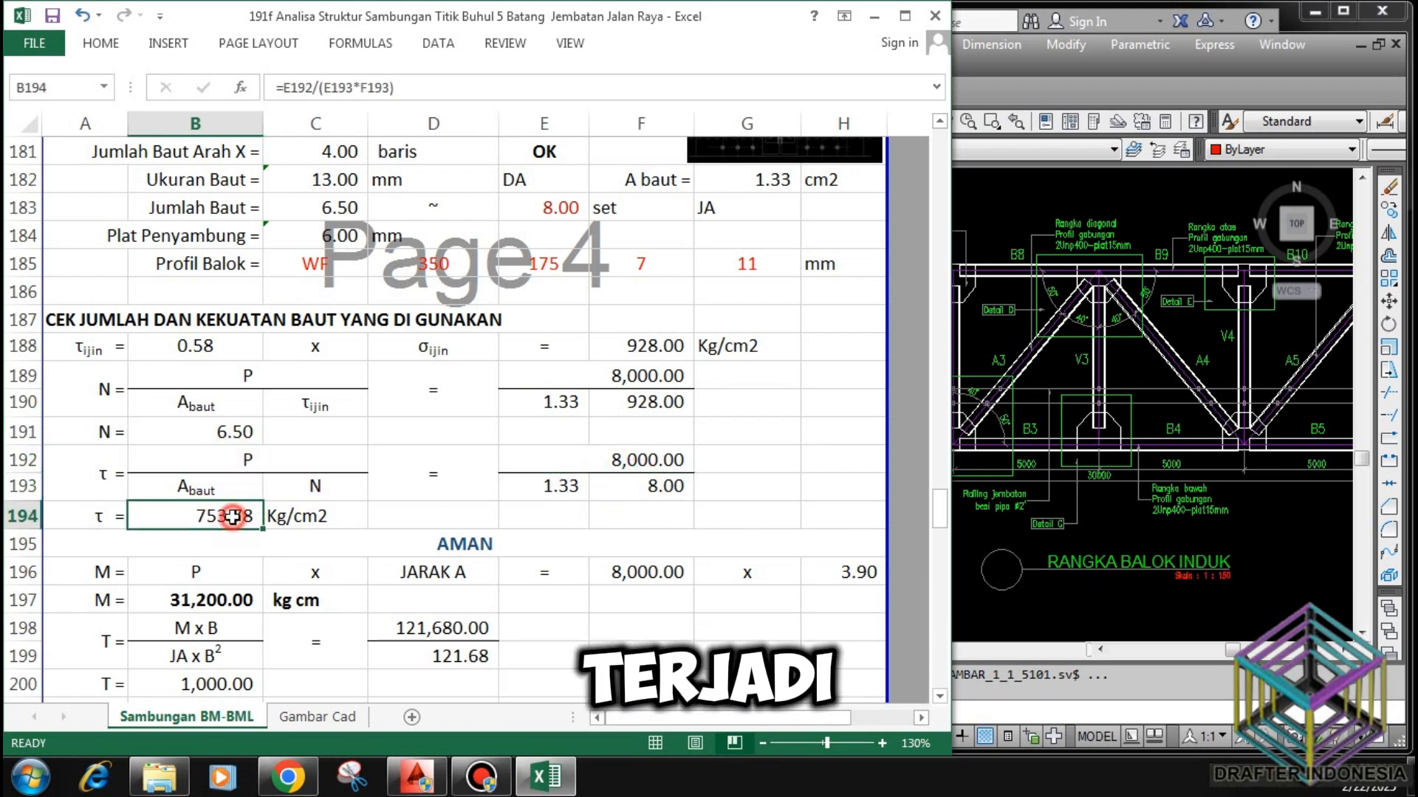
click(535, 543)
Review the Batang 4 moment calculation M from the load P and bolt distance A.
scroll(537, 413, down, 2)
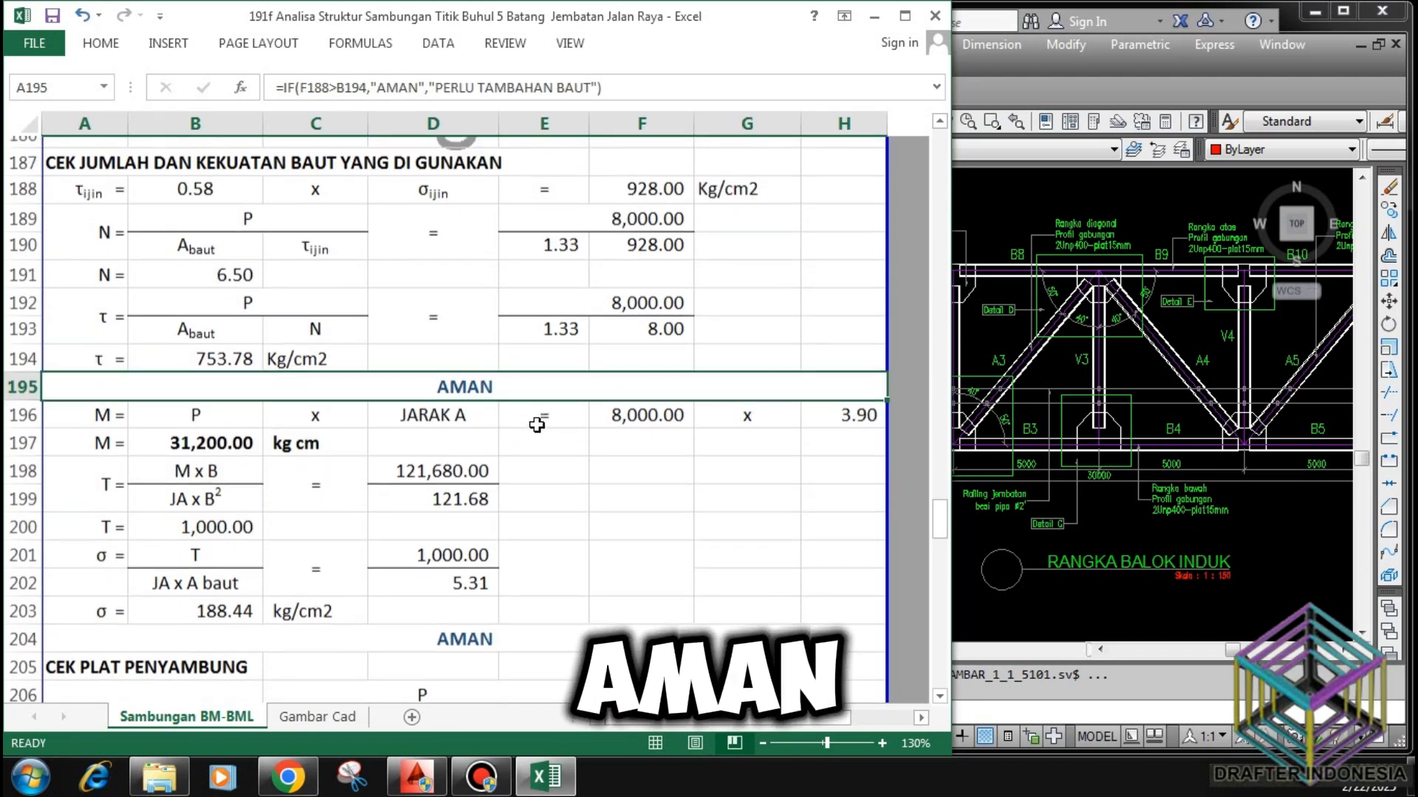
click(211, 403)
click(424, 403)
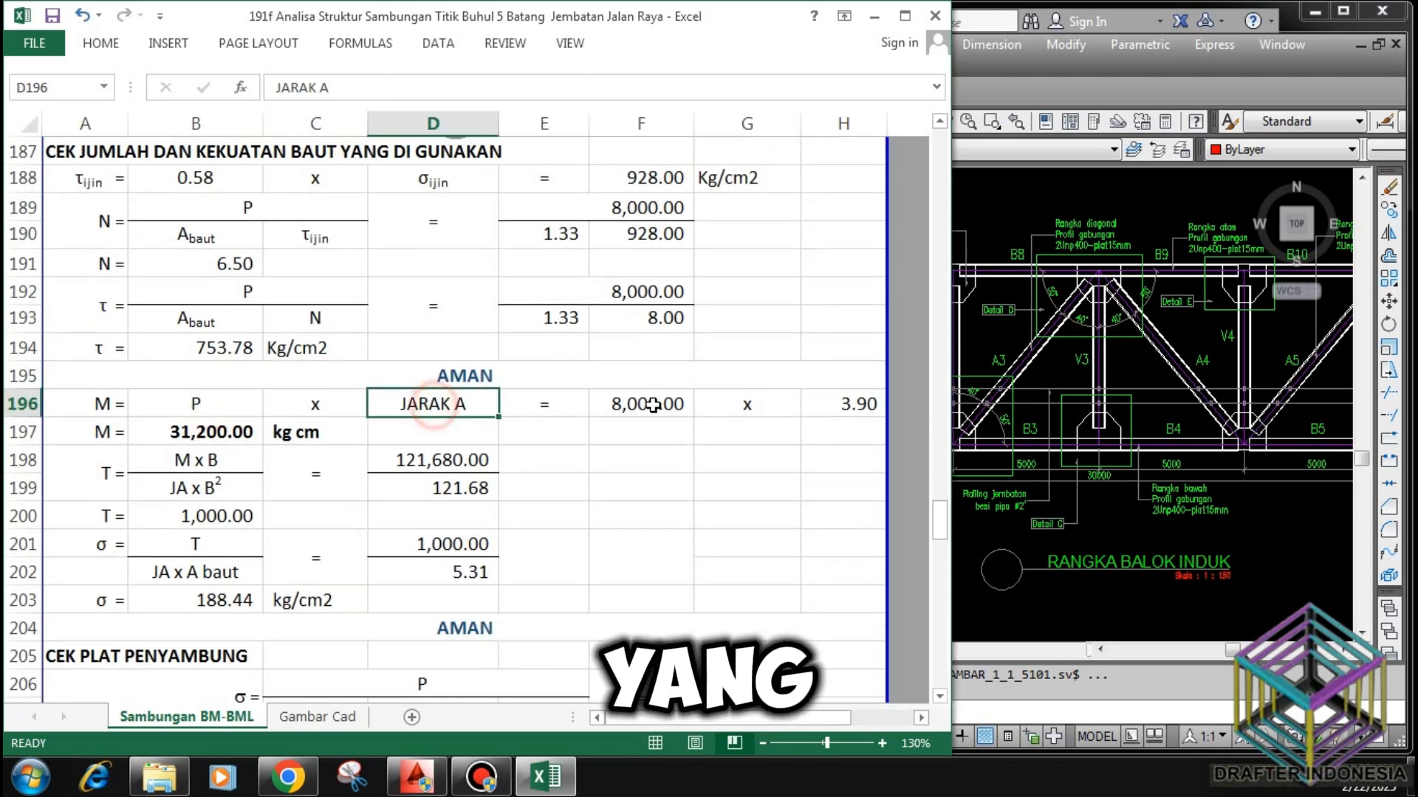
click(650, 404)
click(862, 405)
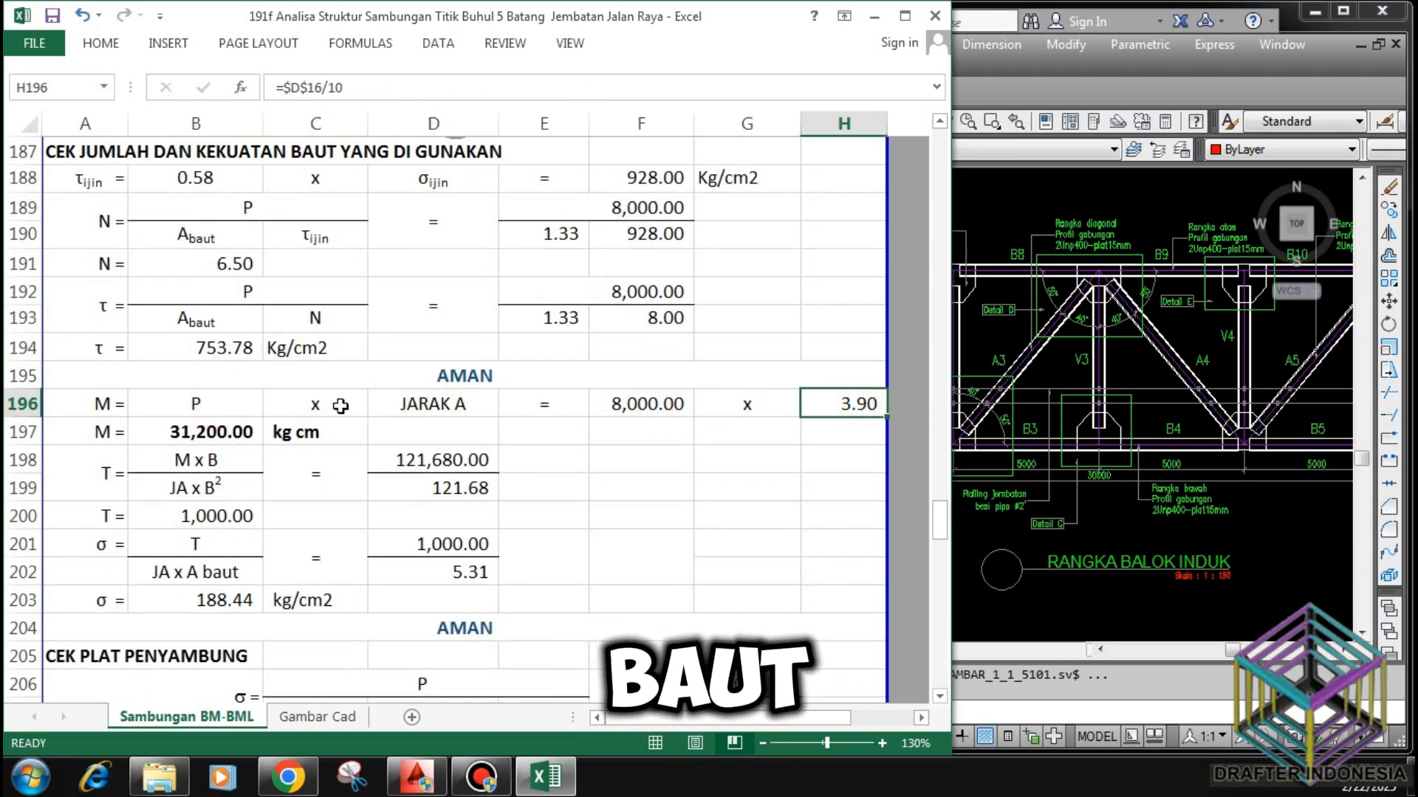
click(192, 432)
Review the Batang 4 bolt force calculation T, including its numerator, denominator and result.
click(203, 462)
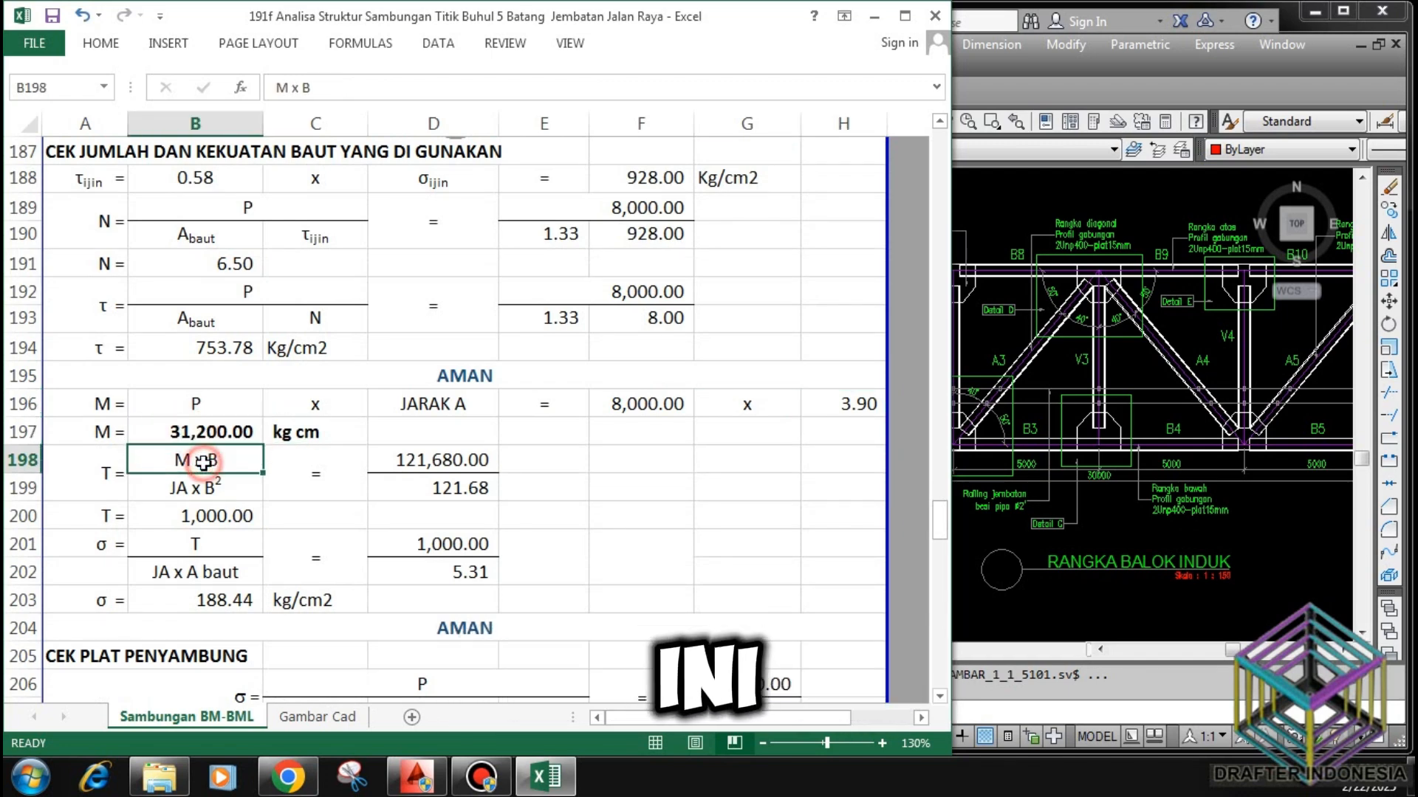
click(213, 489)
click(421, 458)
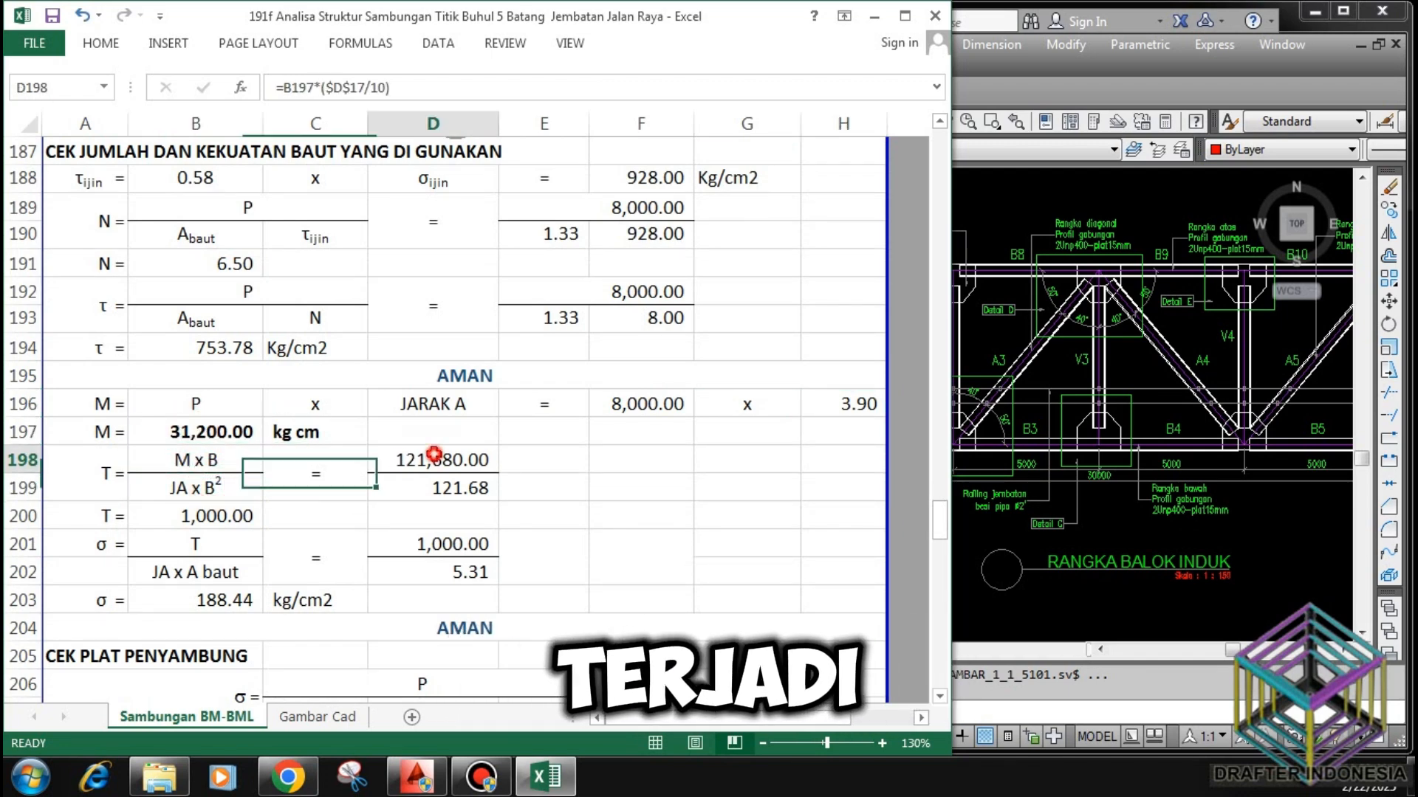
click(461, 490)
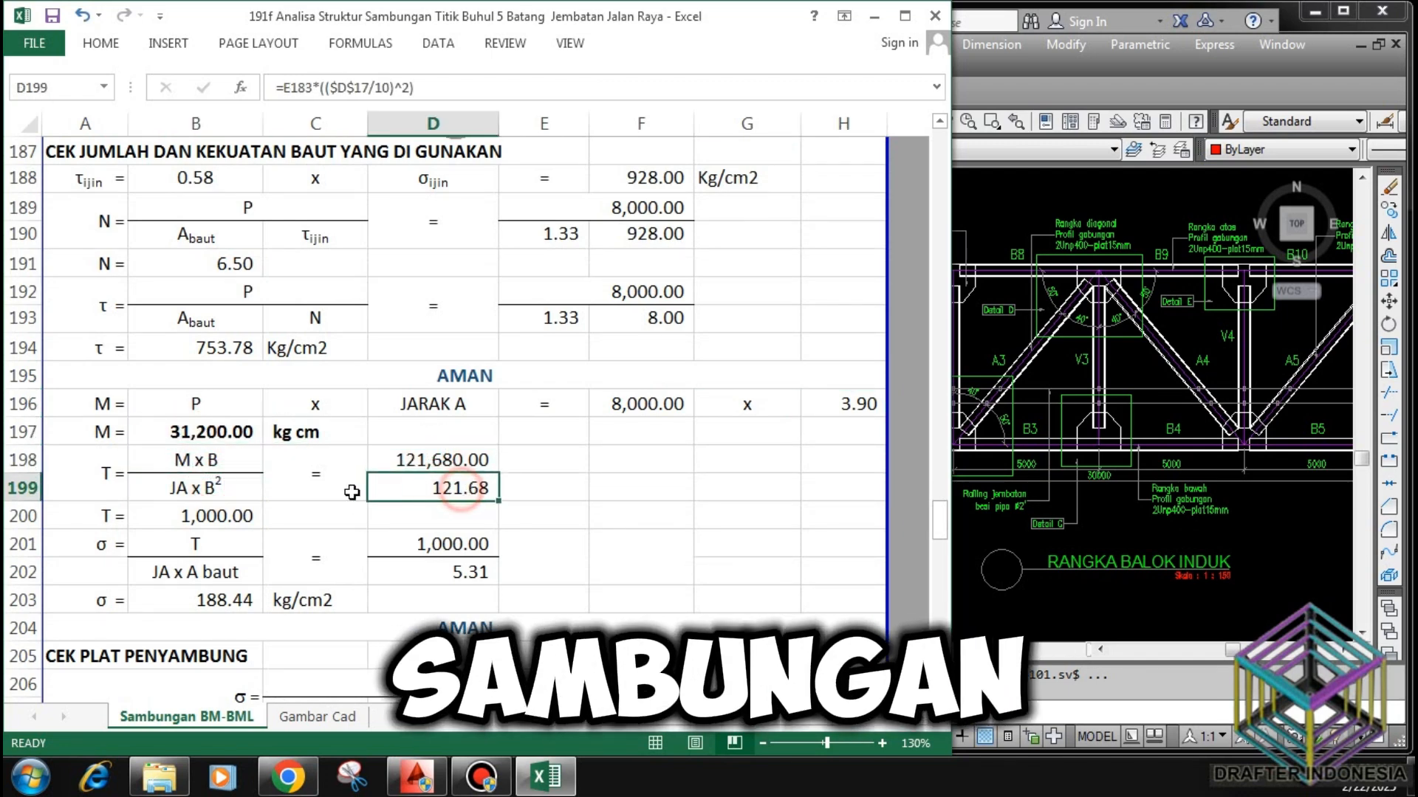
click(217, 517)
Examine the Batang 4 bolt stress calculation from T and total bolt area, and its safety check result.
click(225, 544)
click(192, 573)
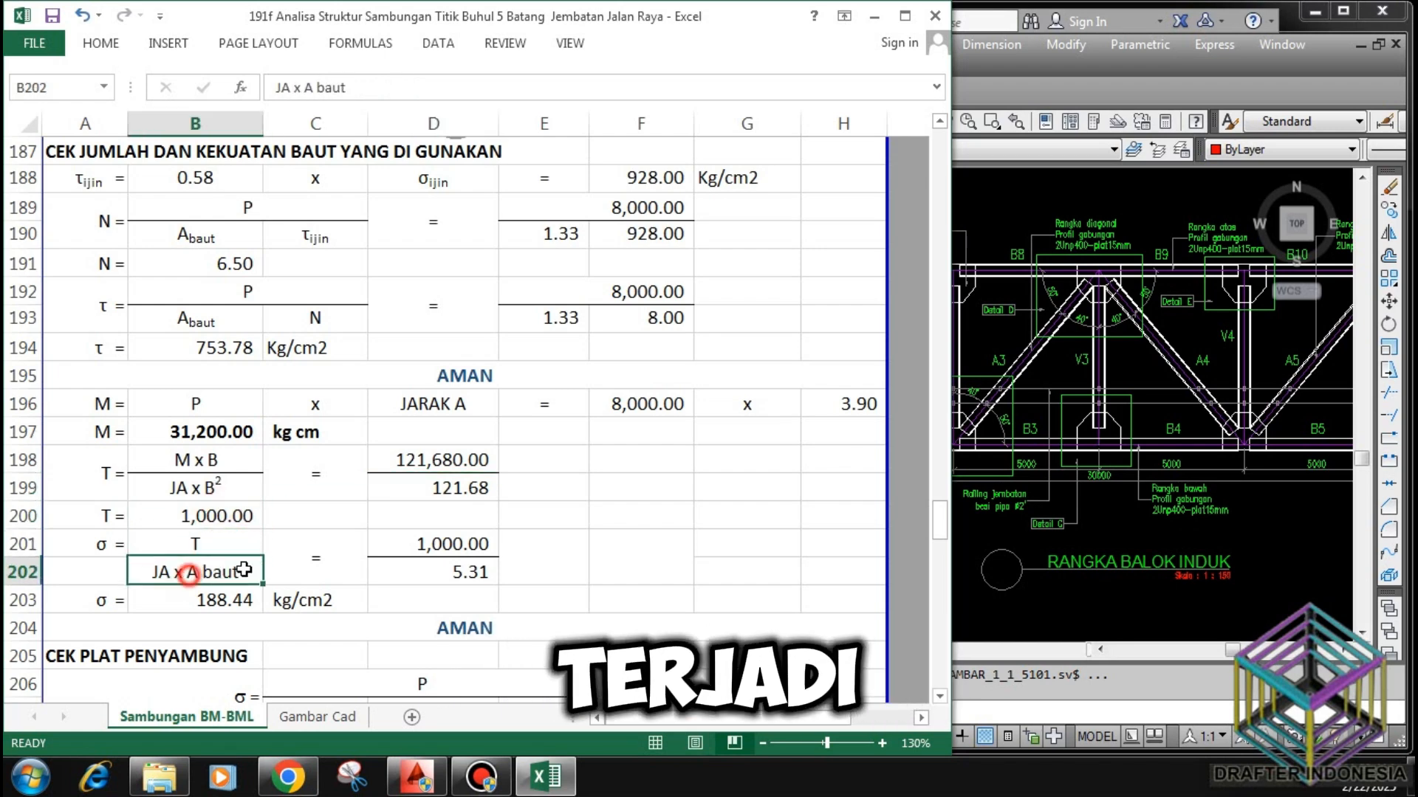
click(437, 547)
click(468, 573)
click(231, 600)
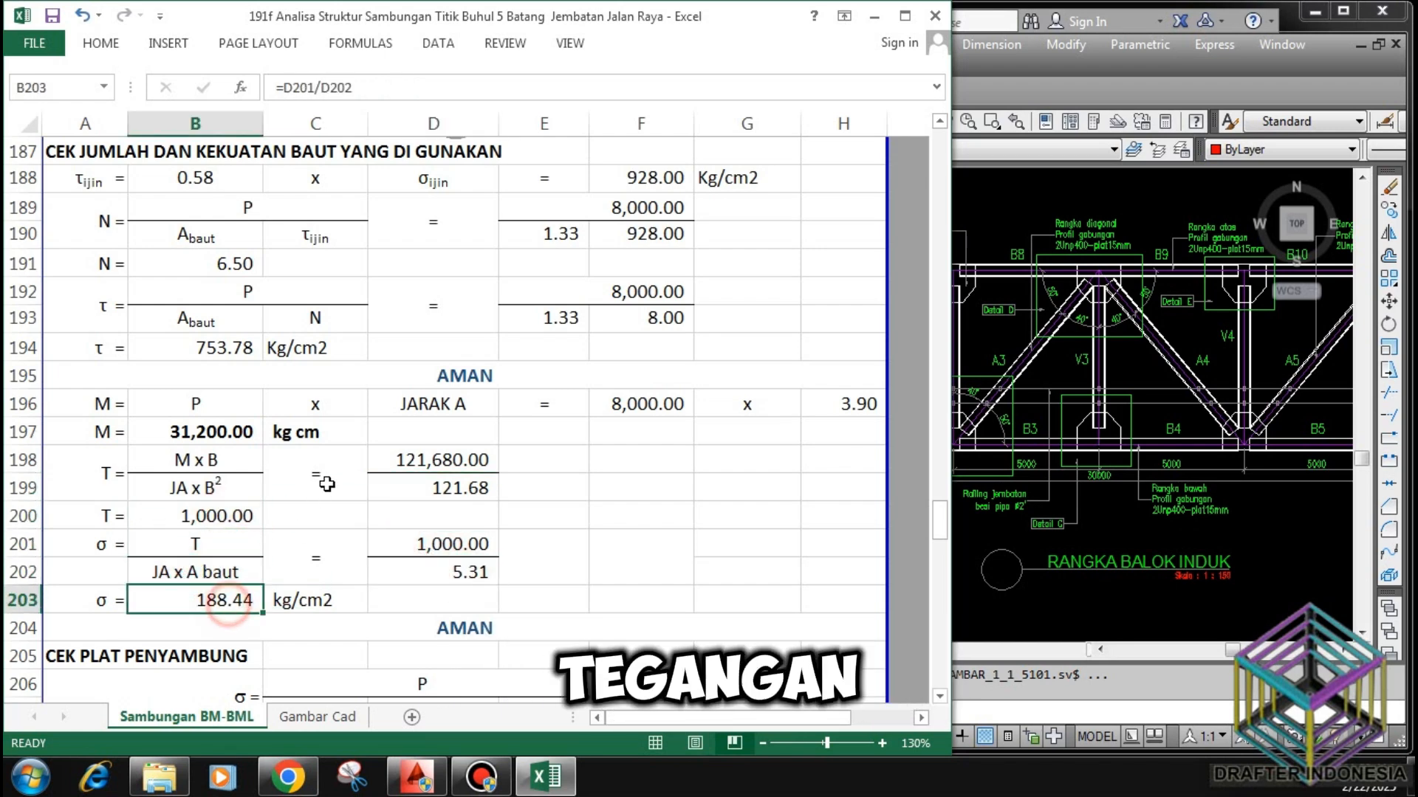
scroll(336, 478, down, 1)
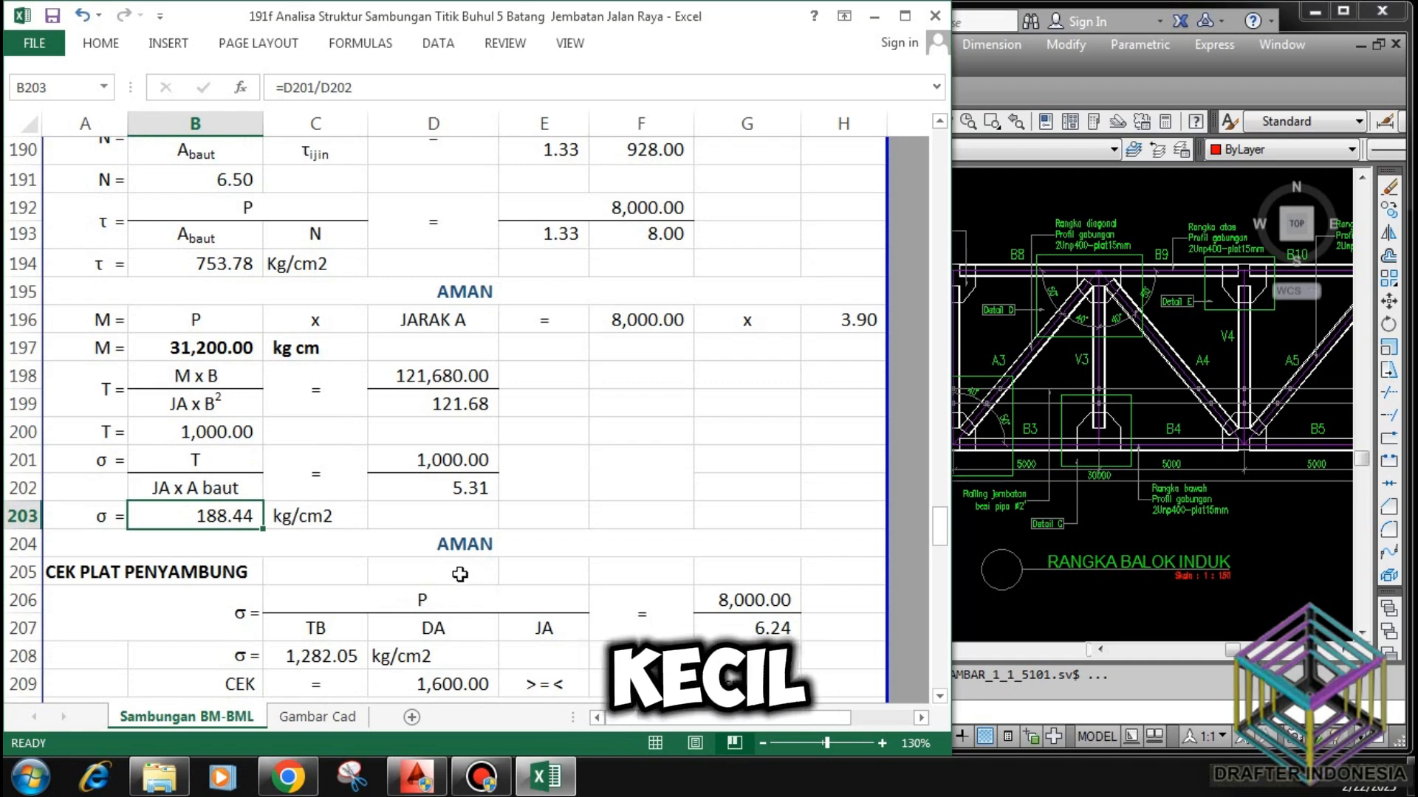
click(486, 542)
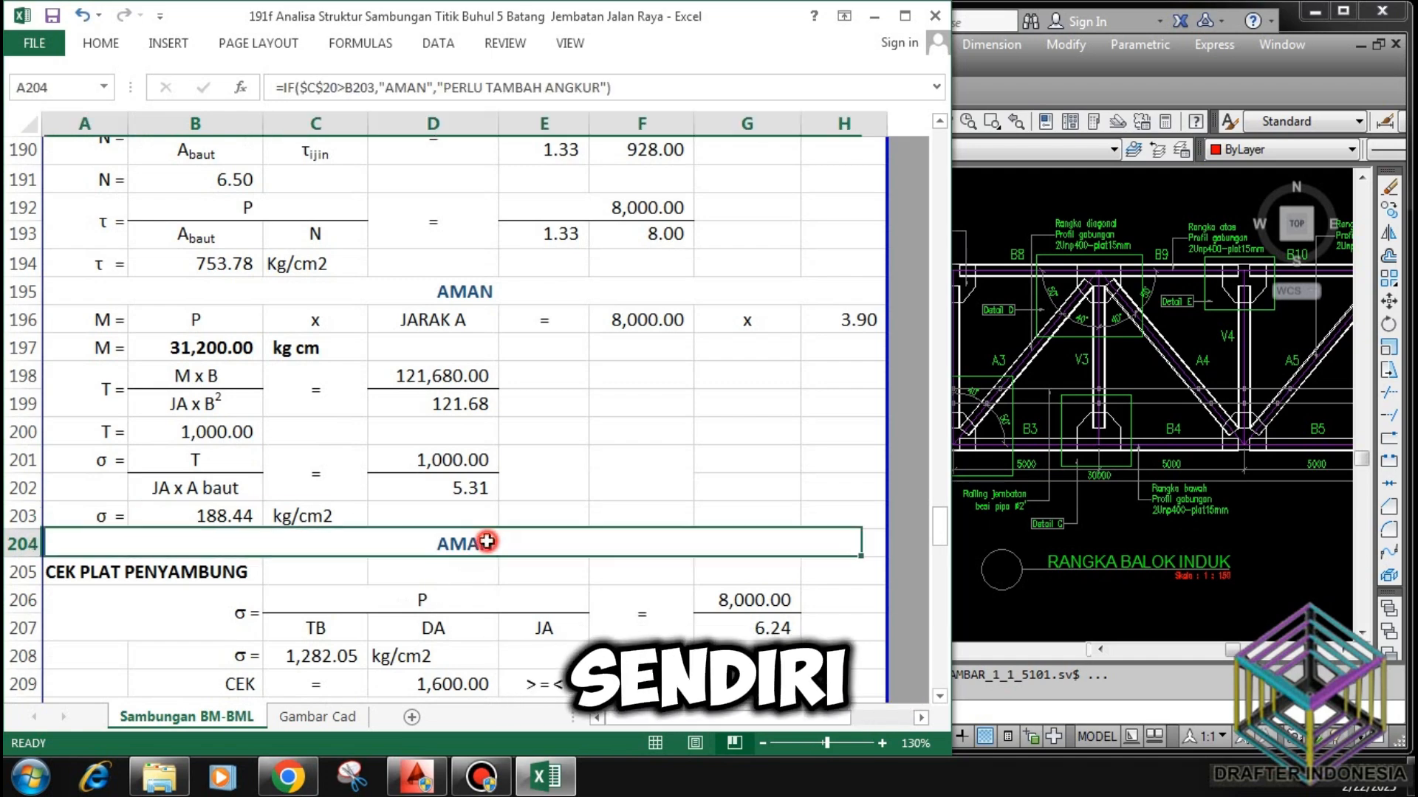
Examine the load and the TB, DA and JA terms of the Batang 4 connecting plate stress formula.
scroll(399, 390, down, 2)
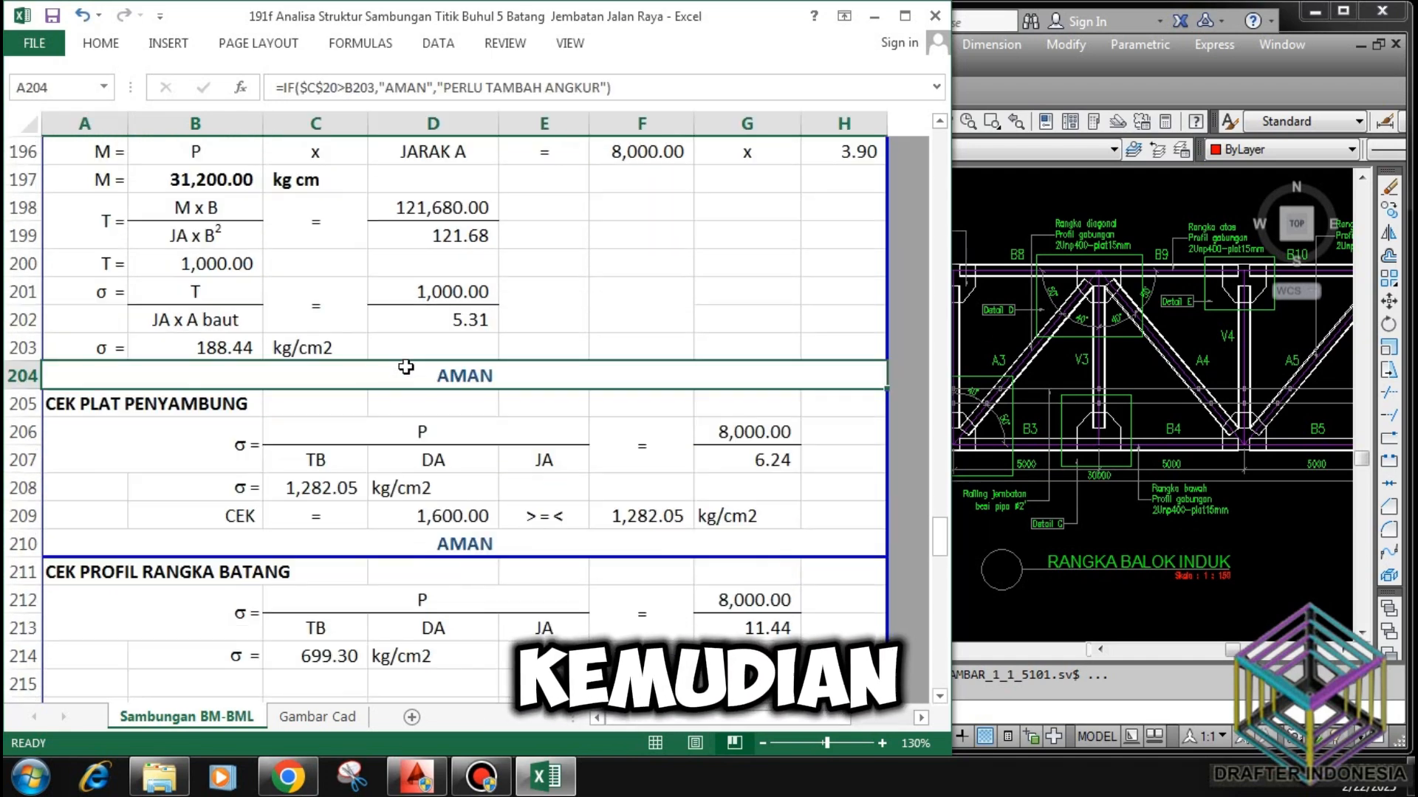
click(247, 446)
click(373, 435)
click(317, 460)
click(452, 459)
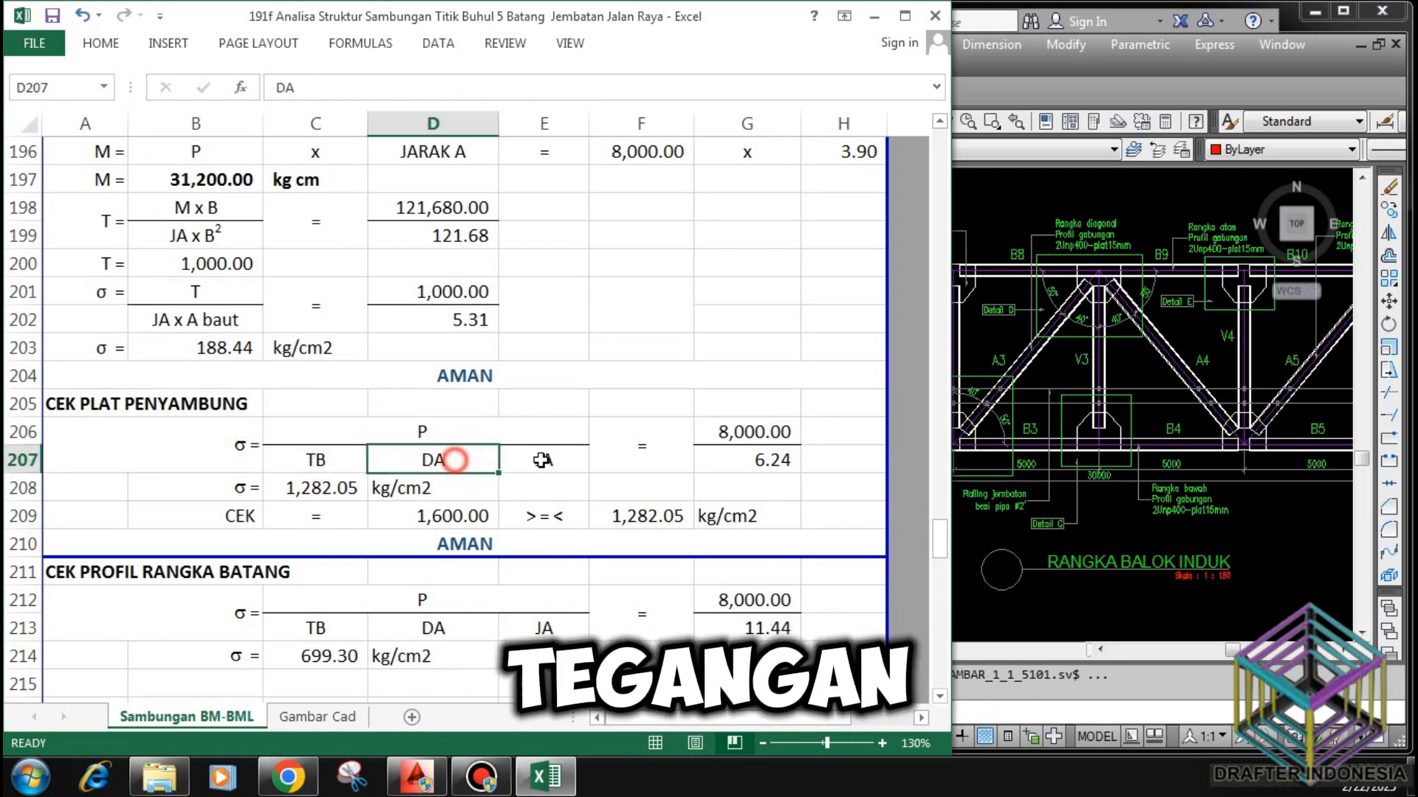
click(553, 459)
click(749, 432)
click(768, 458)
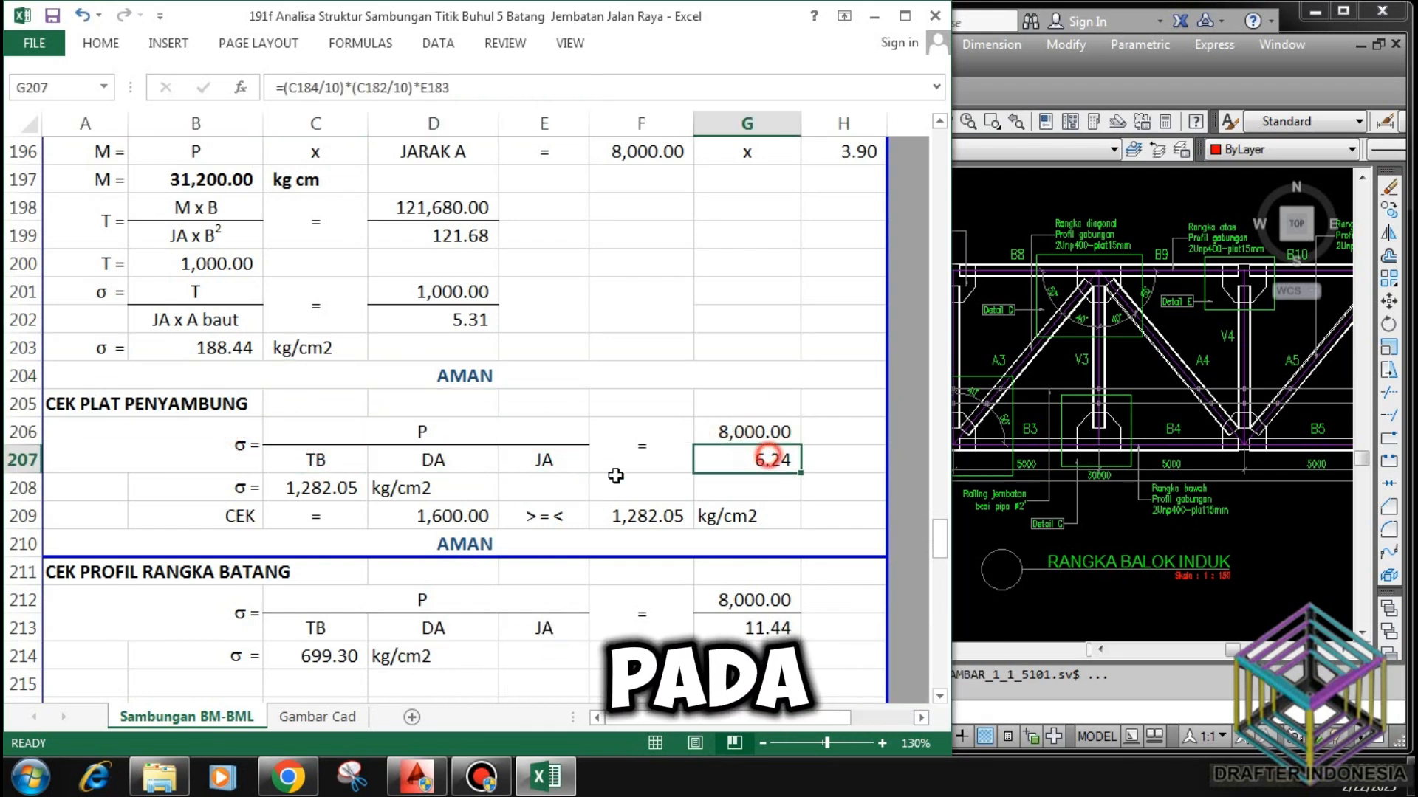
Compare the calculated Batang 4 connecting plate stress with the allowable steel stress.
click(347, 487)
click(413, 487)
click(441, 516)
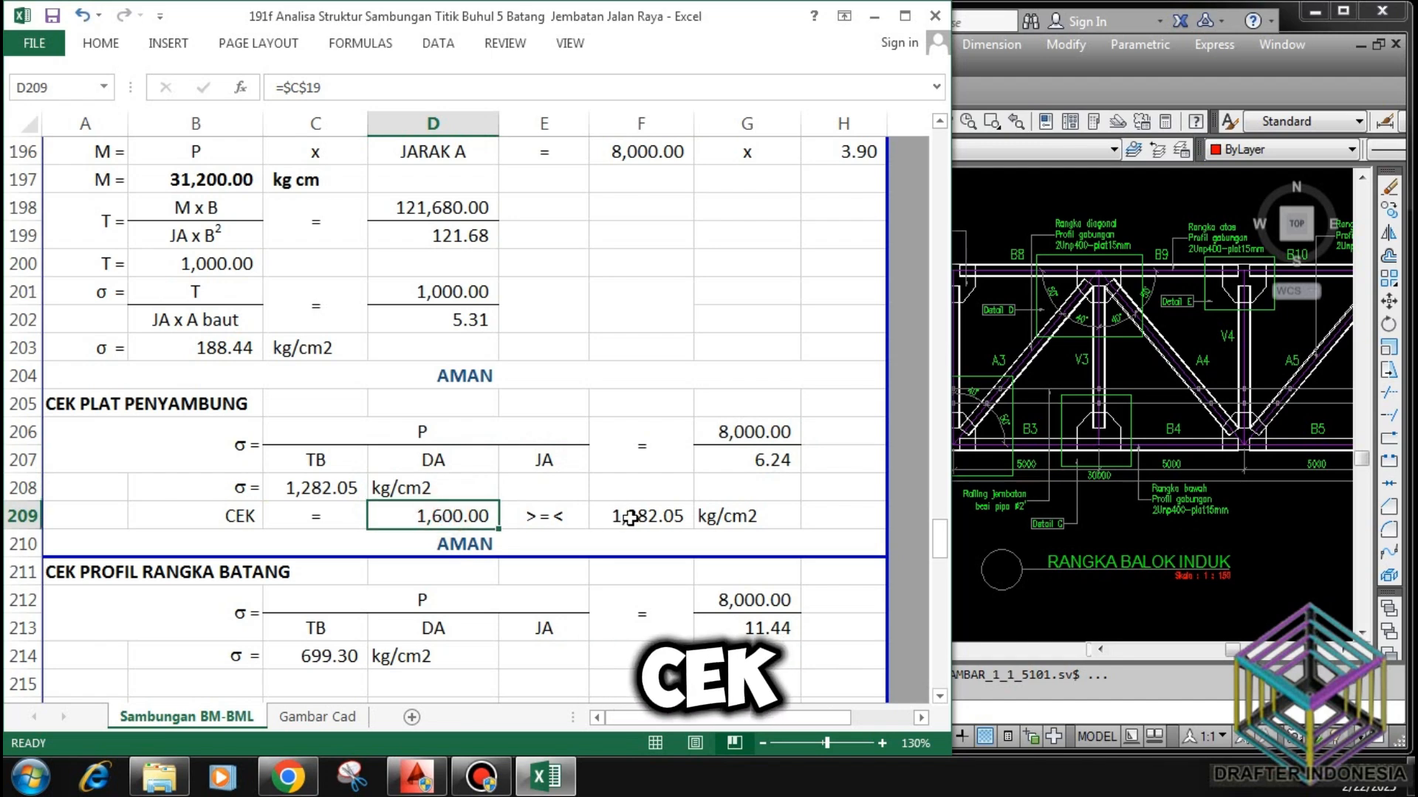
click(656, 516)
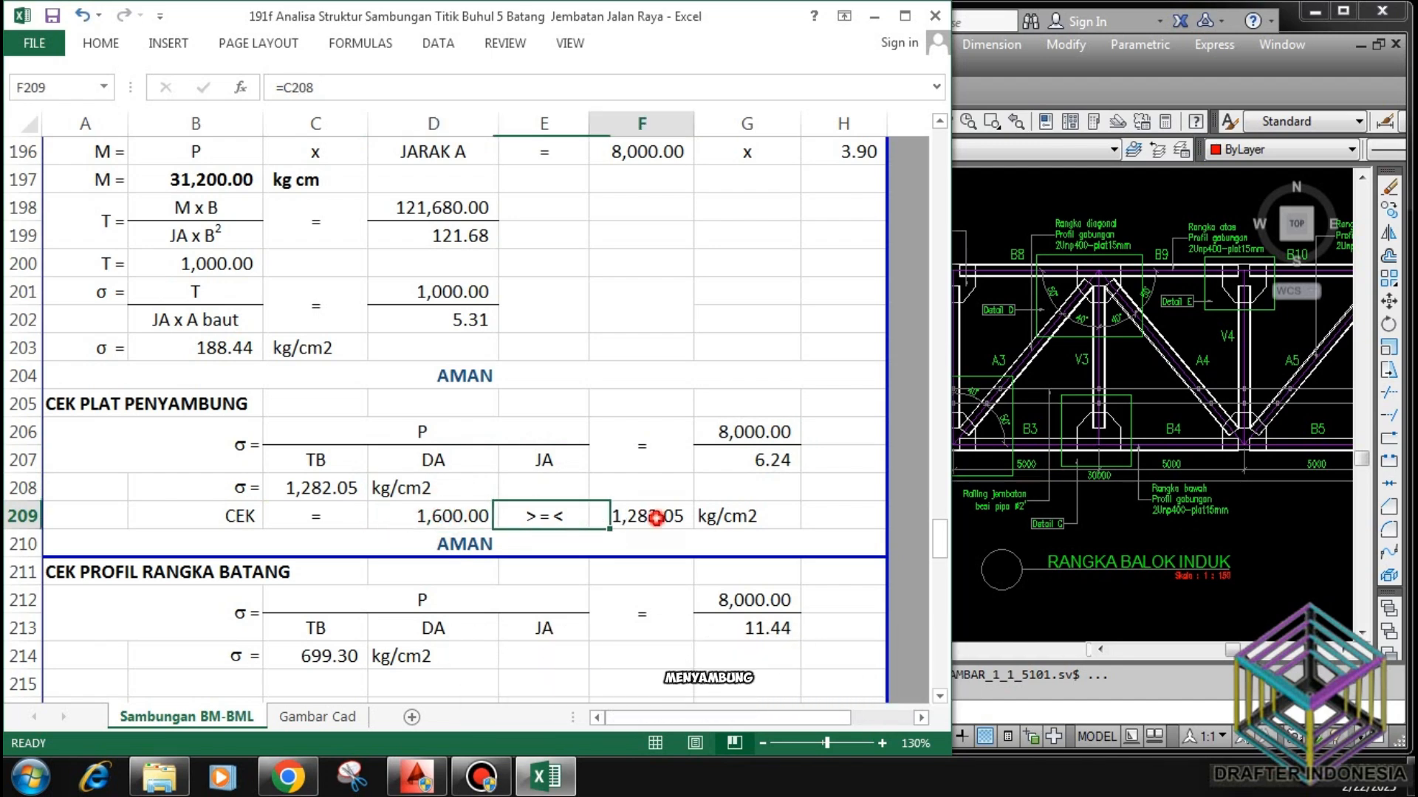
Check the Batang 4 connecting plate verdict and examine the load and TB, DA and JA terms of the member profile stress formula.
click(587, 544)
scroll(494, 356, down, 3)
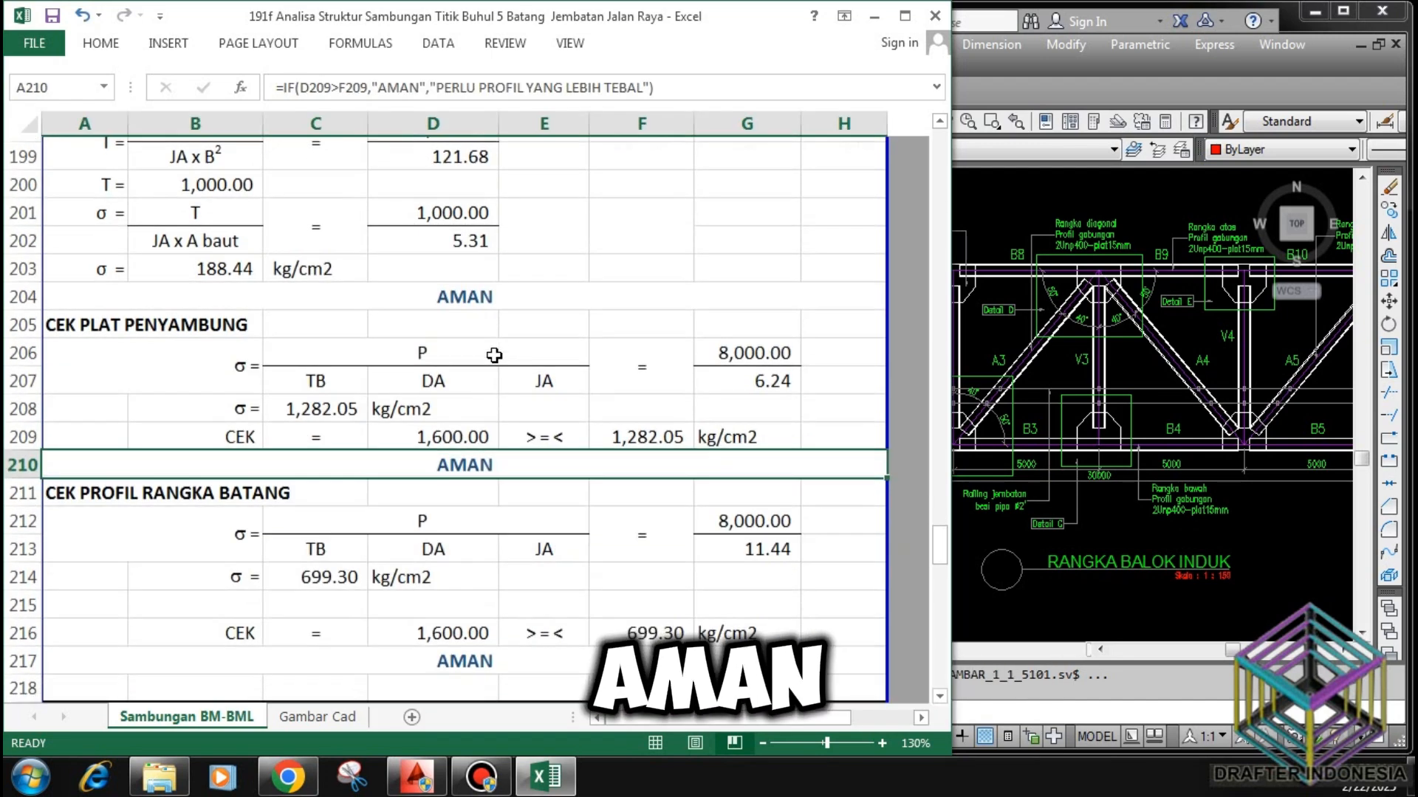
click(77, 322)
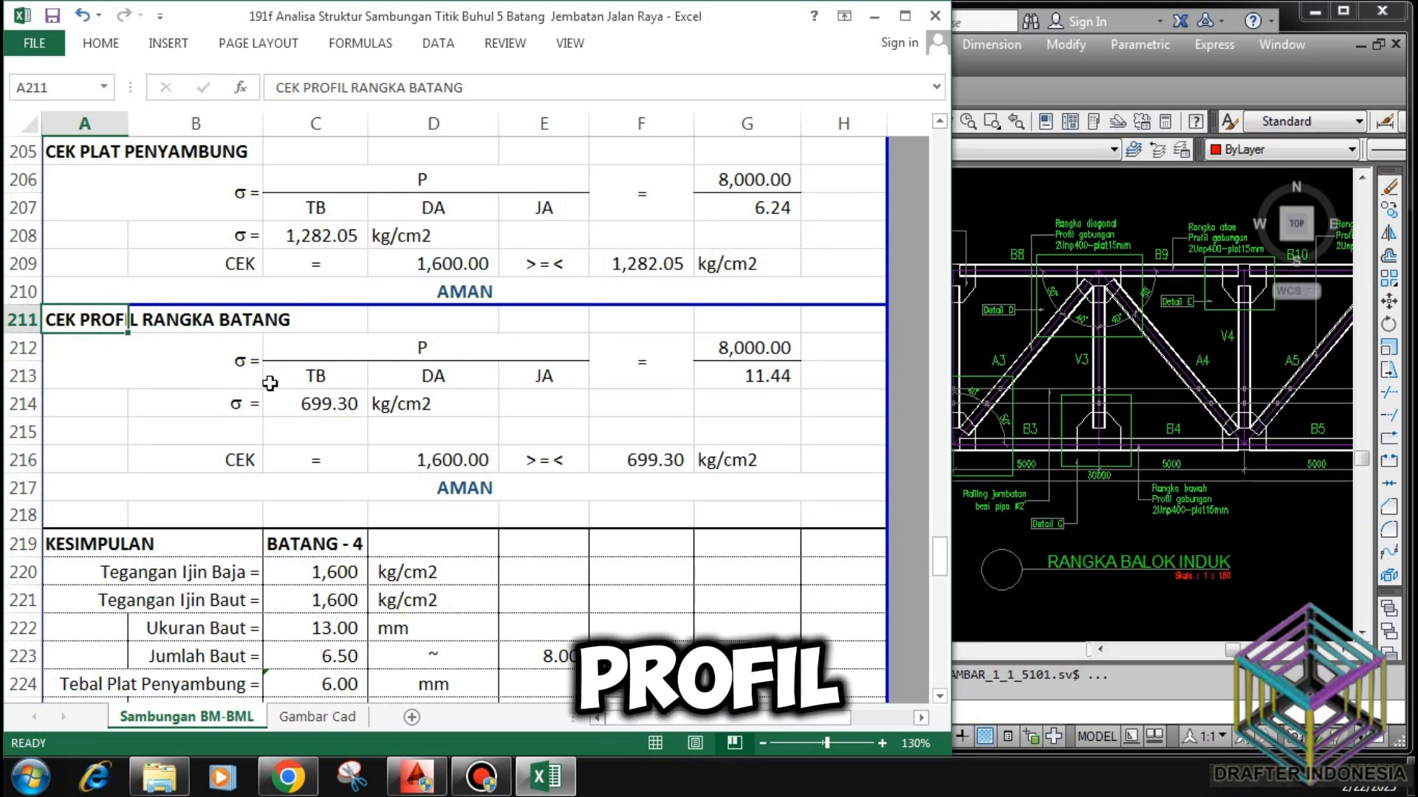
click(238, 362)
click(429, 350)
click(333, 382)
click(440, 377)
click(550, 373)
click(731, 348)
click(747, 375)
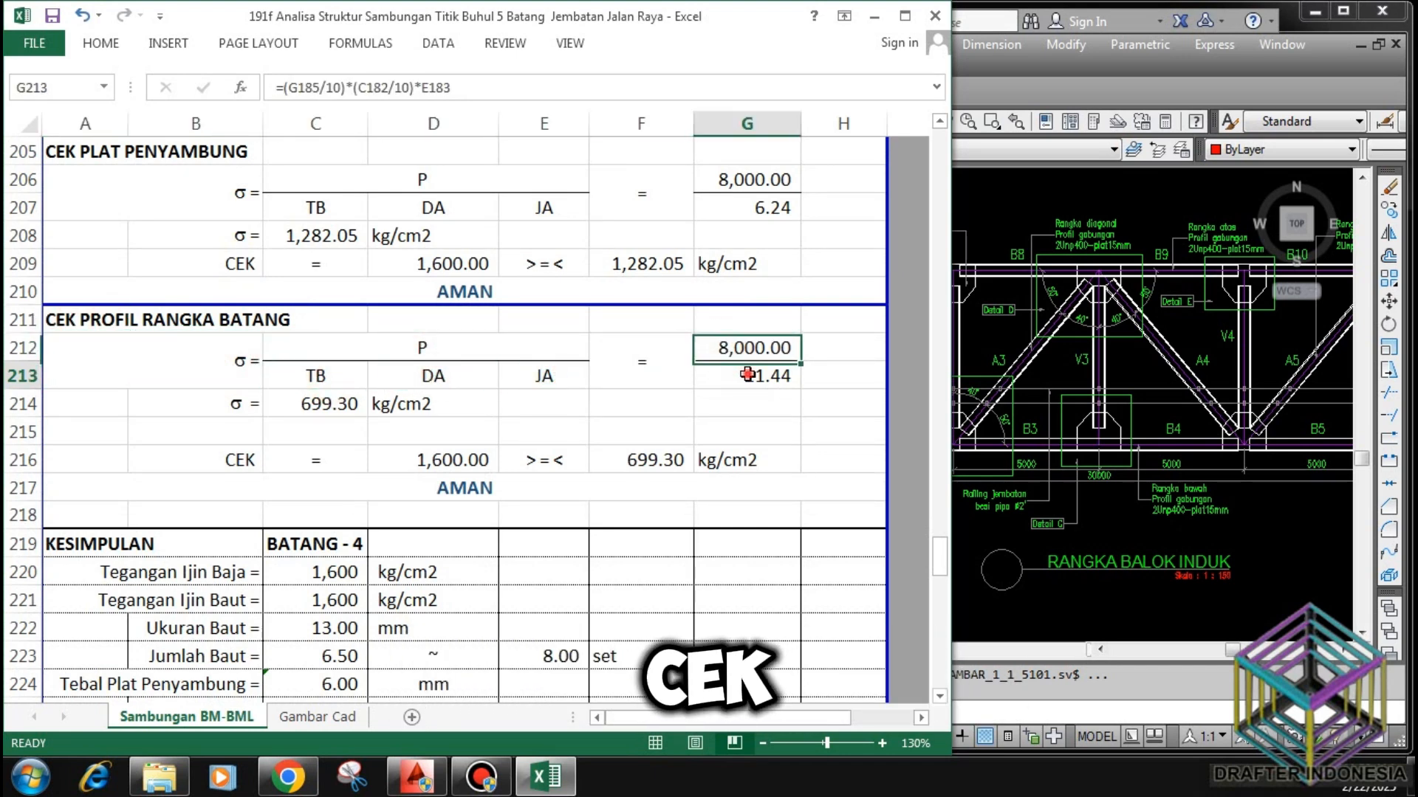
Compare the calculated Batang 4 member profile stress with the allowable steel stress and view the safety verdict.
click(323, 409)
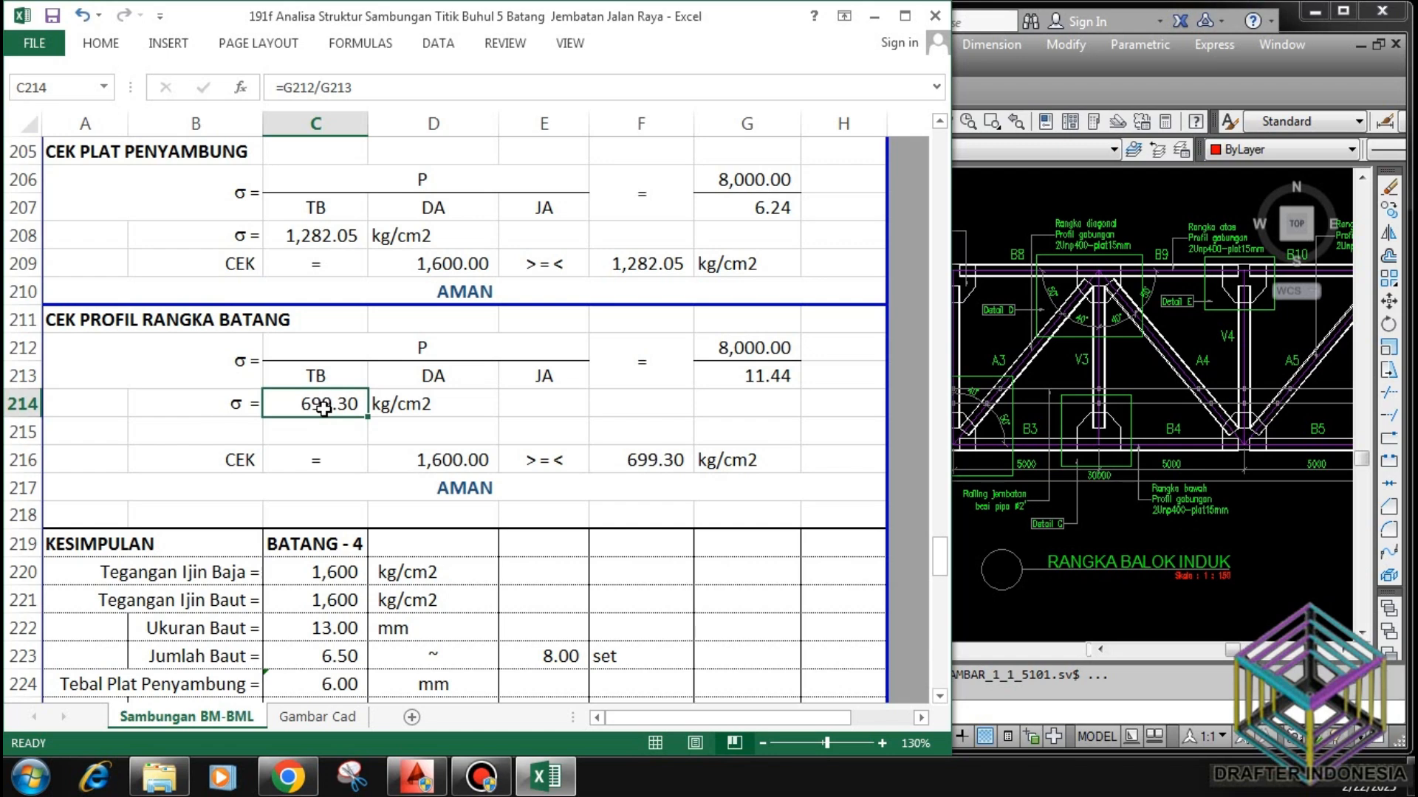
click(435, 405)
click(447, 464)
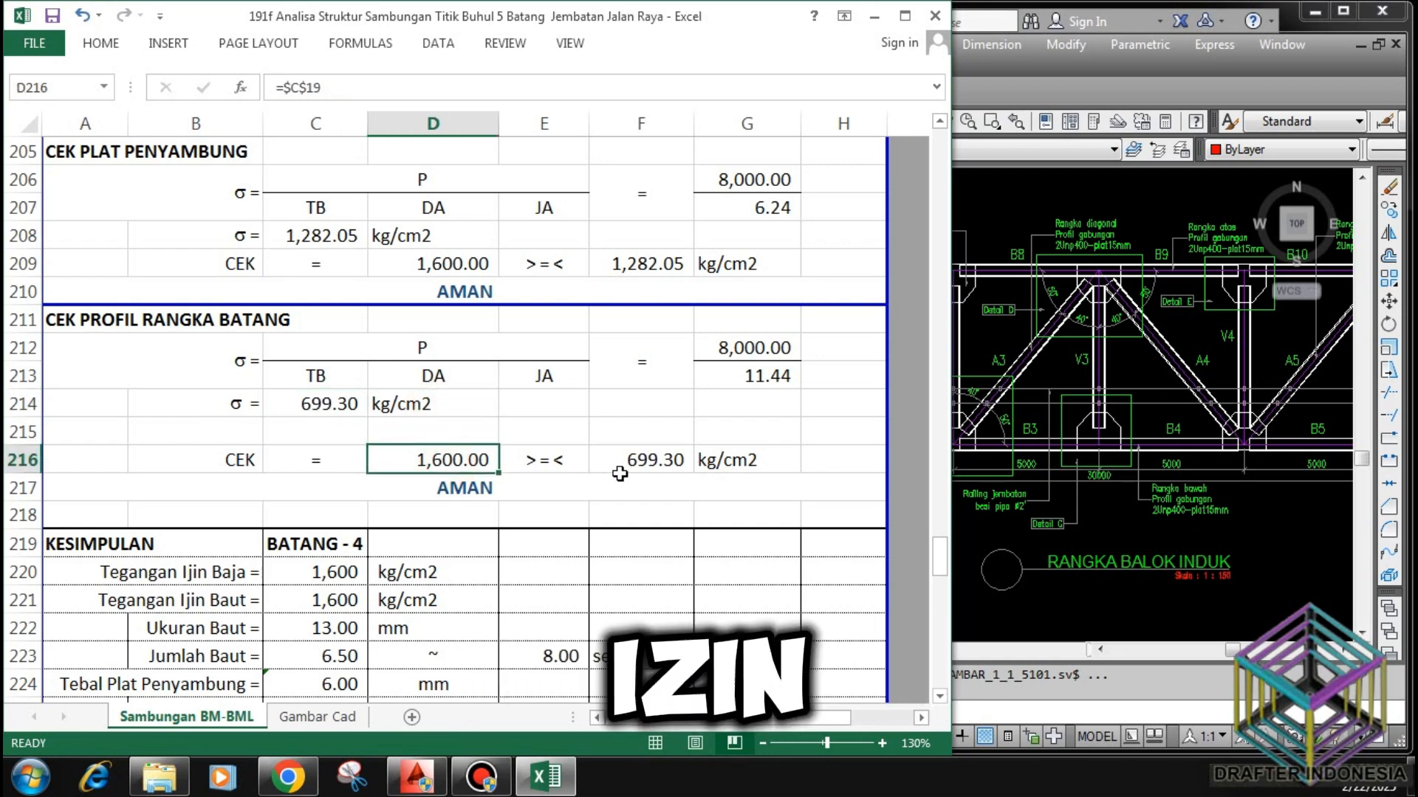
click(673, 462)
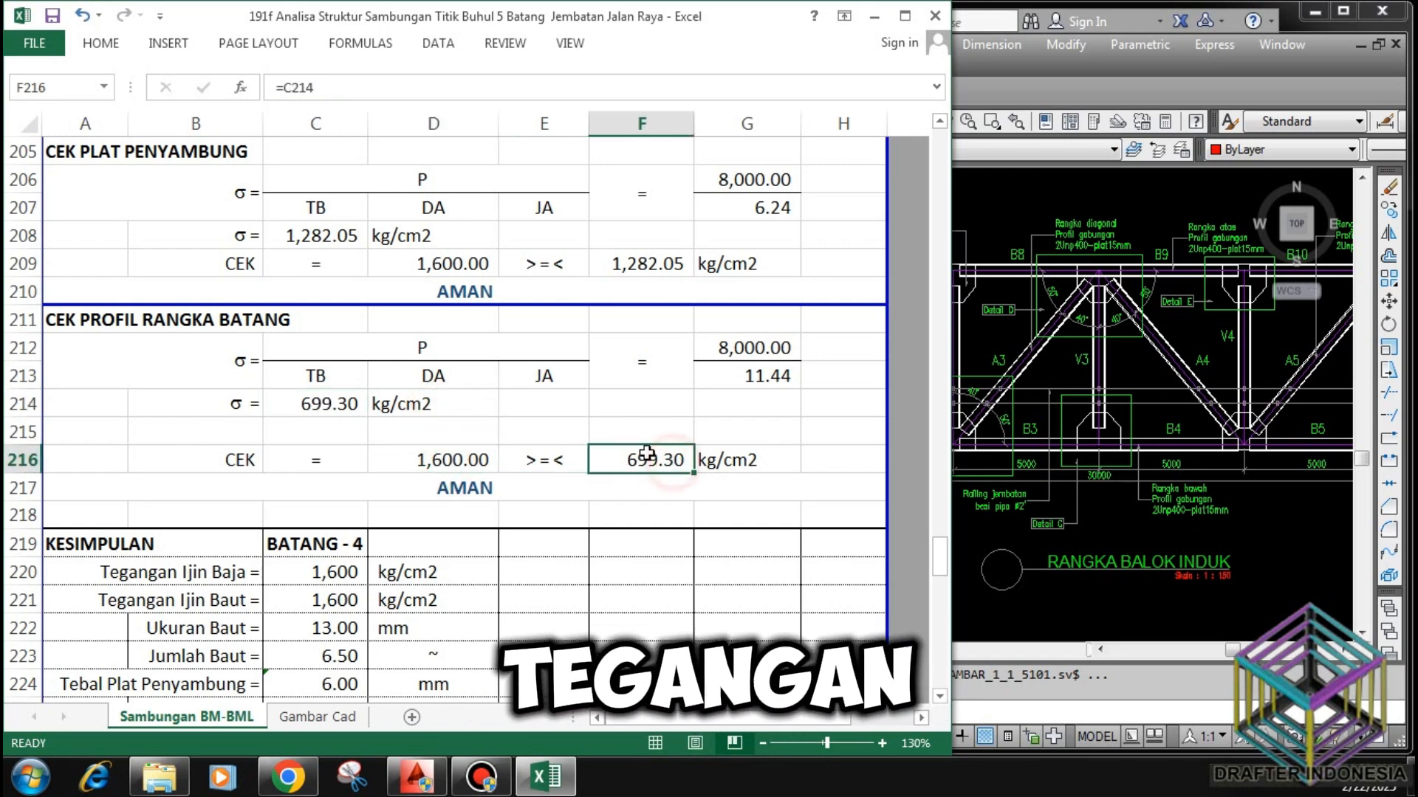
click(556, 493)
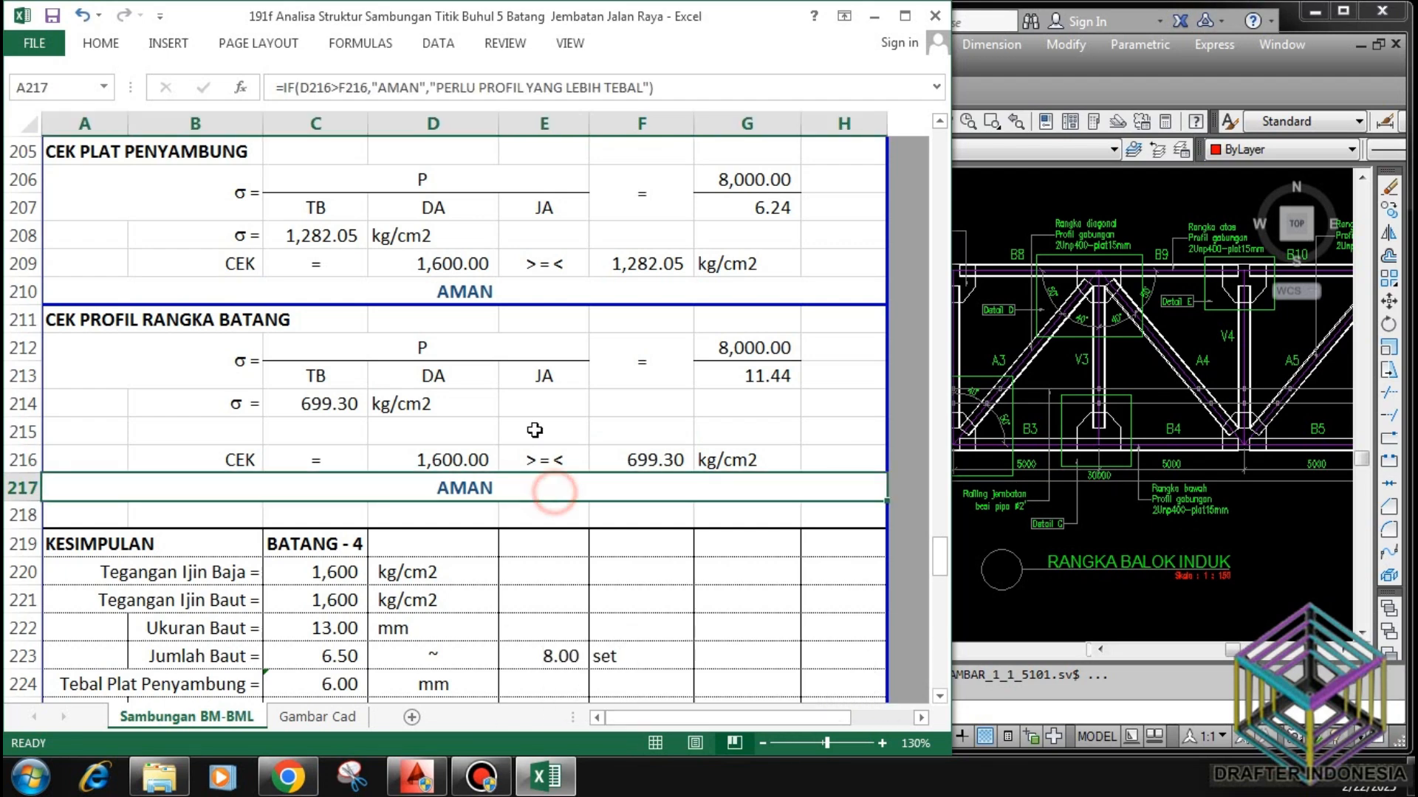
Review the allowable stresses, bolt size, bolt count and connecting plate thickness in the Batang 4 conclusion table.
scroll(515, 387, down, 3)
click(343, 294)
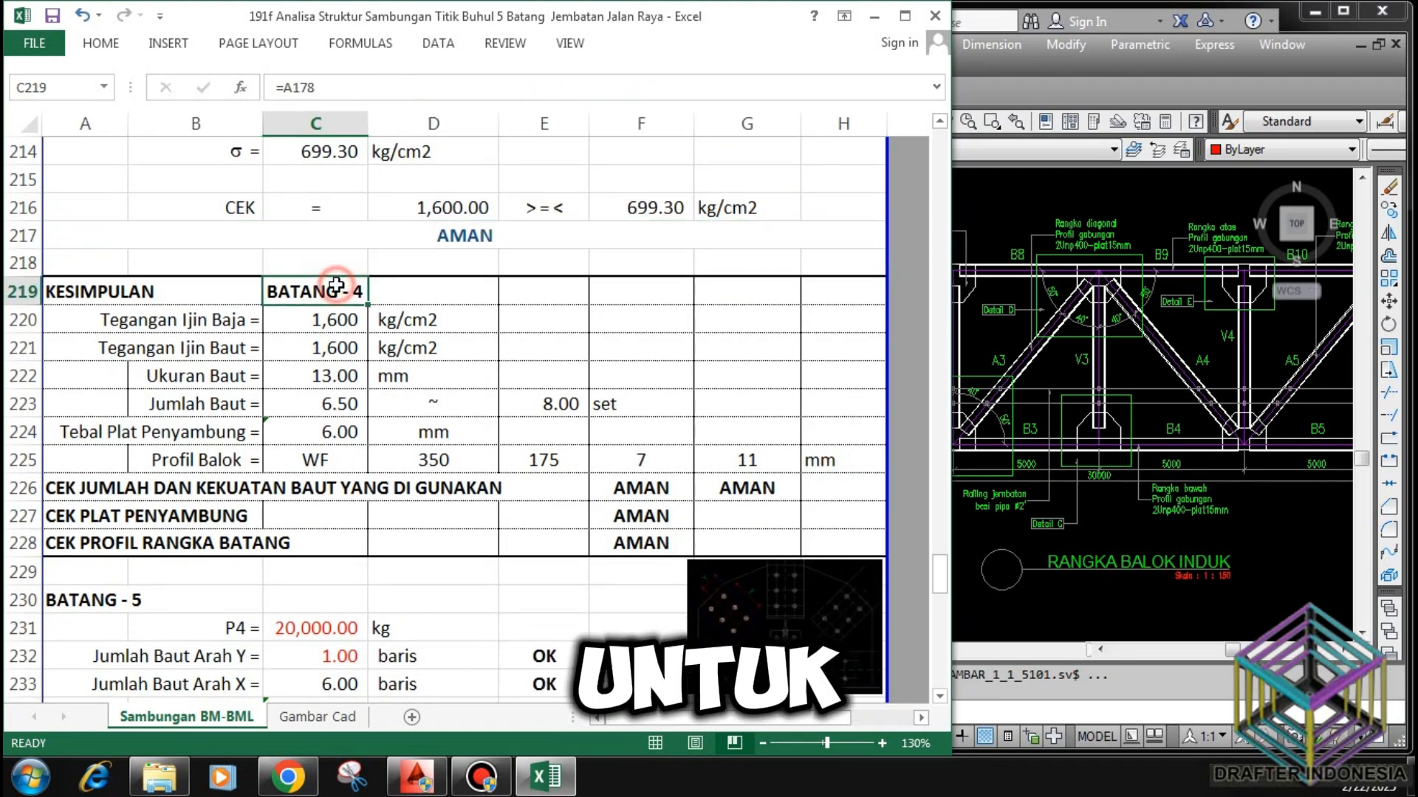
click(340, 325)
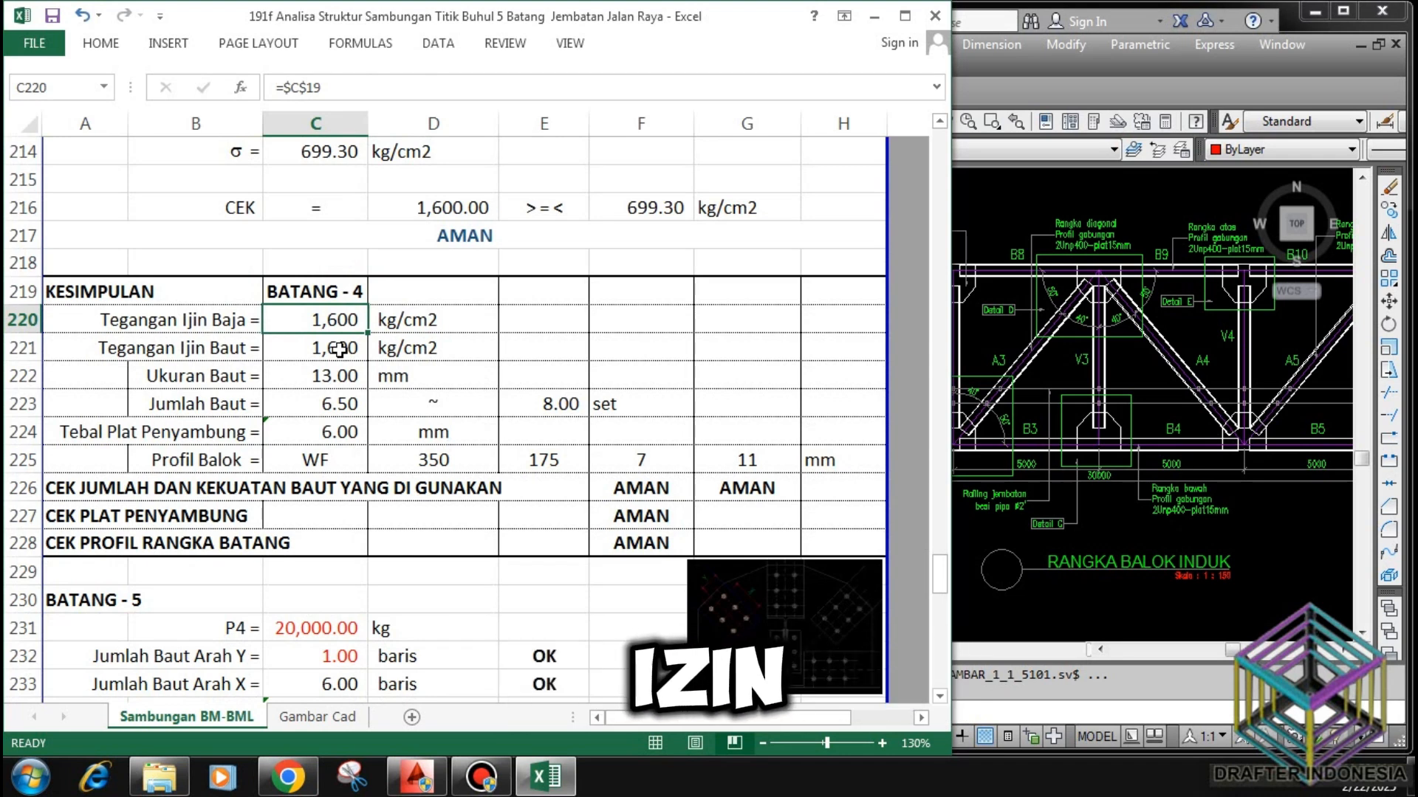
click(341, 352)
click(344, 376)
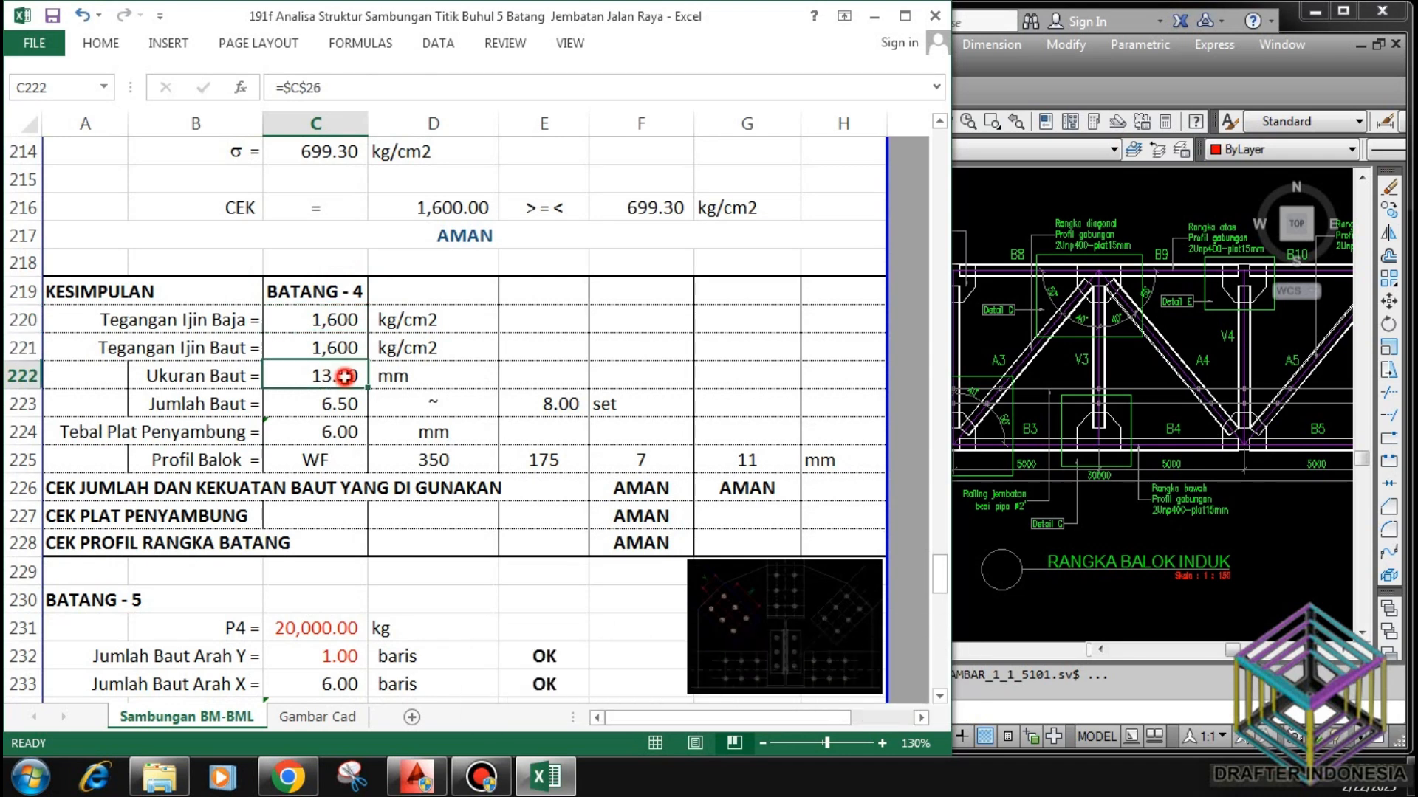
click(342, 404)
click(554, 403)
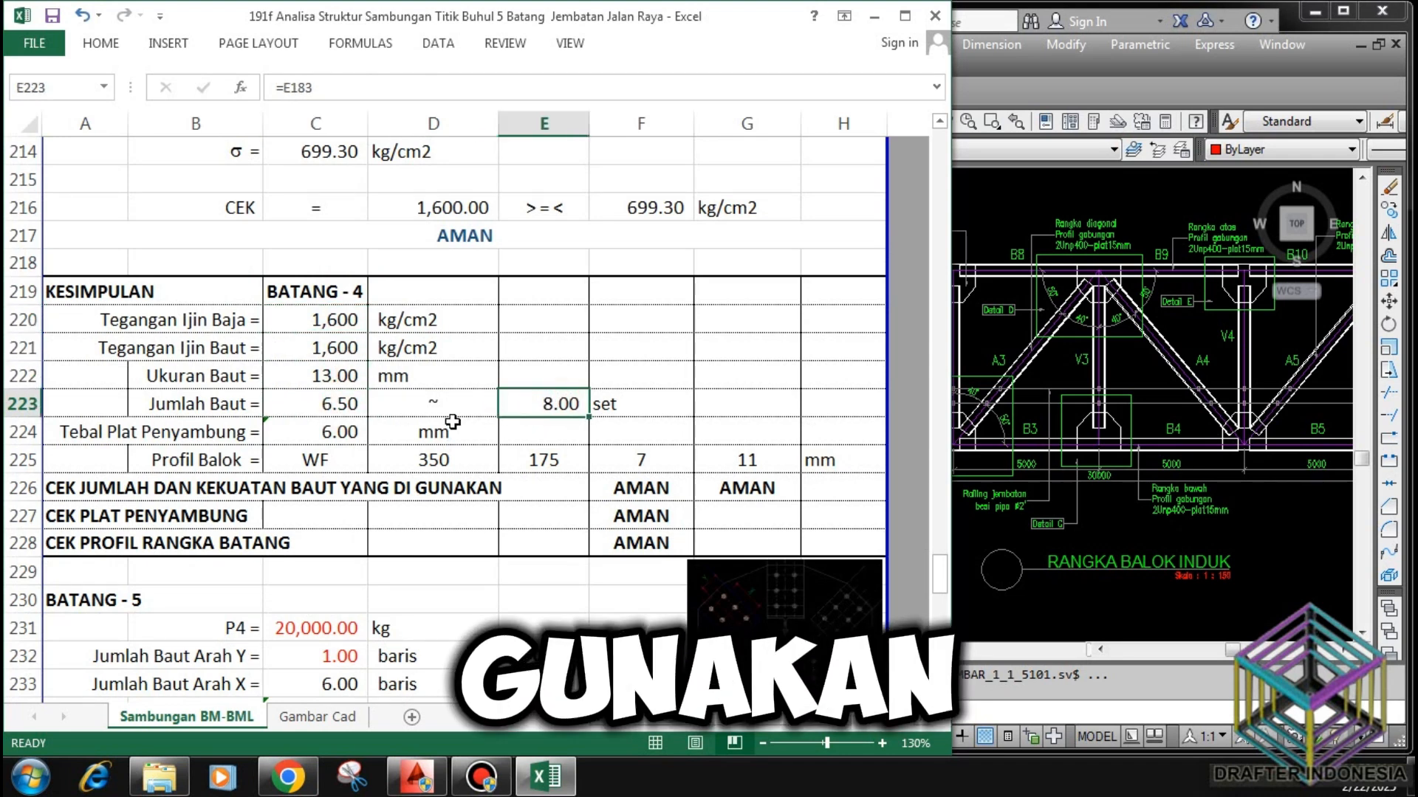
click(330, 435)
Read through the beam profile type and its dimensions in the Batang 4 conclusion table.
click(317, 459)
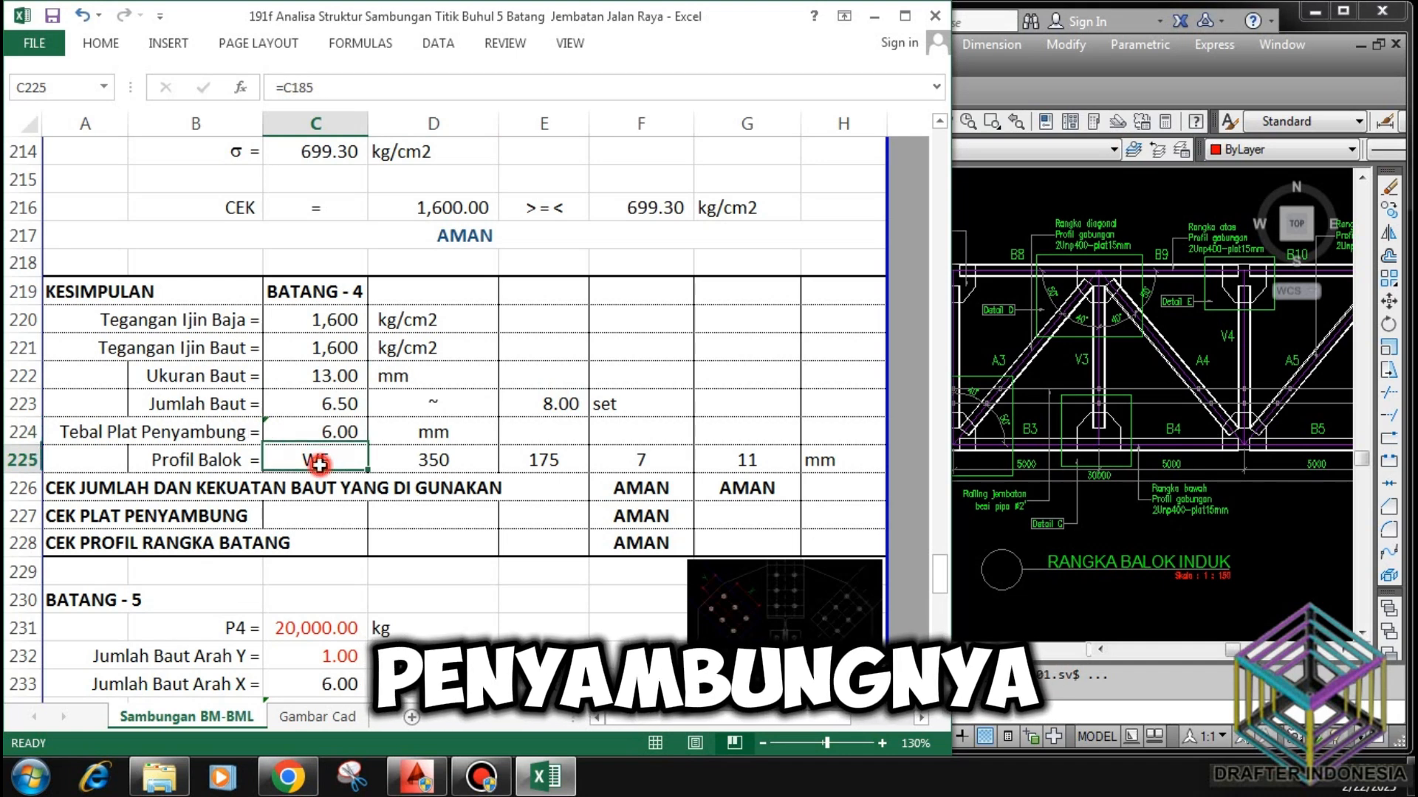
click(440, 459)
click(557, 459)
click(649, 459)
click(728, 460)
click(812, 459)
Review the bolt, connecting plate and member profile check verdicts in the Batang 4 conclusion.
click(59, 489)
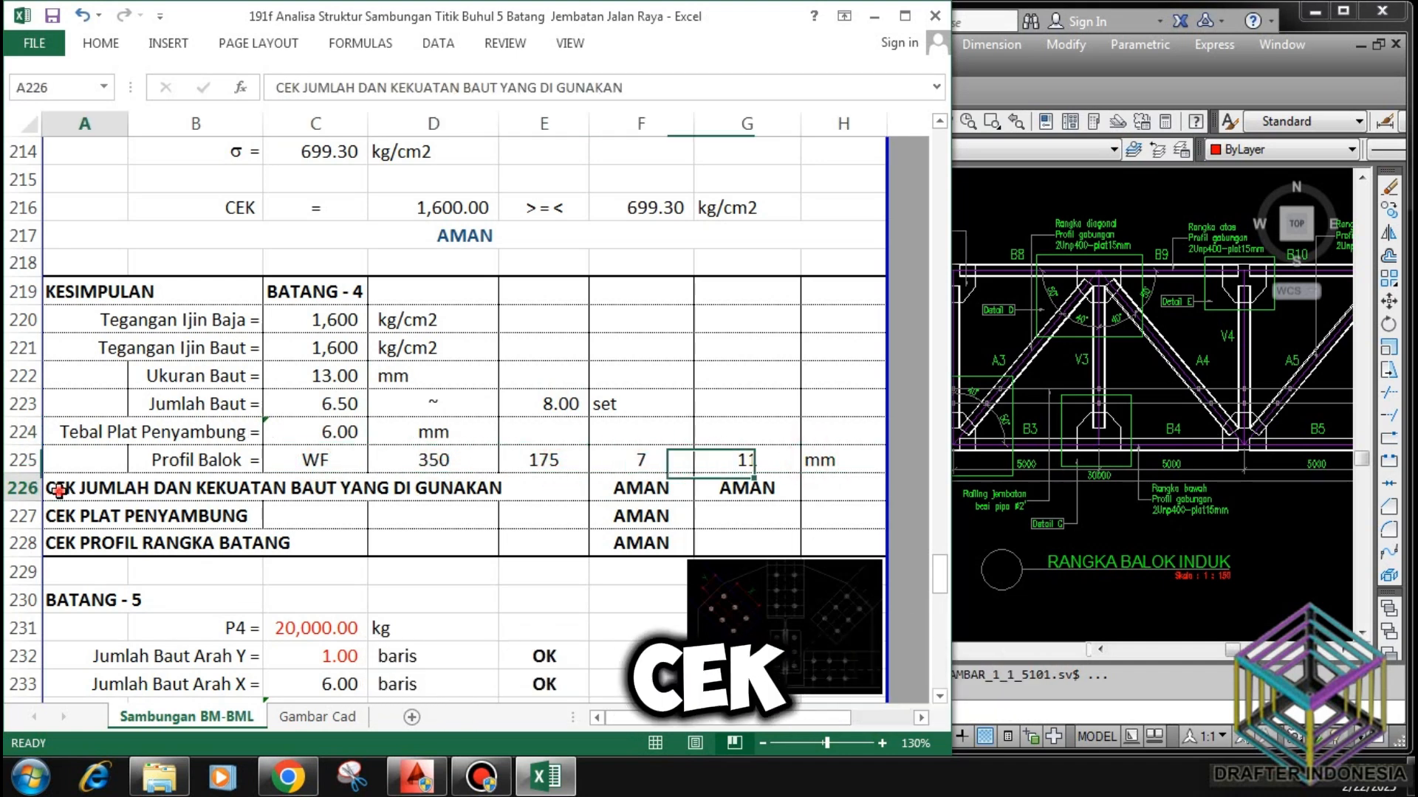
click(641, 488)
click(747, 488)
click(55, 516)
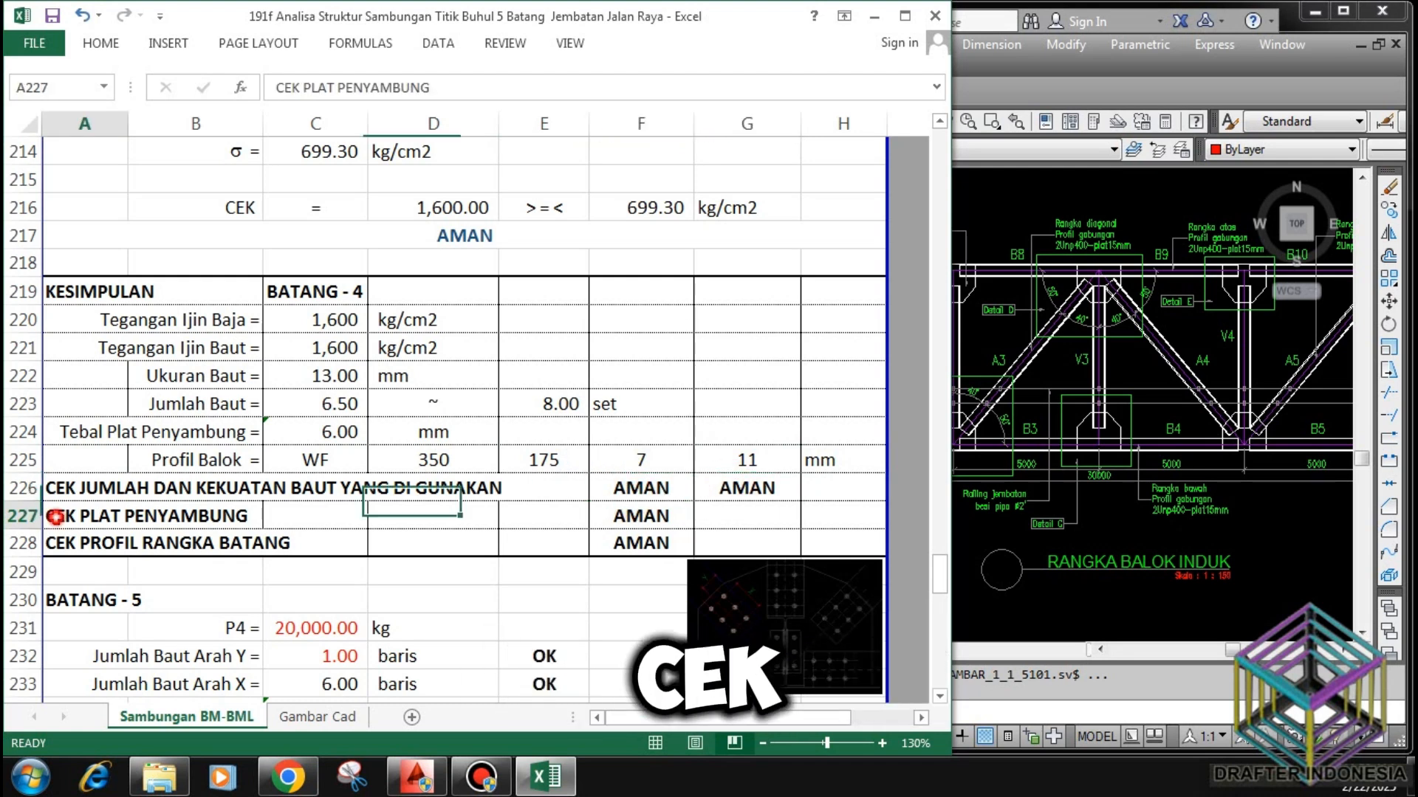
click(631, 518)
click(67, 545)
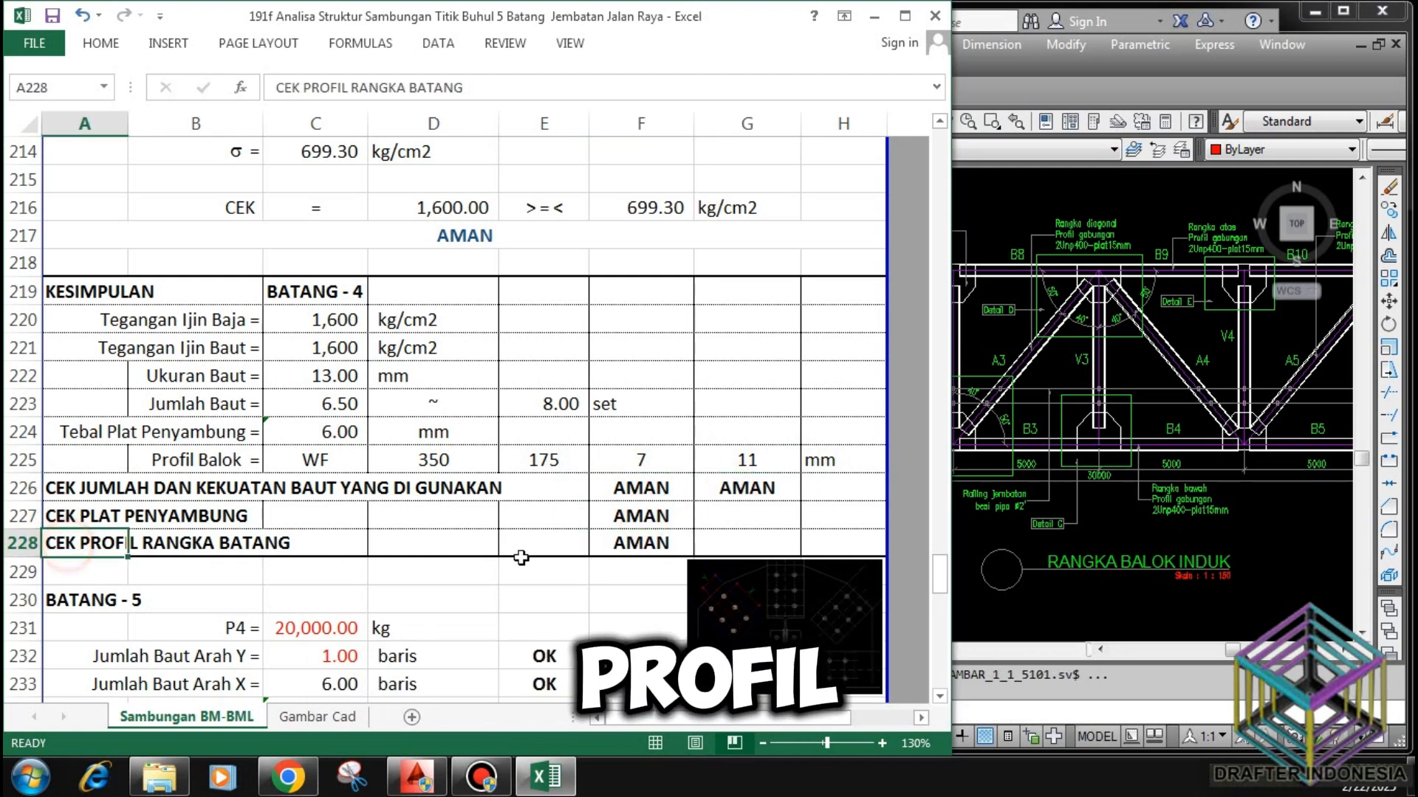
click(614, 544)
Set the Batang 5 load P4 to 9000 kg.
scroll(416, 323, down, 4)
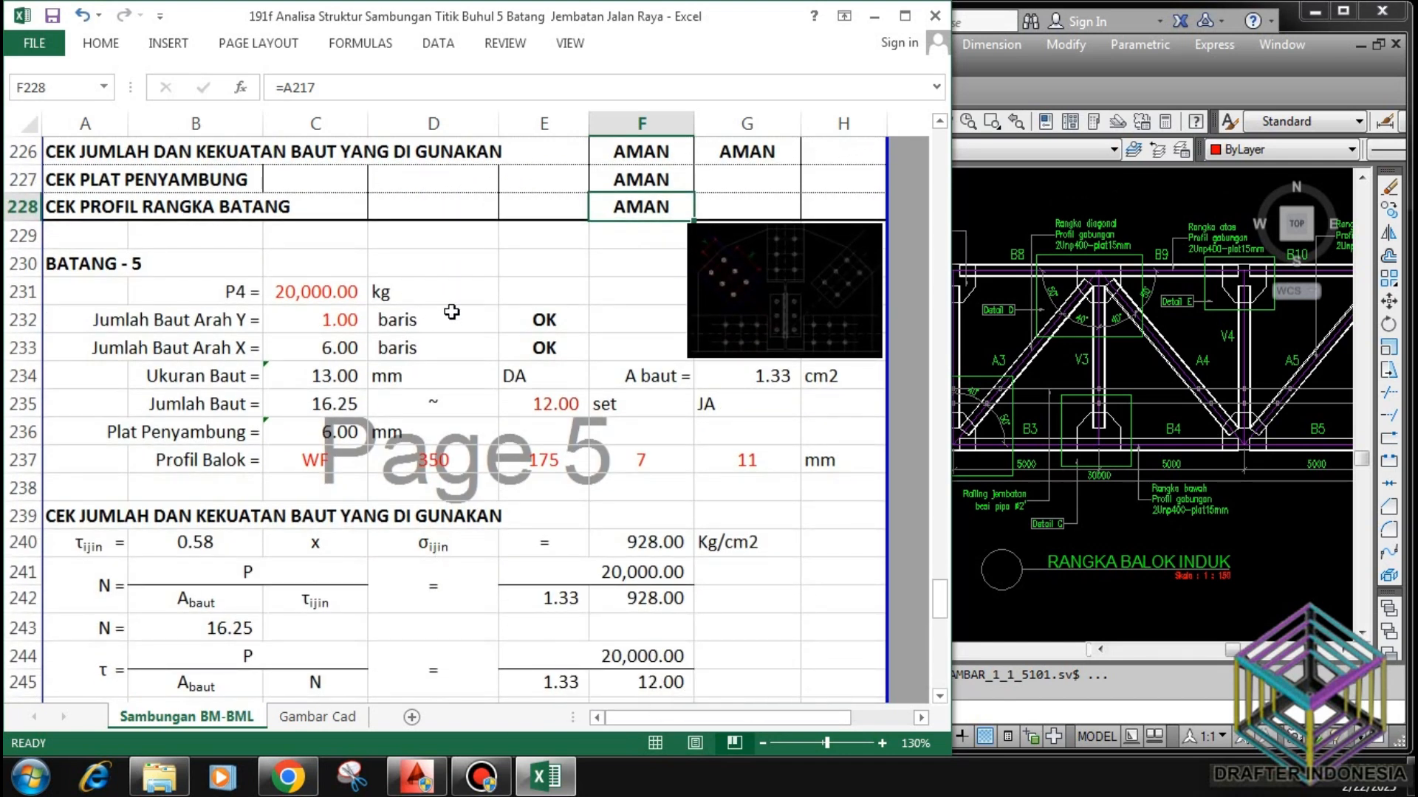
click(329, 294)
text(9000)
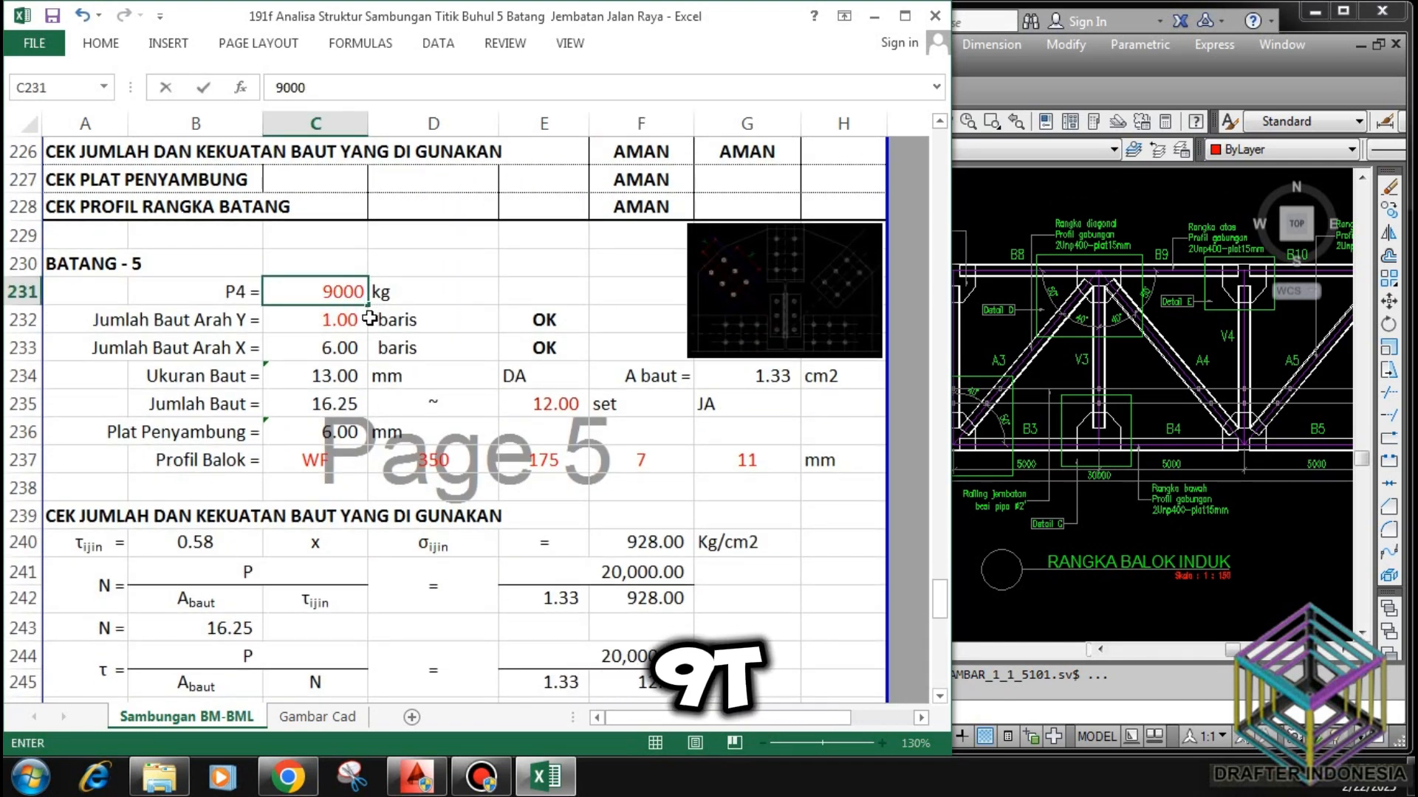
key(Return)
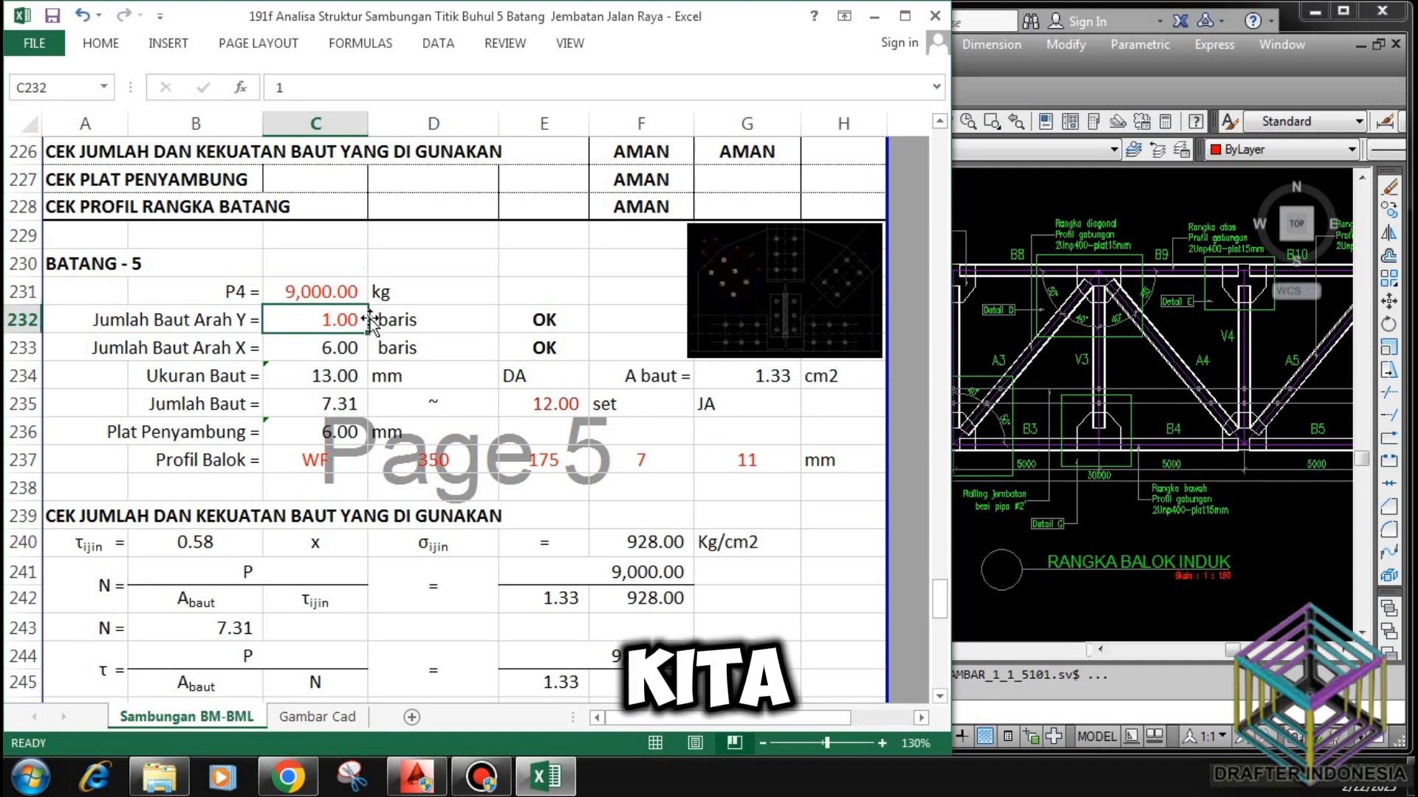
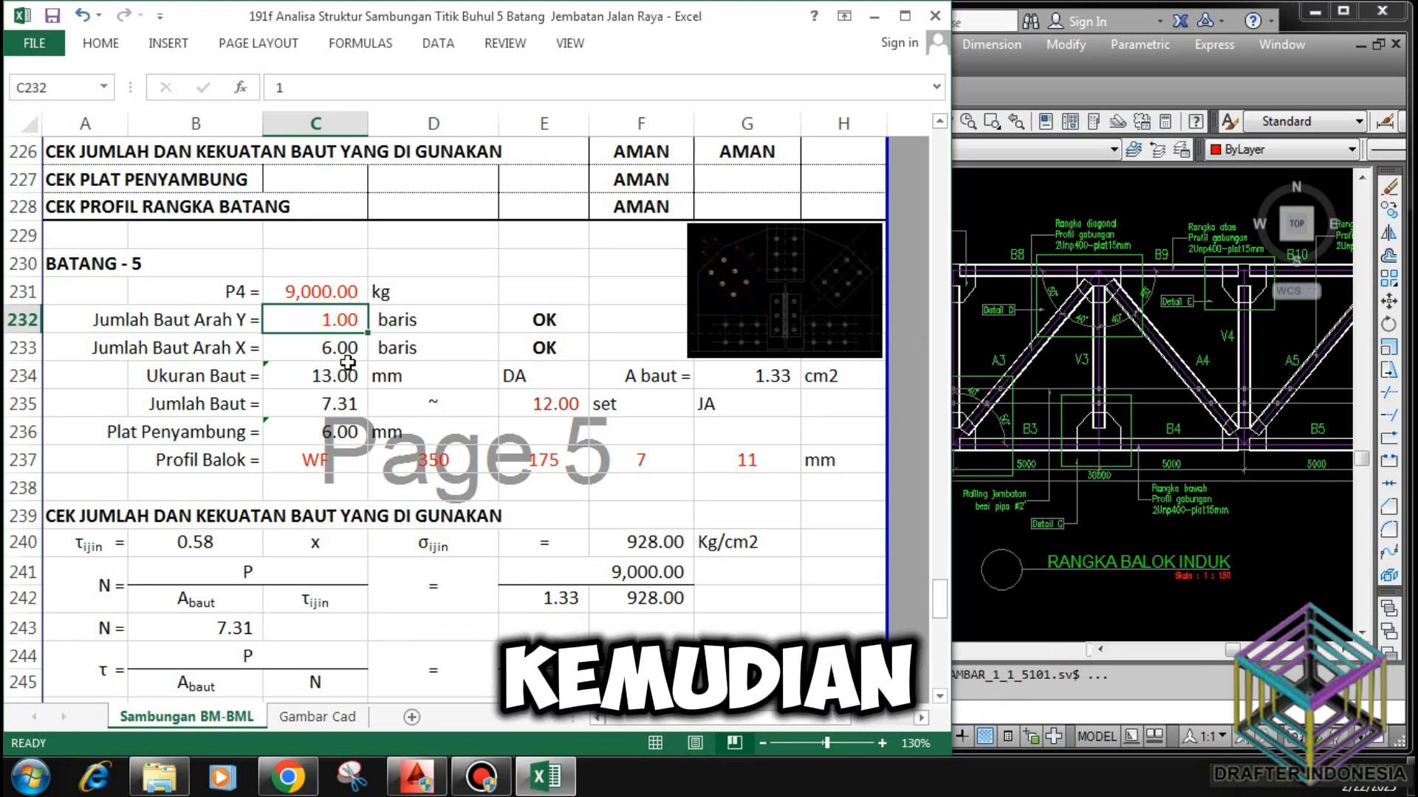
Inspect the Batang 5 bolt rows in the X direction, both row checks, the bolt size and the single bolt area.
key(Down)
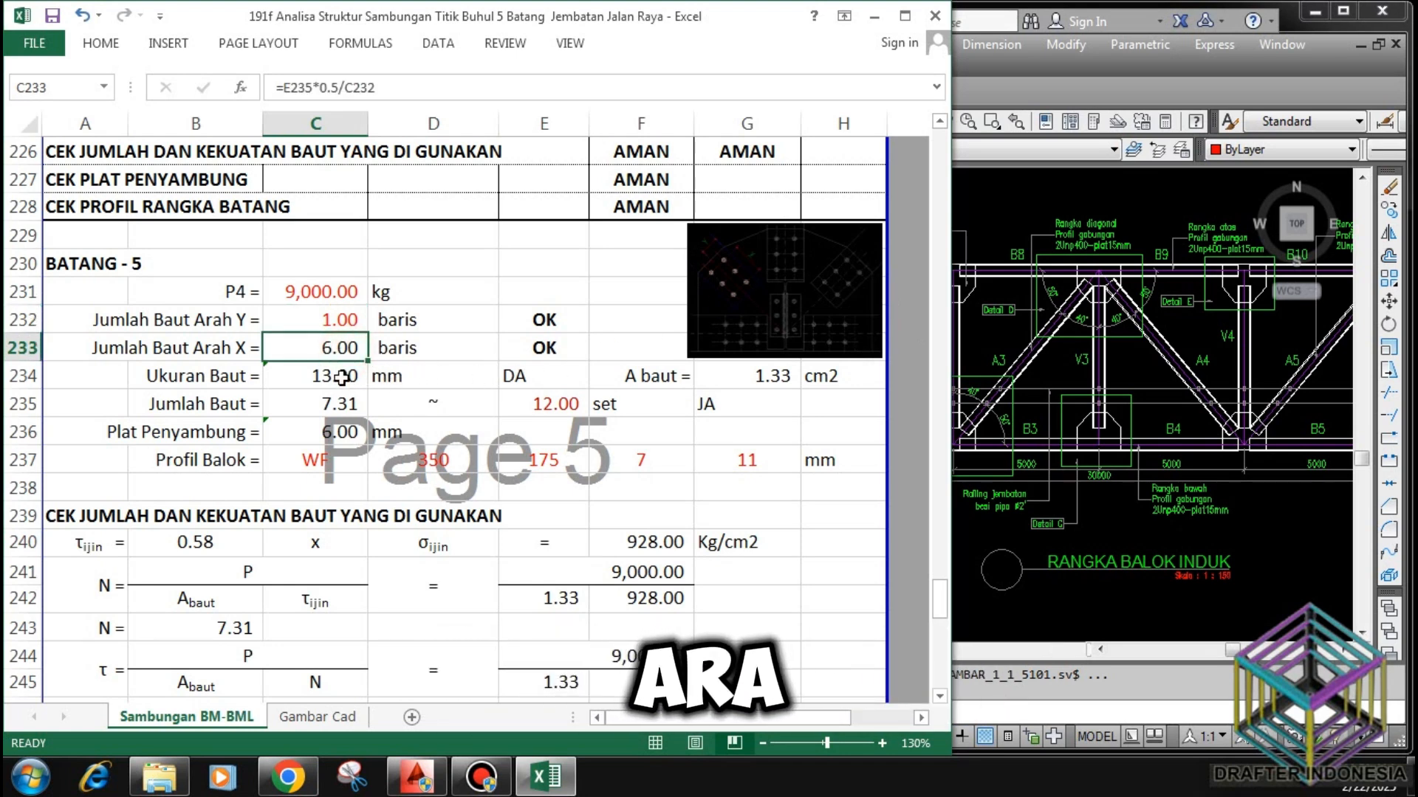
click(533, 317)
click(533, 345)
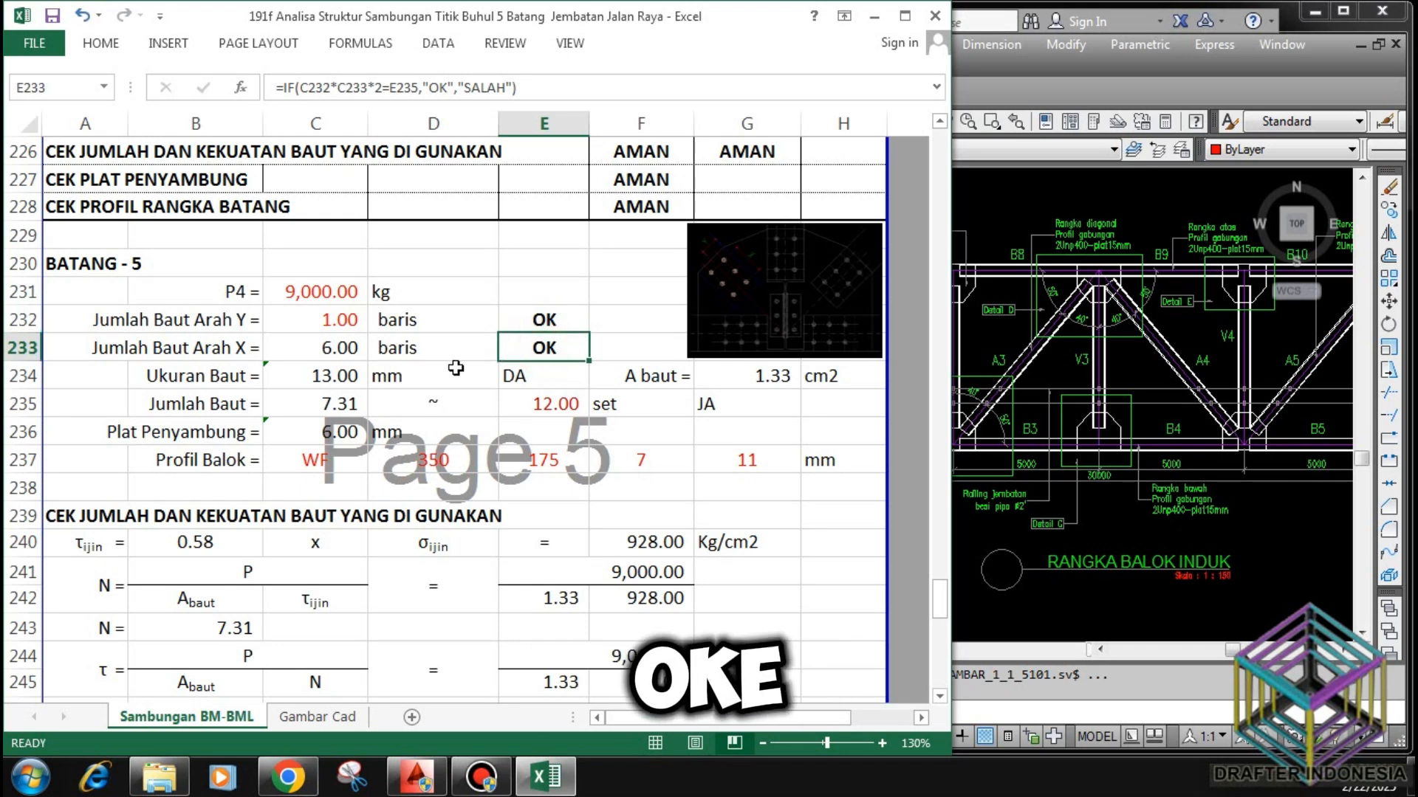
click(323, 376)
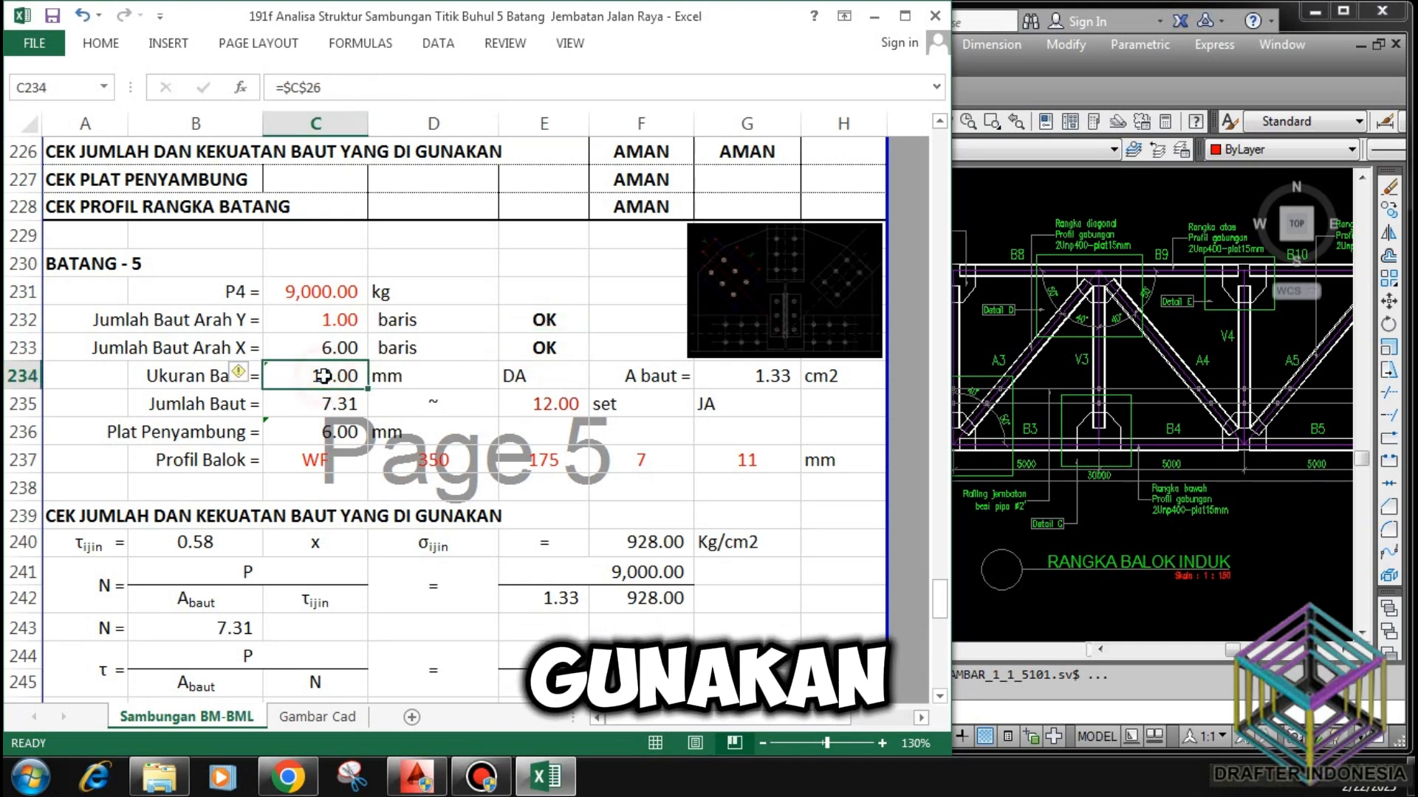
click(750, 367)
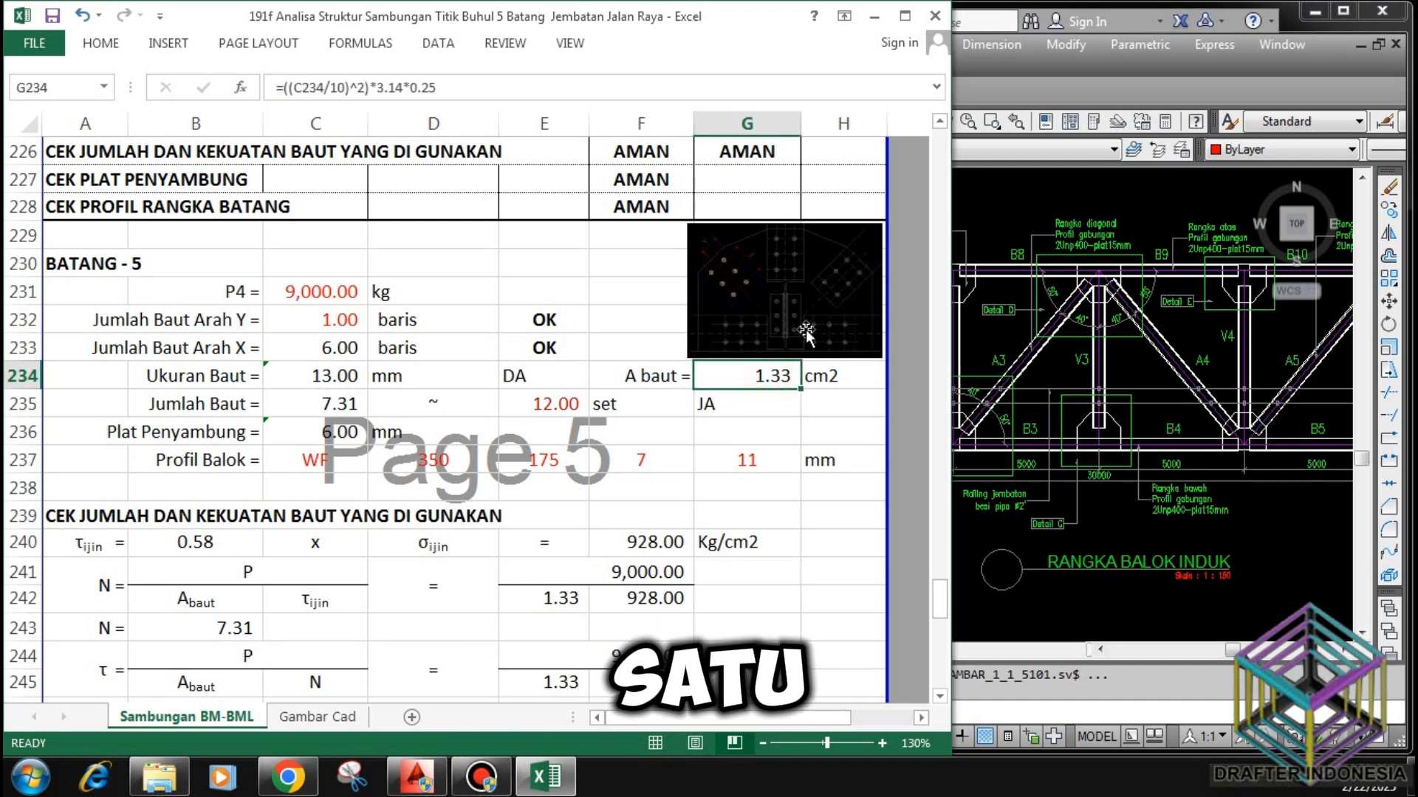
Compare with the required bolt count and set the number of bolts used for Batang 5 to 8 sets.
click(338, 404)
click(547, 405)
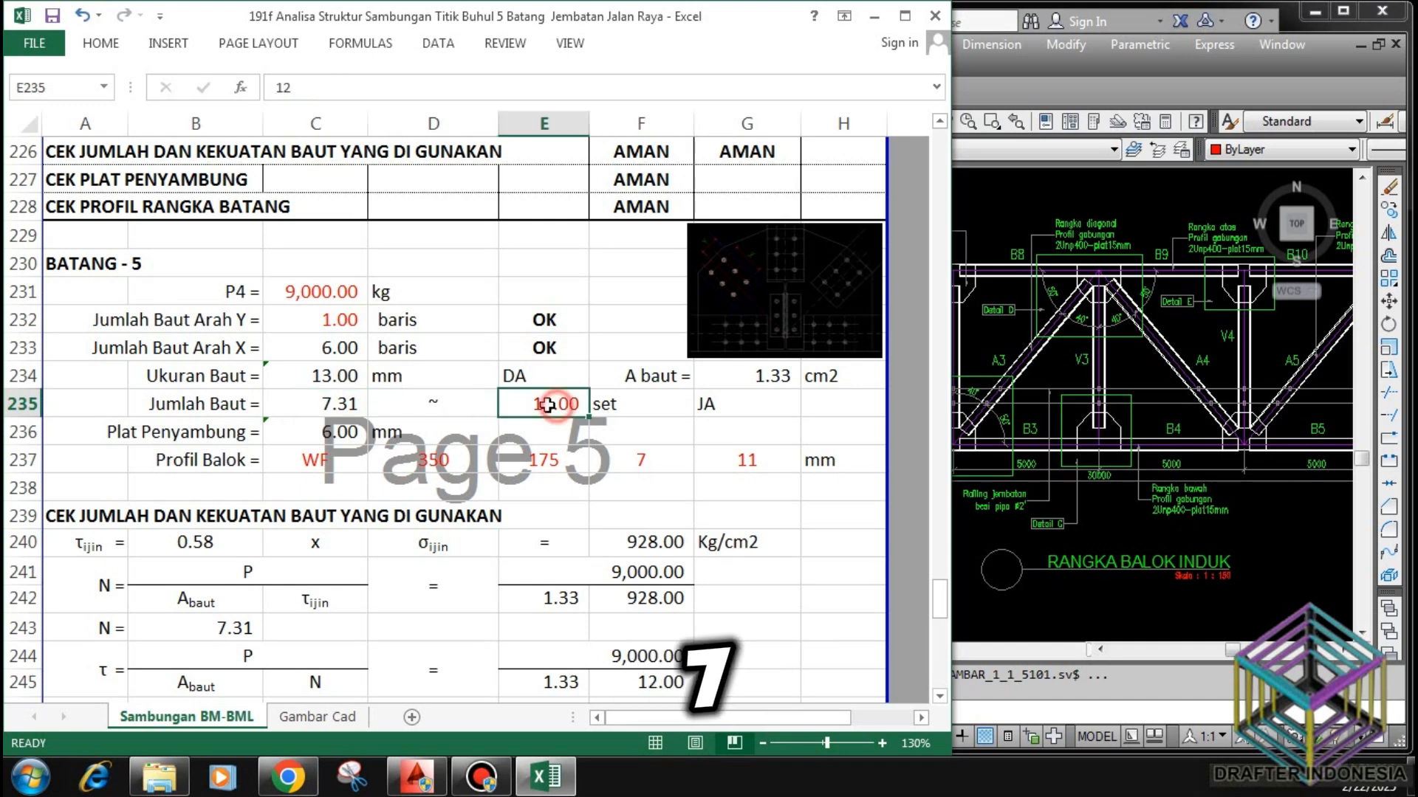
text(8)
key(Return)
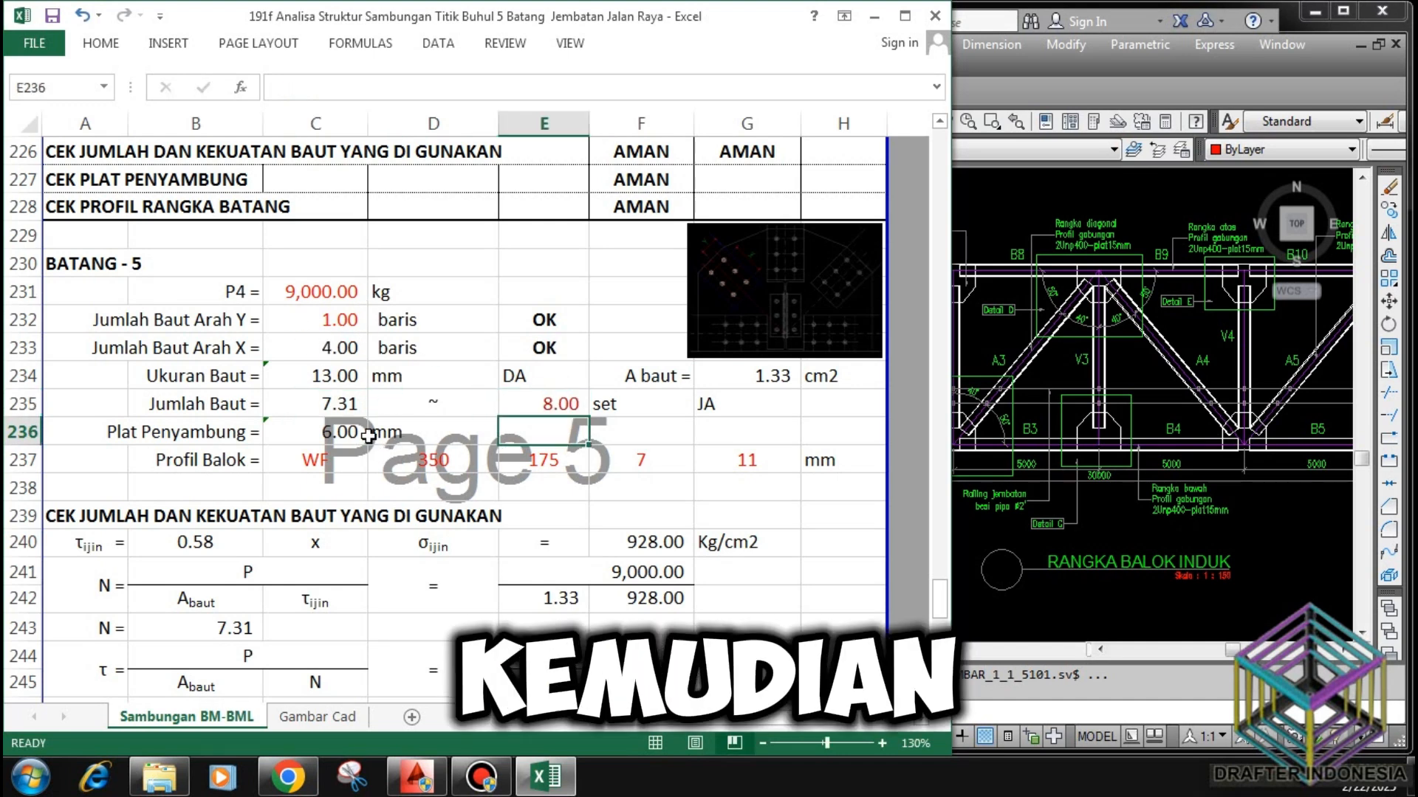
Review the Batang 5 connecting plate thickness and the beam profile type with its dimensions.
click(342, 432)
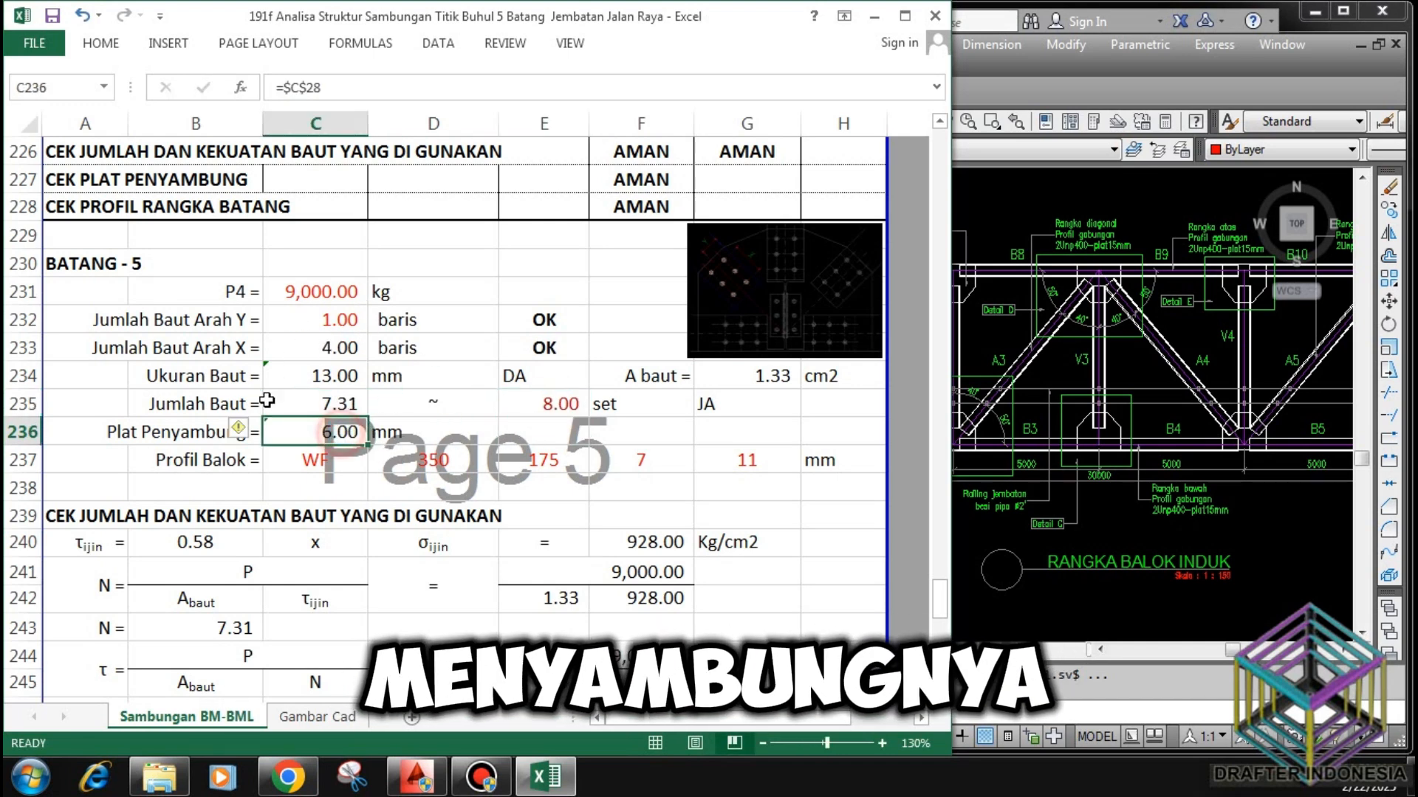
click(329, 462)
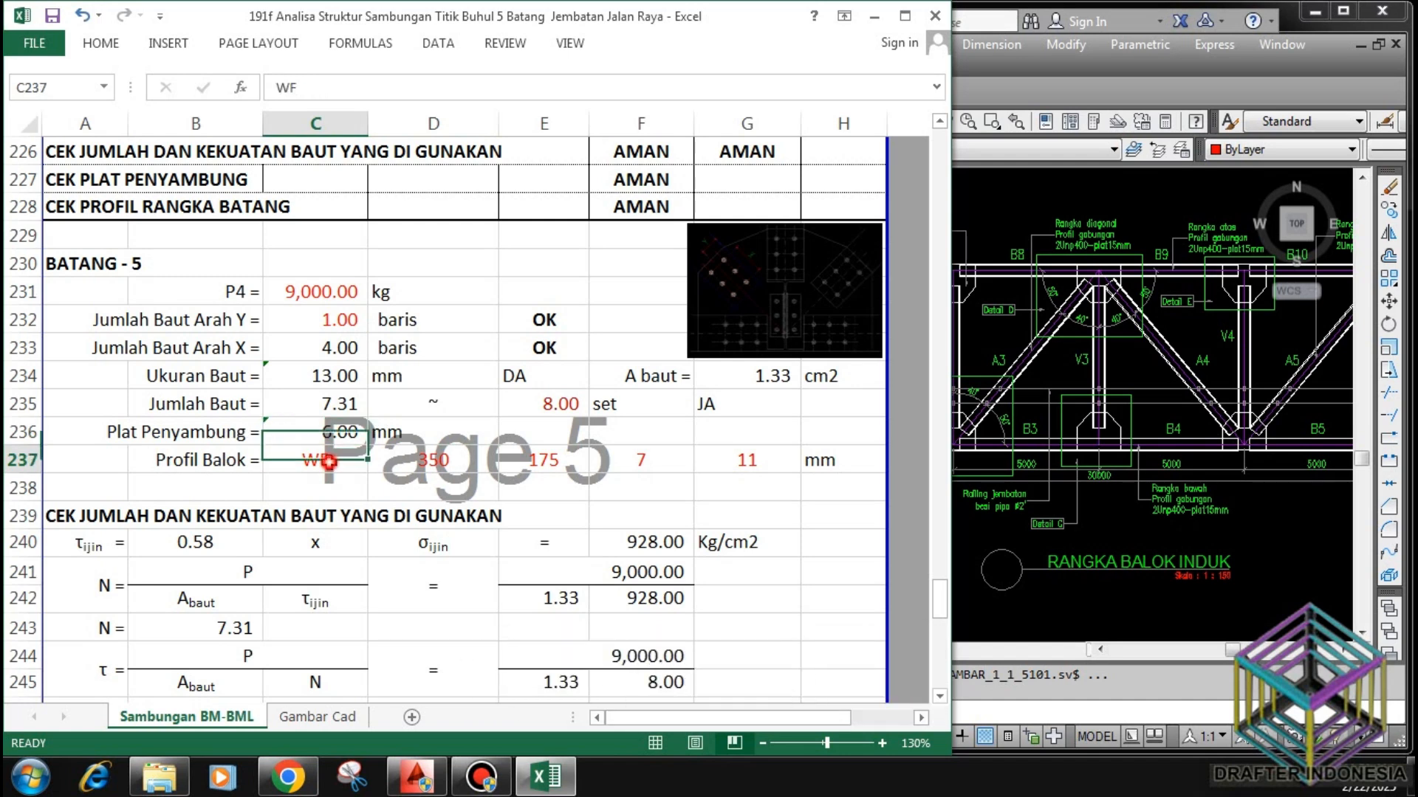
click(437, 462)
click(547, 461)
click(641, 462)
click(745, 461)
click(834, 464)
Examine the factor, allowable stress term and result of the Batang 5 allowable bolt shear stress calculation.
scroll(812, 458, down, 2)
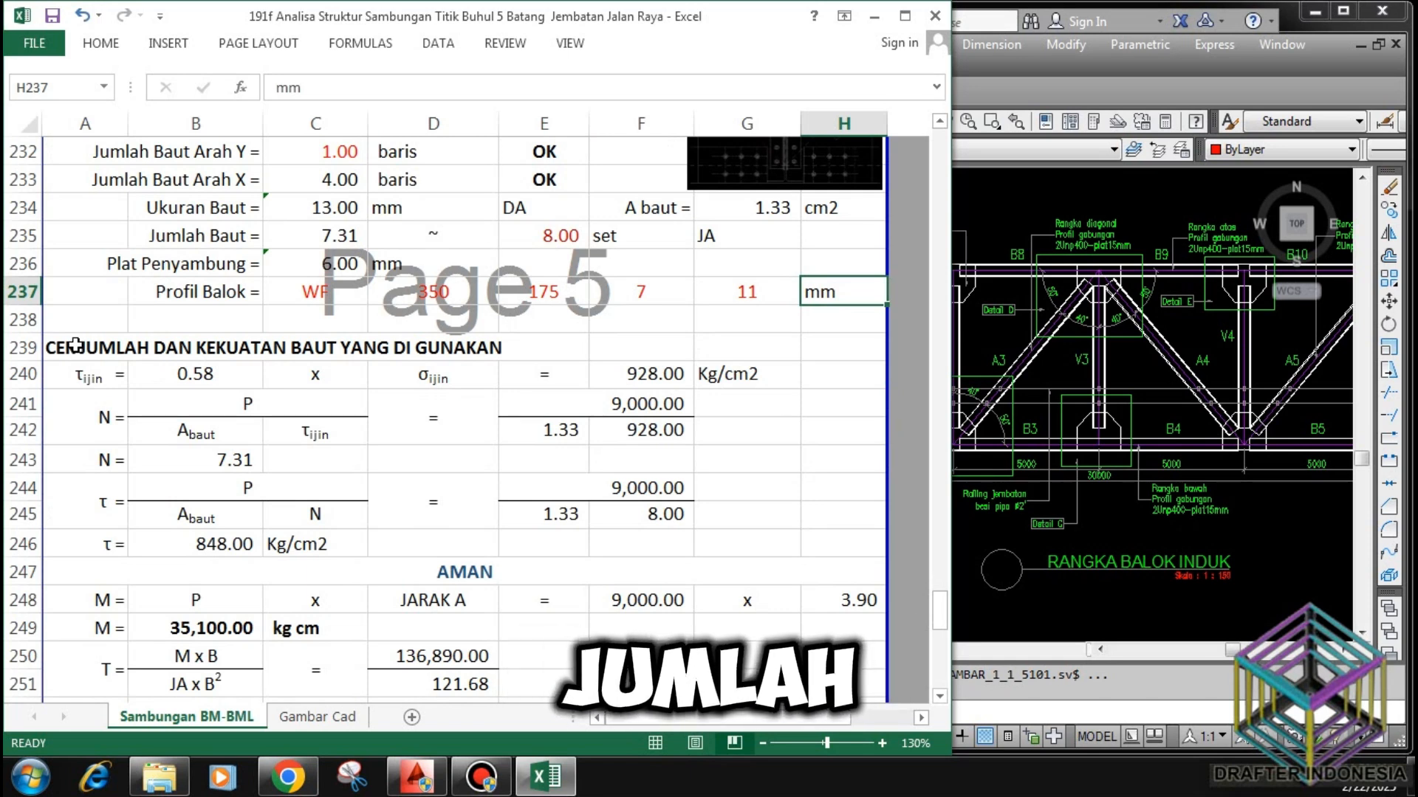
click(79, 377)
click(197, 373)
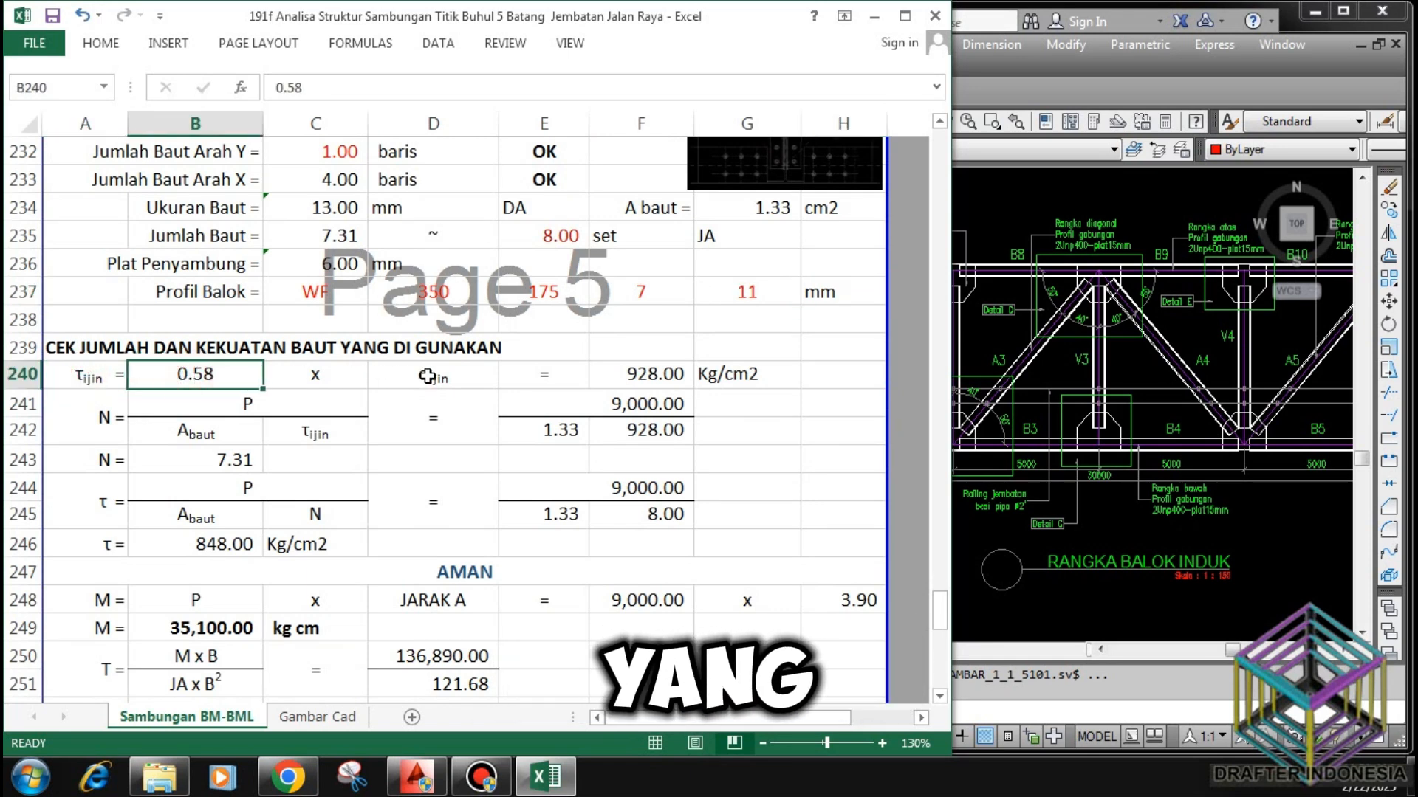
click(428, 376)
click(628, 375)
Examine the load, bolt area and allowable shear terms of the Batang 5 required bolt count N and its result.
click(104, 418)
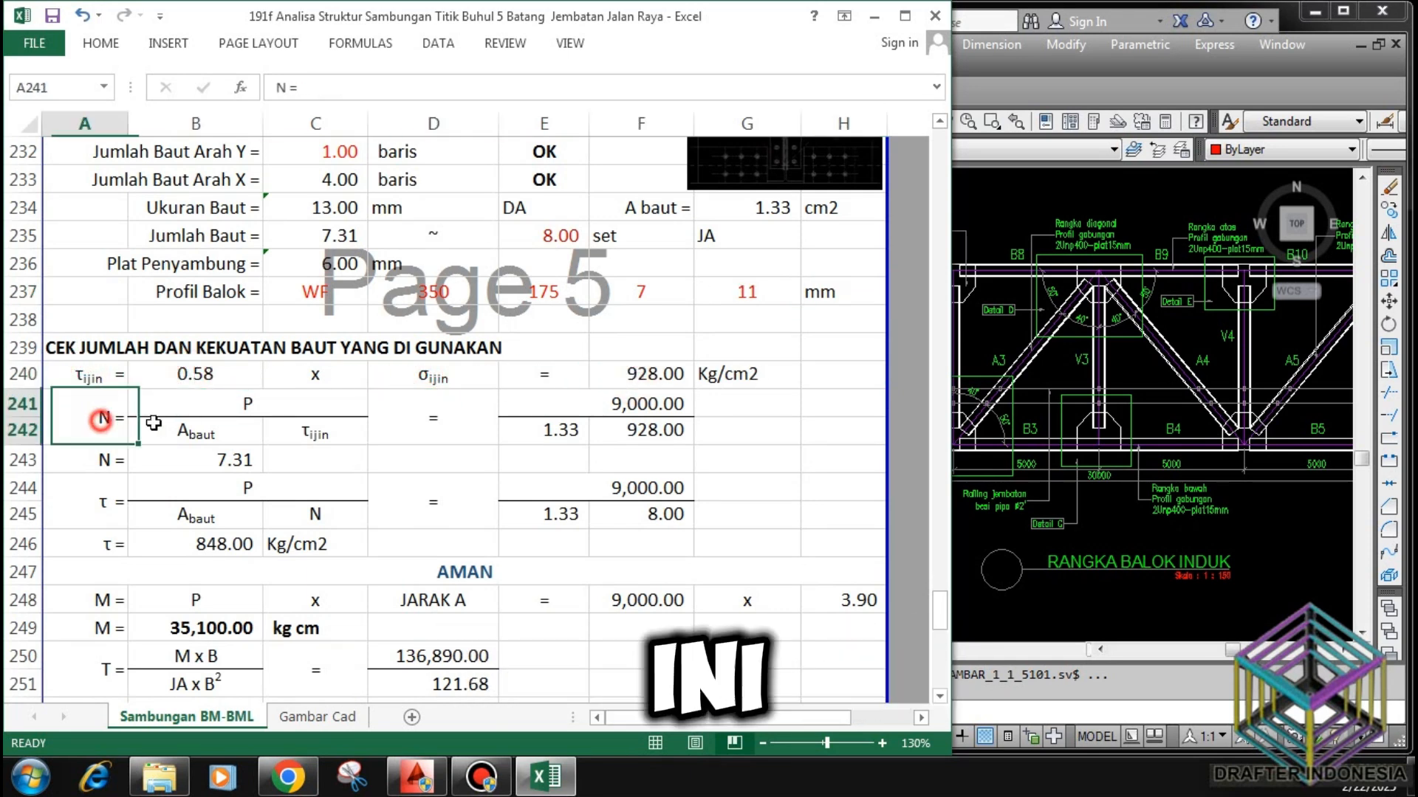
click(213, 408)
click(197, 425)
click(322, 428)
click(620, 403)
click(574, 430)
click(646, 430)
click(231, 461)
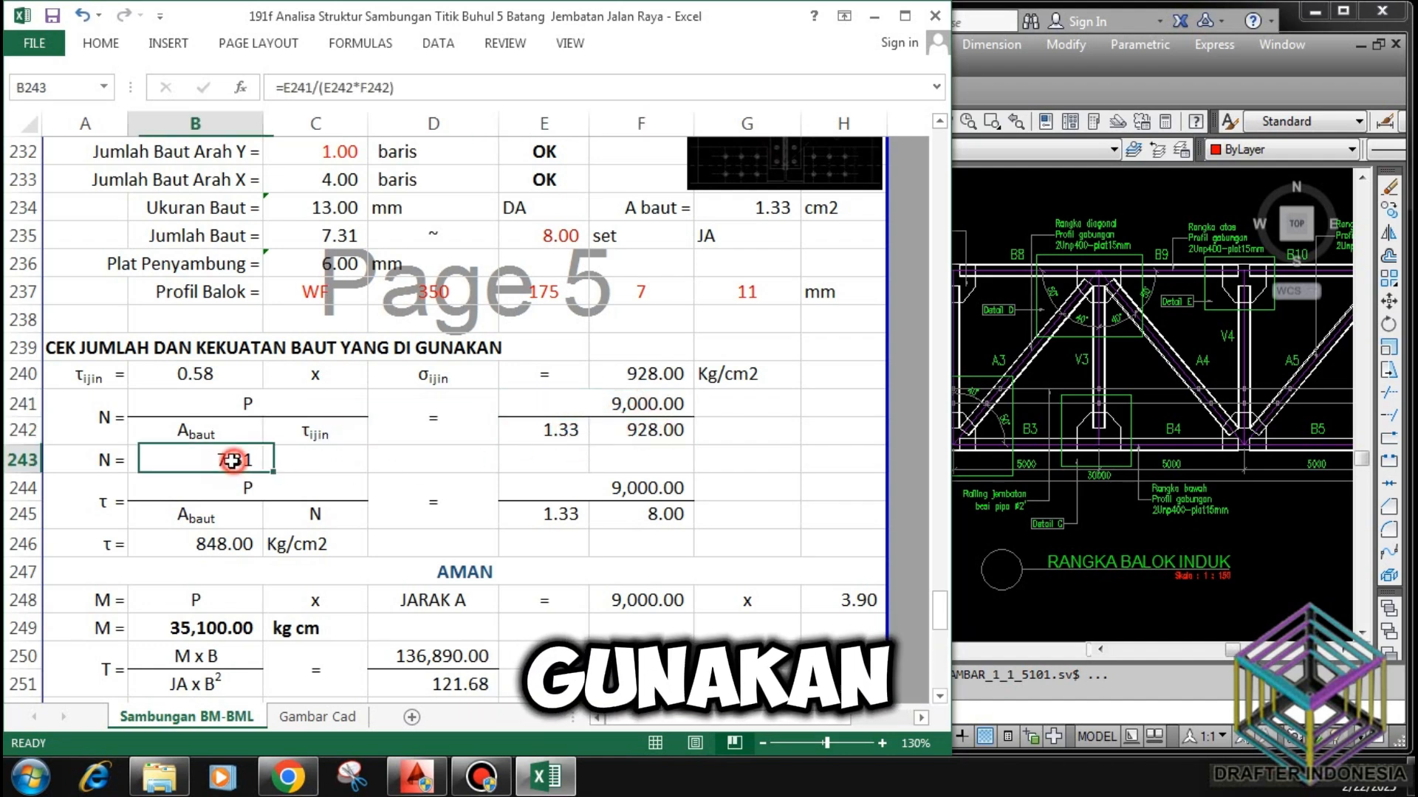
Examine the Batang 5 bolt shear stress calculation from load, bolt area and bolt count, and its safety verdict.
click(219, 488)
click(307, 515)
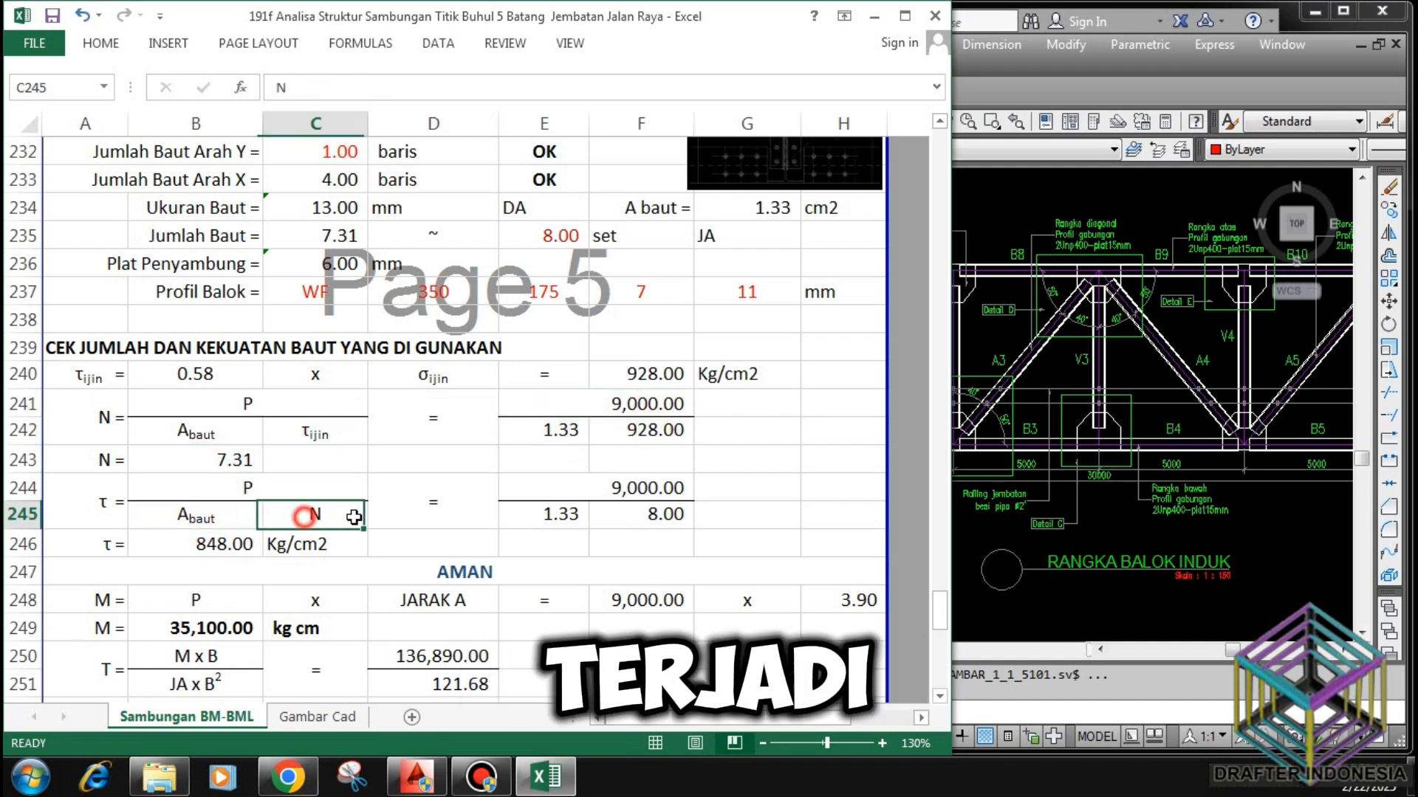
click(554, 488)
click(561, 514)
click(657, 519)
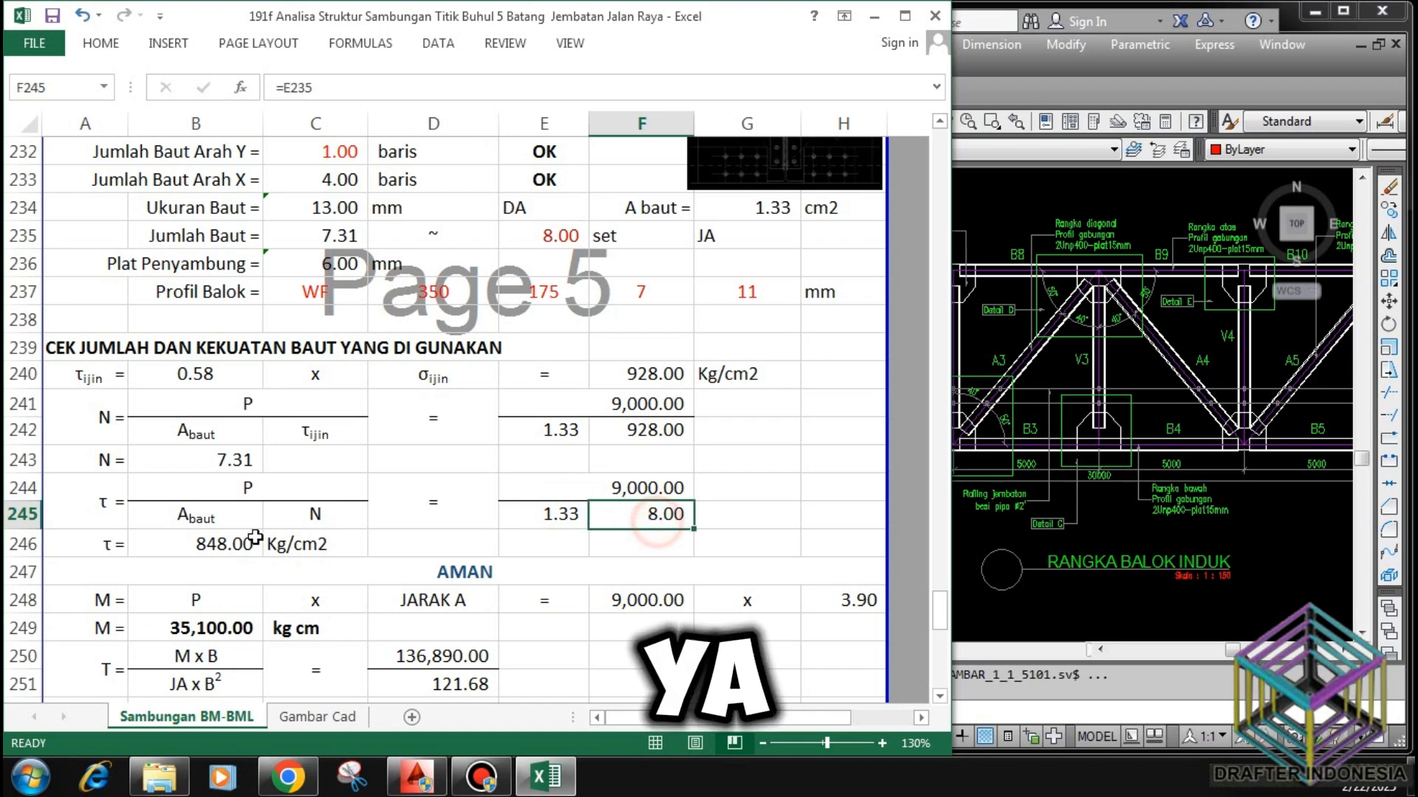
click(222, 546)
click(492, 571)
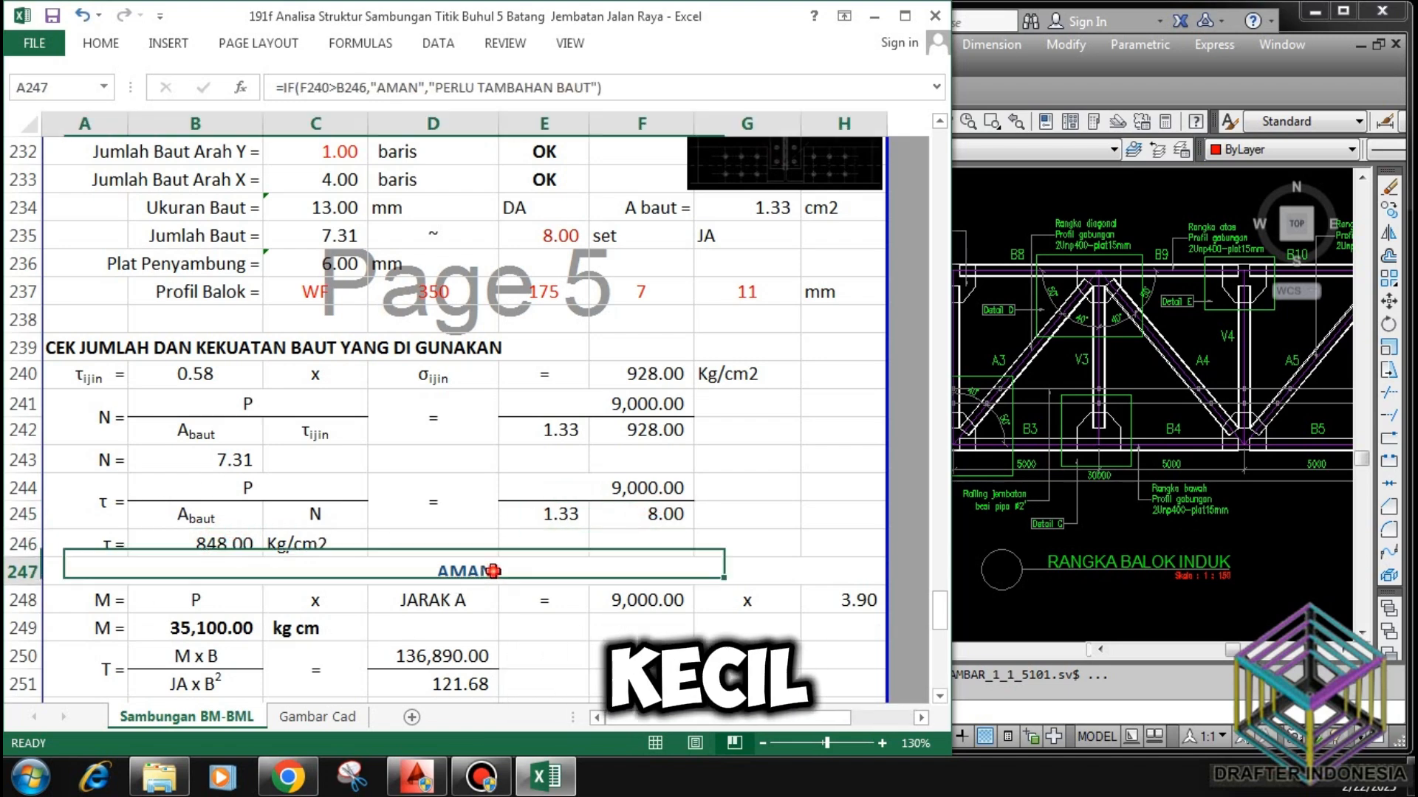
scroll(556, 387, down, 3)
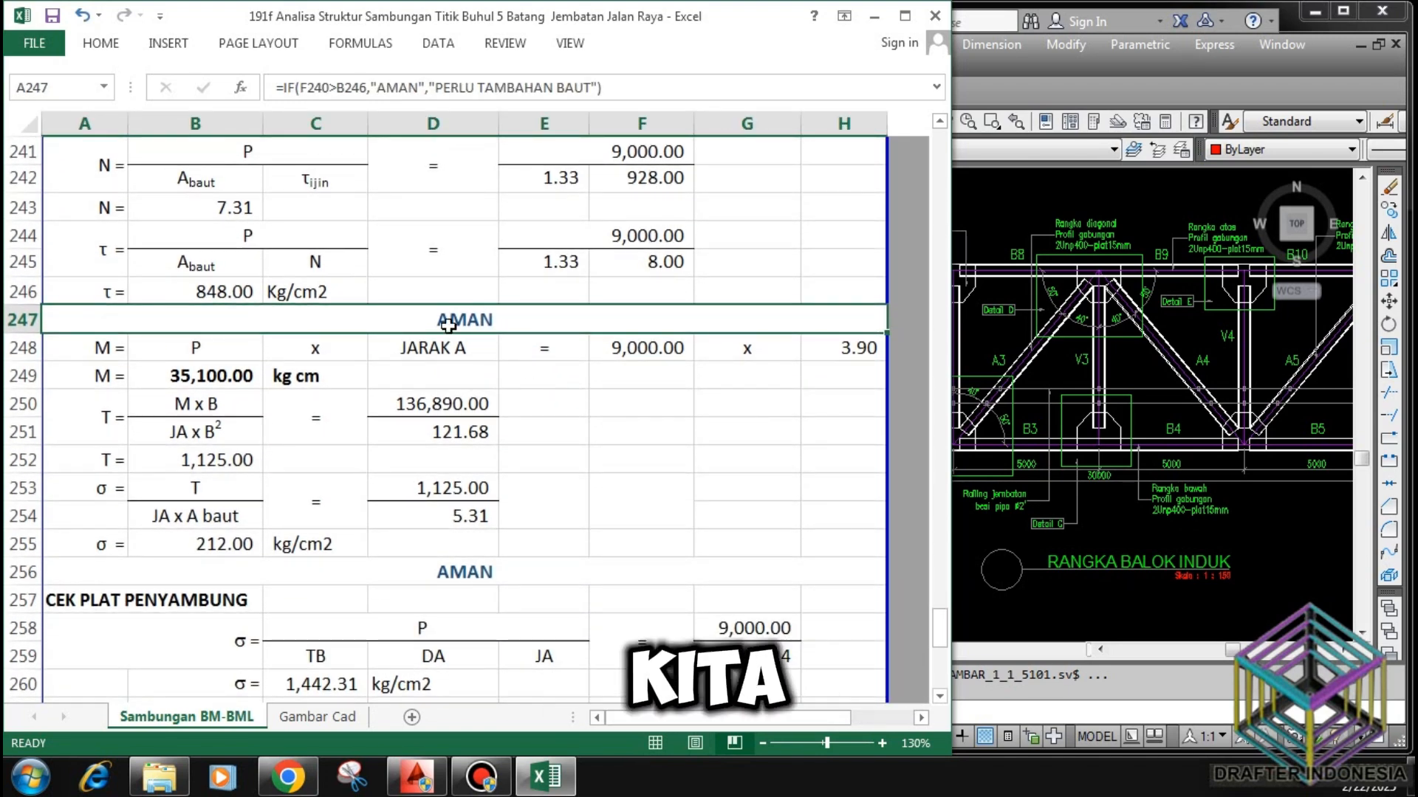
Examine the Batang 5 moment M calculation from load P and JARAK A, and its result.
click(190, 344)
click(454, 345)
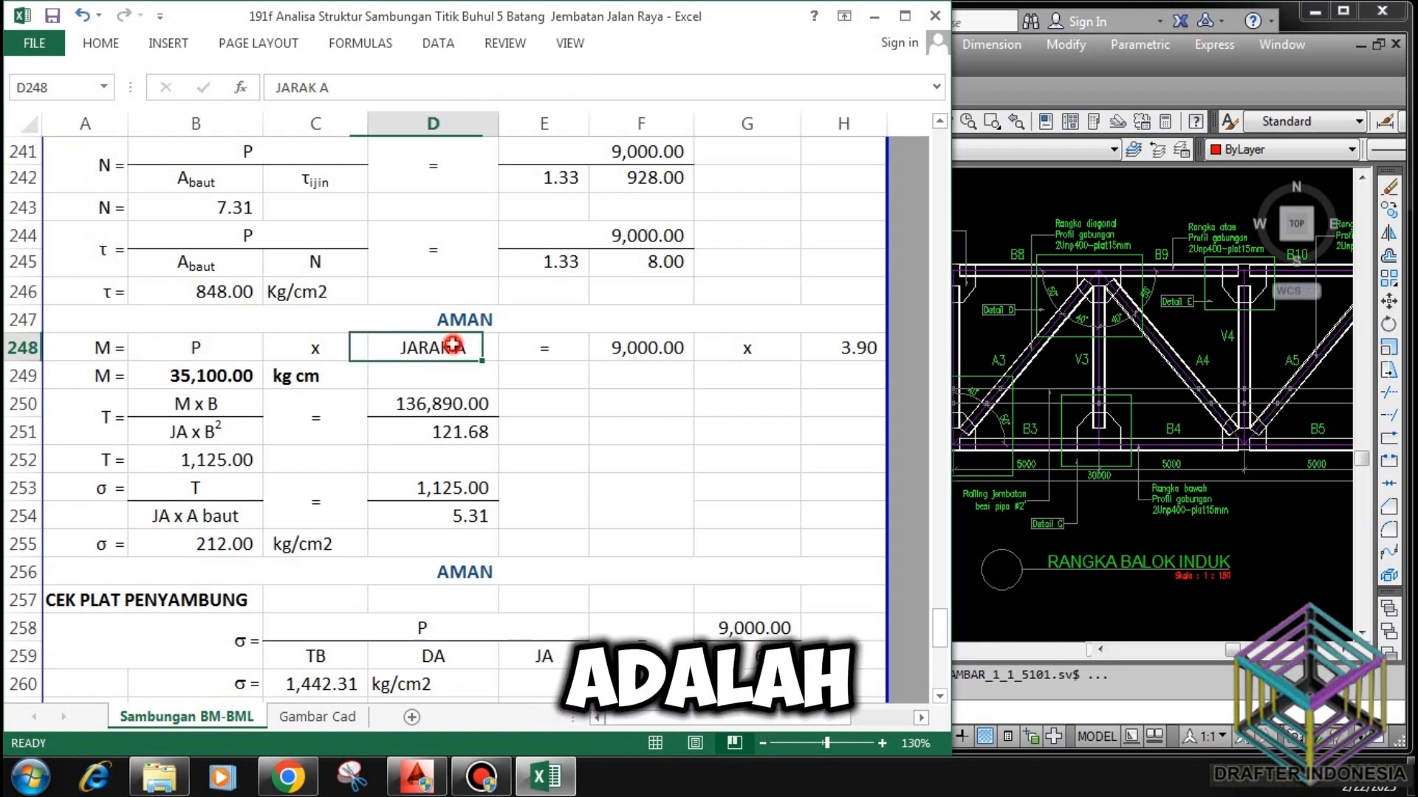
click(647, 349)
click(759, 348)
click(856, 347)
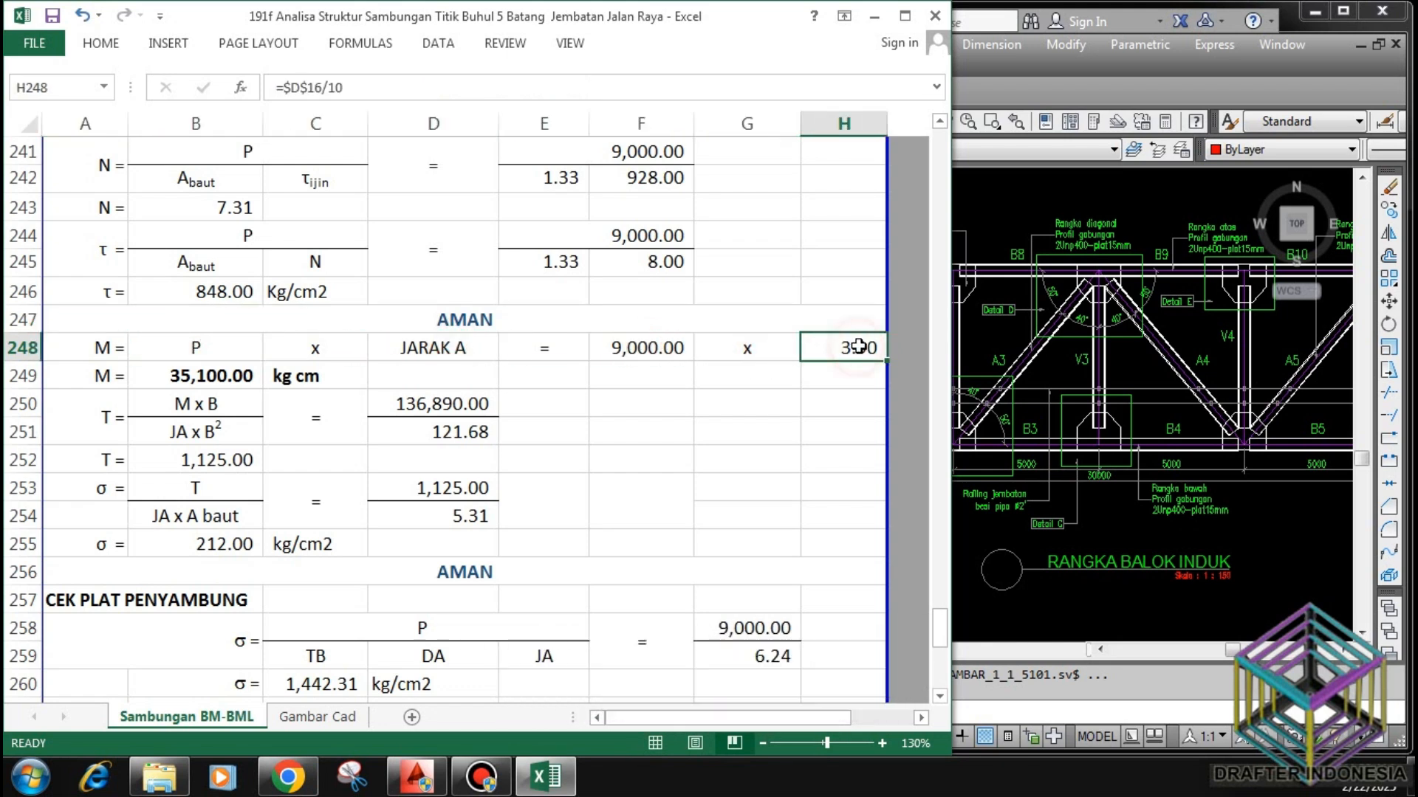
click(211, 373)
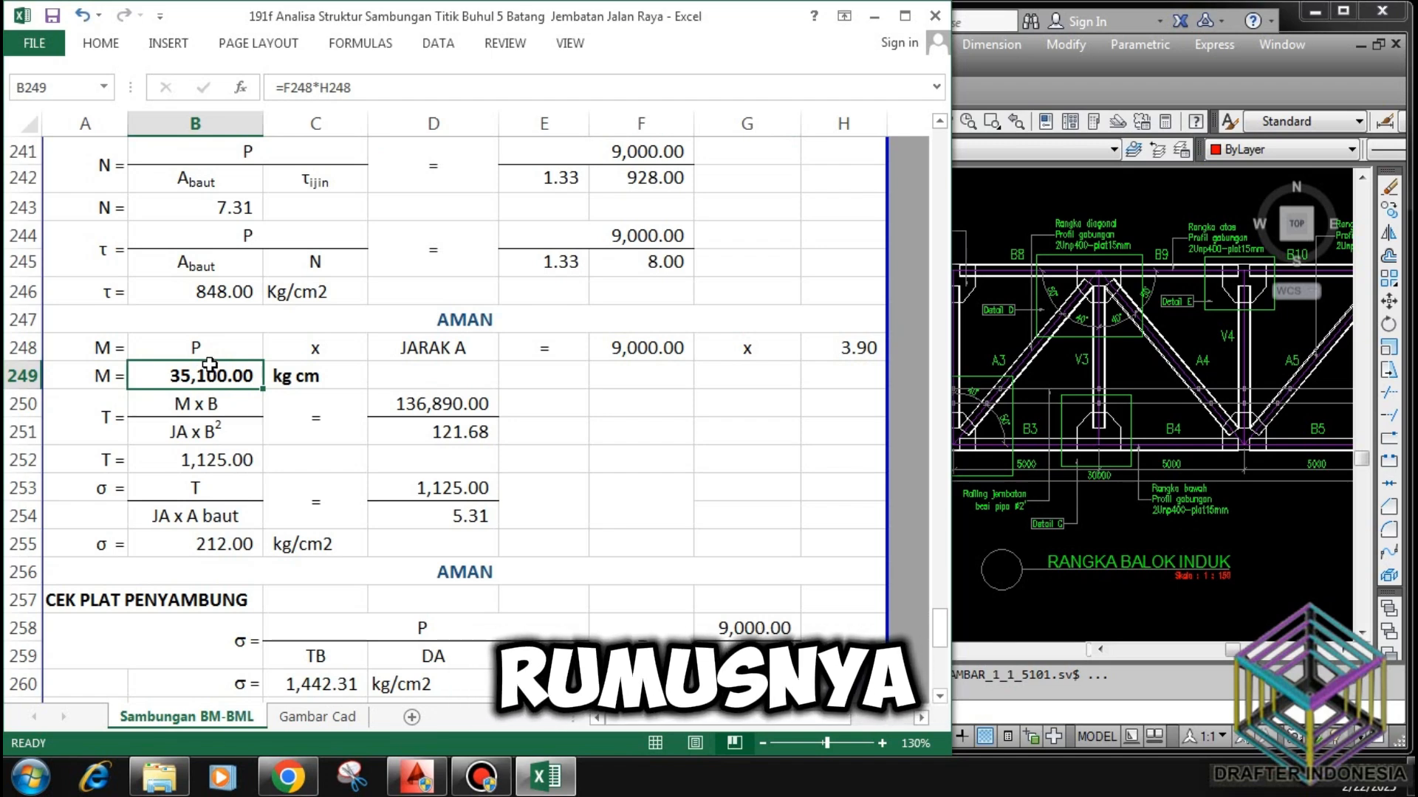
Examine the numerator, denominator and result of the Batang 5 bolt tension T calculation.
click(219, 405)
click(199, 432)
click(443, 405)
click(446, 428)
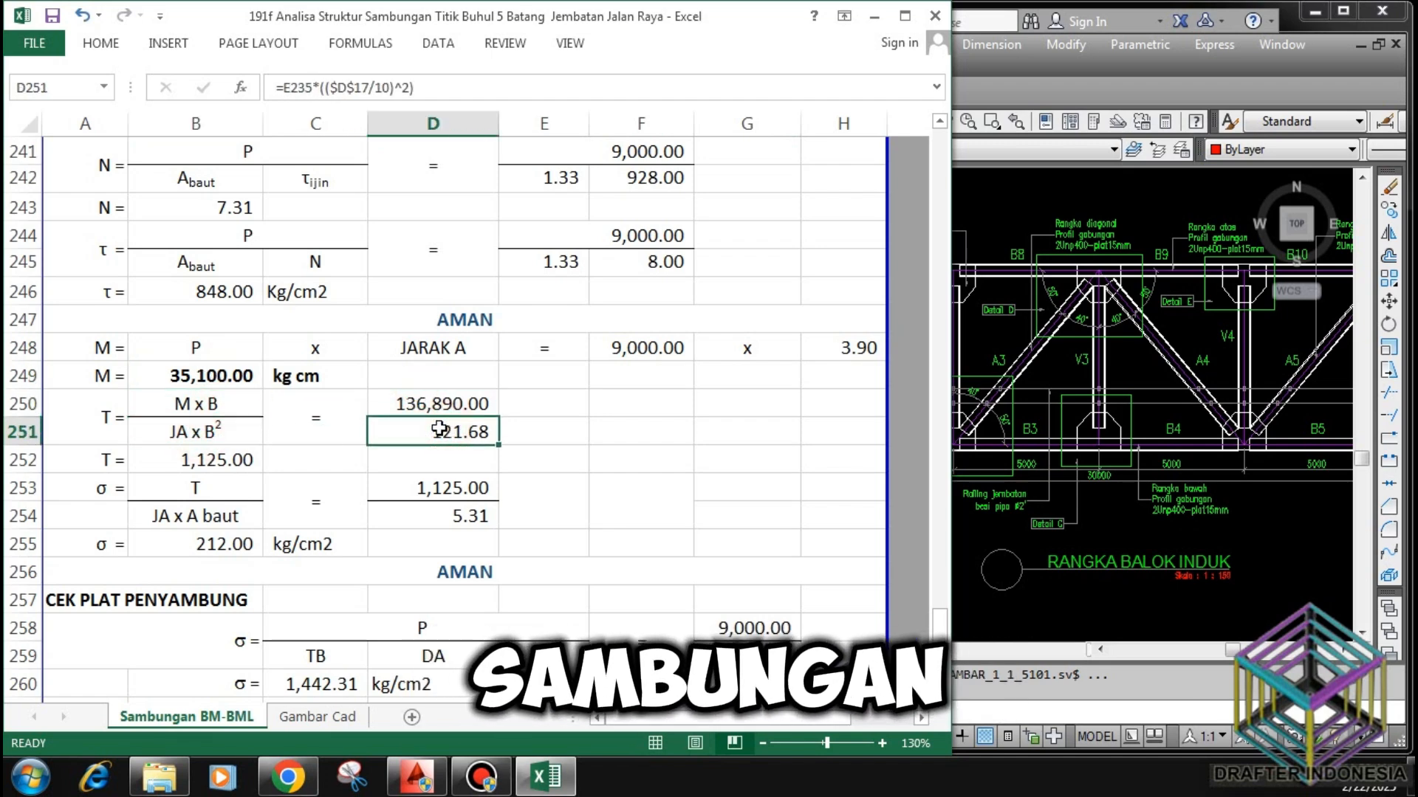
click(233, 451)
Examine the Batang 5 bolt tensile stress calculation from T, JA and bolt area, and its safety verdict.
click(220, 488)
click(212, 518)
click(473, 492)
click(452, 519)
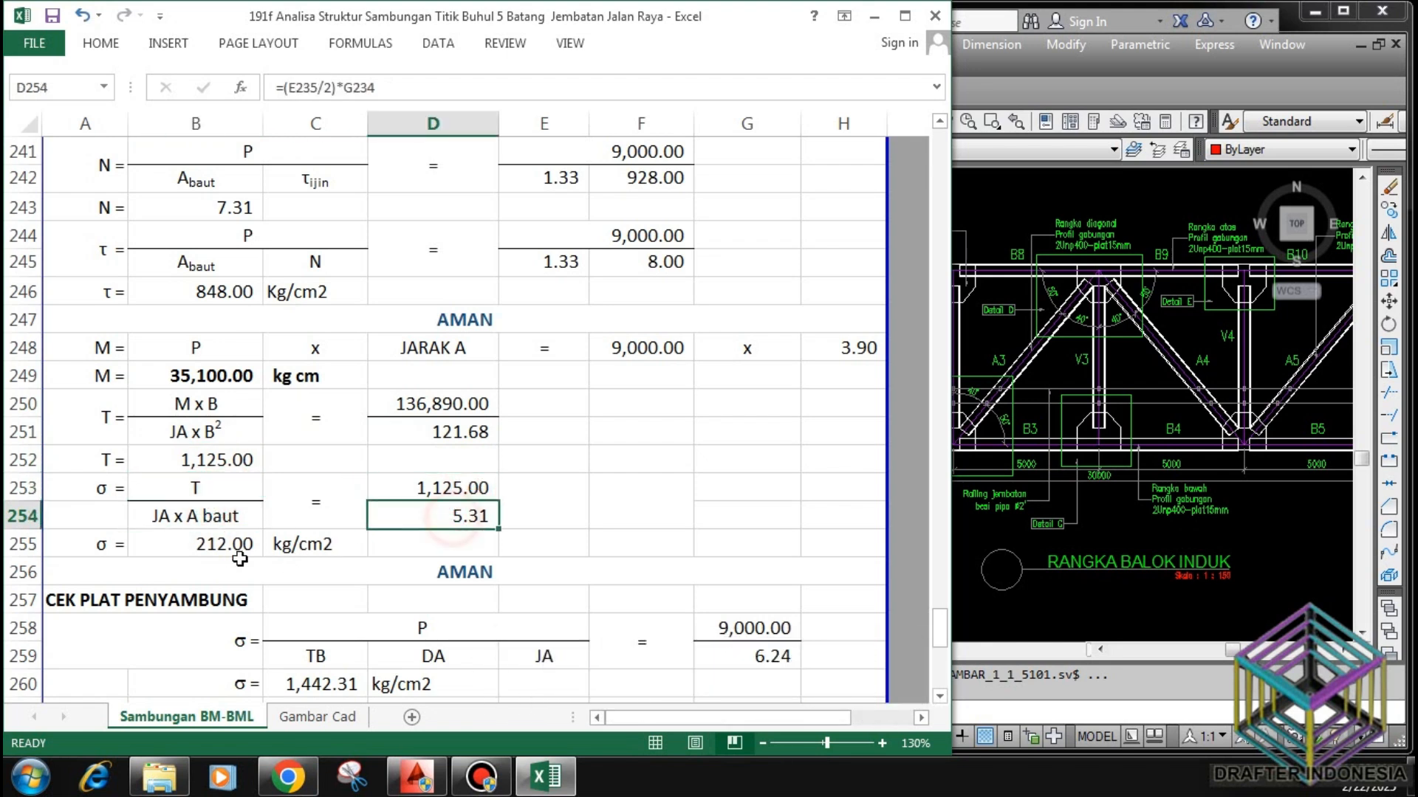
click(210, 542)
click(305, 572)
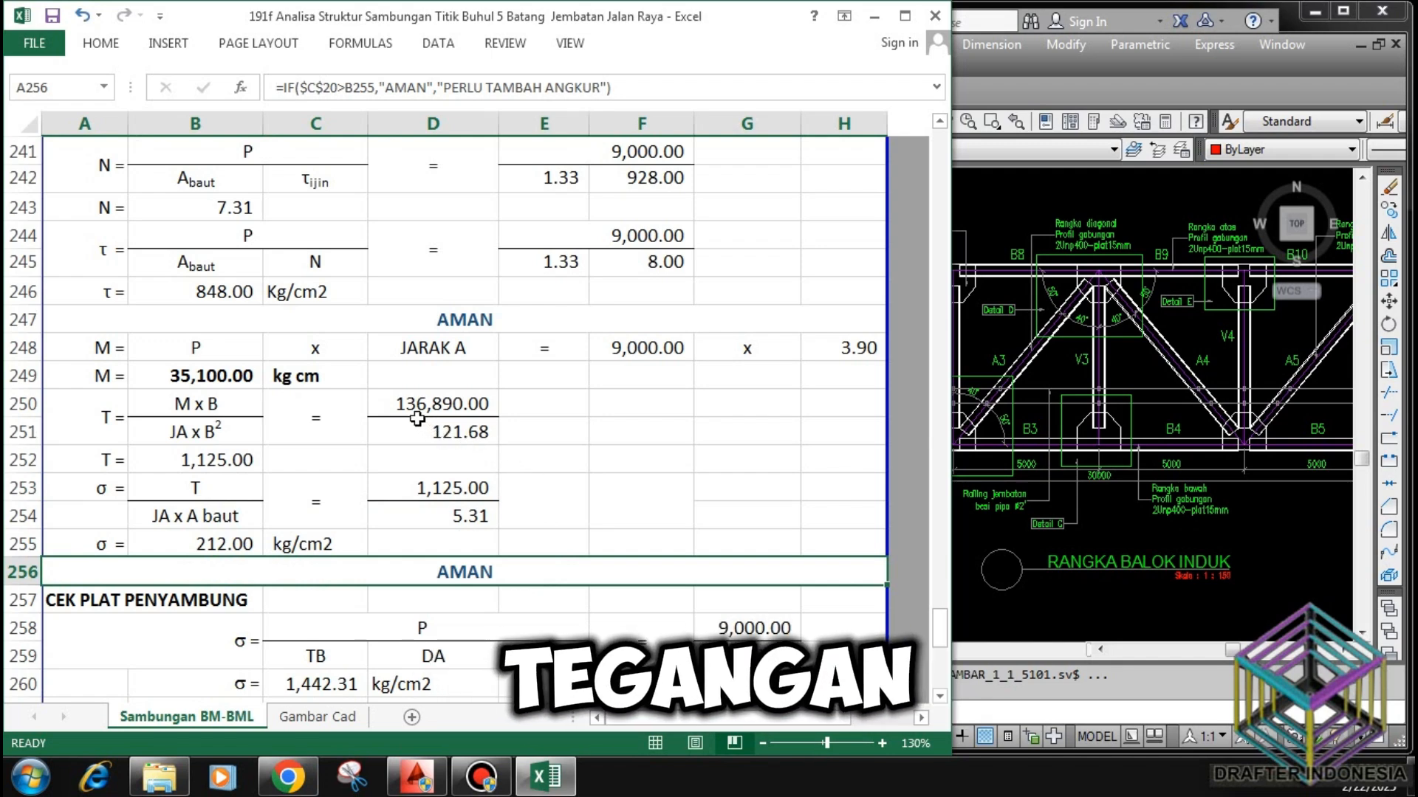
Examine the load, TB, DA and JA terms of the Batang 5 connecting plate stress calculation and its result.
scroll(417, 410, down, 2)
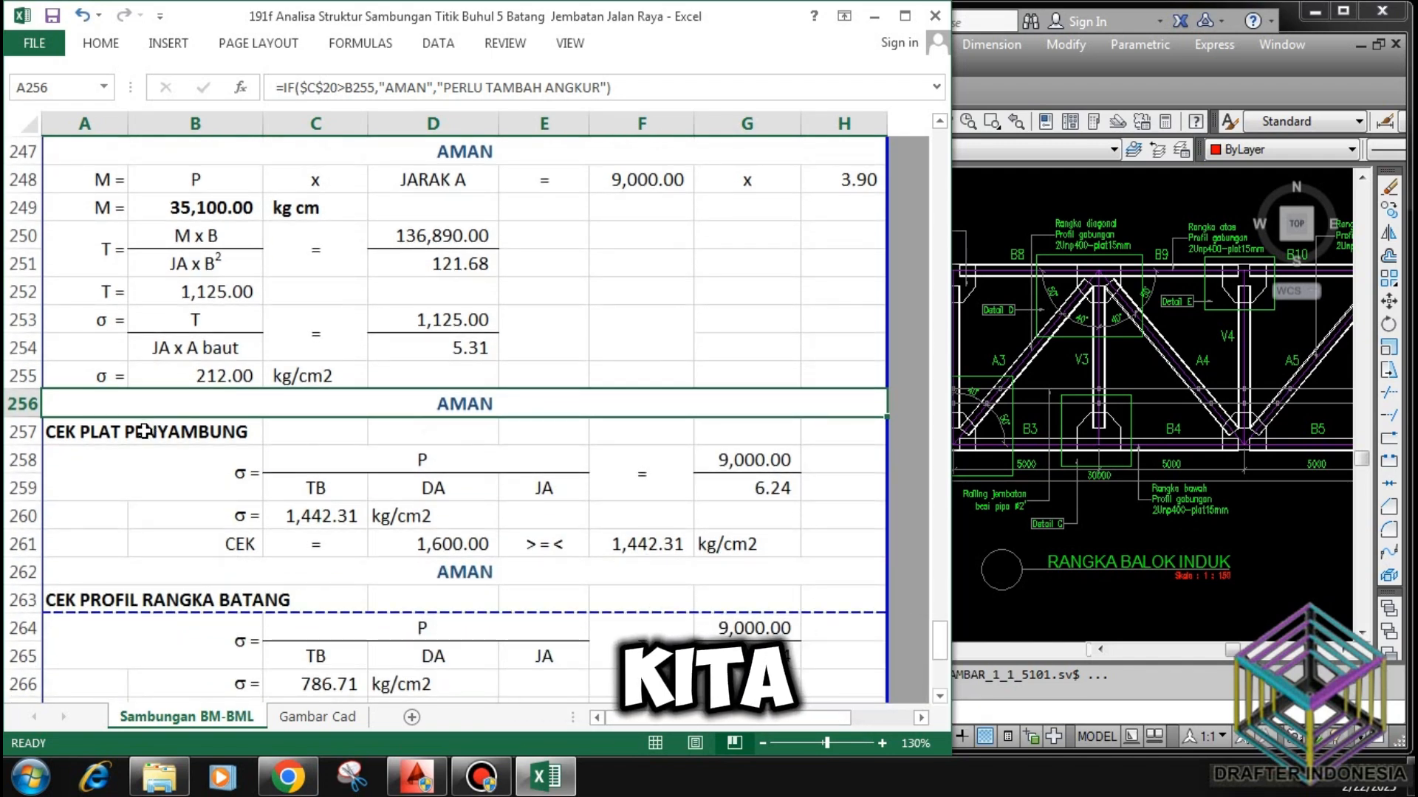
click(331, 461)
click(364, 488)
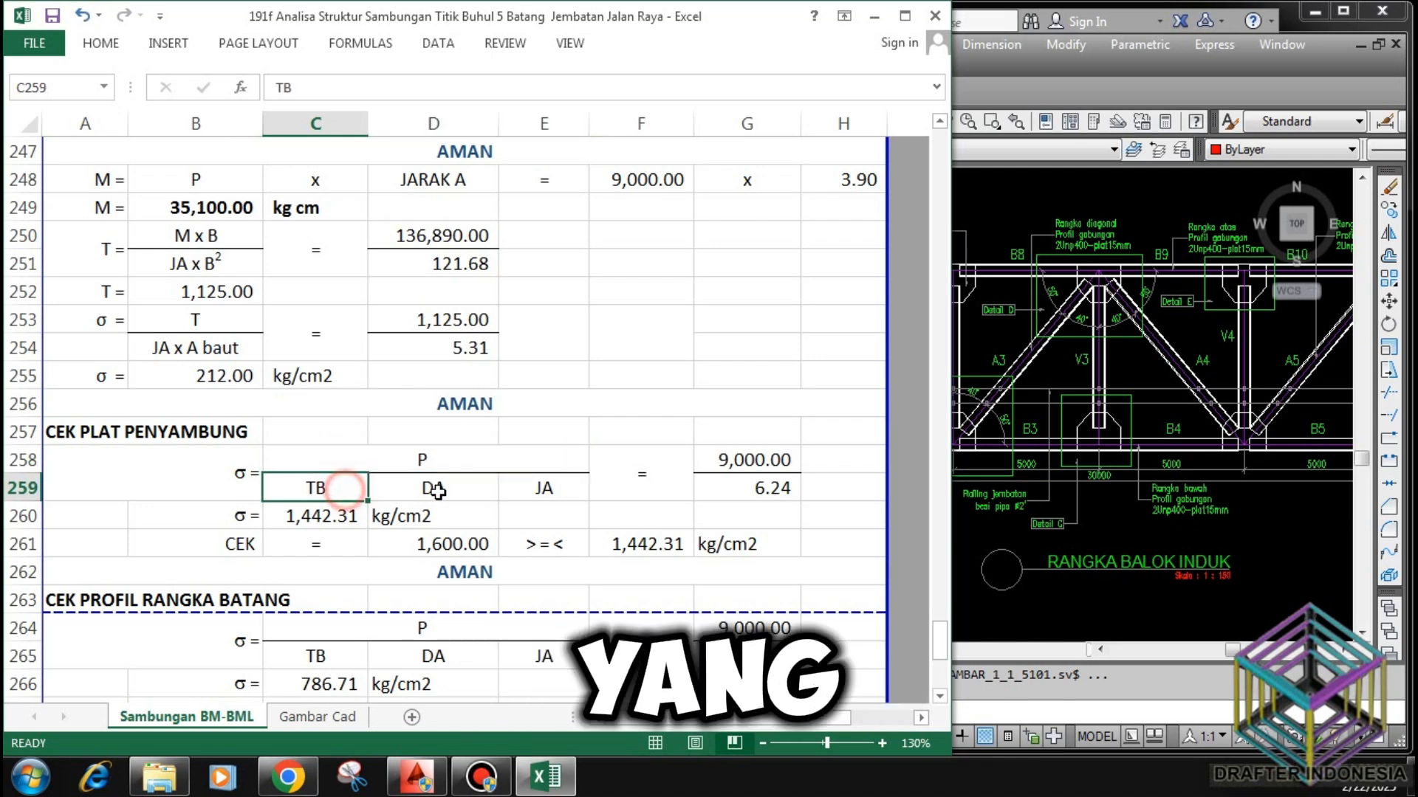
click(443, 488)
click(544, 488)
click(757, 460)
click(773, 488)
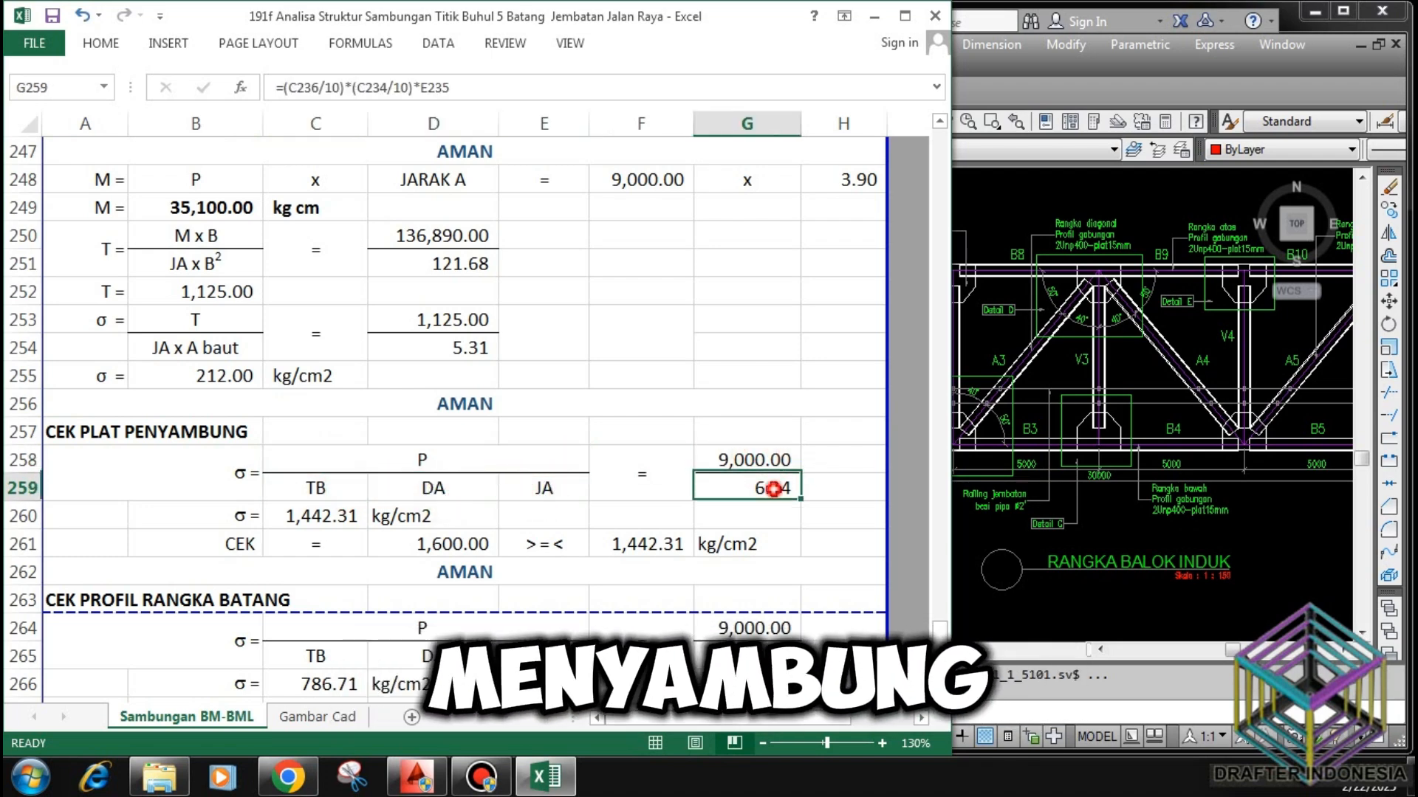
click(333, 517)
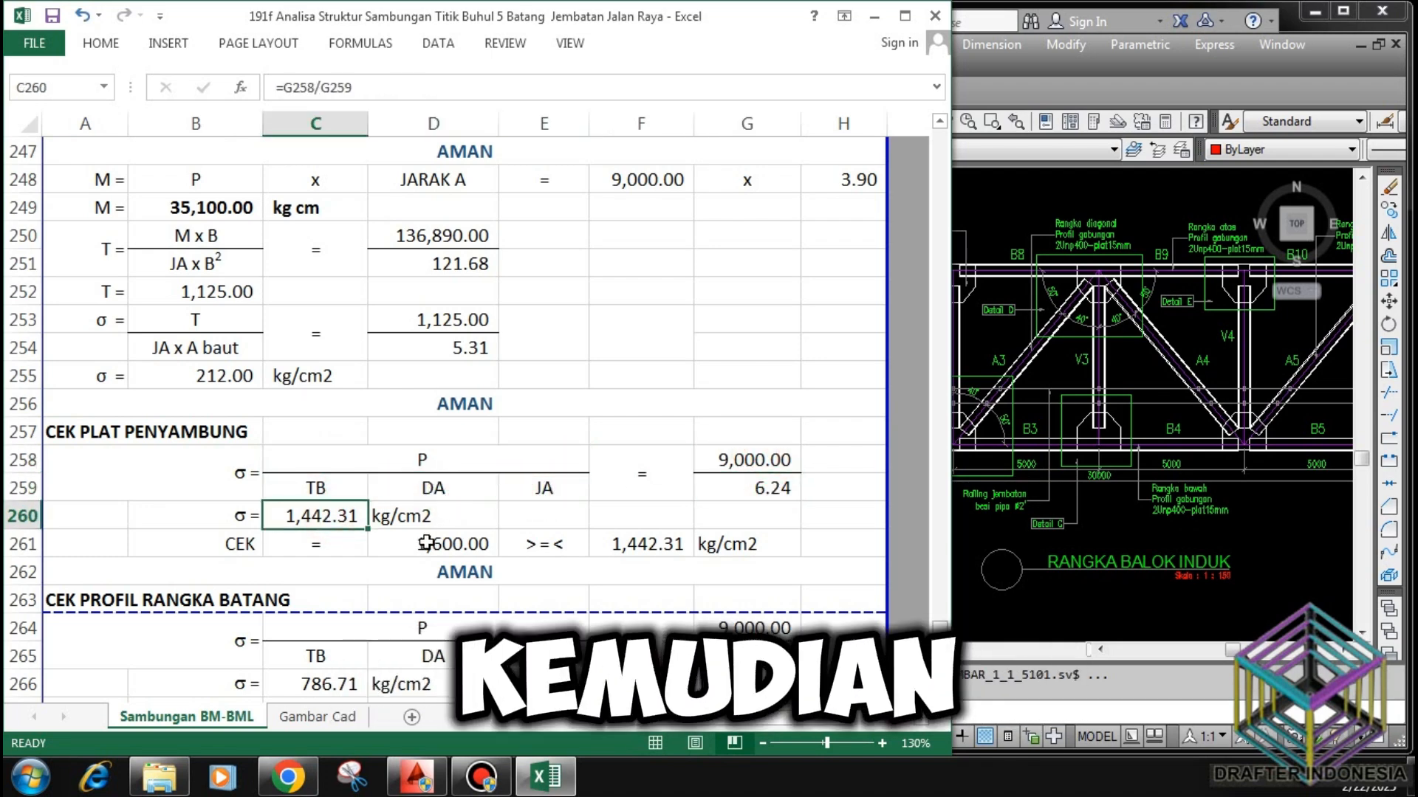
Compare the allowable steel stress with the Batang 5 connecting plate stress and read the safety verdict.
click(419, 544)
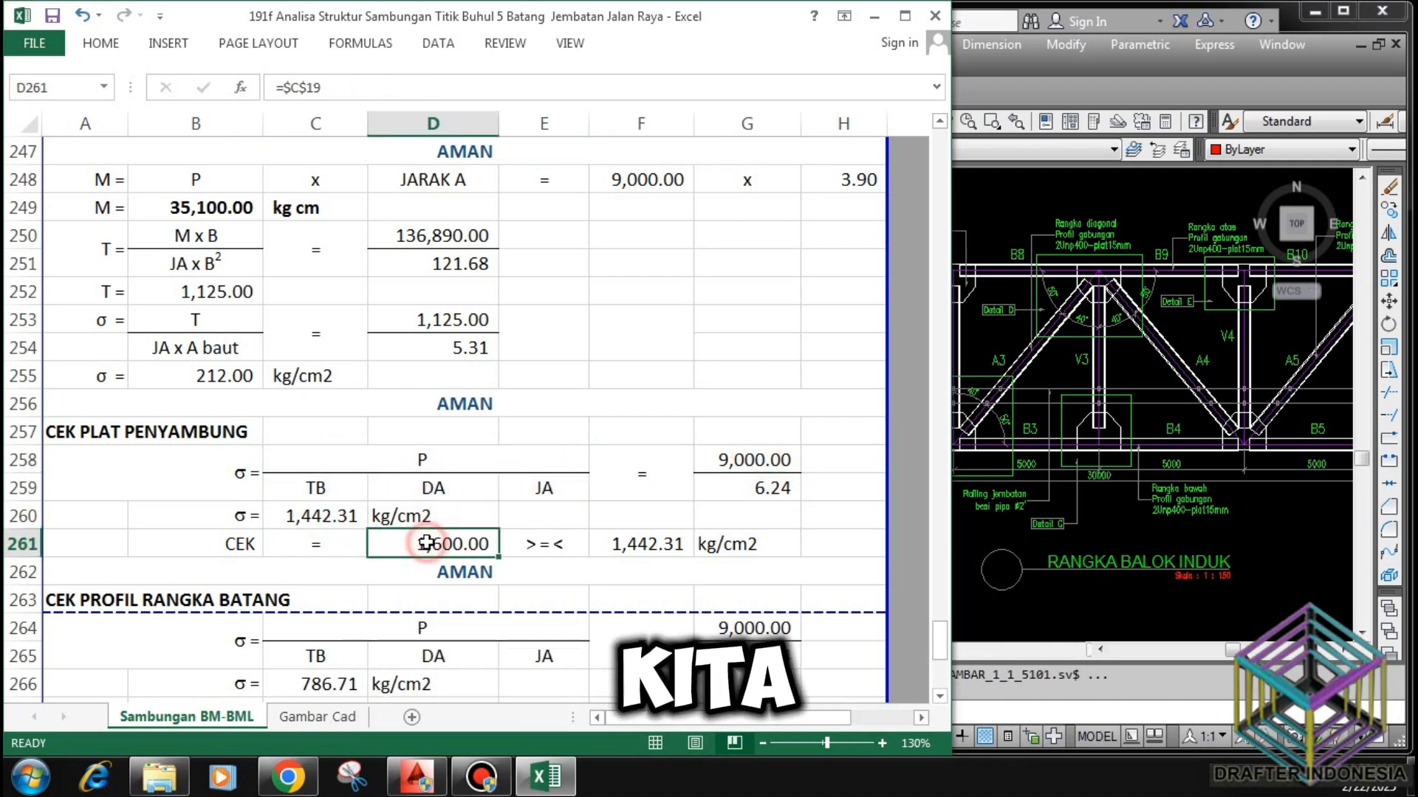
click(653, 543)
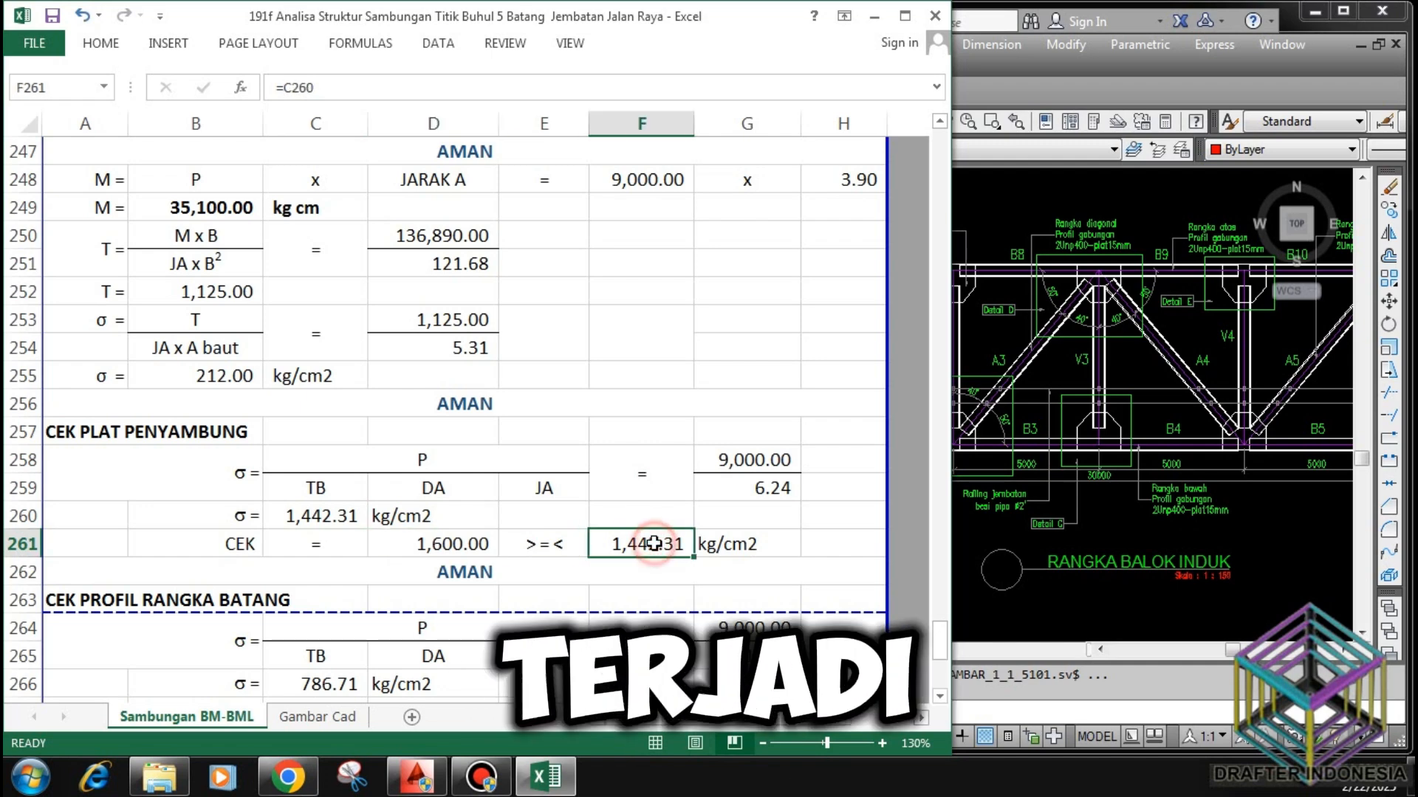
click(613, 573)
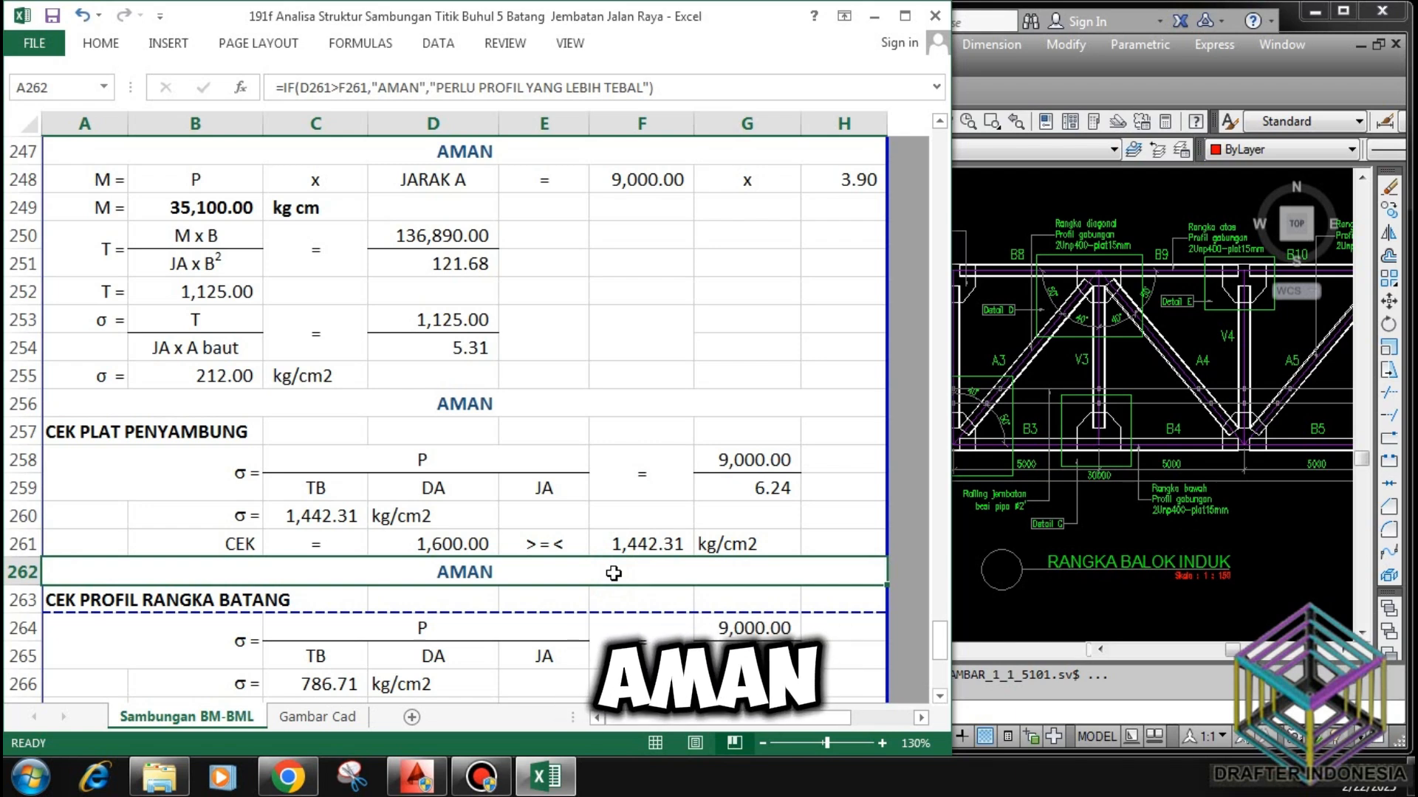
Examine the load, TB, DA and JA terms of the Batang 5 member profile stress calculation and its result.
scroll(549, 434, down, 1)
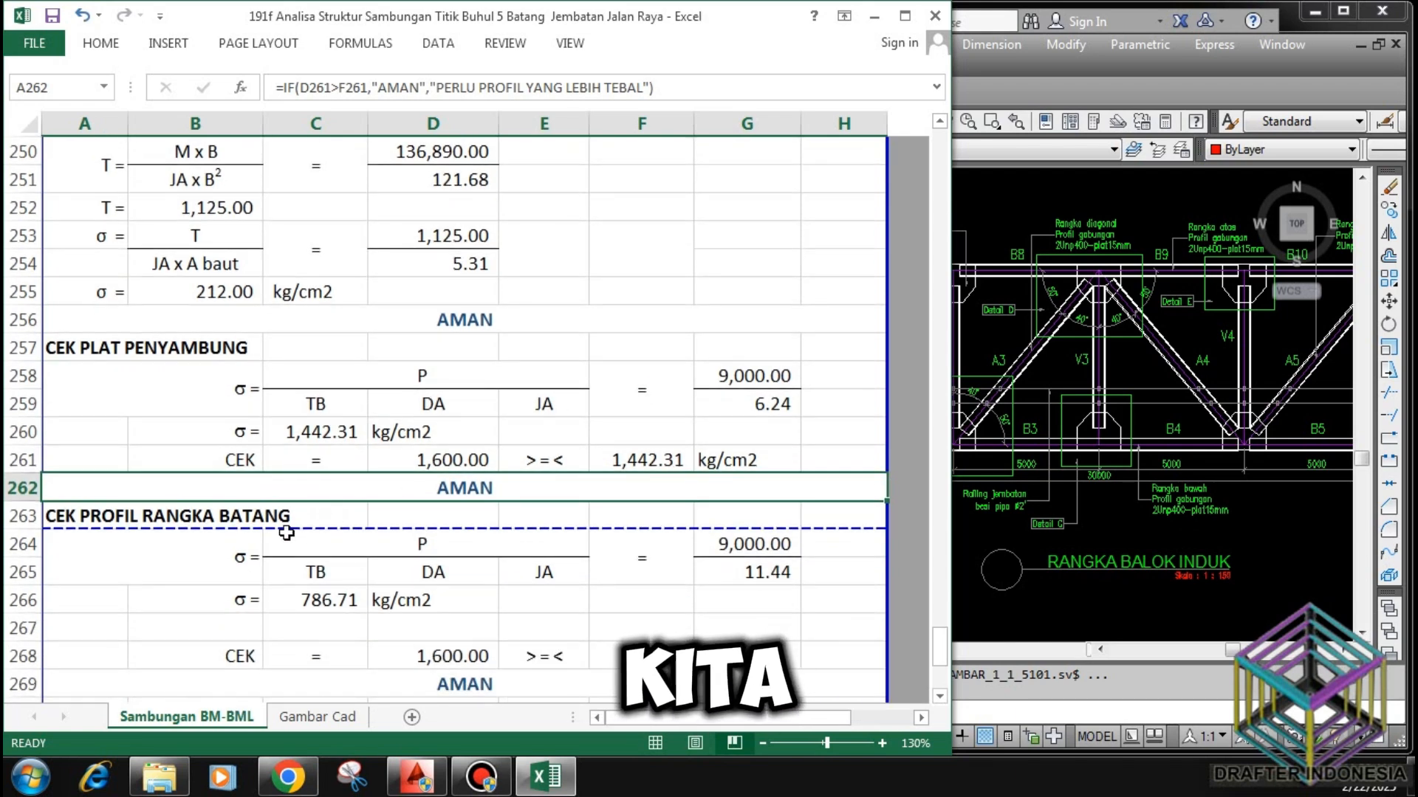
click(122, 516)
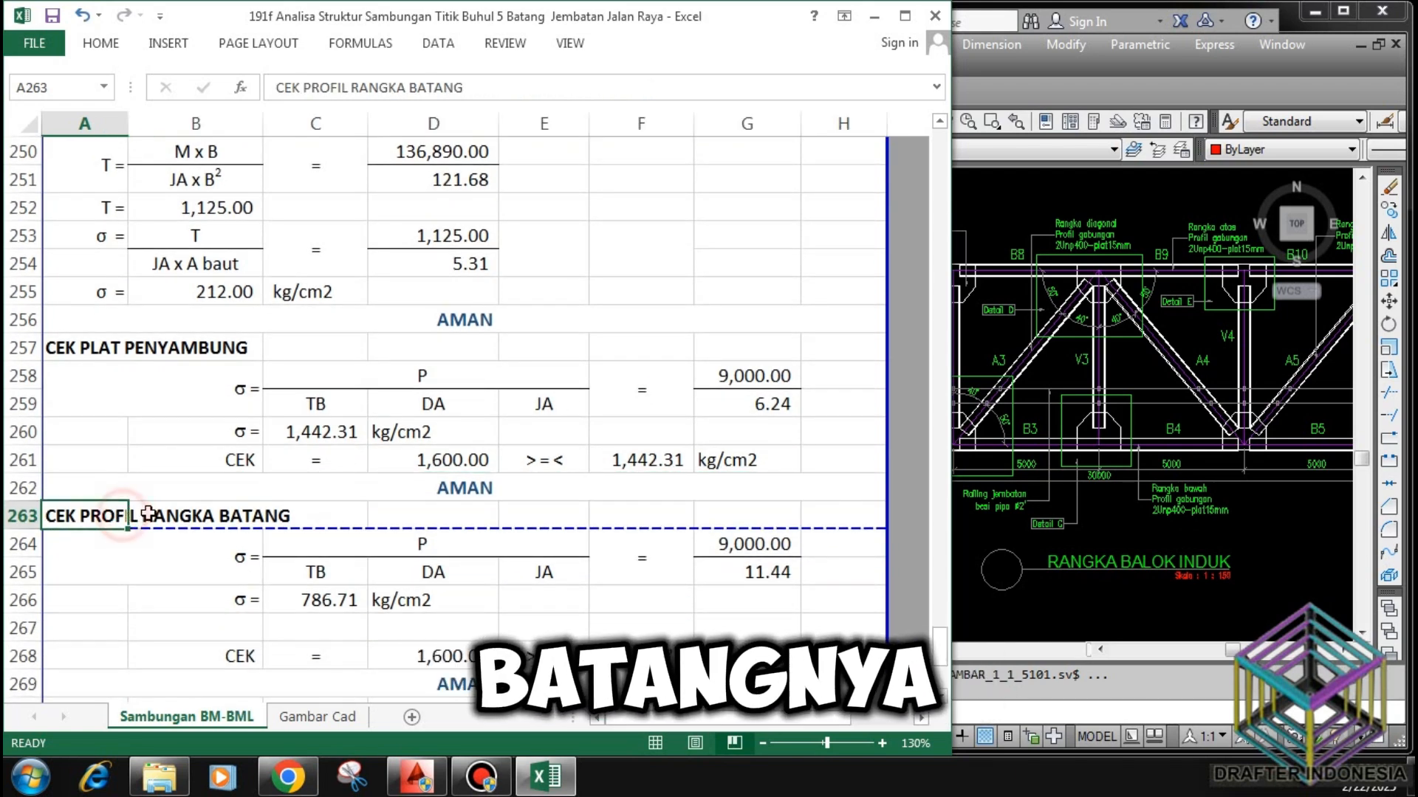
click(254, 550)
click(418, 538)
click(310, 576)
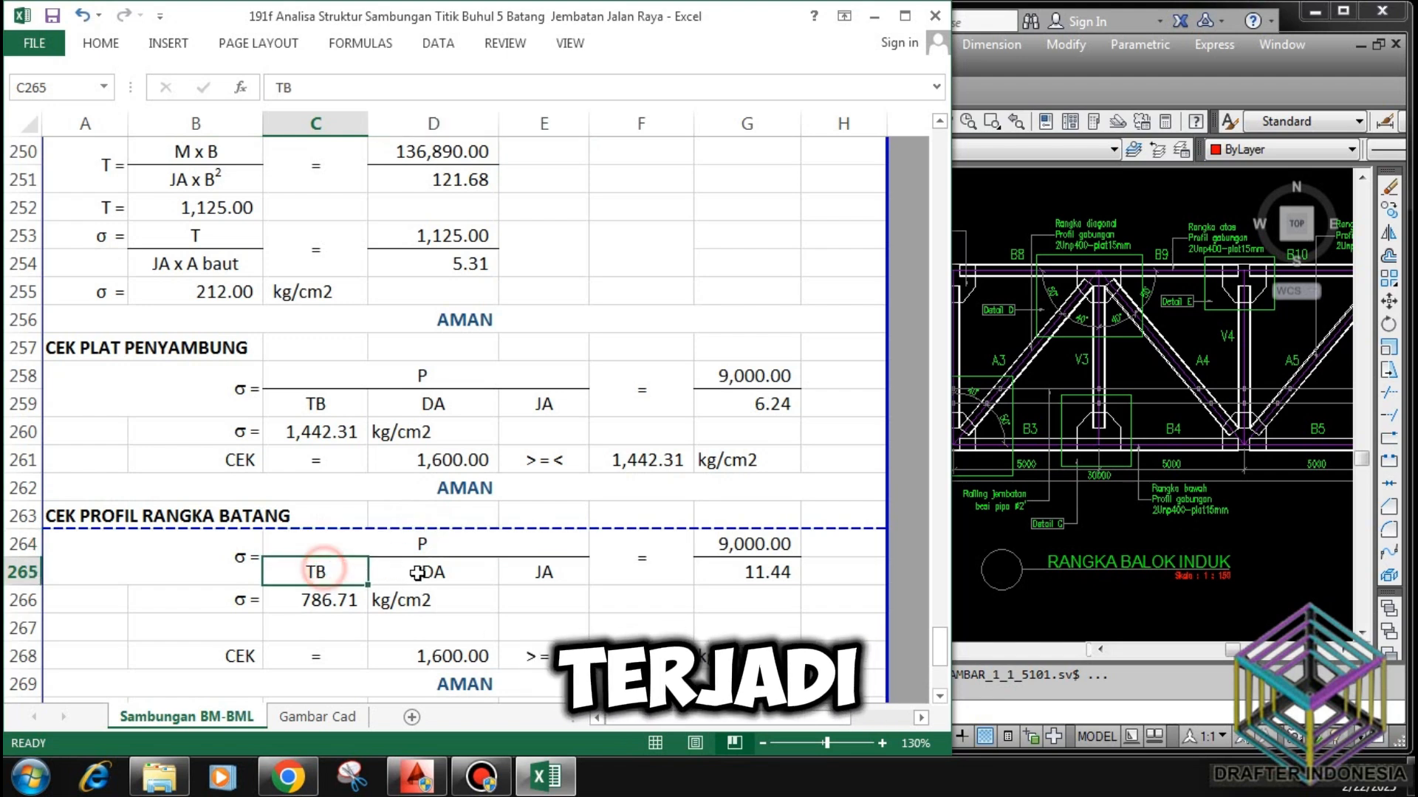
click(418, 574)
click(544, 573)
click(739, 544)
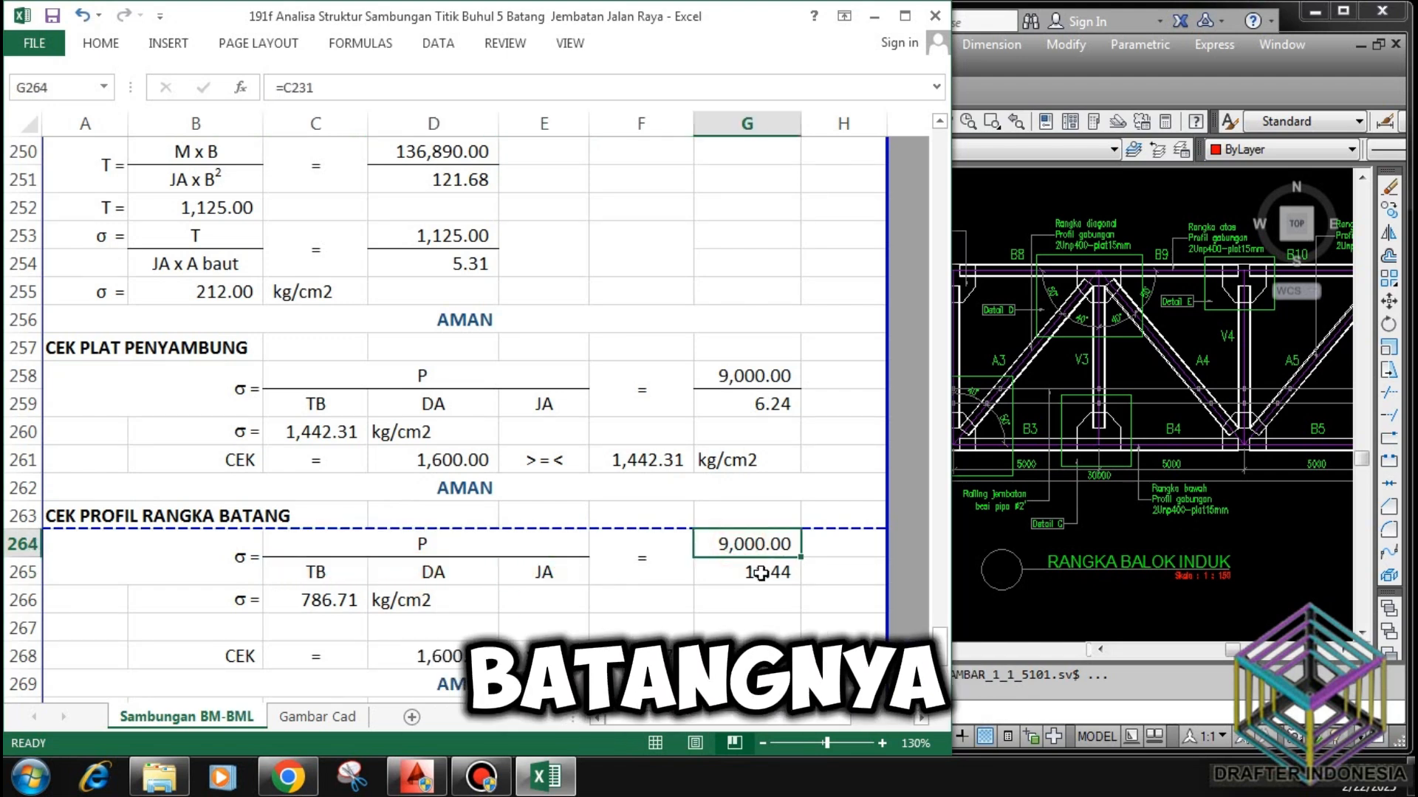
click(760, 573)
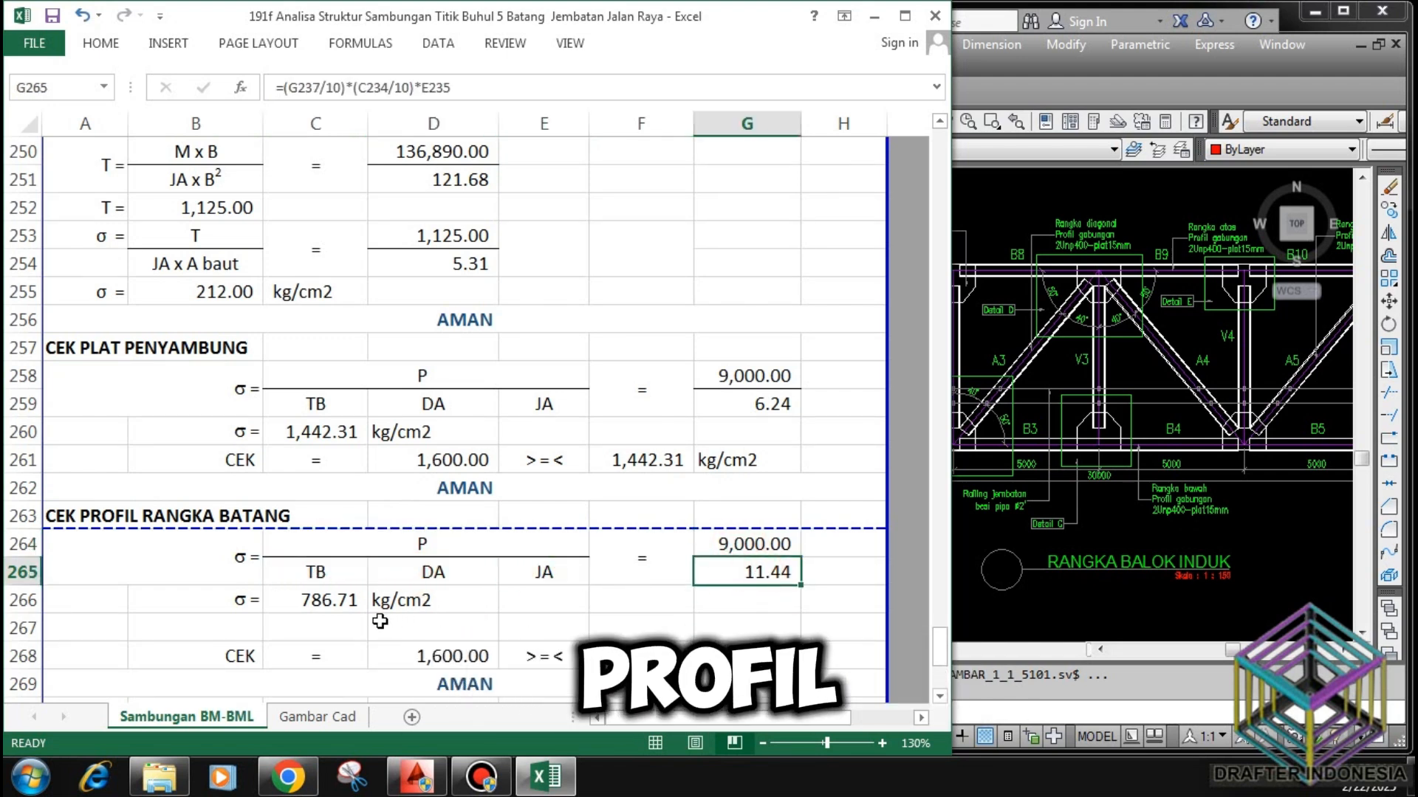
click(330, 605)
Compare the allowable steel stress with the Batang 5 member profile stress and read the safety verdict.
scroll(447, 519, down, 2)
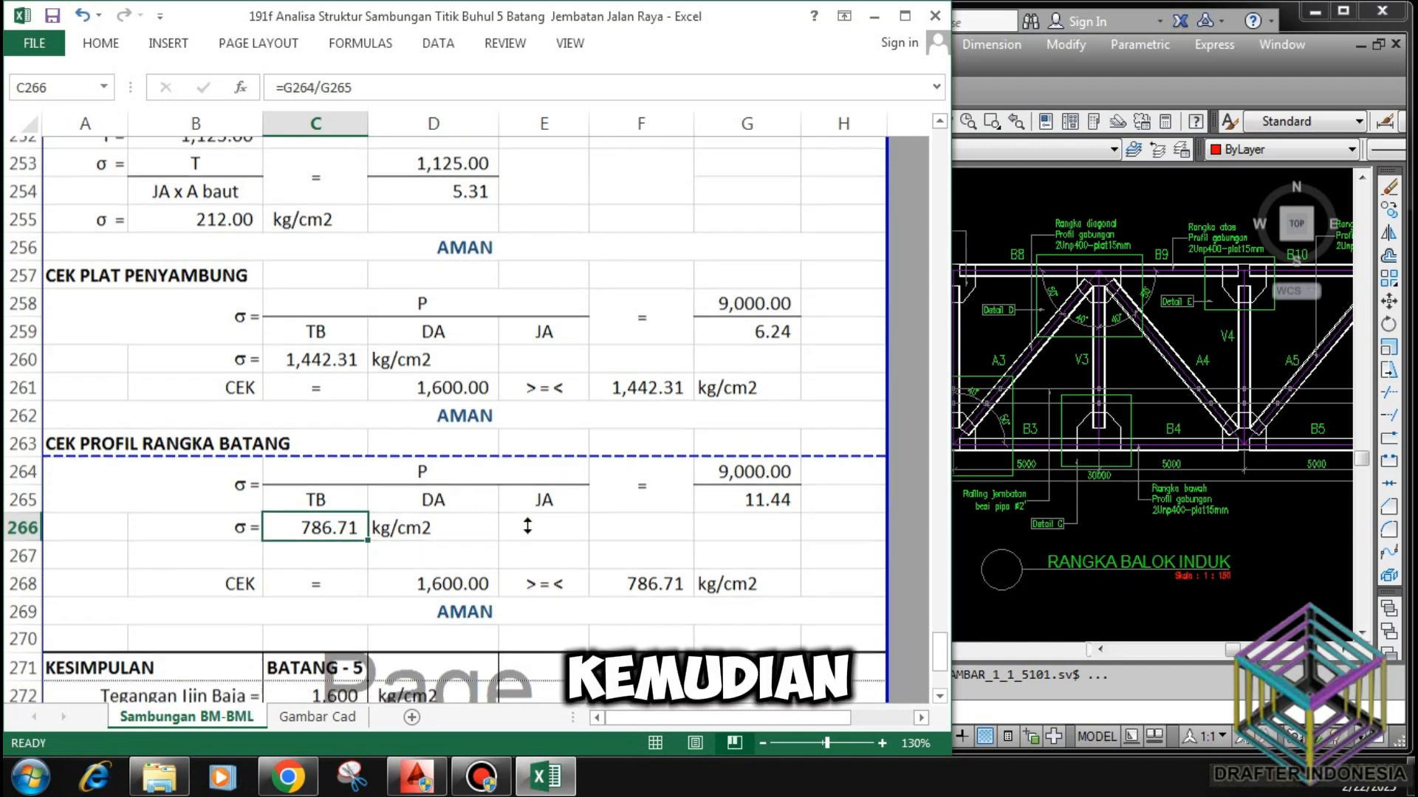
click(457, 484)
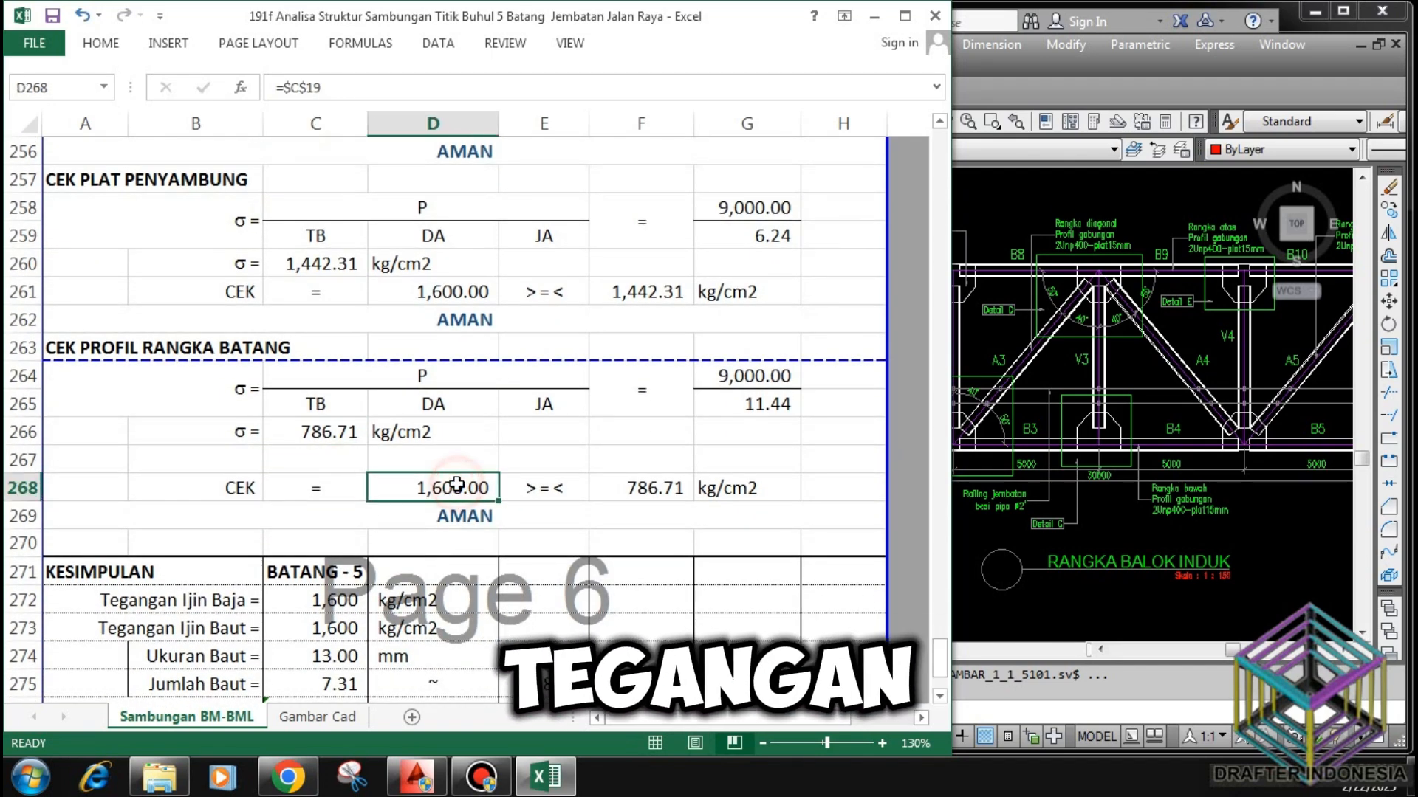
click(648, 488)
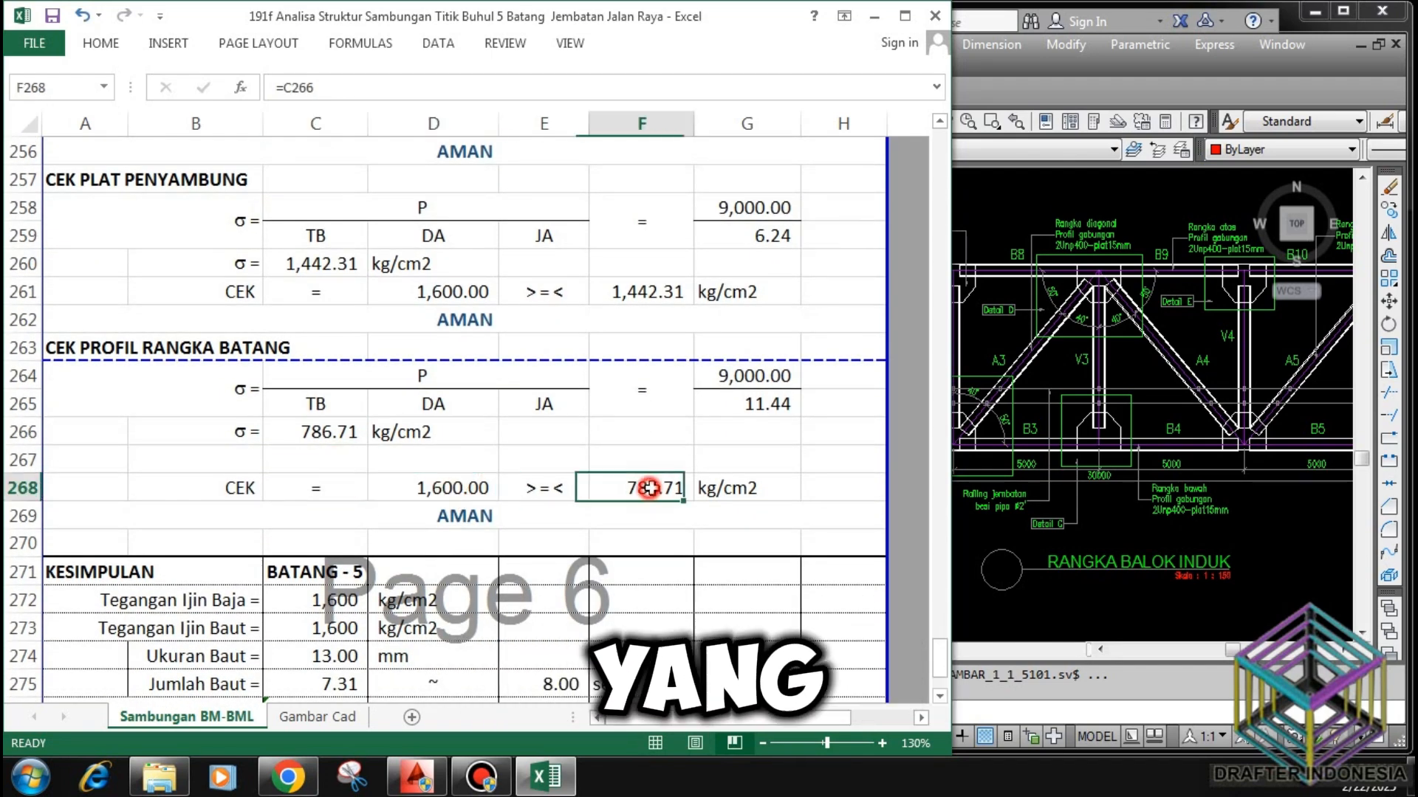
click(599, 517)
Review the allowable stresses, bolt size, bolt count and connecting plate thickness in the Batang 5 conclusion.
scroll(600, 517, down, 2)
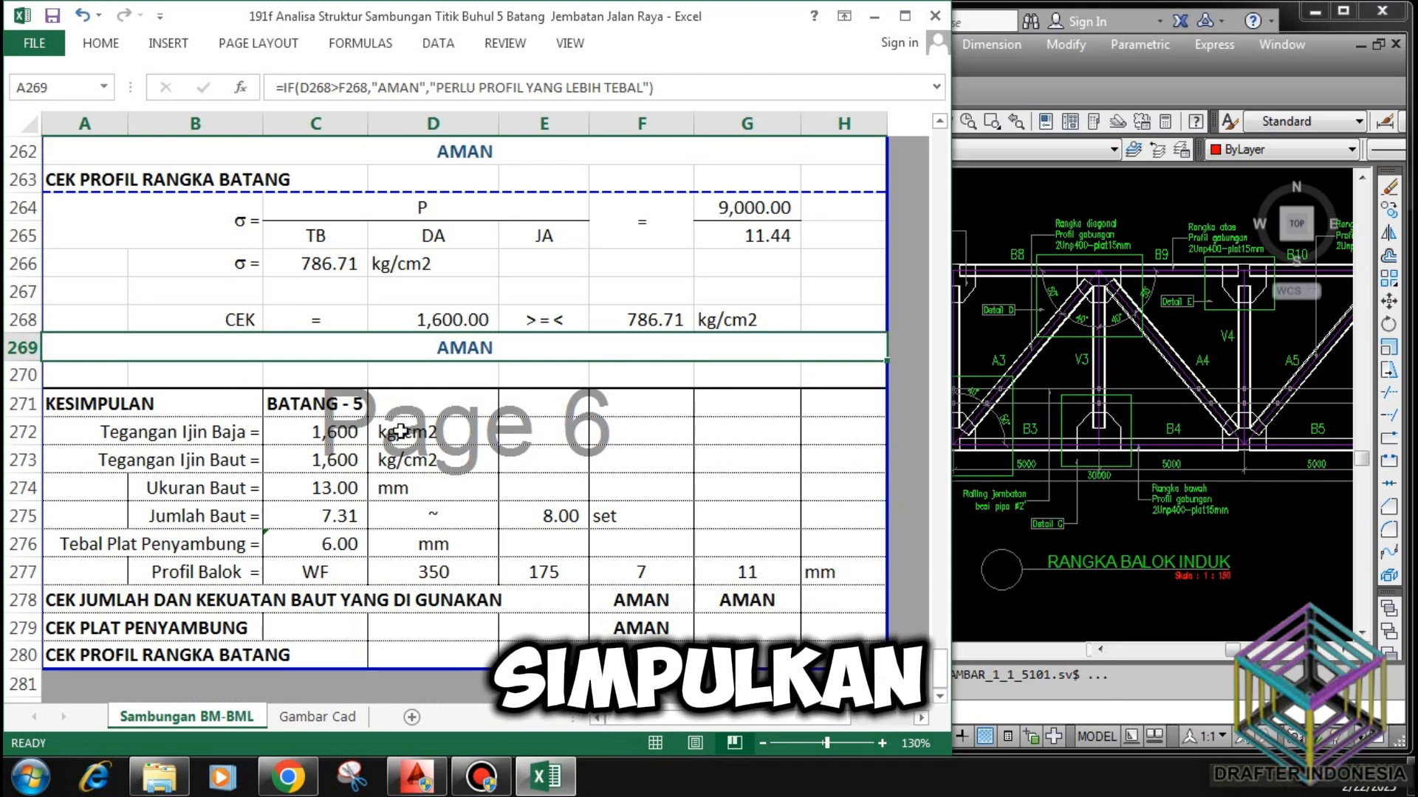
click(353, 403)
click(336, 432)
click(345, 457)
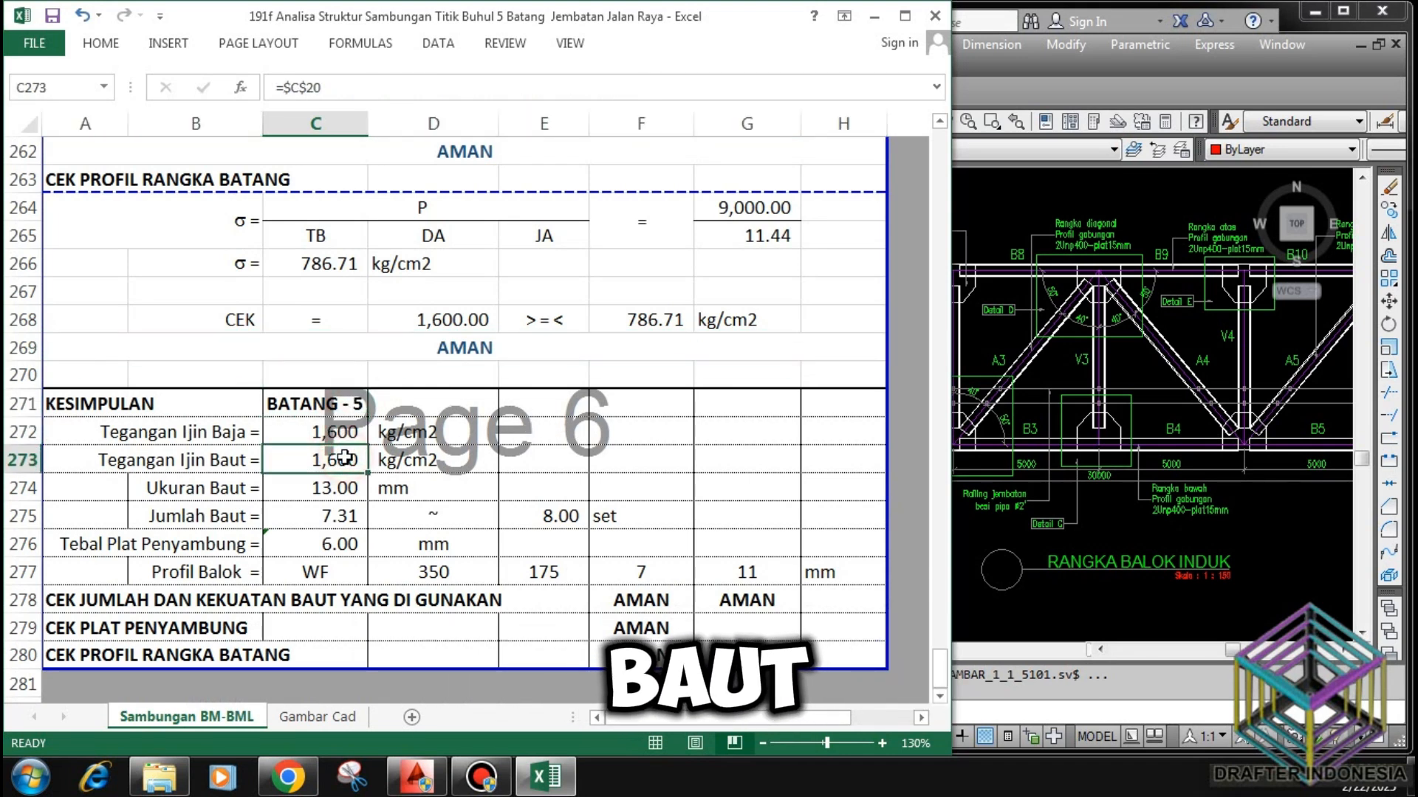
click(342, 488)
click(340, 516)
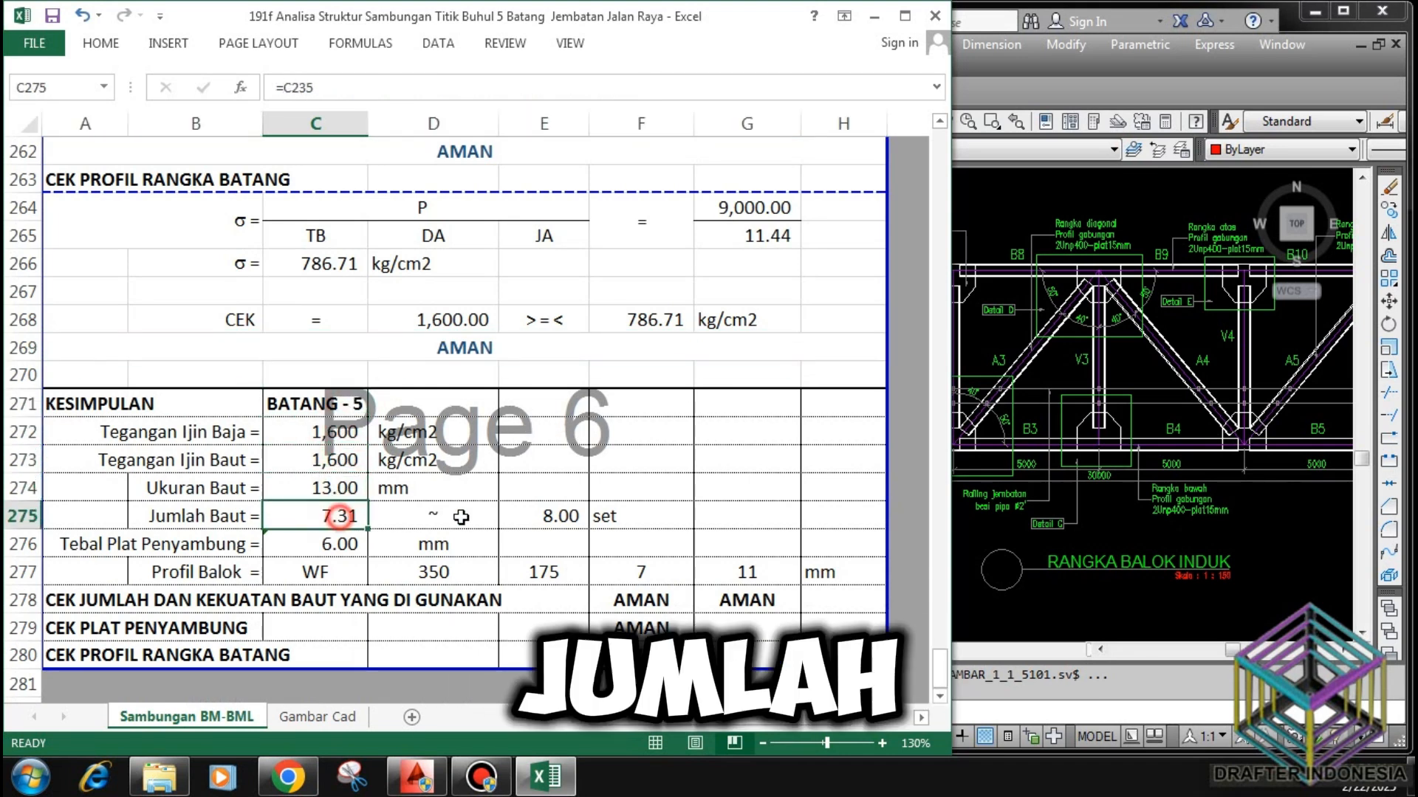
click(569, 516)
click(341, 545)
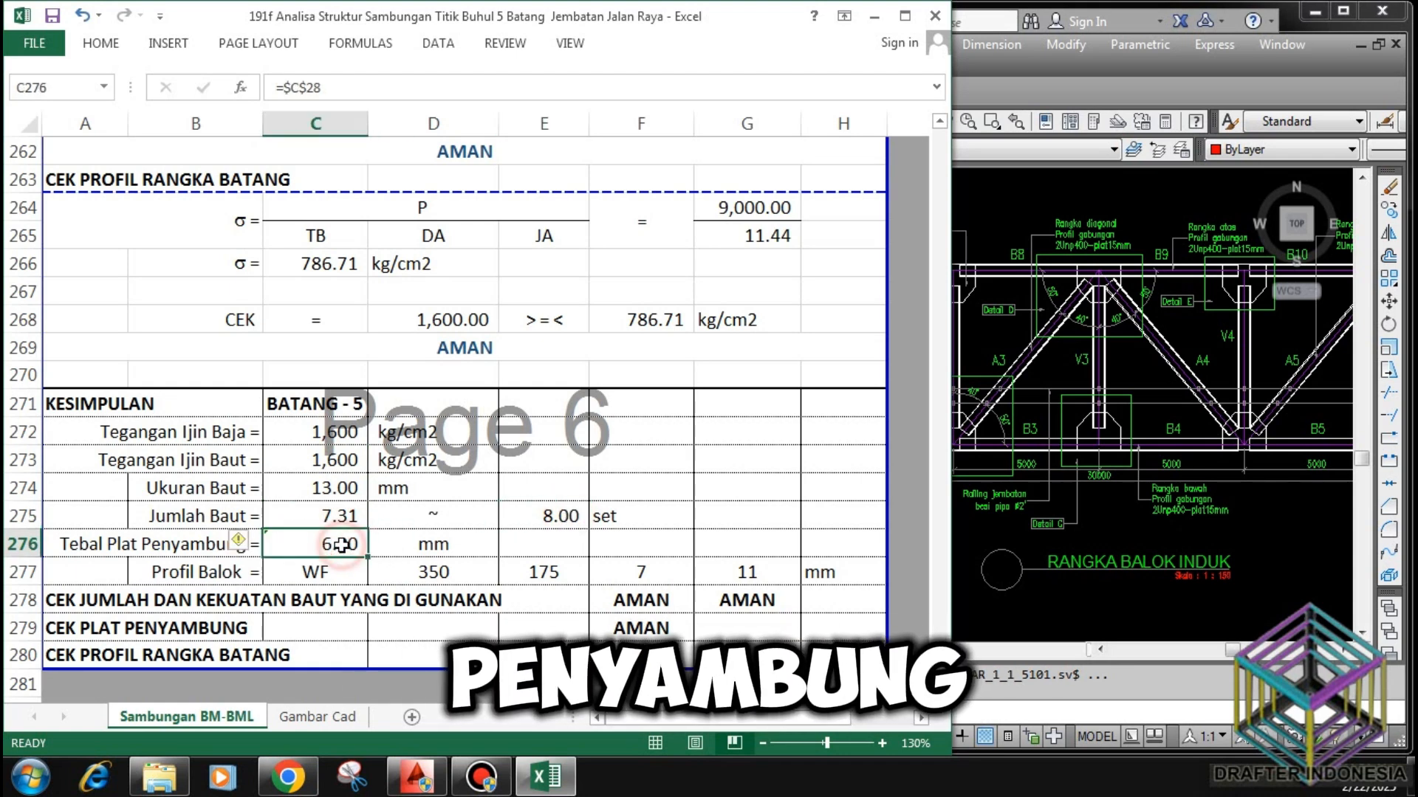
Review the beam profile type, its four dimensions and their unit in the Batang 5 conclusion.
click(325, 572)
click(447, 573)
click(539, 572)
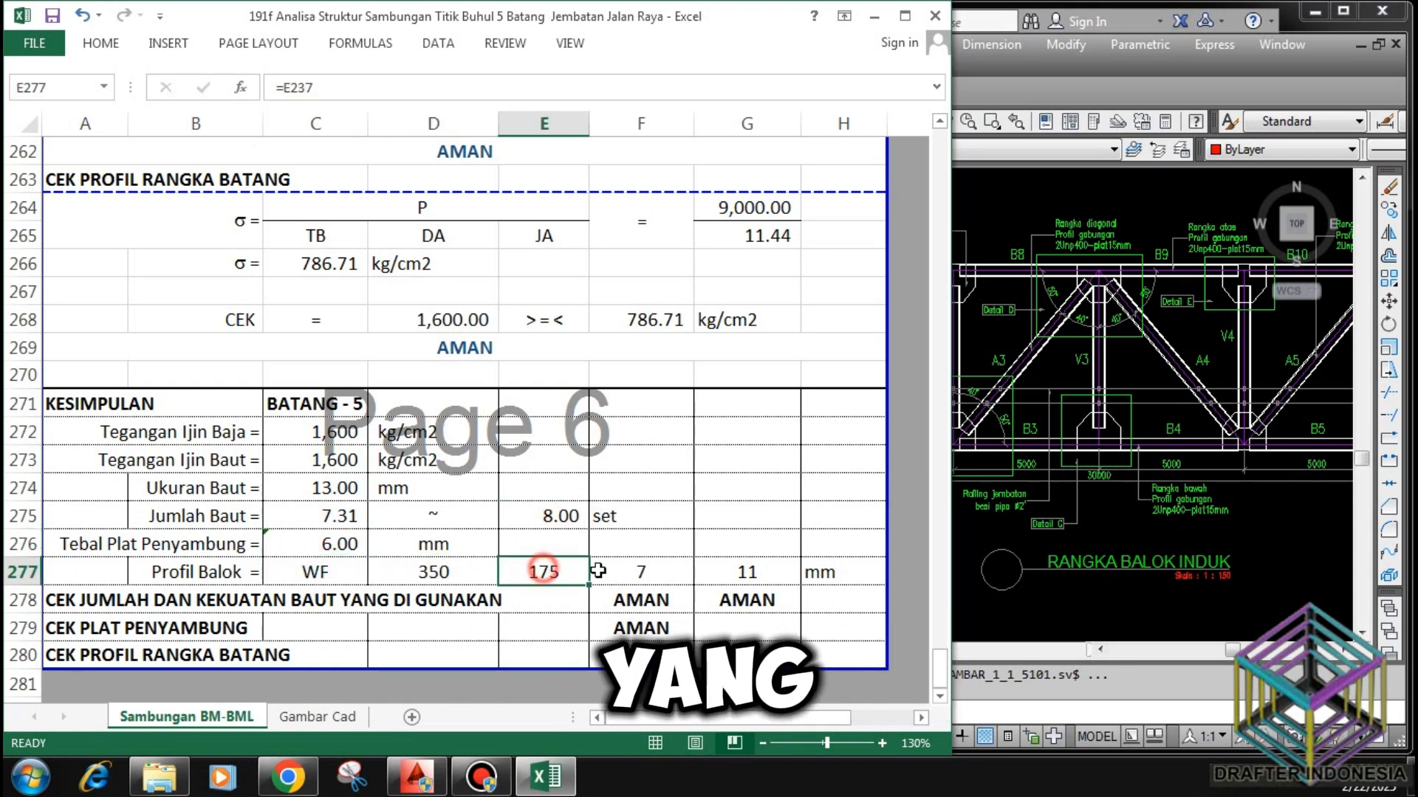
click(643, 572)
click(747, 572)
click(840, 572)
Review the bolt, connecting plate and member profile check verdicts in the Batang 5 conclusion.
scroll(670, 533, down, 2)
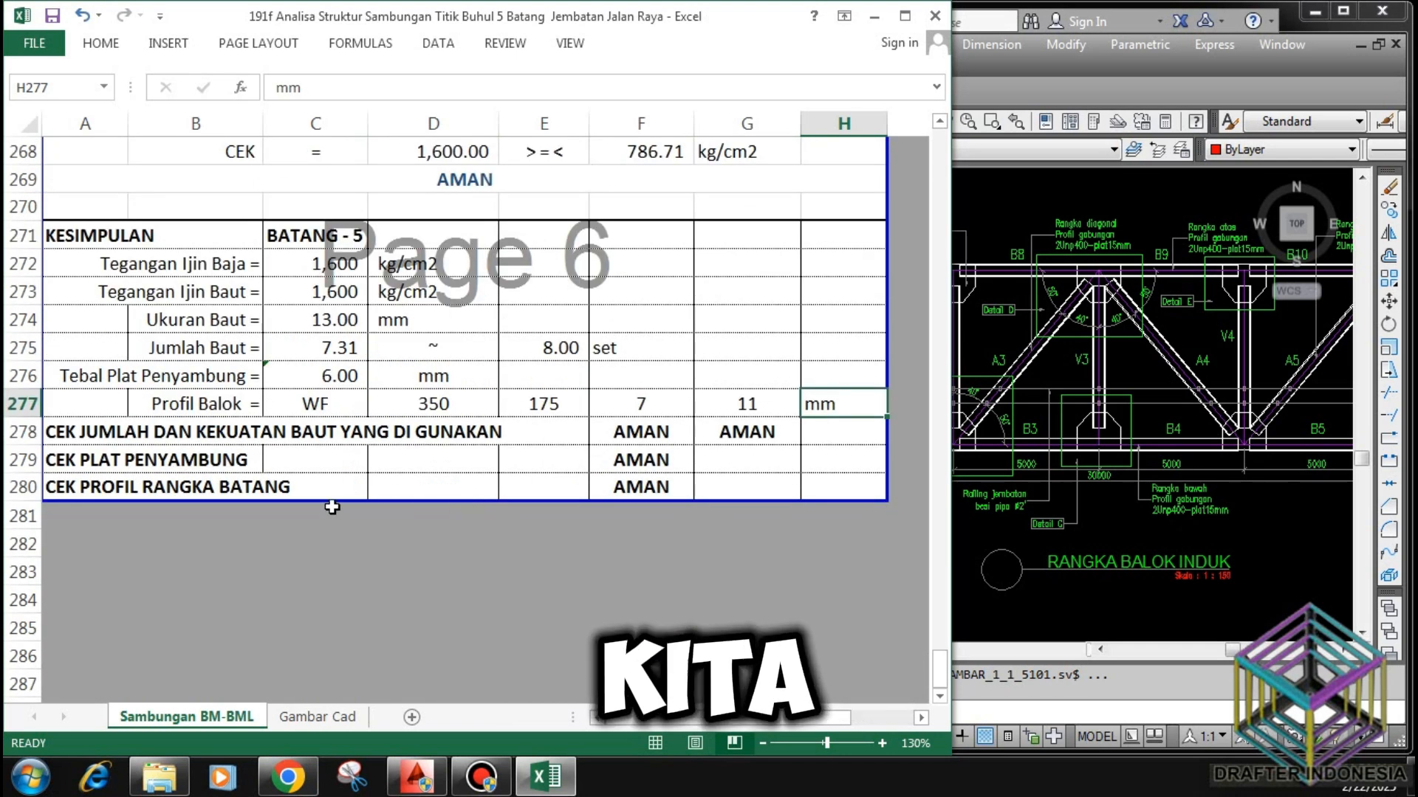
click(70, 434)
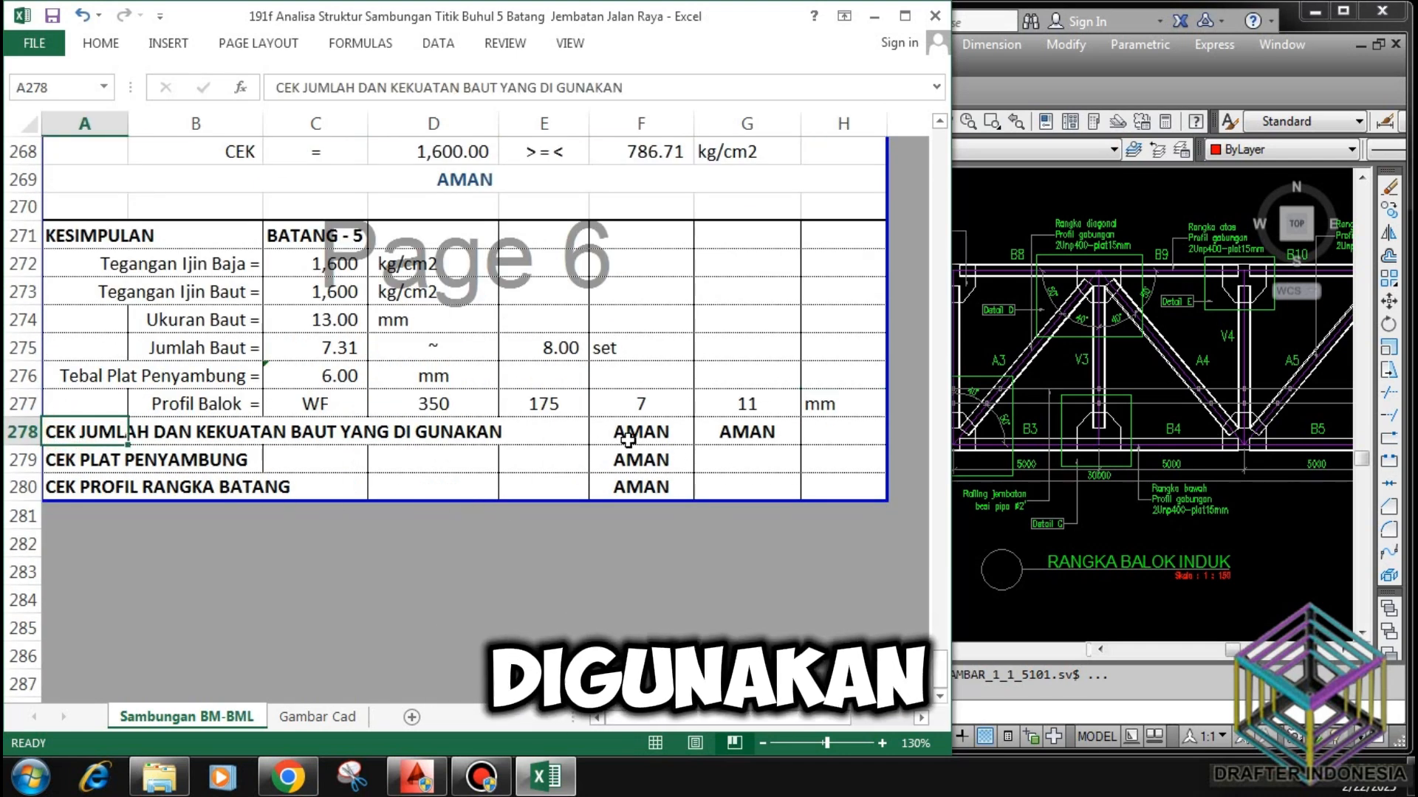
click(631, 435)
click(729, 436)
click(94, 459)
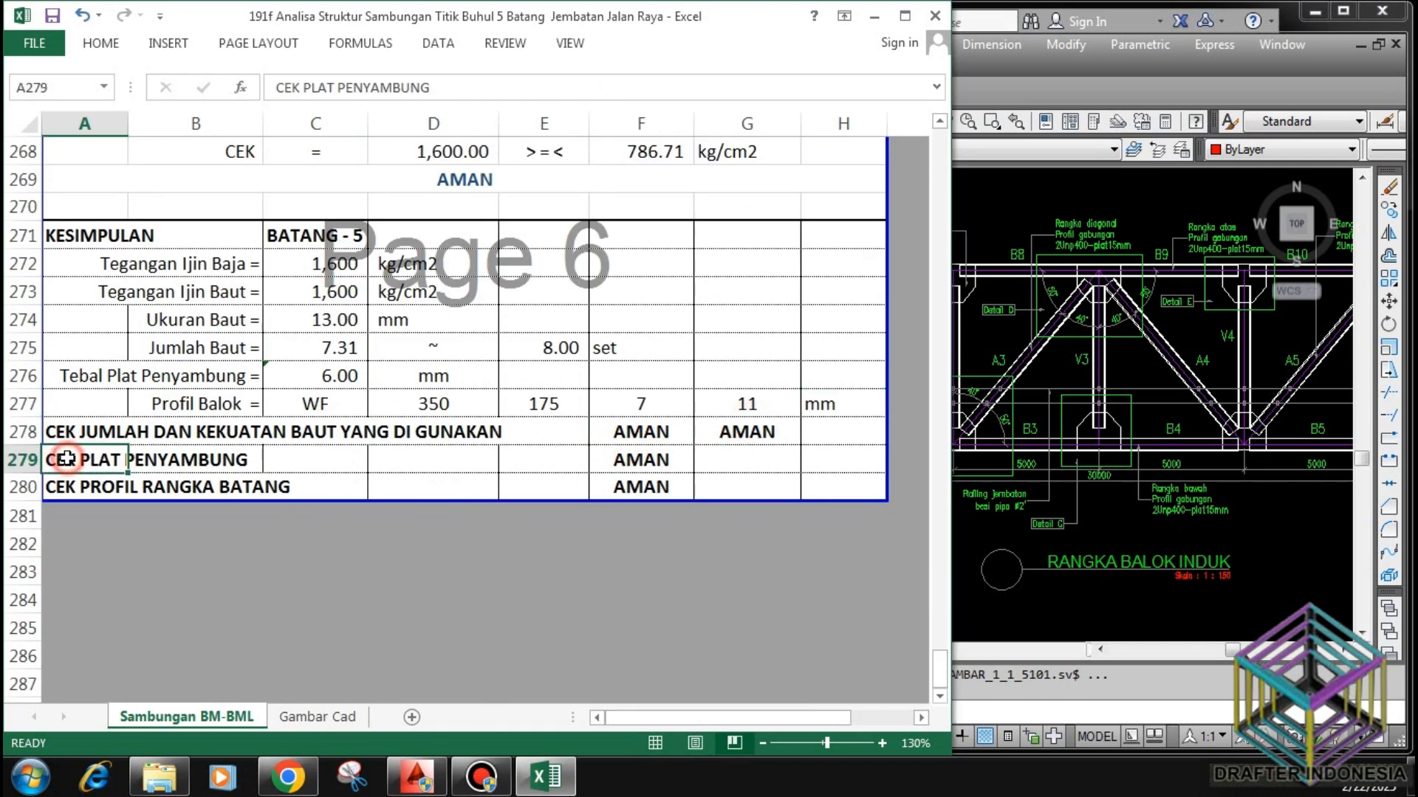
click(641, 460)
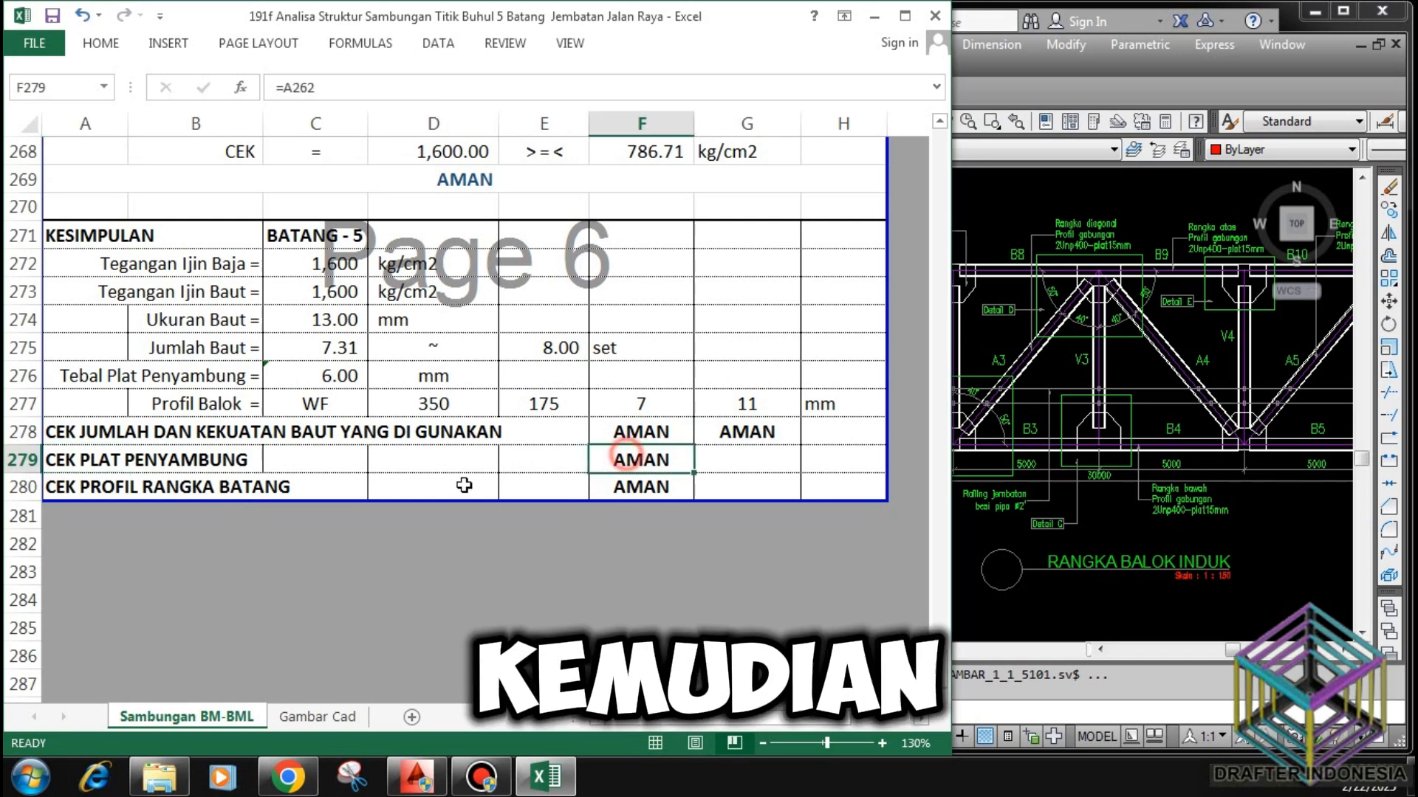
click(69, 489)
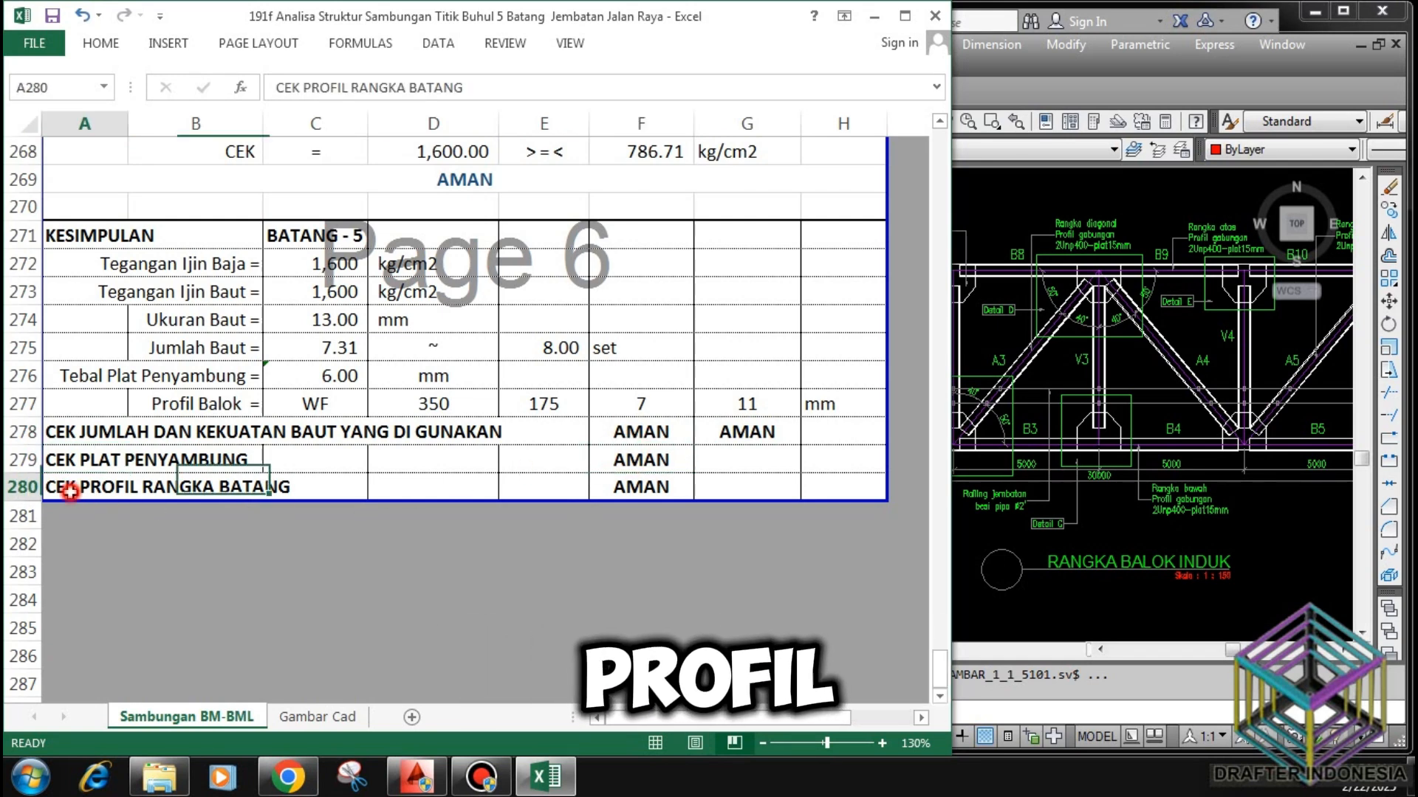
click(639, 484)
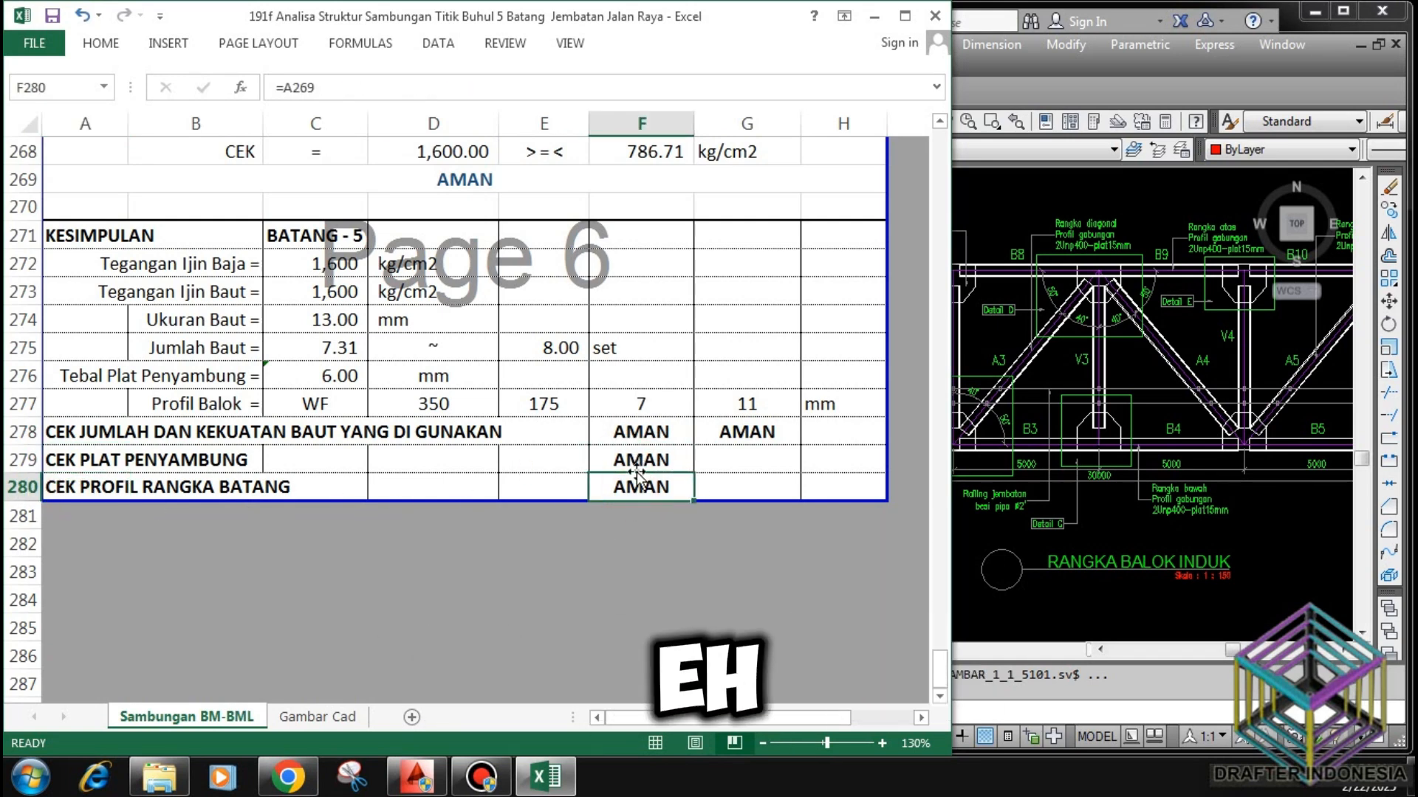
Return to the joint diagram and input data at the start of the Sambungan BM-BML sheet.
scroll(631, 476, up, 6)
scroll(628, 476, up, 20)
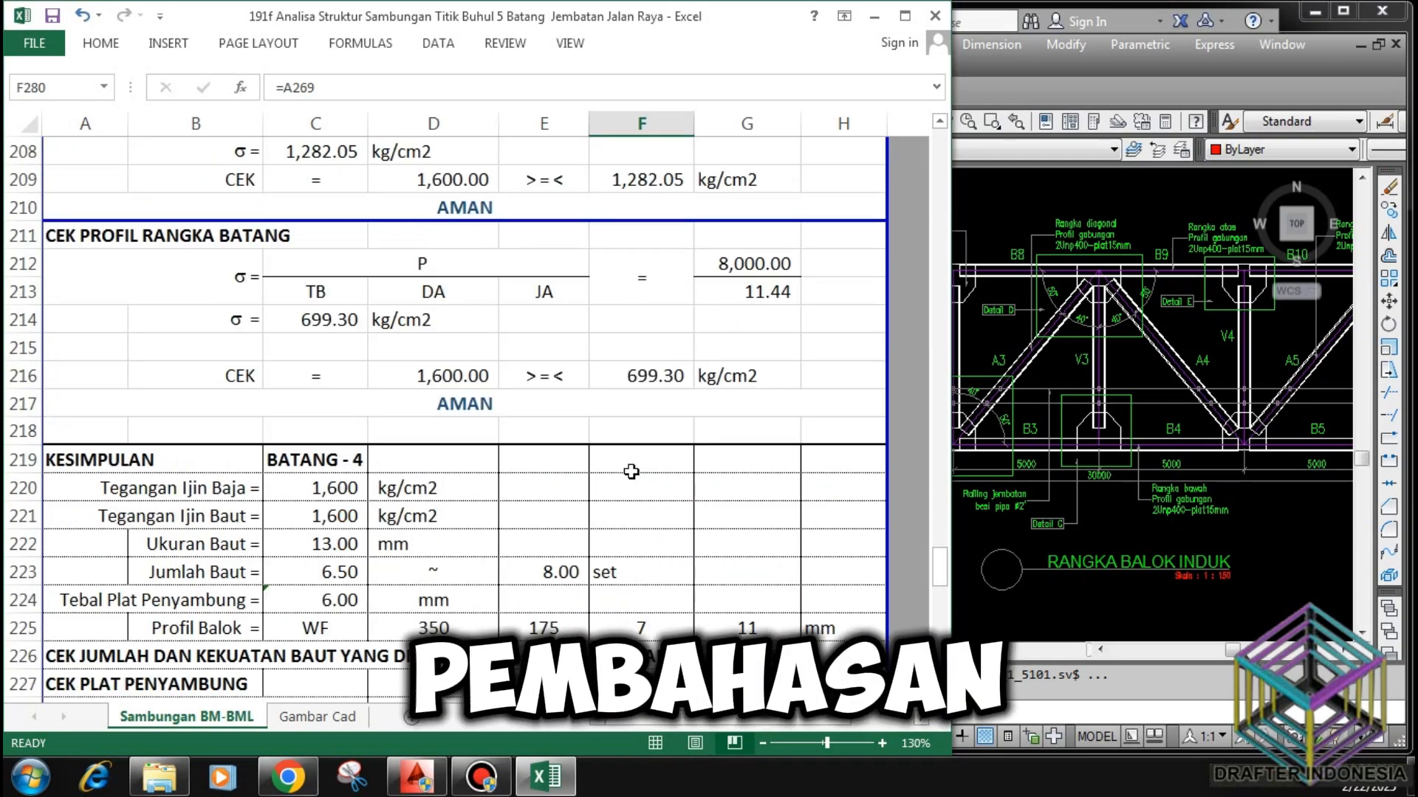
scroll(625, 453, up, 20)
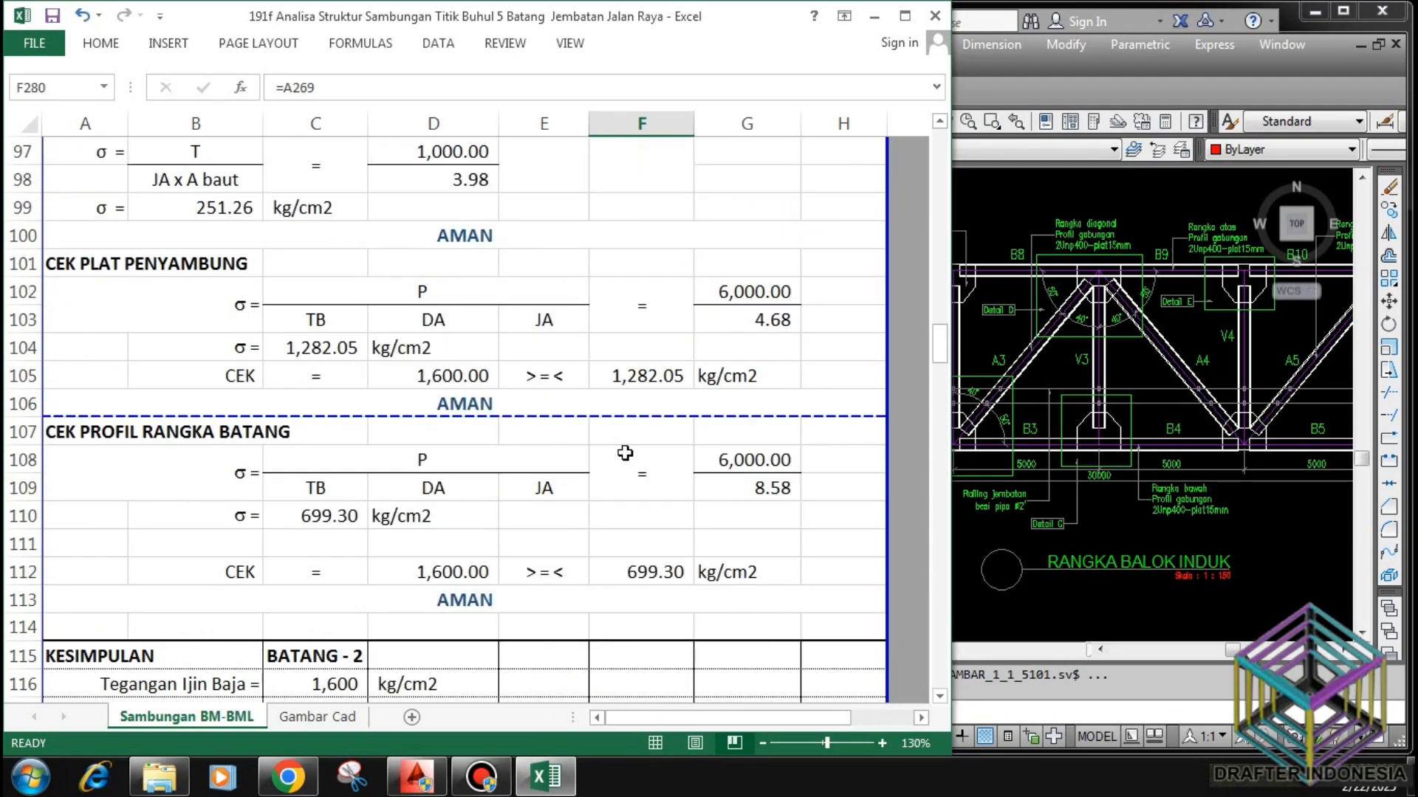
scroll(623, 454, up, 9)
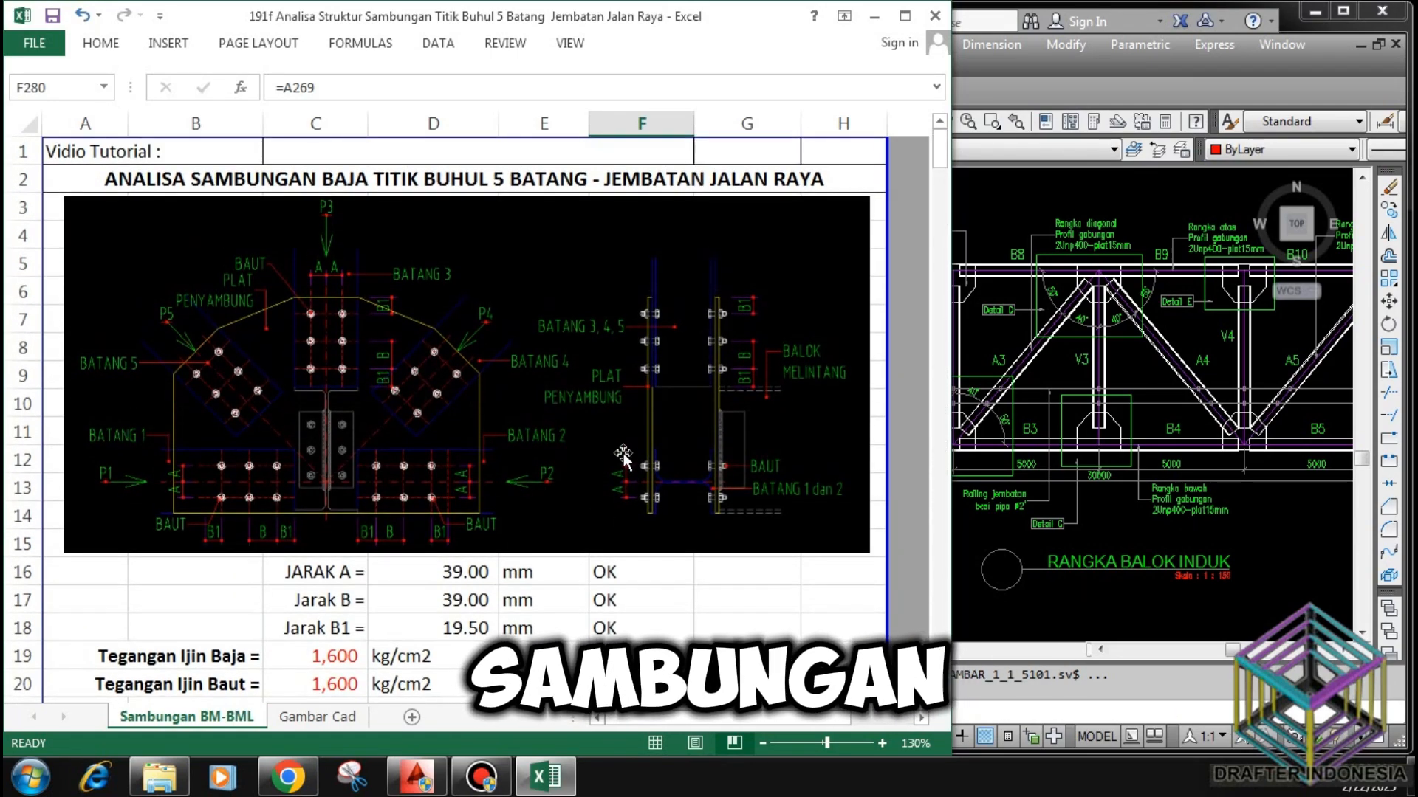